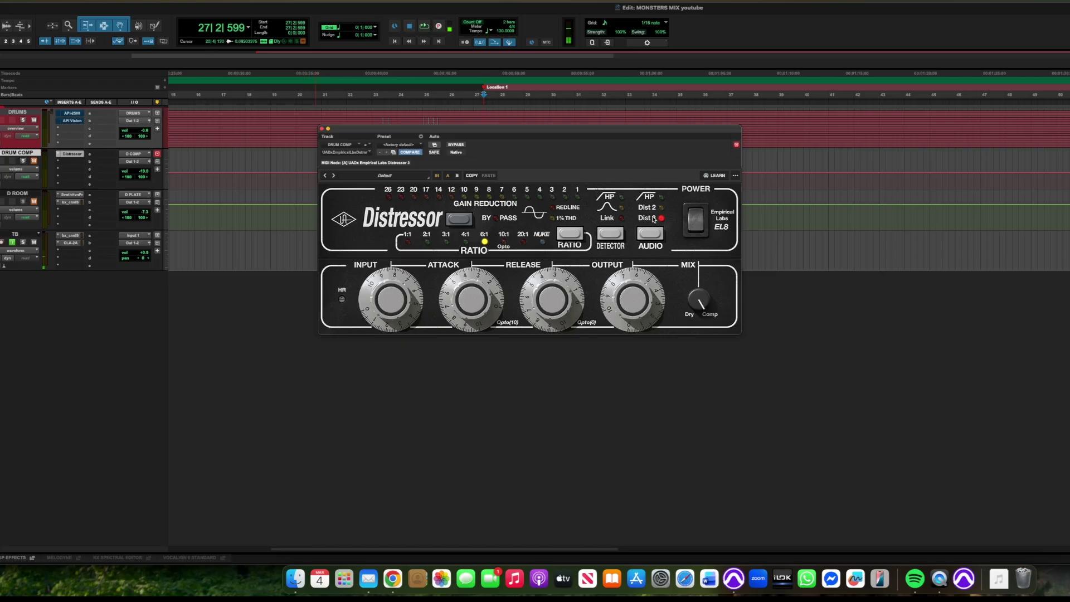
- Close the Distressor, inspect the Seventh Heaven reverb and bx_console SSL 4000 E inserts on the D ROOM track, and close them
{"action": "left_click", "coordinate": [321, 129]}
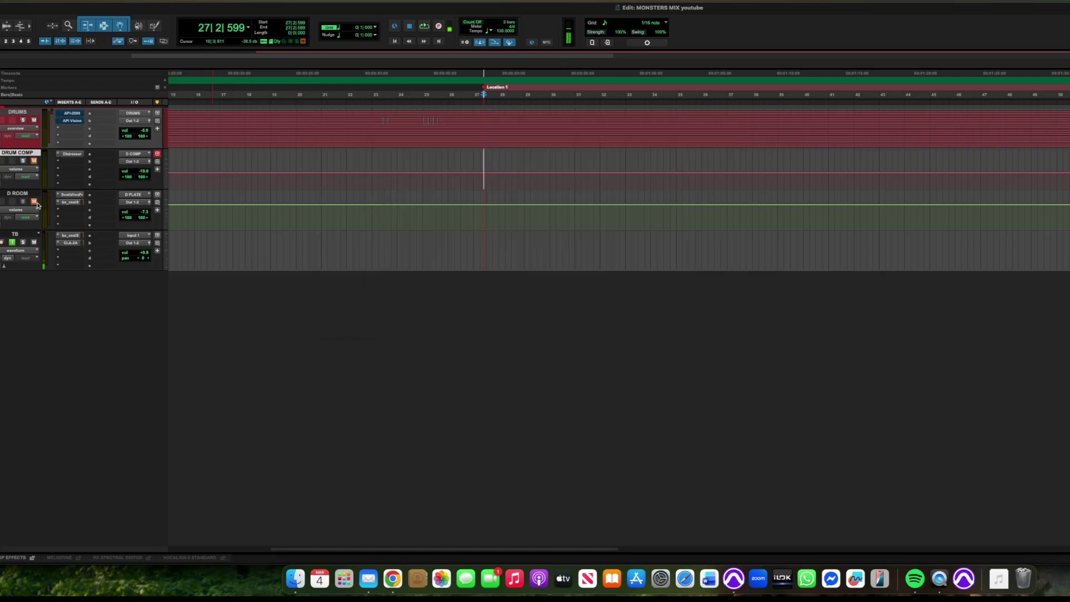
{"action": "left_click", "coordinate": [79, 197]}
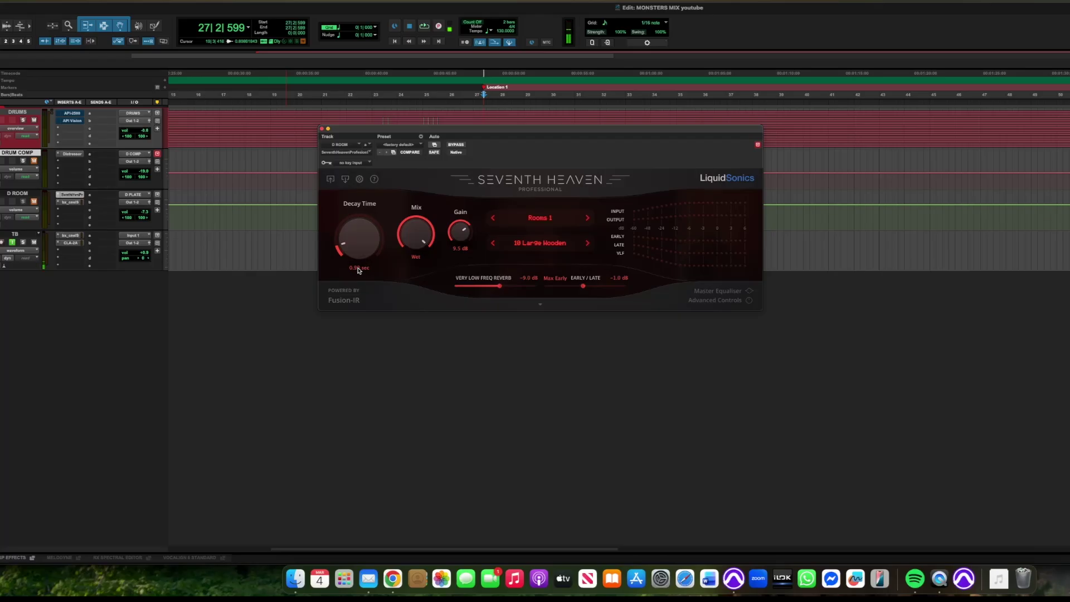
{"action": "left_click", "coordinate": [70, 202]}
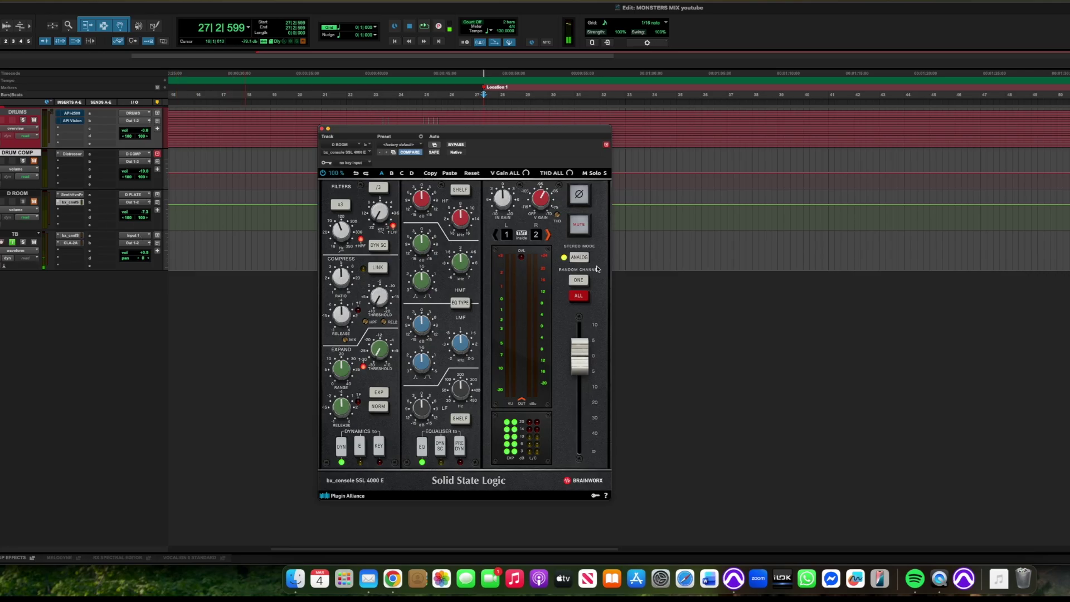
{"action": "mouse_move", "coordinate": [343, 233]}
{"action": "left_click", "coordinate": [321, 129]}
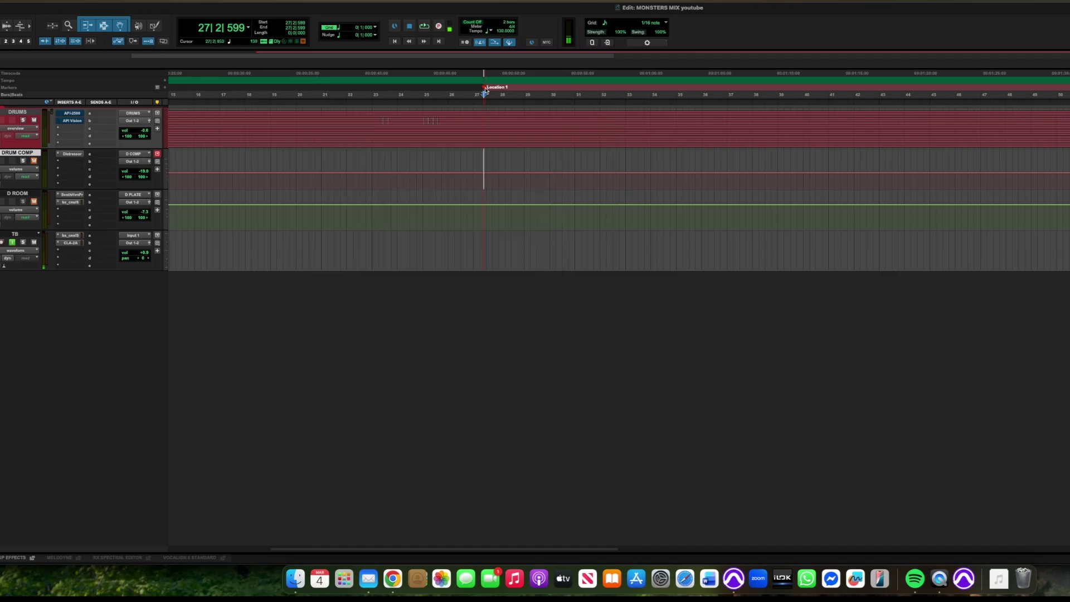
- Play the raw drums from Location 1, and activate the bypassed API-2500 compressor on the DRUMS track, toggling its bypass during playback to compare
{"action": "key", "text": "space"}
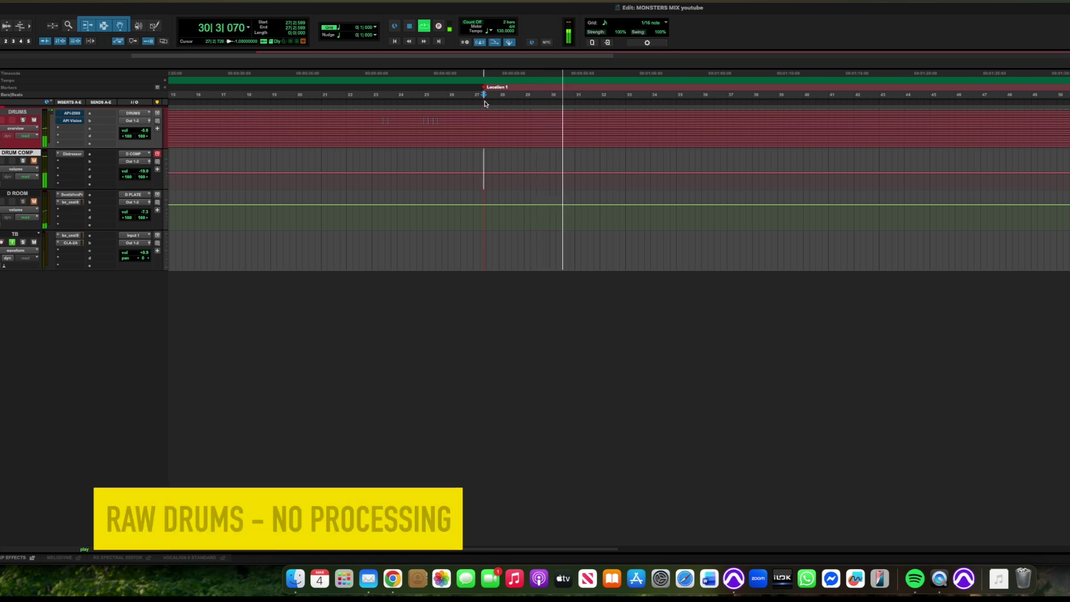
{"action": "key", "text": "space"}
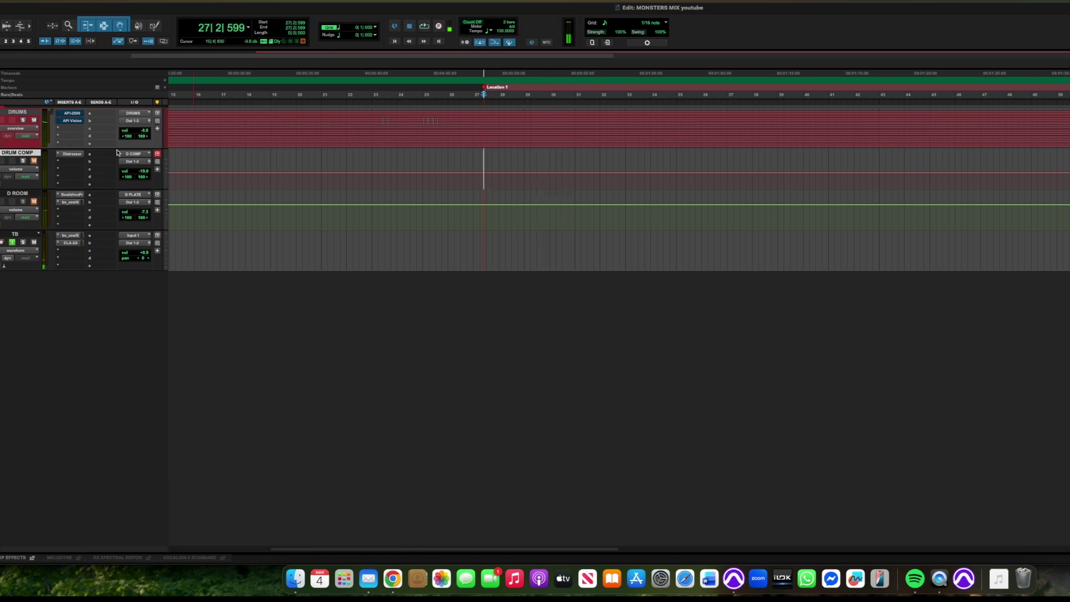
{"action": "left_click", "coordinate": [73, 114]}
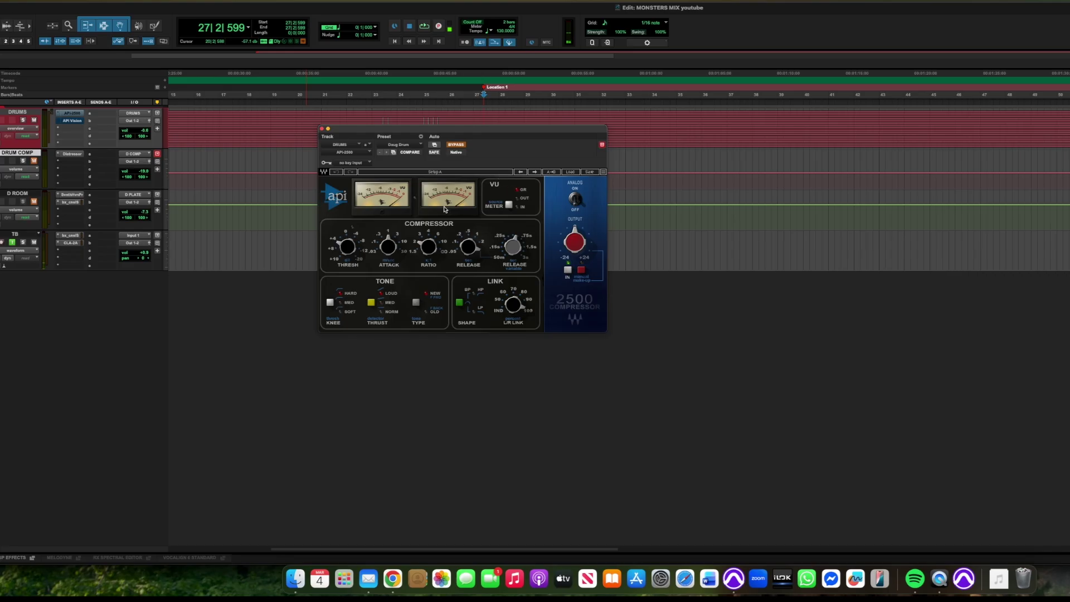
{"action": "key", "text": "space"}
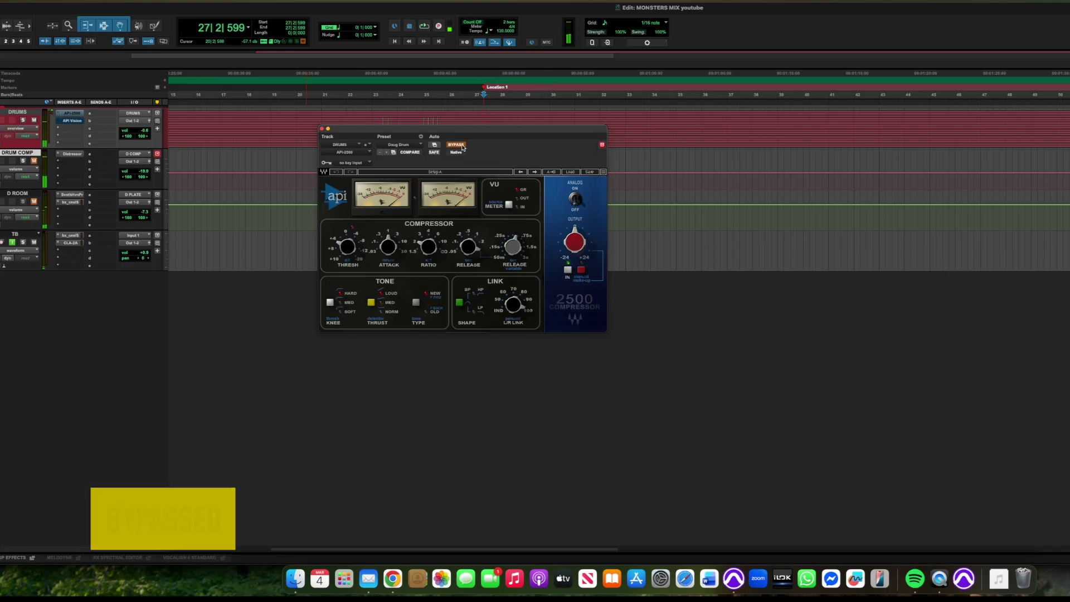
{"action": "left_click", "coordinate": [461, 146]}
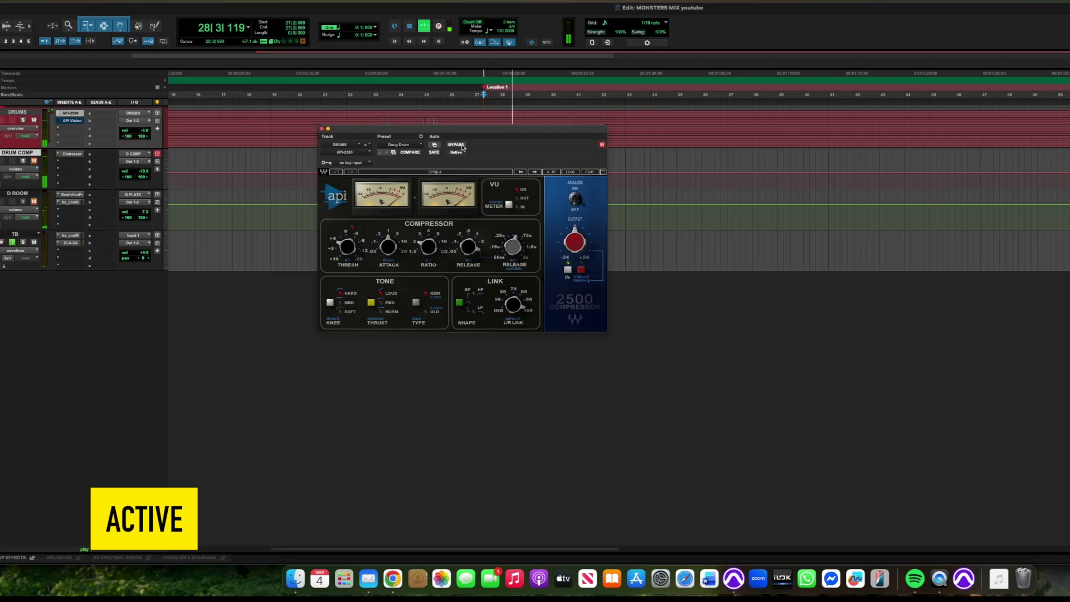
{"action": "left_click", "coordinate": [461, 146]}
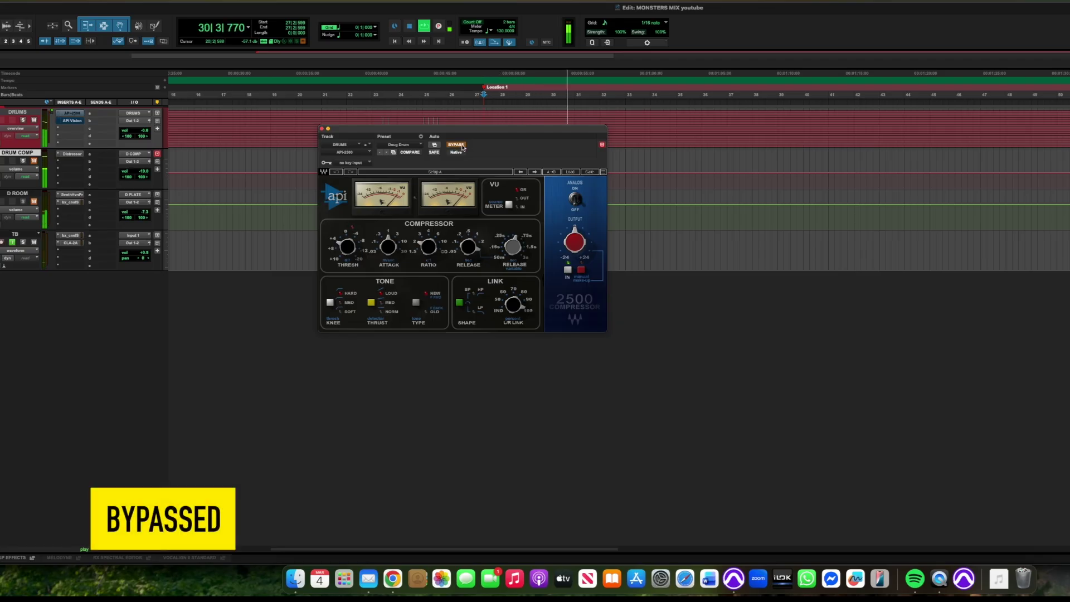
{"action": "left_click", "coordinate": [462, 146]}
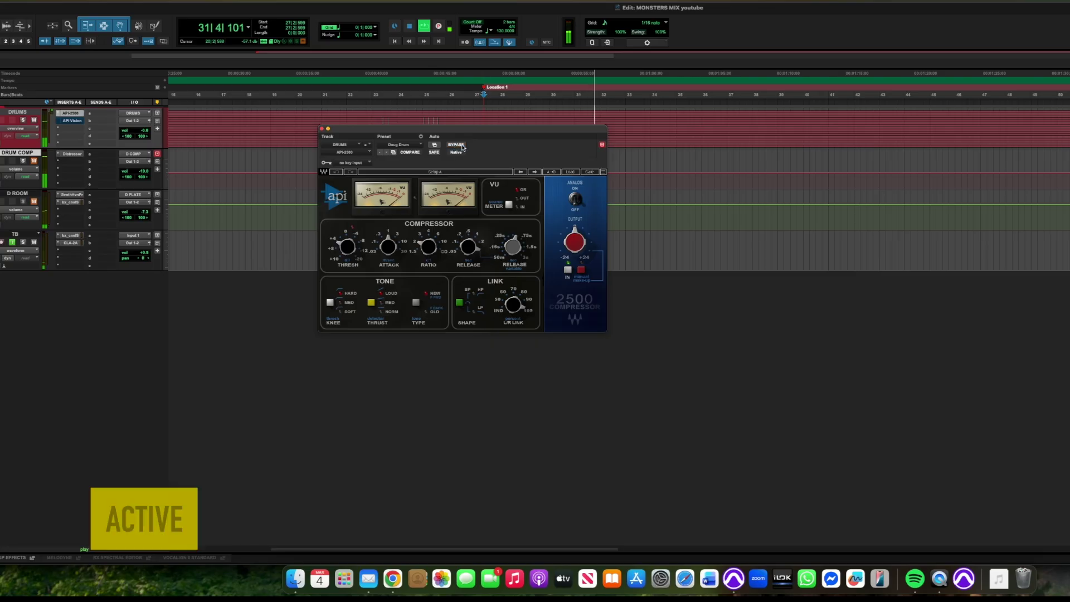
{"action": "key", "text": "space"}
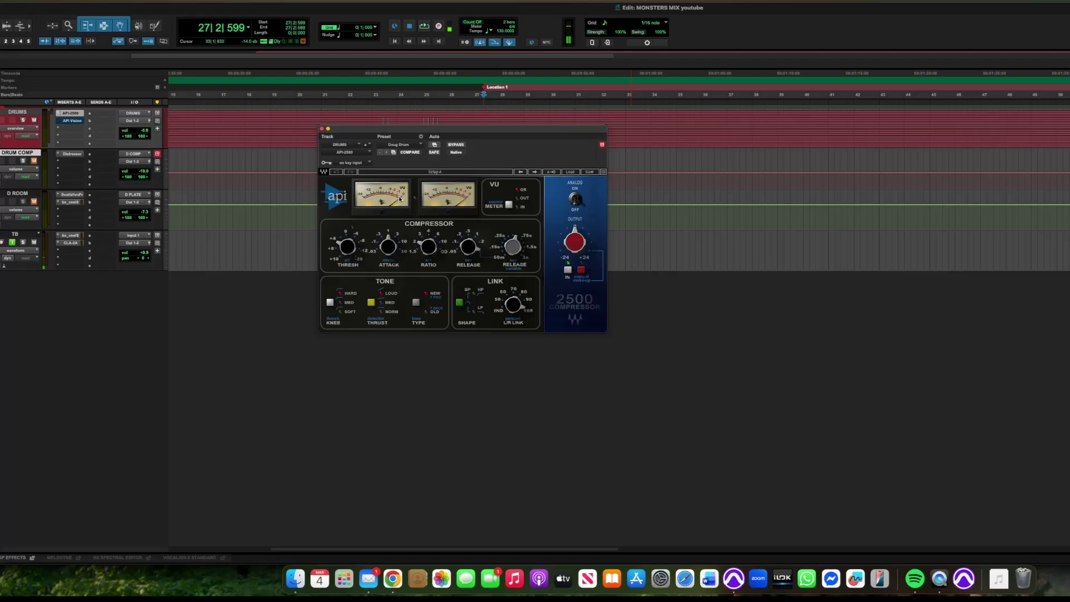
- Replay the drums from Location 1 and briefly bypass the API-2500 to compare, leaving the compressor active
{"action": "key", "text": "space"}
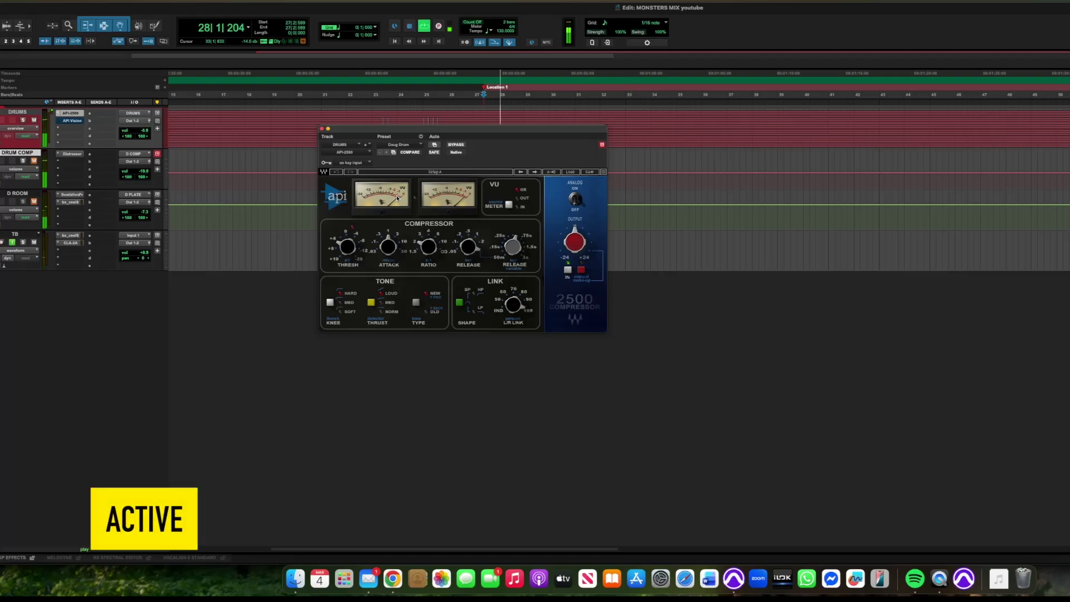
{"action": "left_click", "coordinate": [456, 146]}
{"action": "left_click", "coordinate": [456, 146]}
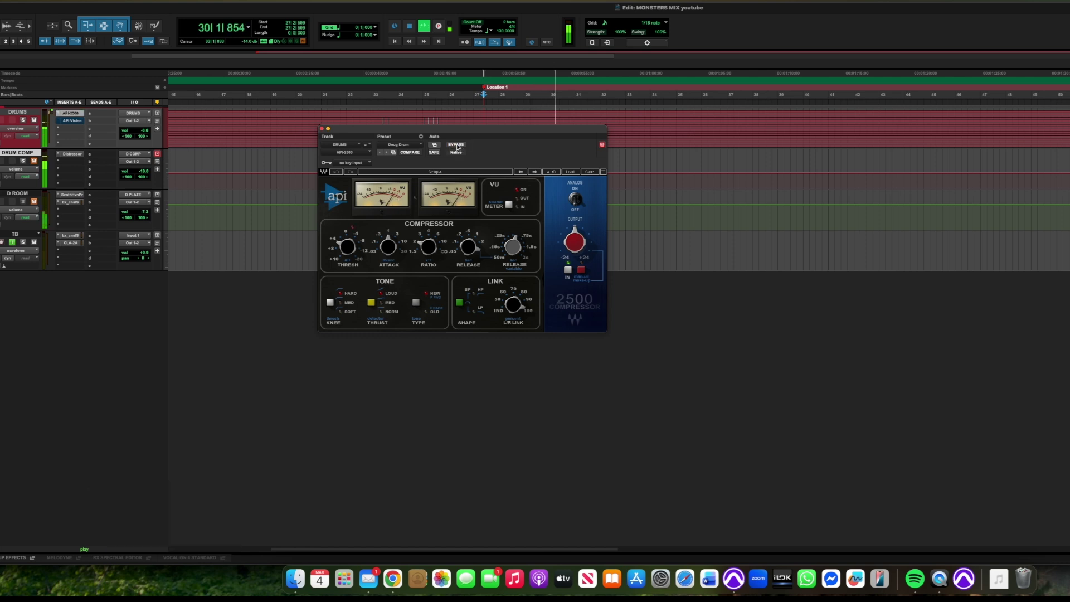
{"action": "key", "text": "space"}
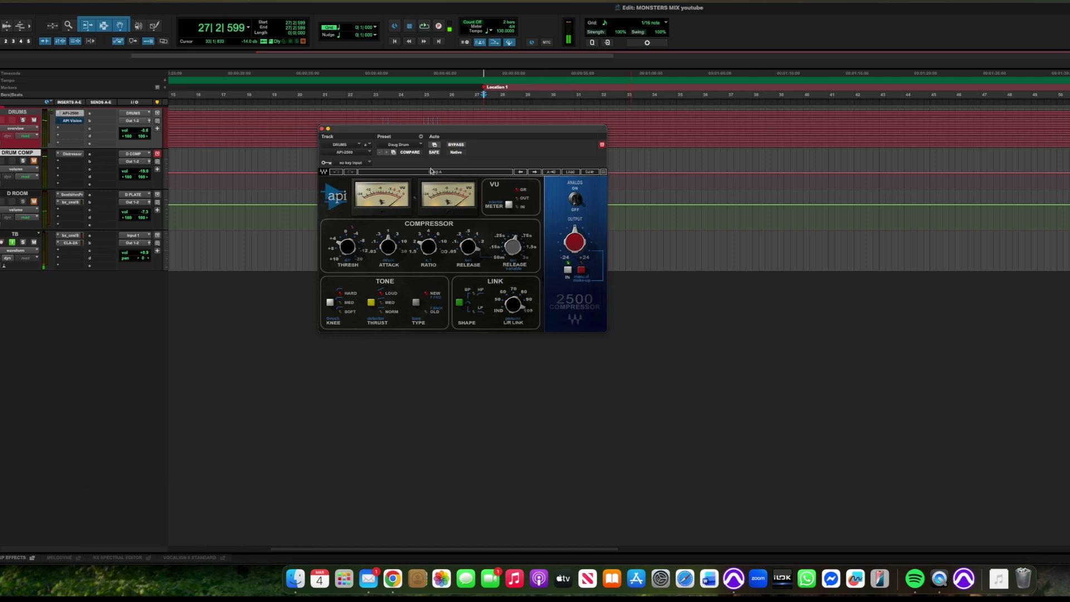
- Activate the API Vision Channel Strip on the DRUMS track, comparing it bypassed and active during playback, and close the plug-in
{"action": "left_click", "coordinate": [75, 121]}
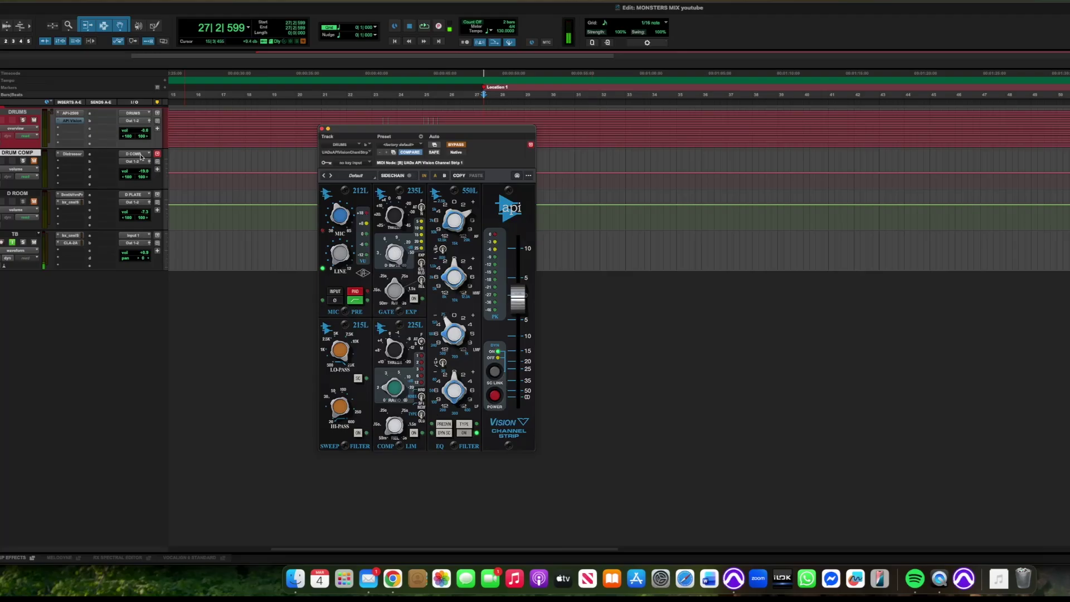
{"action": "key", "text": "space"}
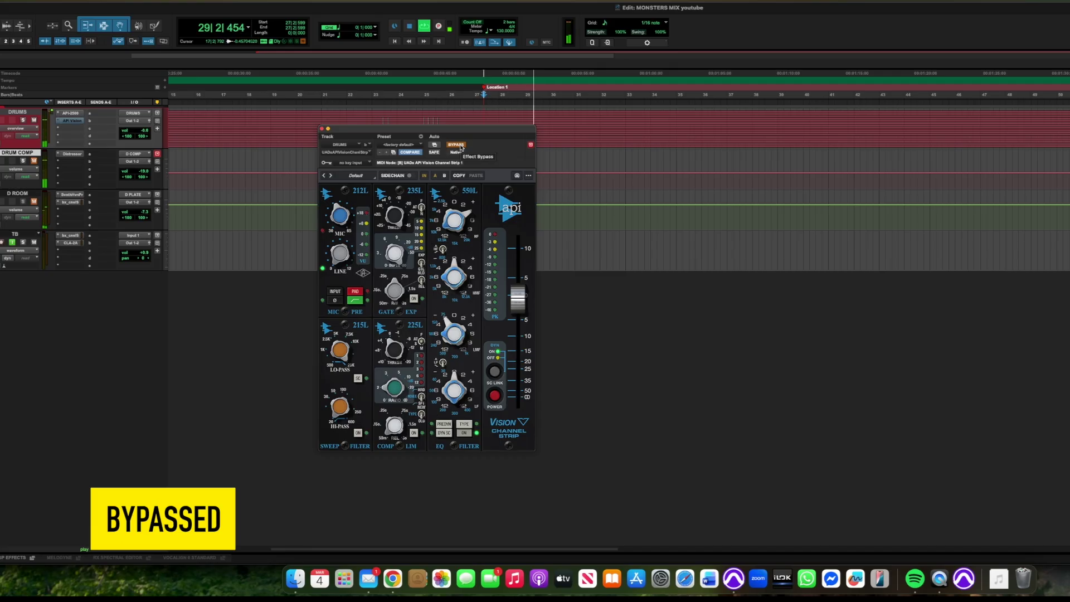
{"action": "left_click", "coordinate": [459, 146]}
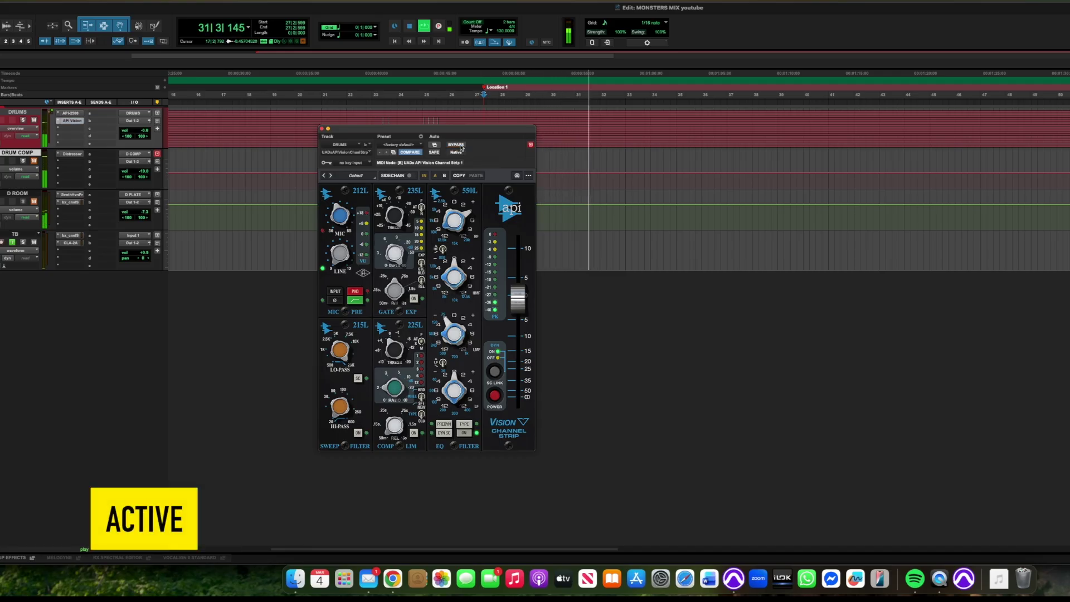
{"action": "left_click", "coordinate": [460, 146]}
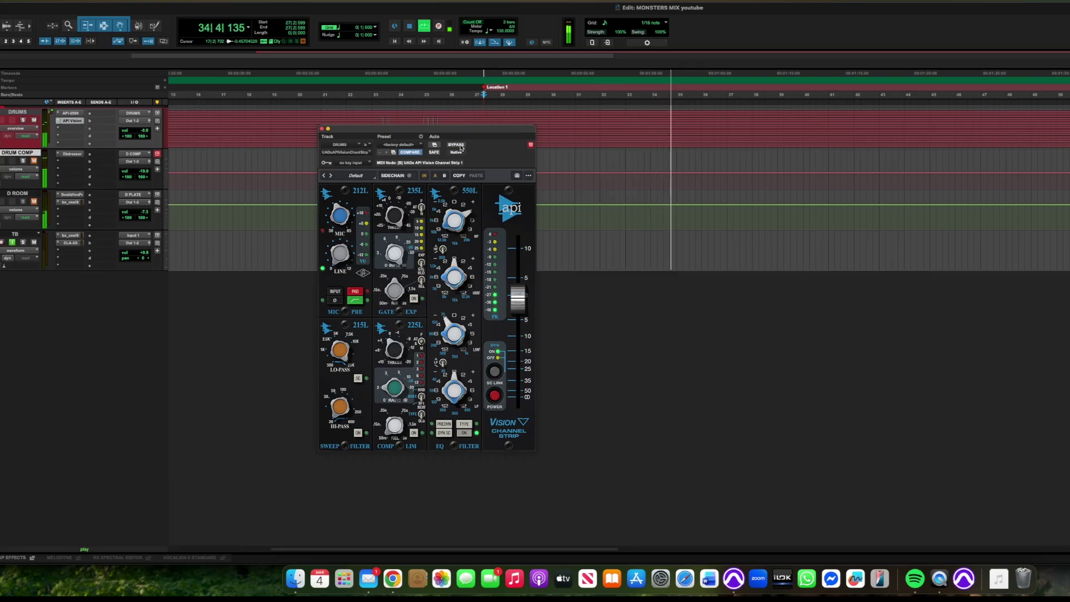
{"action": "left_click", "coordinate": [459, 146]}
{"action": "key", "text": "space"}
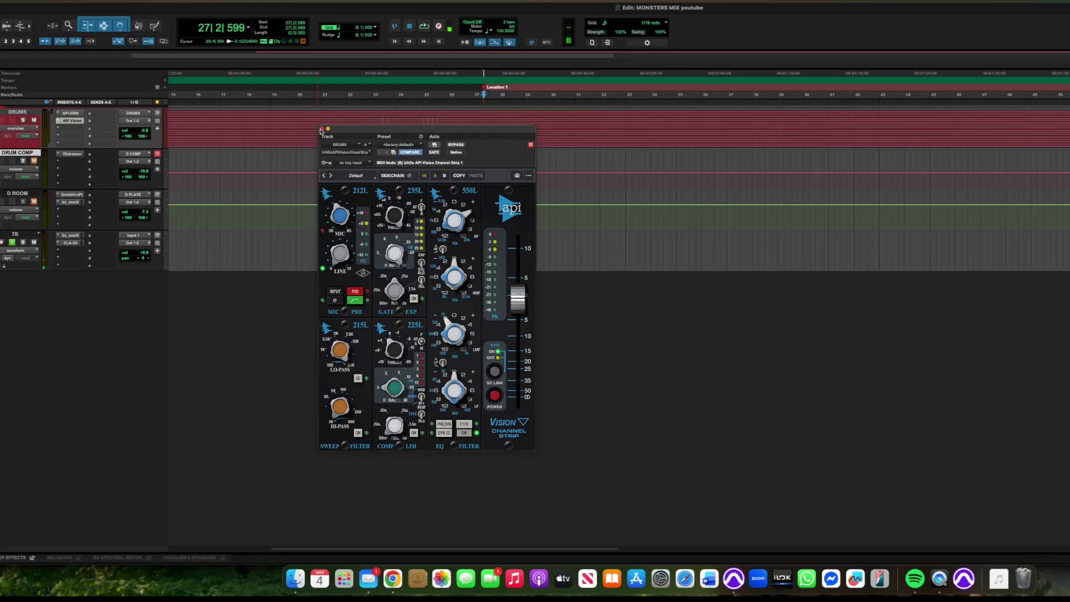
{"action": "left_click", "coordinate": [321, 129]}
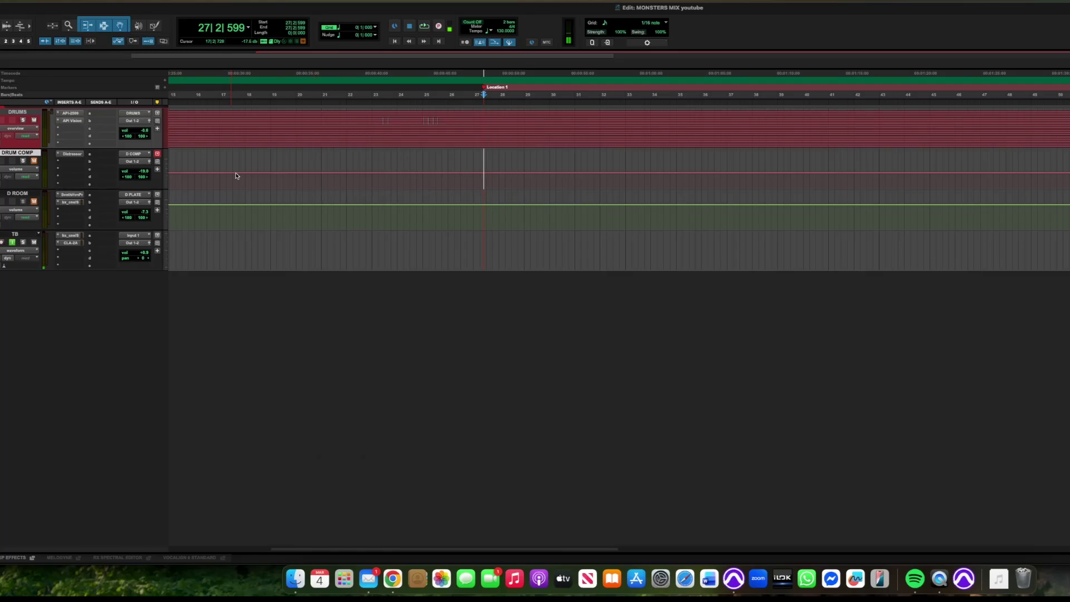
- Inspect the Distressor on DRUM COMP and unmute that track in the mixer, toggling its mute during playback to compare
{"action": "left_click", "coordinate": [76, 154]}
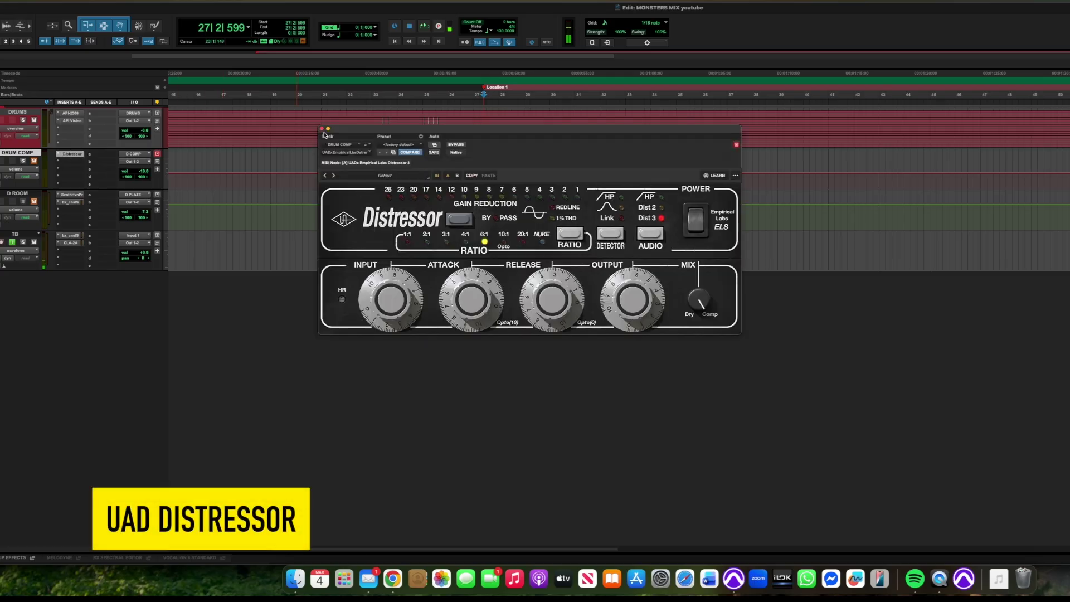
{"action": "left_click", "coordinate": [322, 129]}
{"action": "key", "text": "super+equal"}
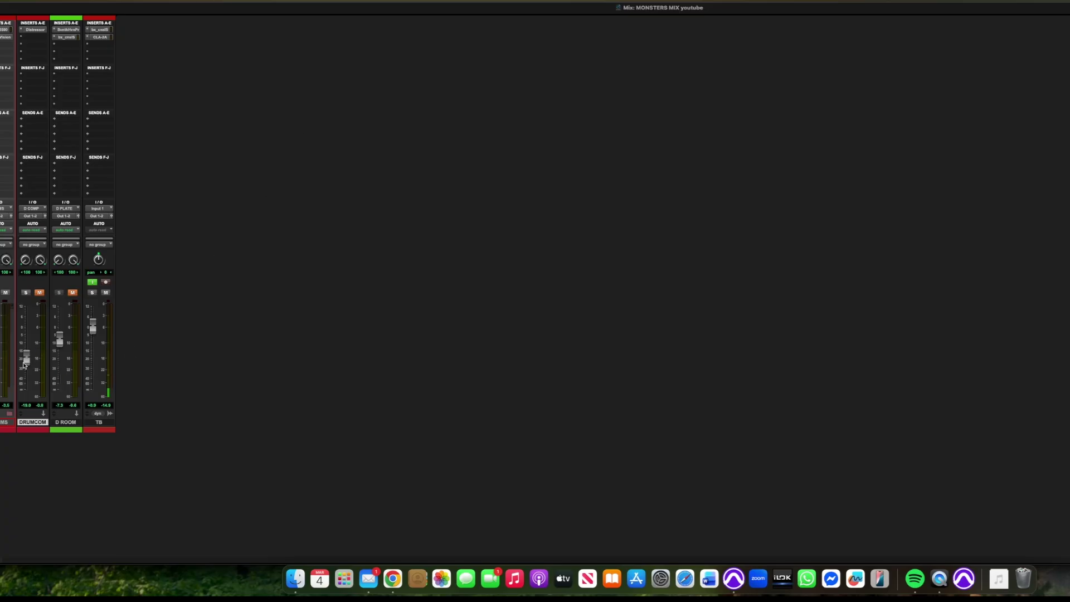
{"action": "left_click", "coordinate": [39, 292]}
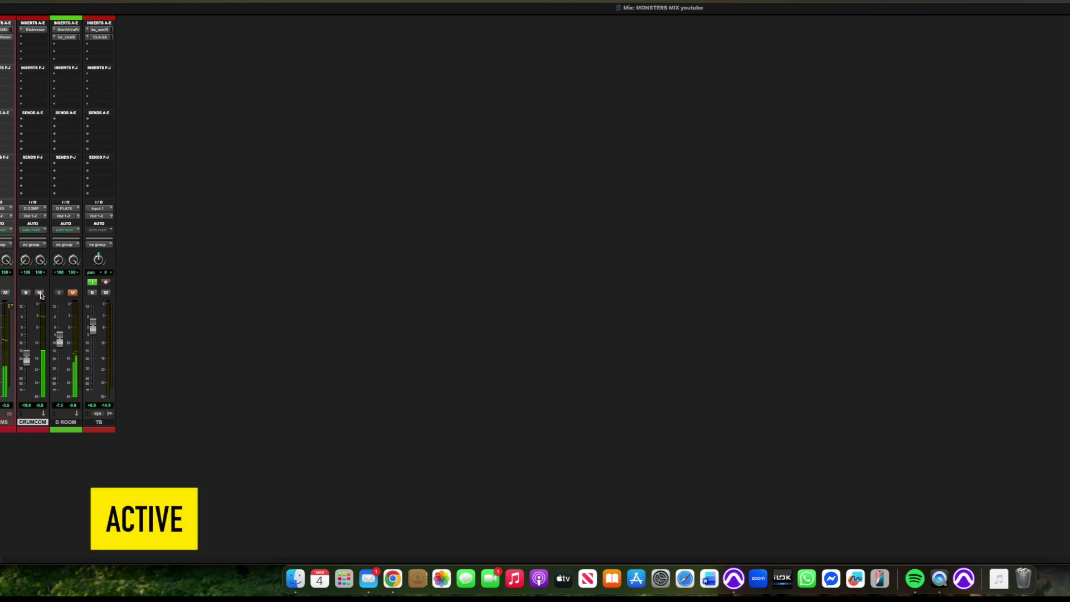
{"action": "left_click", "coordinate": [40, 293]}
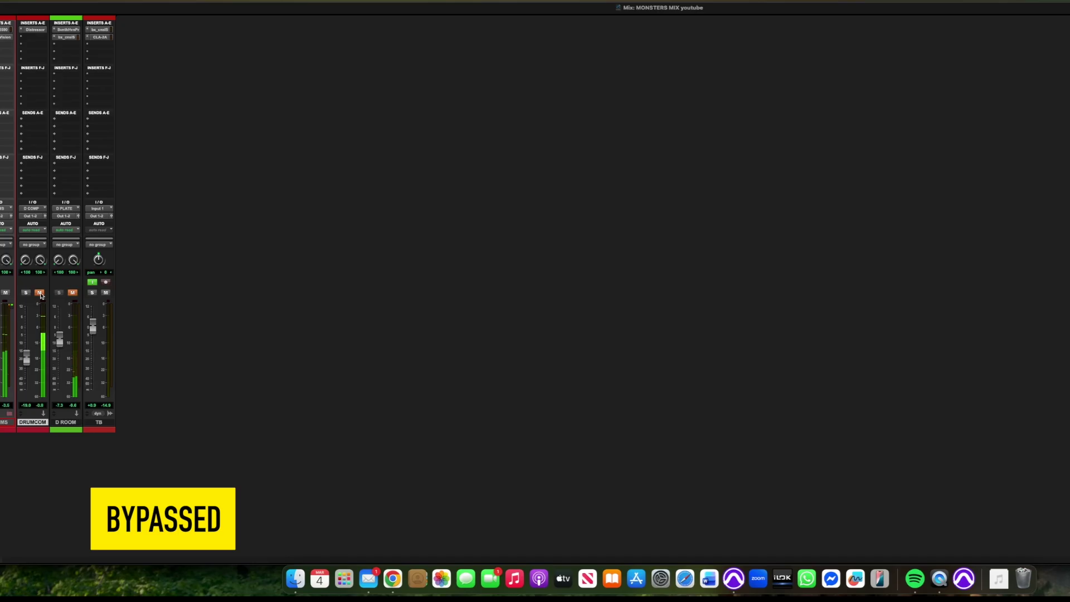
{"action": "left_click", "coordinate": [39, 293]}
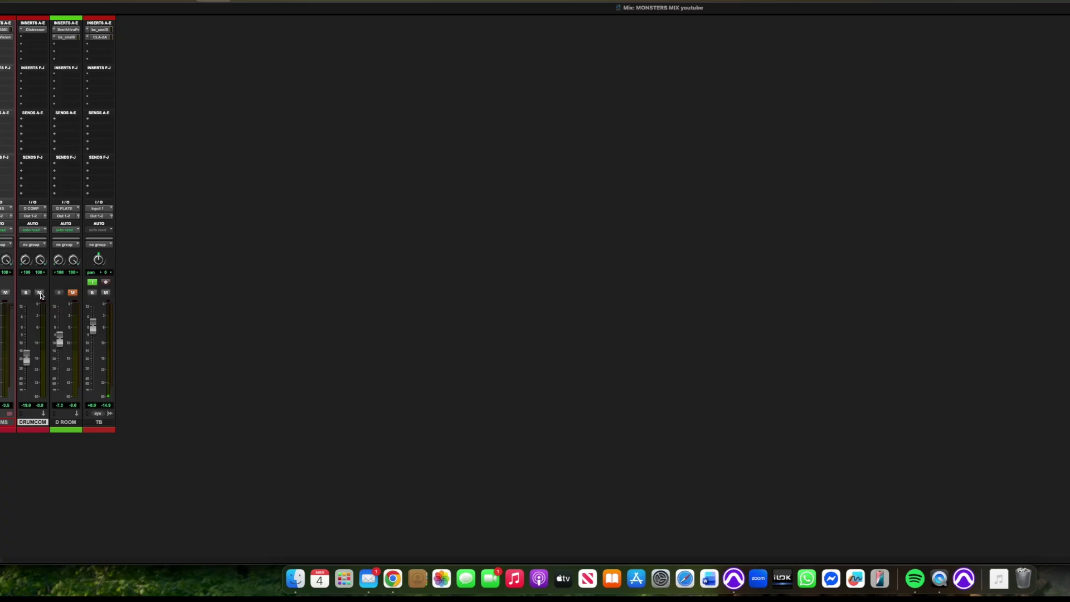
{"action": "key", "text": "super+equal"}
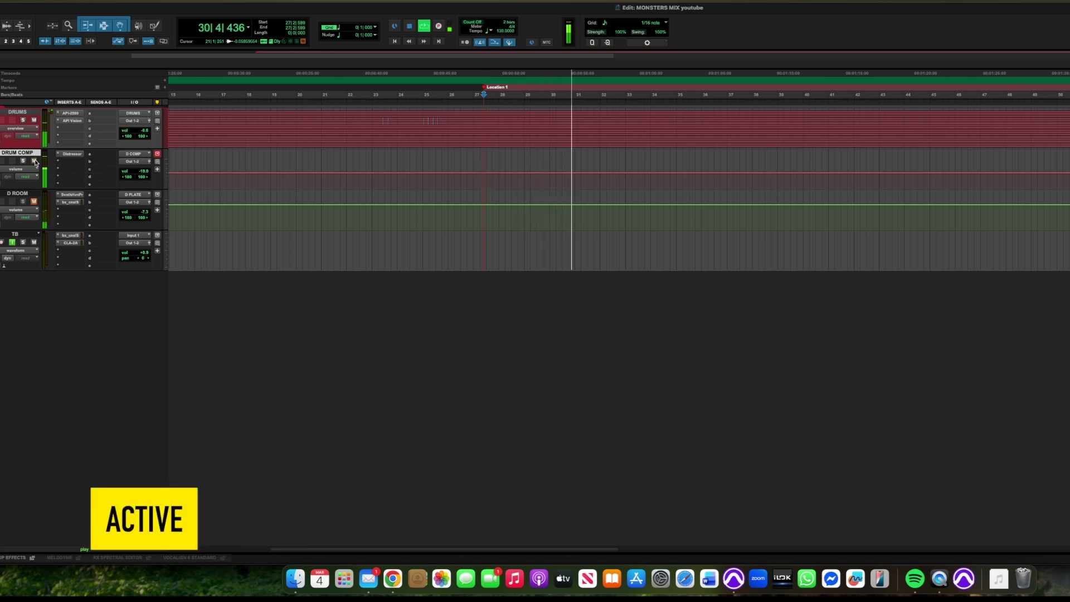
{"action": "key", "text": "space"}
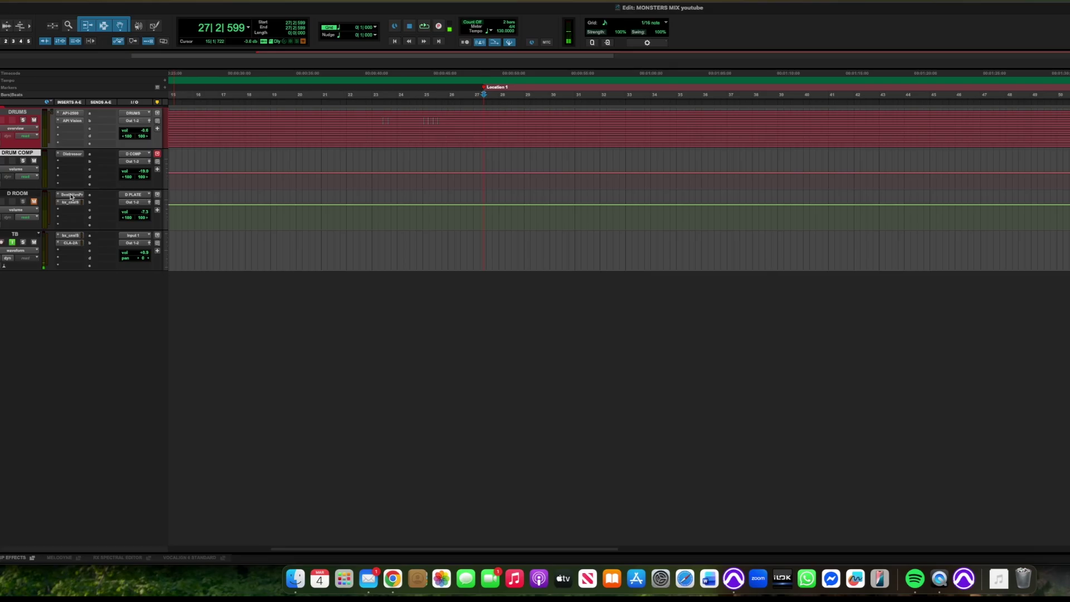
- Play the drums and toggle the D ROOM reverb track's mute to compare with and without reverb, leaving it unmuted
{"action": "key", "text": "space"}
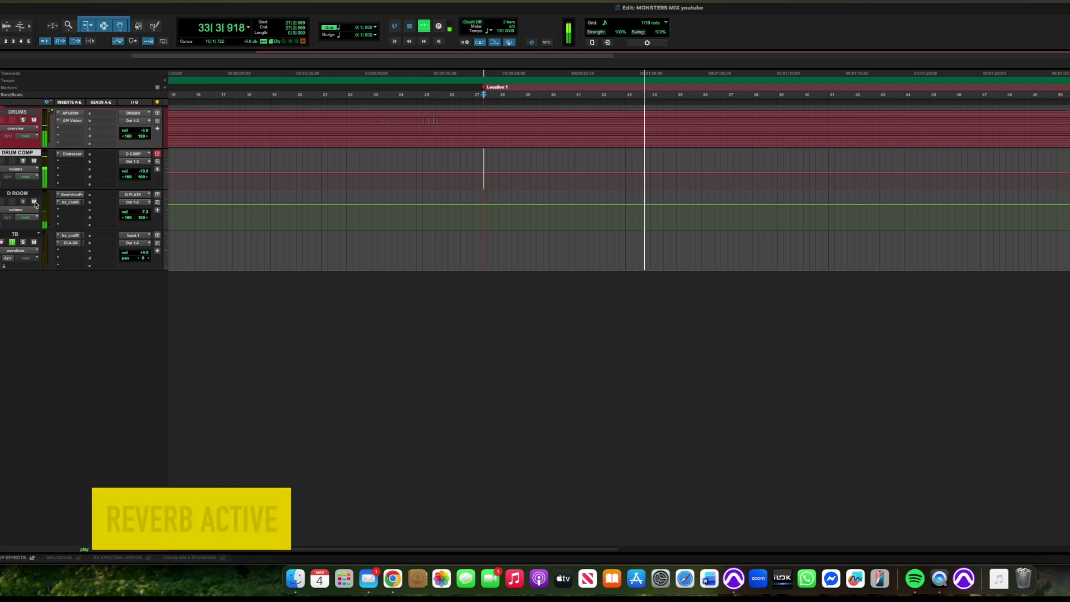
{"action": "key", "text": "space"}
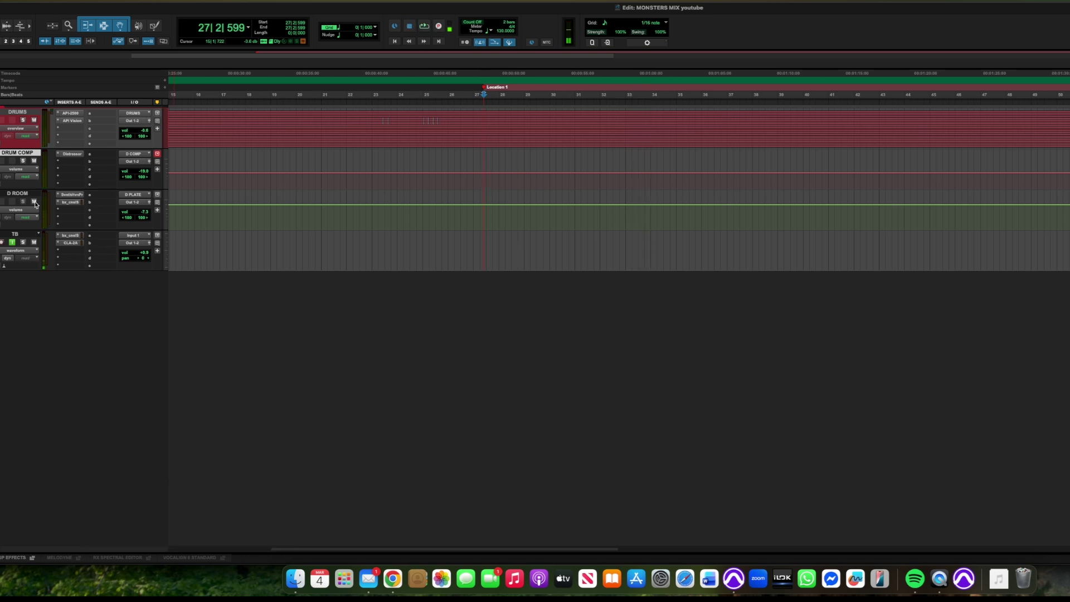
{"action": "left_click", "coordinate": [34, 202]}
{"action": "key", "text": "space"}
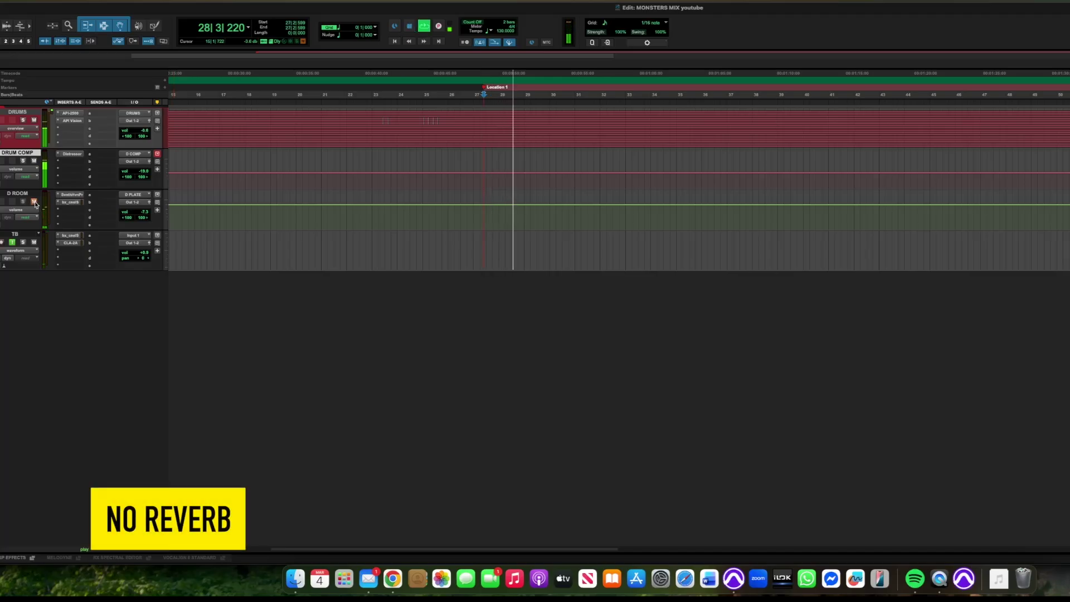
{"action": "left_click", "coordinate": [34, 202]}
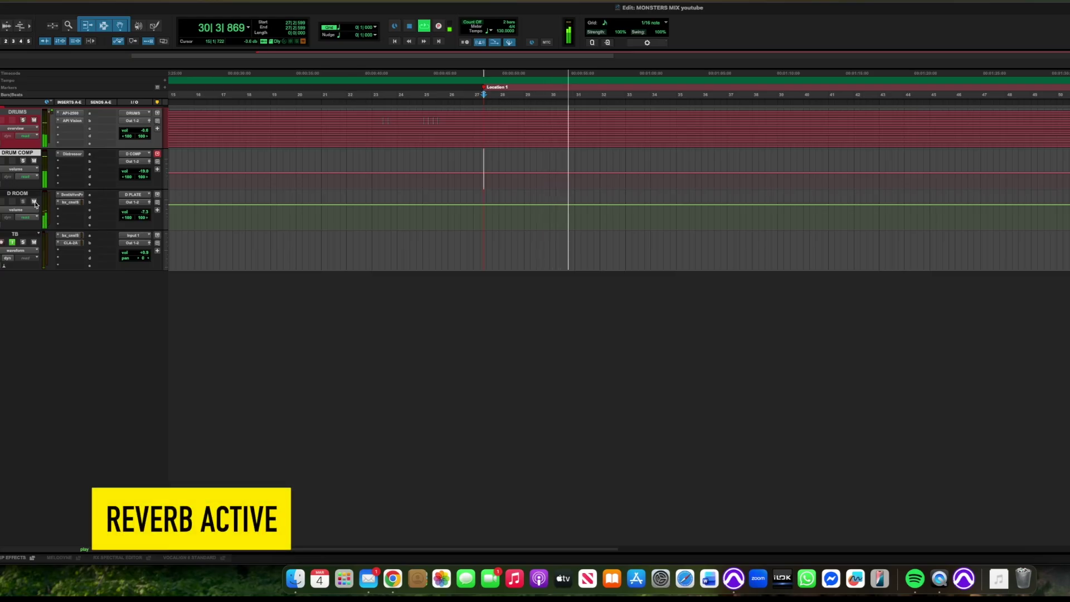
{"action": "key", "text": "space"}
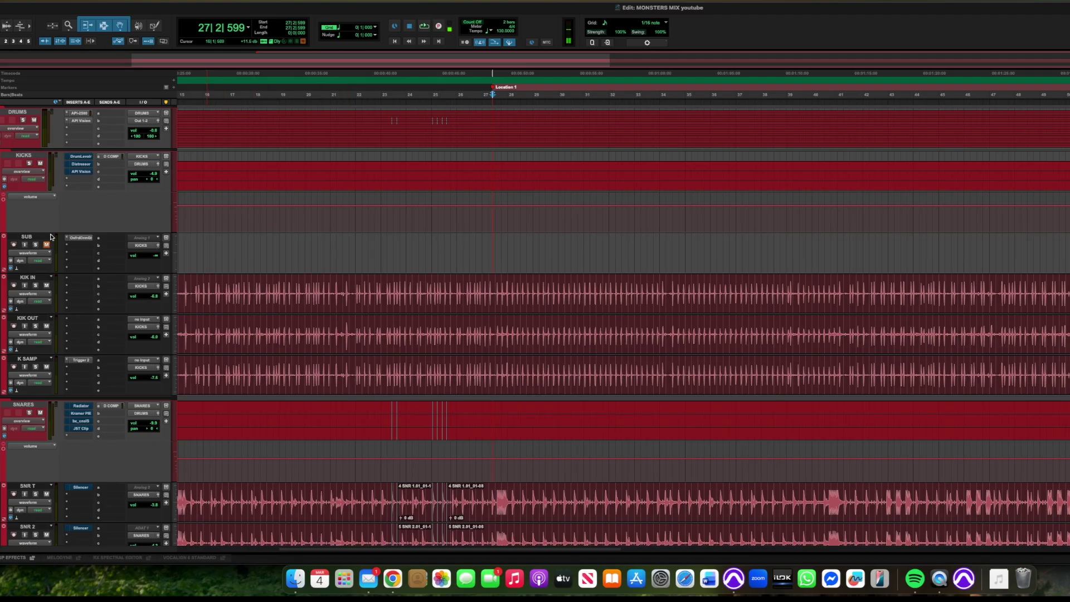
- Look over the kick, snare and tom tracks and their inserts inside the expanded DRUMS folder
{"action": "scroll", "coordinate": [55, 285], "scroll_direction": "down", "scroll_amount": 5}
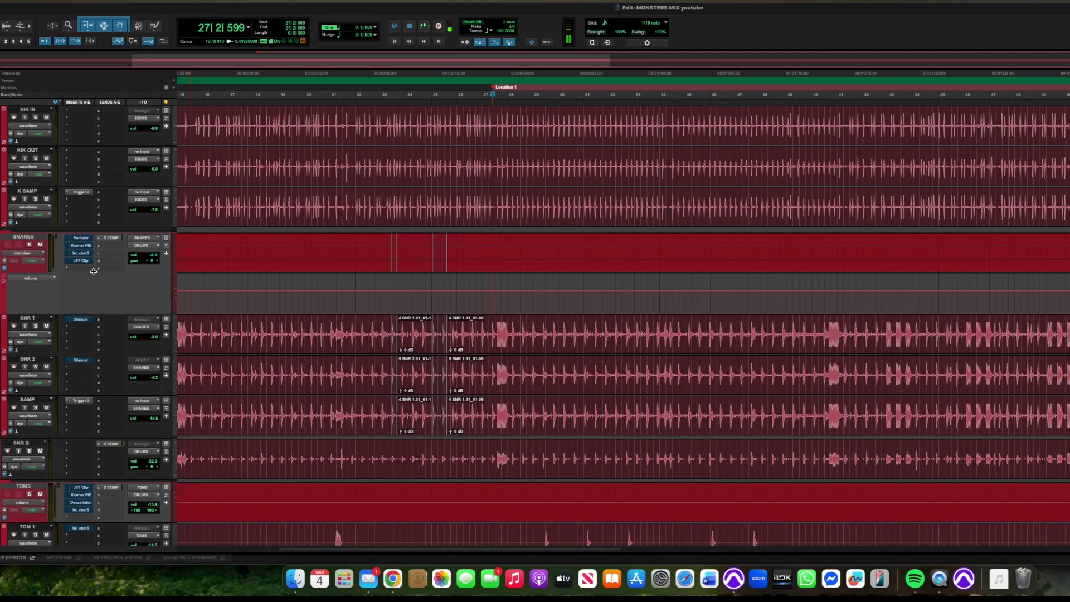
{"action": "scroll", "coordinate": [95, 274], "scroll_direction": "up", "scroll_amount": 5}
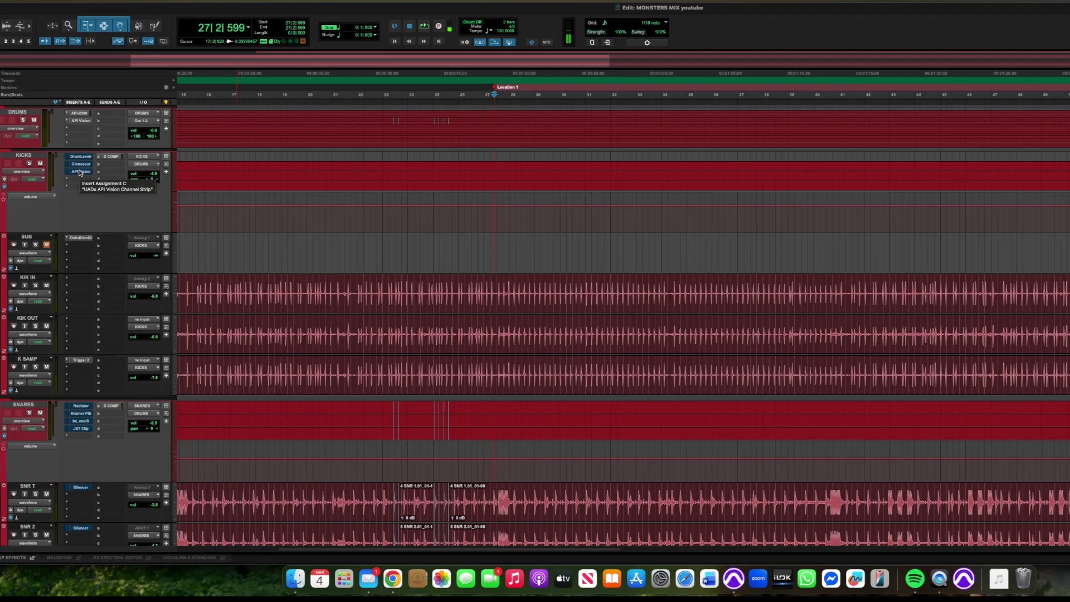
- Look through the KICKS, SNARES, SNR B, TOMS, CYMB and AMB groups within DRUMS, selecting each in turn, and return to the kicks
{"action": "left_click", "coordinate": [36, 159]}
{"action": "left_click", "coordinate": [32, 114]}
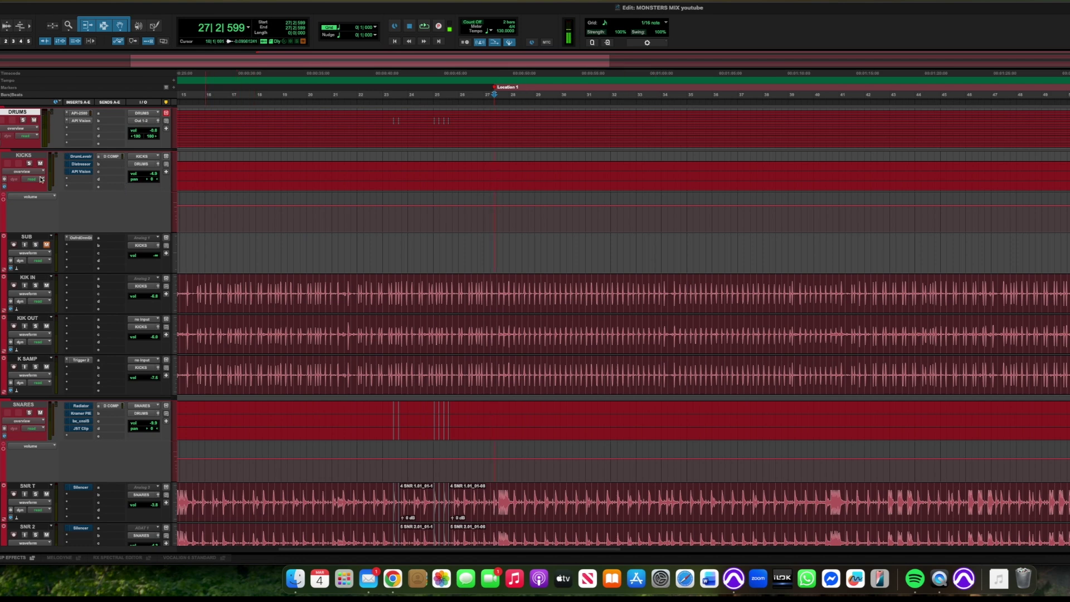
{"action": "scroll", "coordinate": [35, 255], "scroll_direction": "down", "scroll_amount": 5}
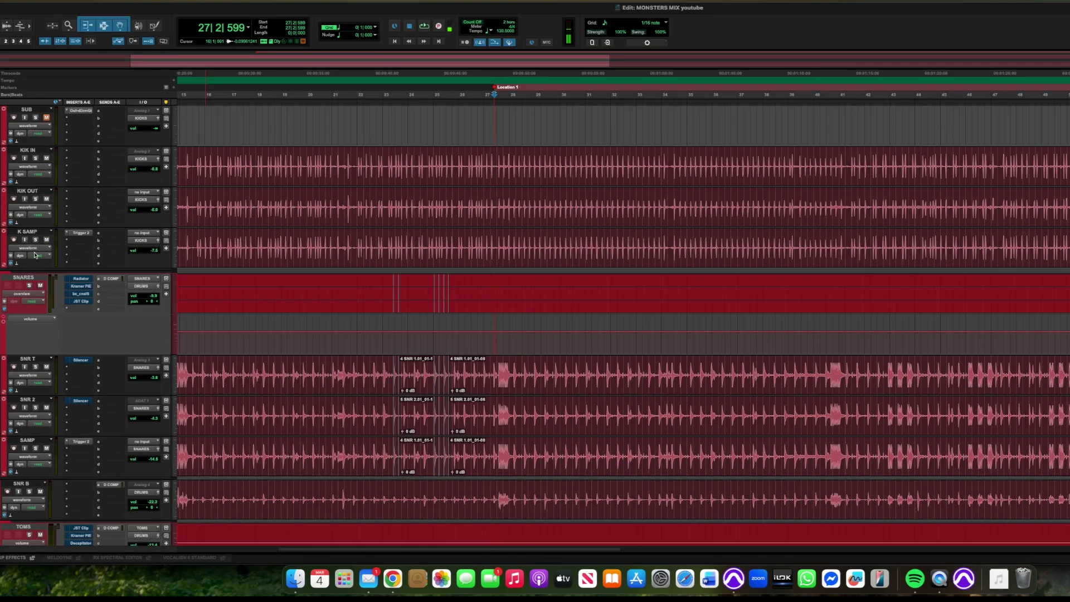
{"action": "left_click", "coordinate": [32, 277]}
{"action": "scroll", "coordinate": [58, 373], "scroll_direction": "down", "scroll_amount": 3}
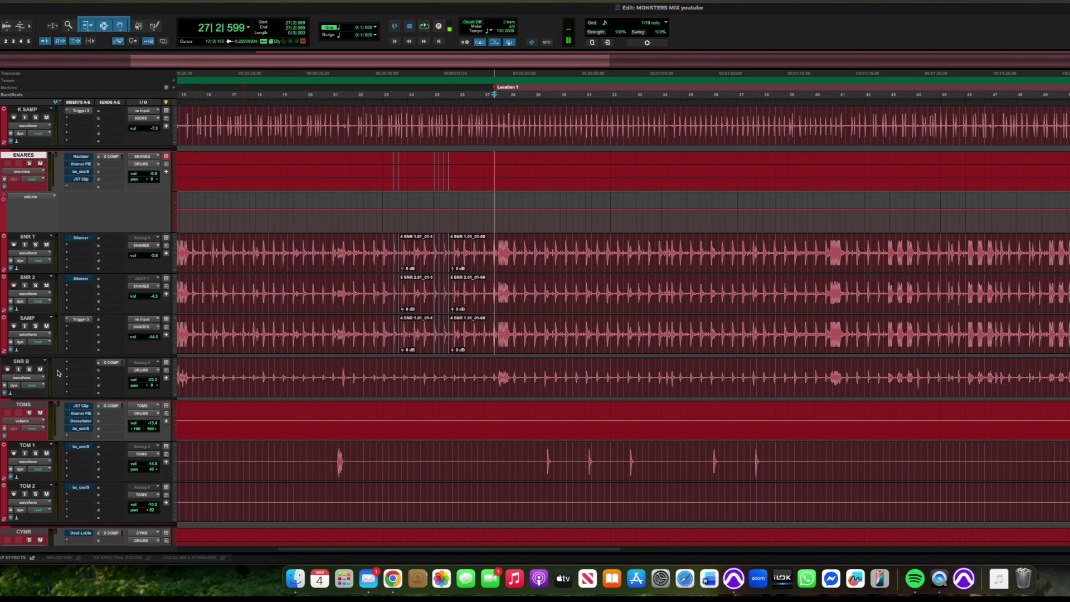
{"action": "left_click", "coordinate": [25, 361]}
{"action": "scroll", "coordinate": [50, 340], "scroll_direction": "down", "scroll_amount": 3}
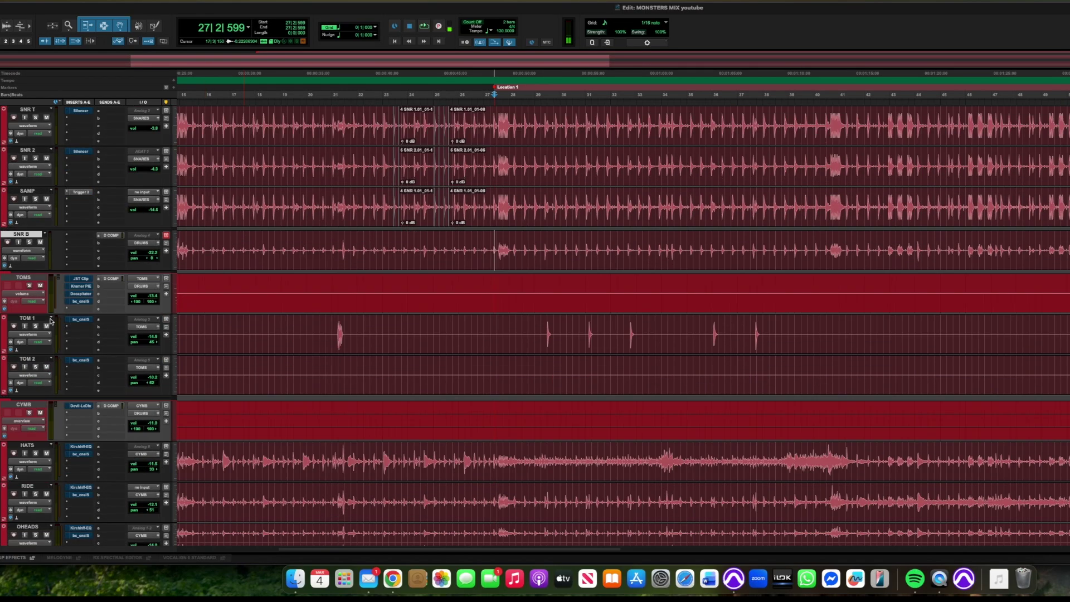
{"action": "left_click", "coordinate": [24, 277]}
{"action": "scroll", "coordinate": [35, 323], "scroll_direction": "down", "scroll_amount": 2}
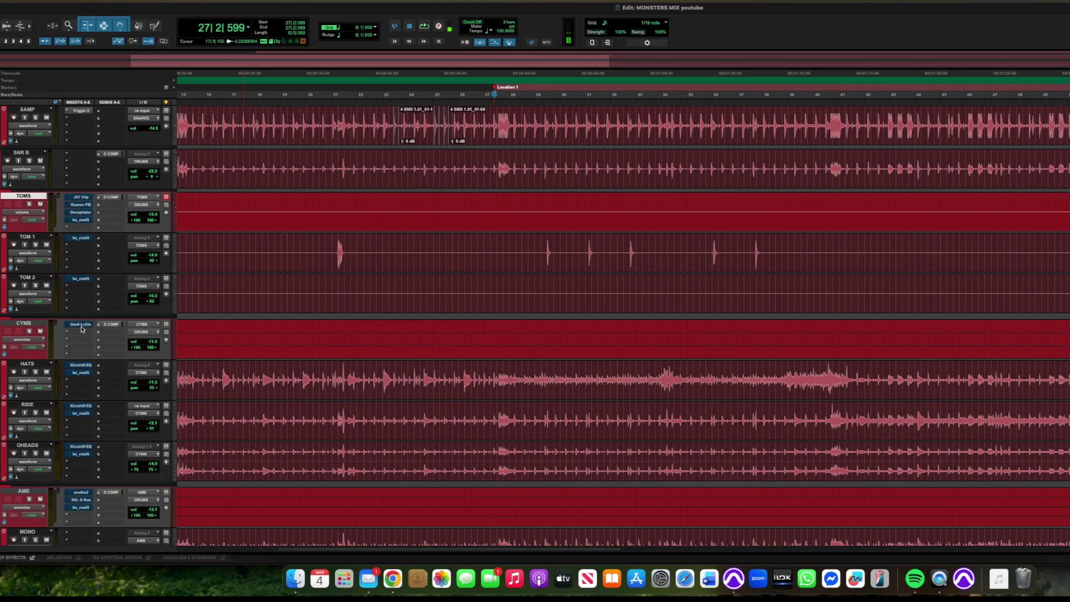
{"action": "left_click", "coordinate": [35, 325]}
{"action": "scroll", "coordinate": [55, 335], "scroll_direction": "down", "scroll_amount": 3}
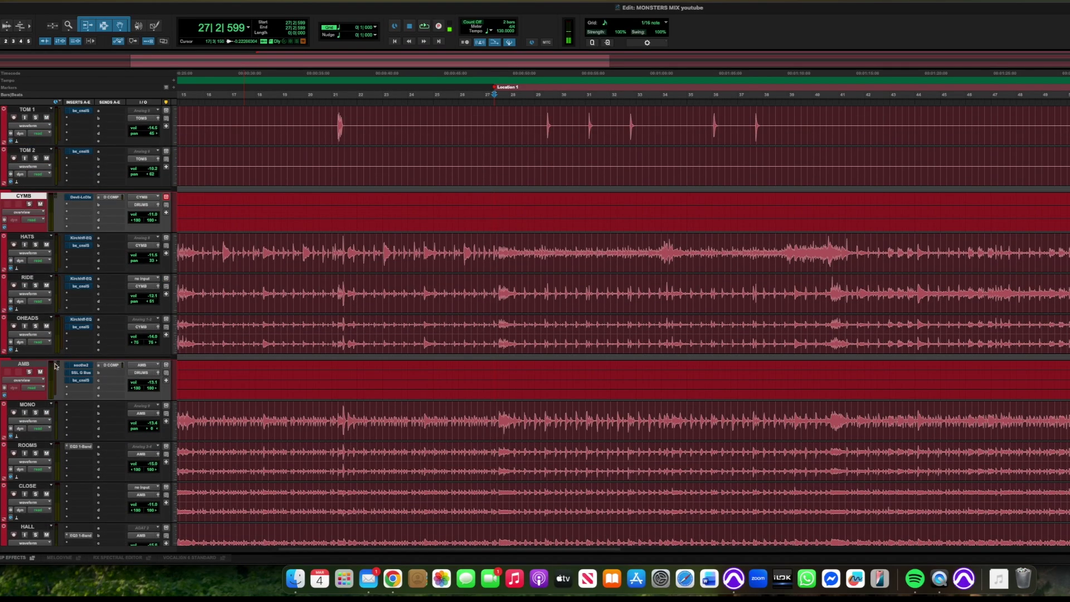
{"action": "left_click", "coordinate": [39, 365]}
{"action": "scroll", "coordinate": [49, 359], "scroll_direction": "down", "scroll_amount": 4}
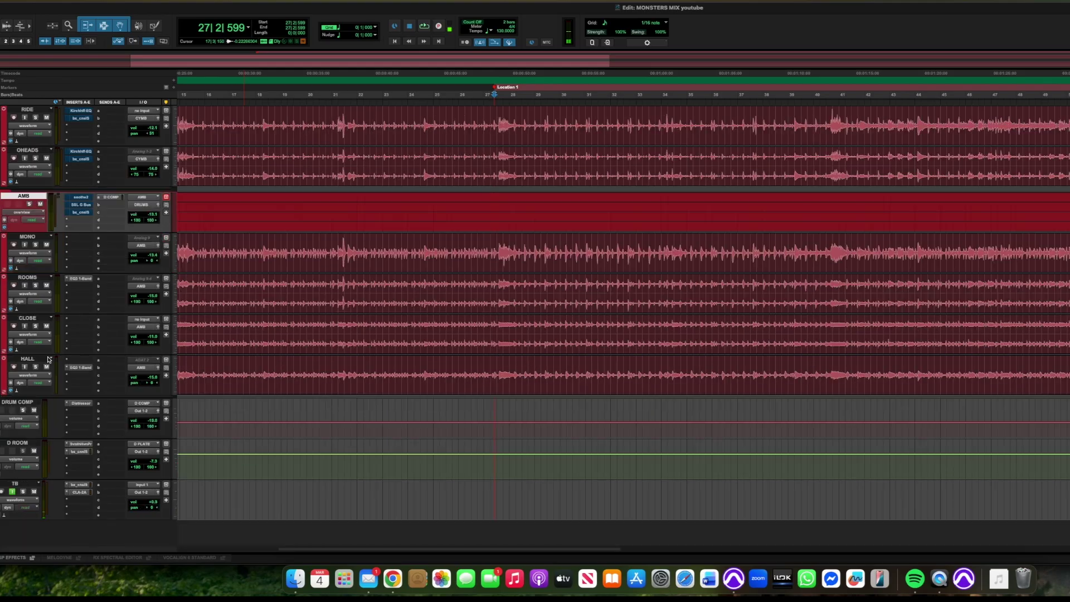
{"action": "scroll", "coordinate": [67, 360], "scroll_direction": "up", "scroll_amount": 10}
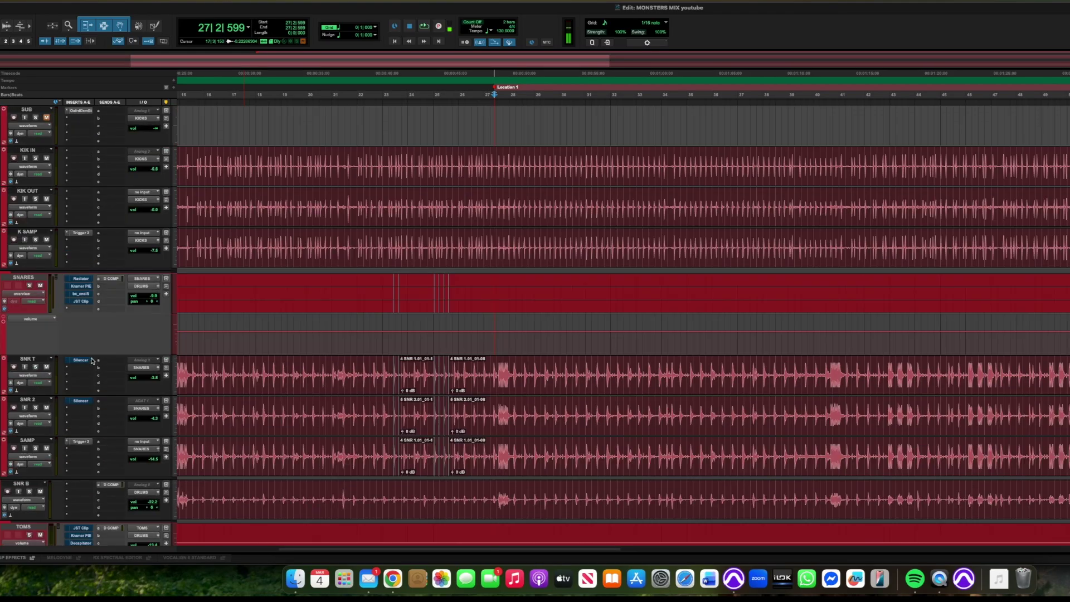
{"action": "scroll", "coordinate": [92, 360], "scroll_direction": "up", "scroll_amount": 3}
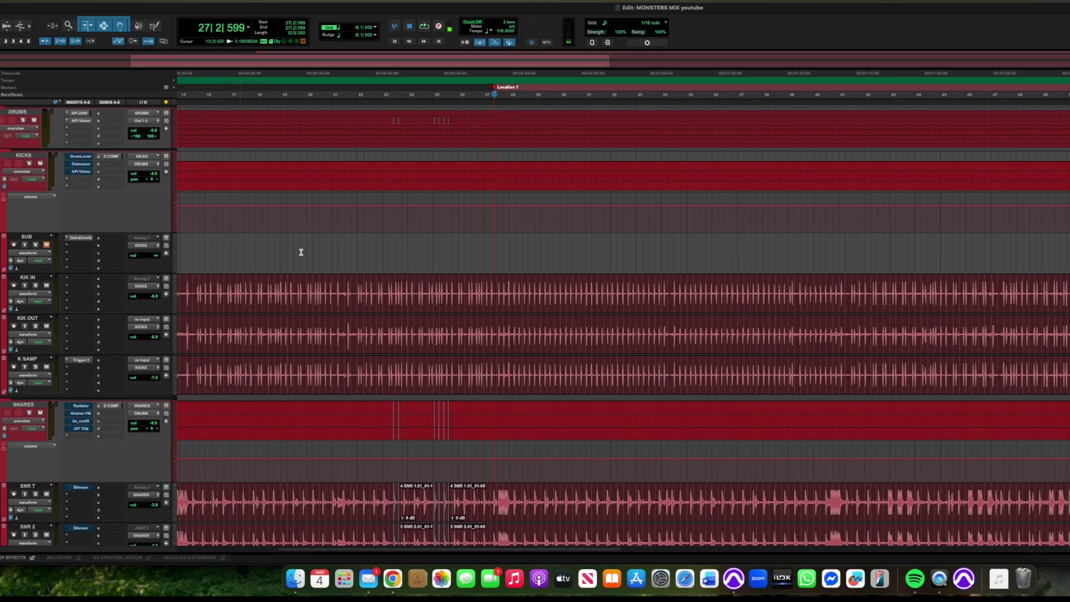
- Solo the KICKS folder track and play back the unprocessed kick drums
{"action": "left_click", "coordinate": [29, 163]}
{"action": "key", "text": "space"}
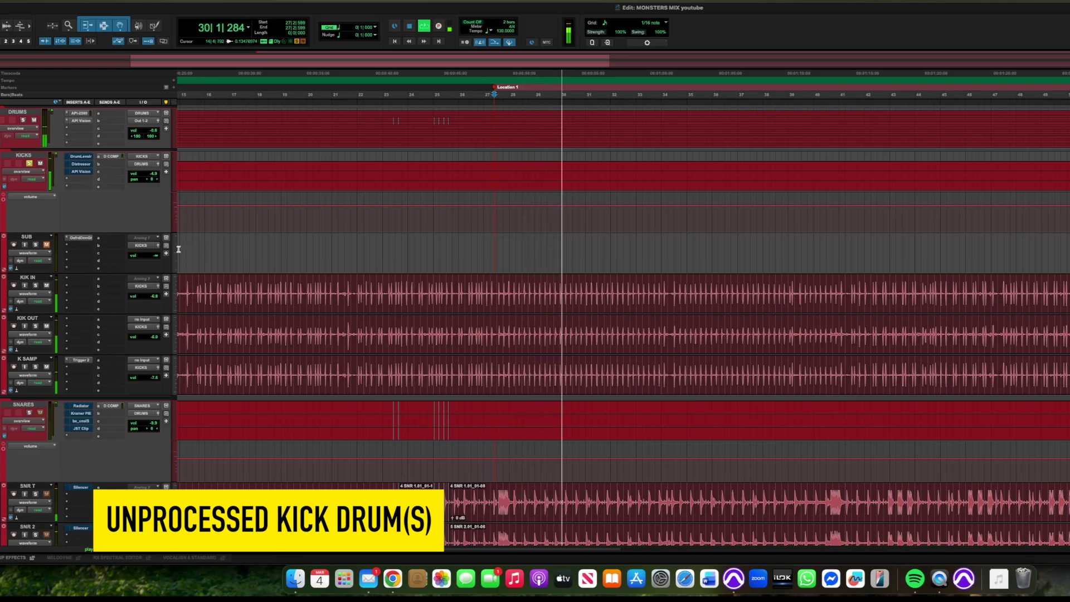
{"action": "key", "text": "space"}
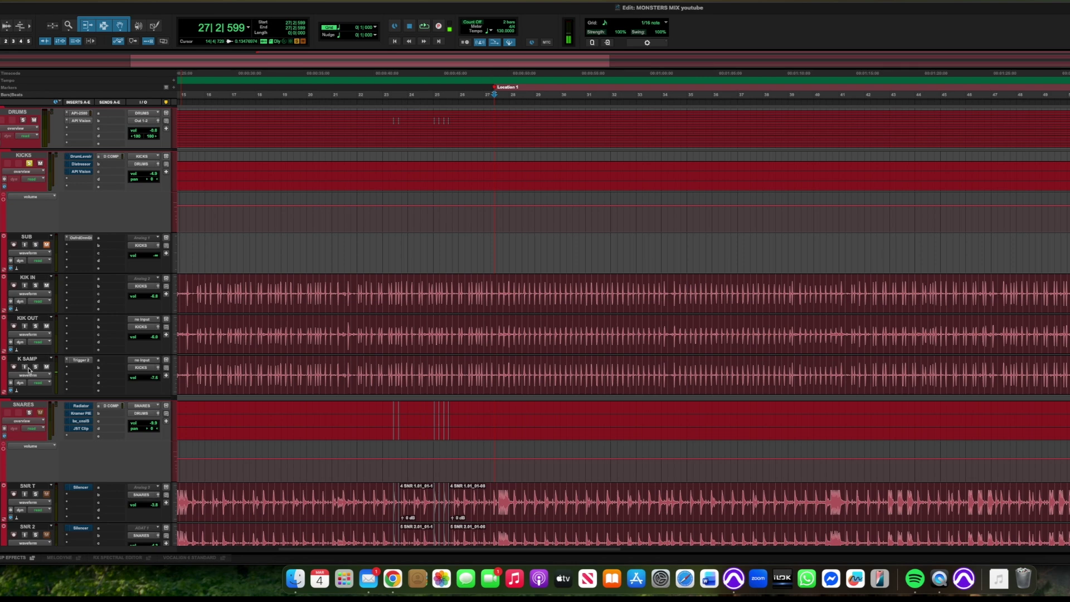
- Open Trigger 2 on the K SAMP track, audition the Slingerland One Shot Kick sample repeatedly, and close the plug-in
{"action": "left_click", "coordinate": [43, 360]}
{"action": "left_click", "coordinate": [80, 361]}
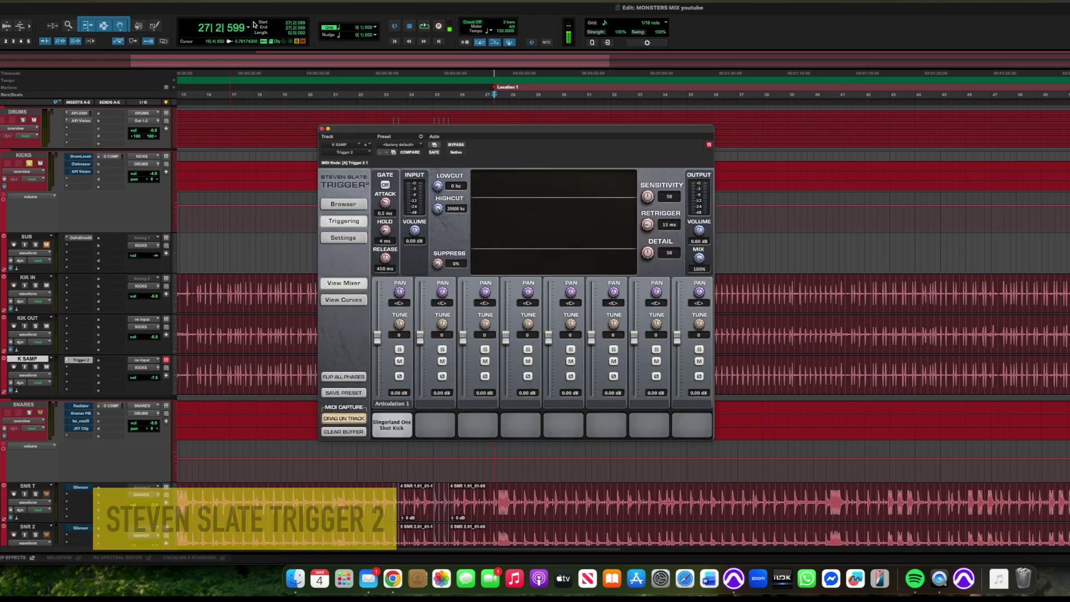
{"action": "left_click", "coordinate": [399, 428]}
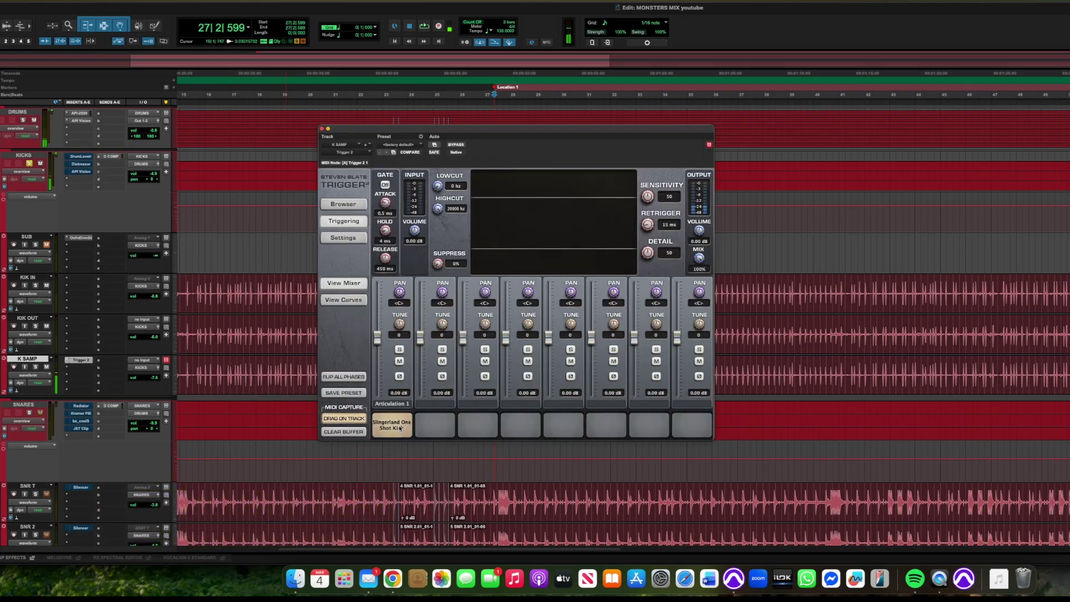
{"action": "left_click", "coordinate": [399, 428]}
{"action": "left_click", "coordinate": [399, 428]}
{"action": "left_click", "coordinate": [399, 428]}
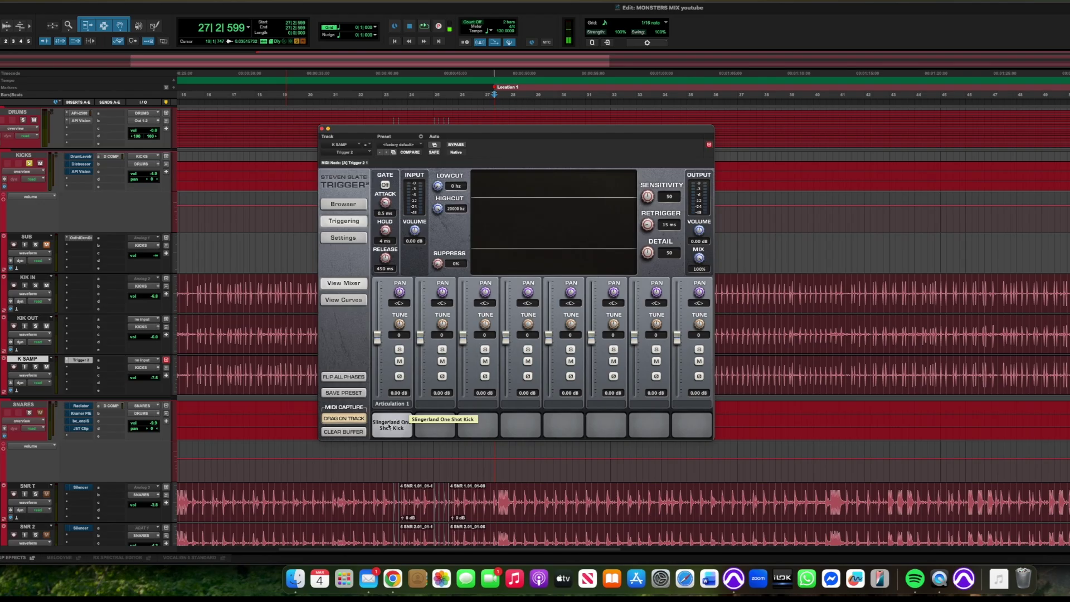
{"action": "left_click", "coordinate": [389, 427]}
{"action": "left_click", "coordinate": [389, 426]}
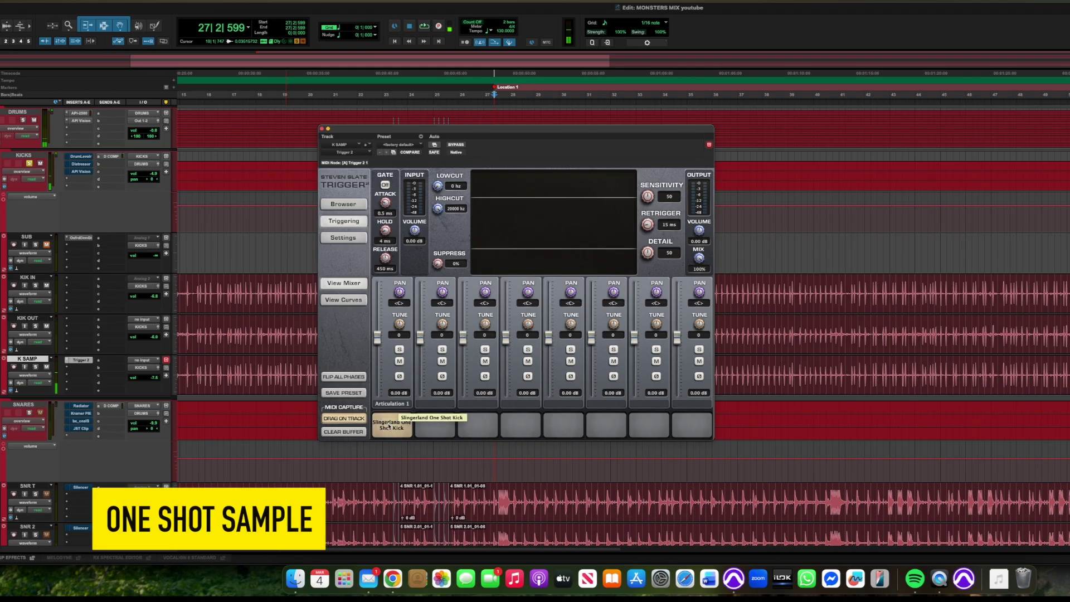
{"action": "left_click", "coordinate": [389, 426]}
{"action": "left_click", "coordinate": [388, 426]}
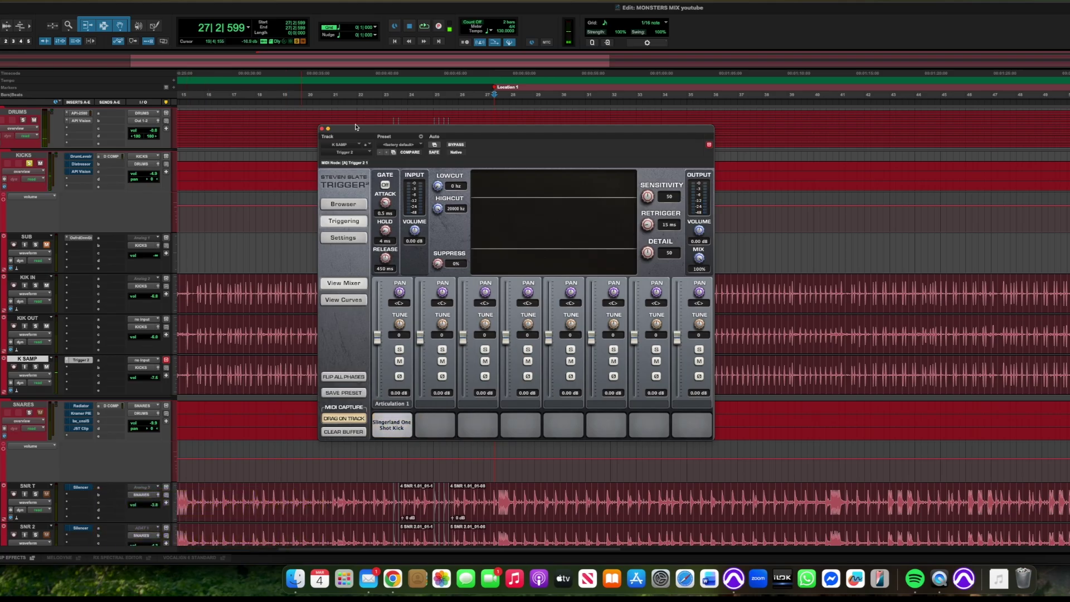
{"action": "left_click", "coordinate": [322, 128]}
- Select about bars 27 to 34 on KIK IN and play the range, toggling the K SAMP mute to compare, leaving it unmuted
{"action": "left_click_drag", "start_coordinate": [495, 285], "coordinate": [665, 282]}
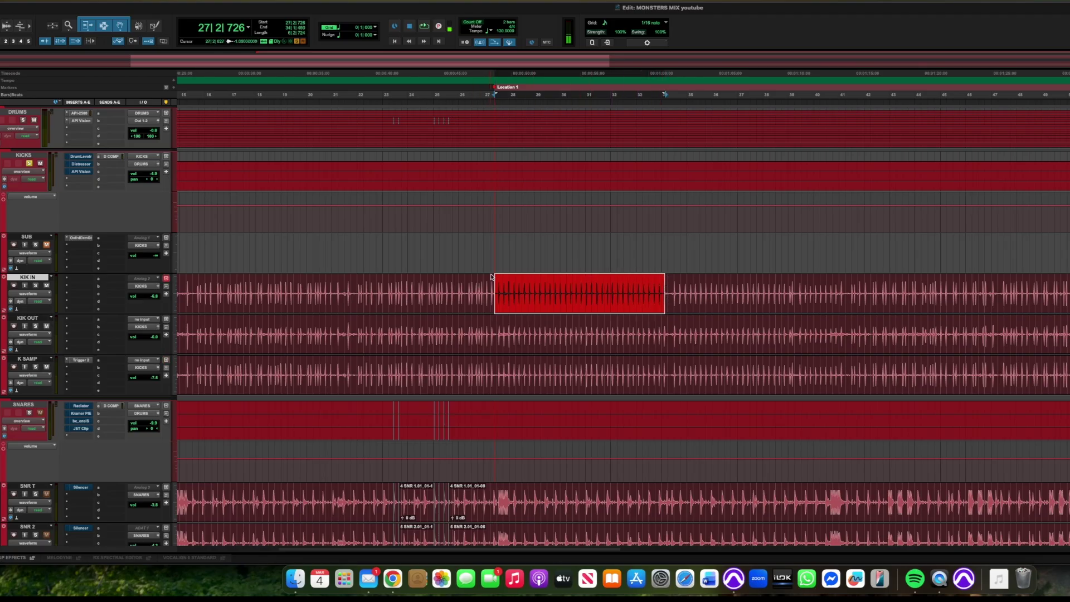
{"action": "key", "text": "space"}
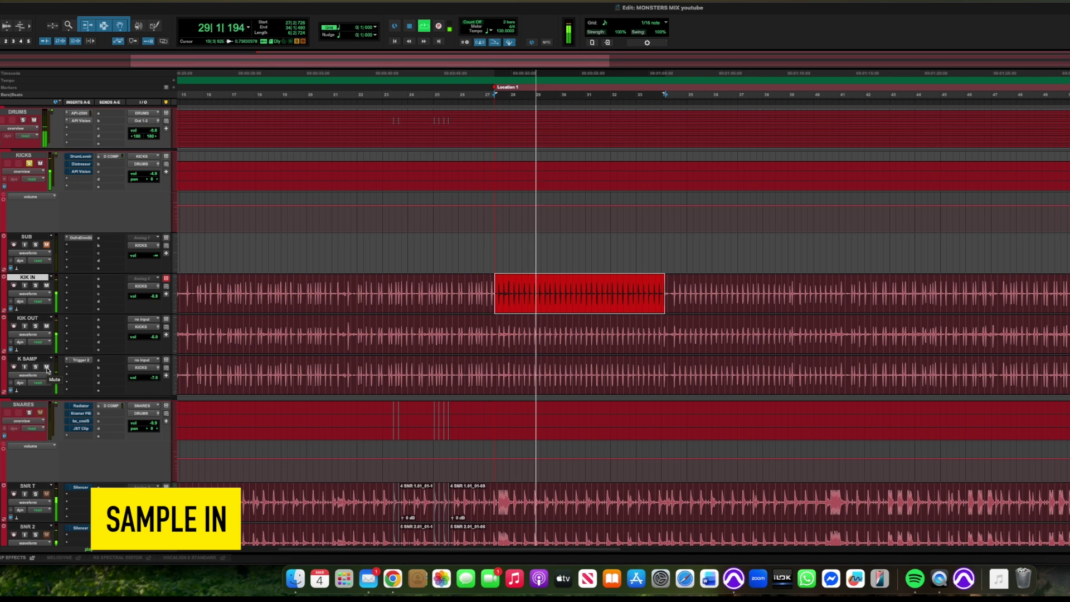
{"action": "left_click", "coordinate": [47, 368]}
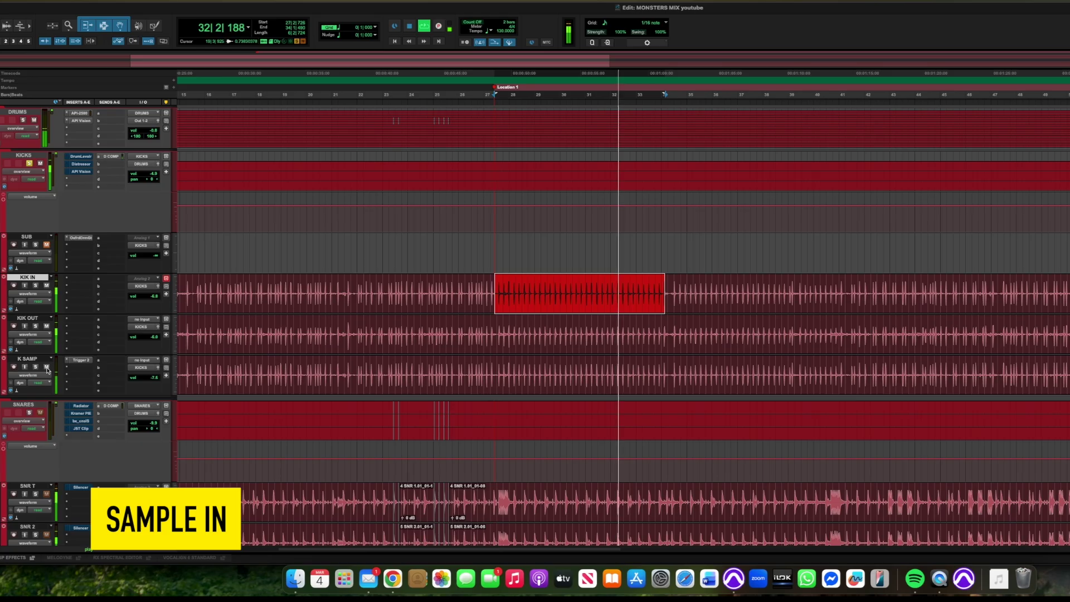
{"action": "key", "text": "space"}
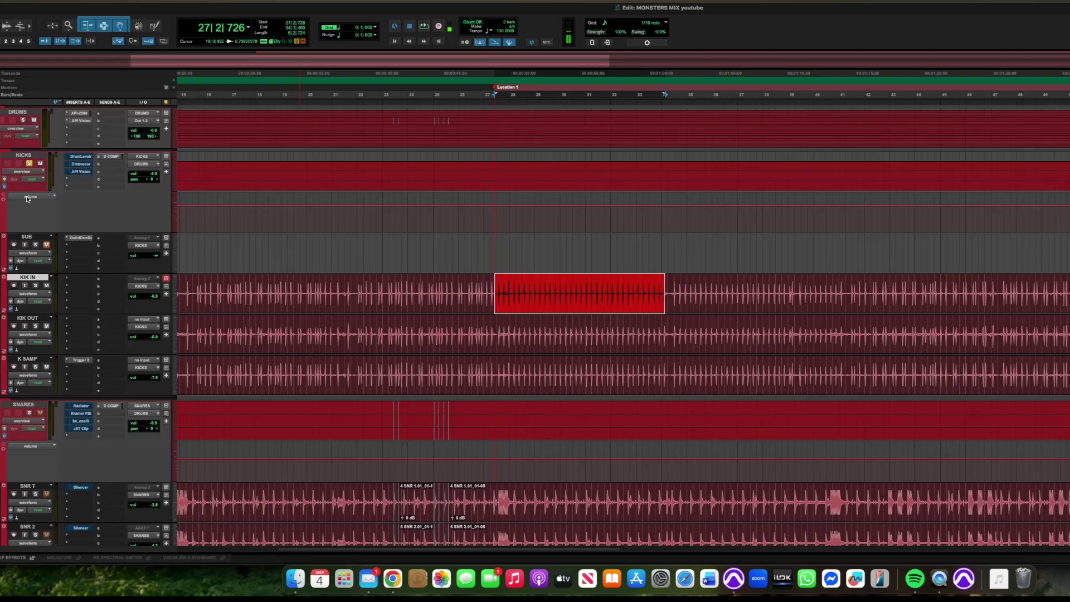
- Select the SUB track, activate the bypassed Drum Leveler on KICKS during playback to compare, and close the plug-in
{"action": "left_click", "coordinate": [39, 237]}
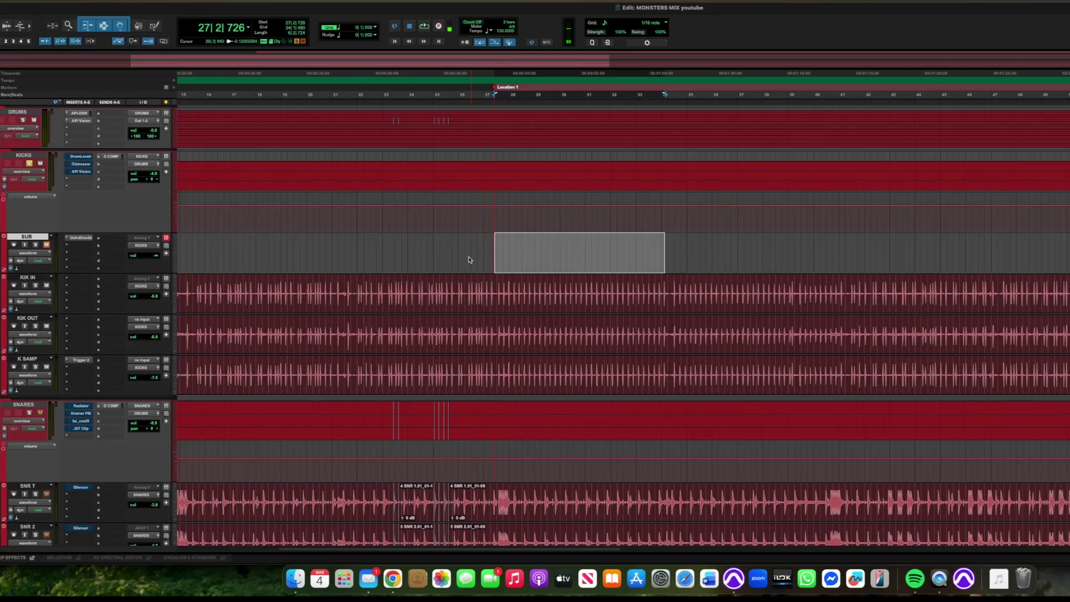
{"action": "left_click", "coordinate": [81, 157]}
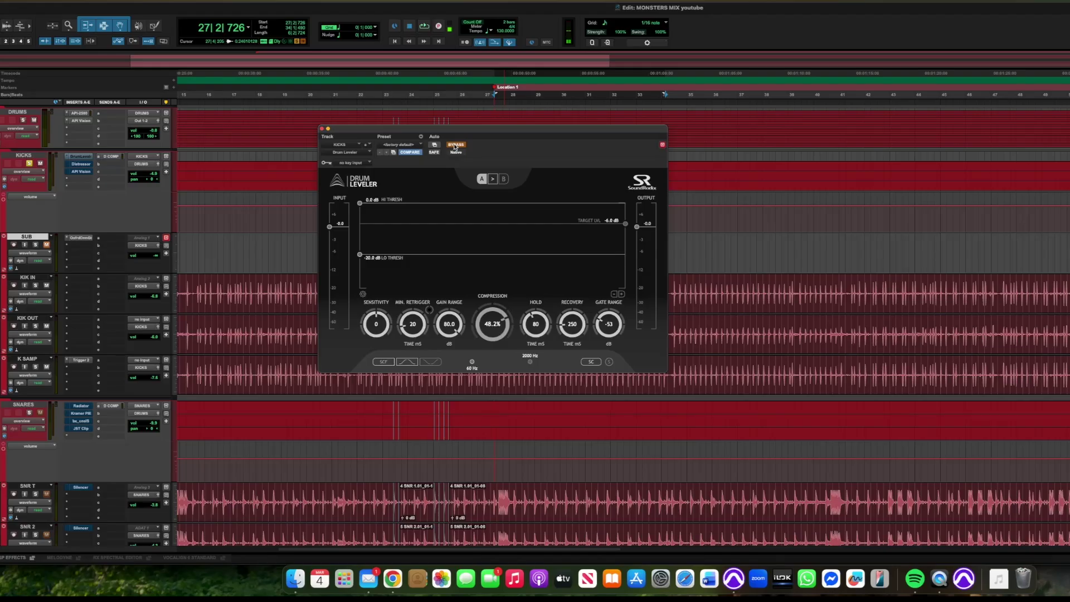
{"action": "key", "text": "space"}
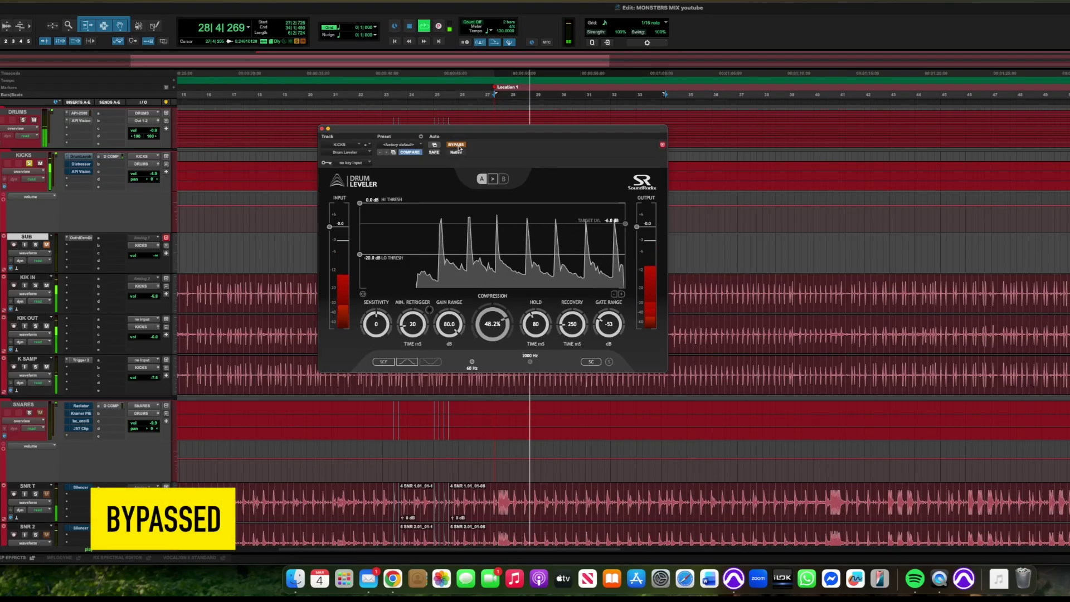
{"action": "left_click", "coordinate": [456, 145]}
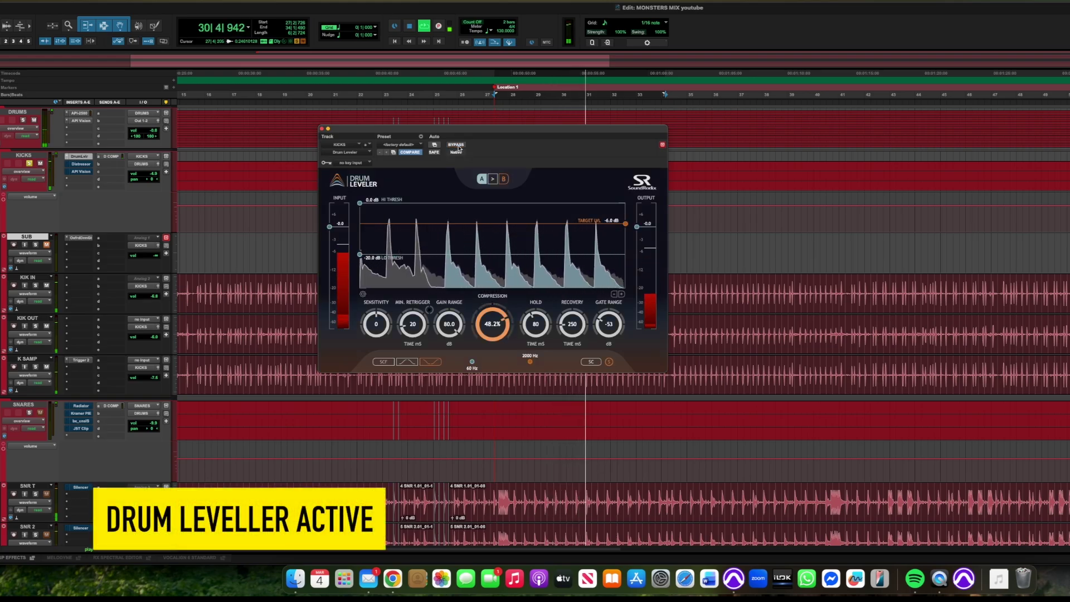
{"action": "key", "text": "space"}
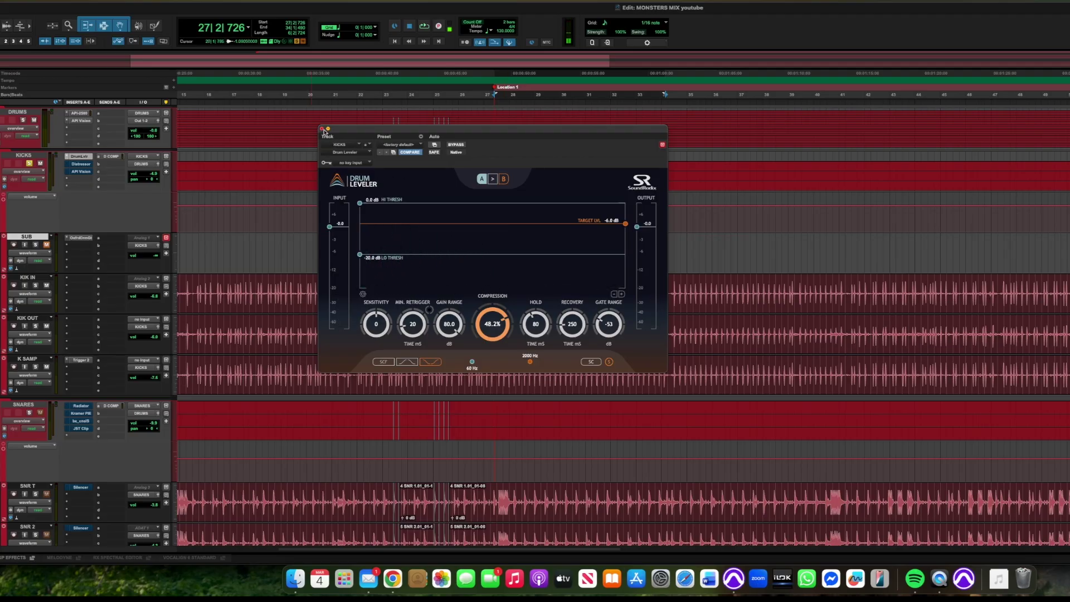
{"action": "left_click", "coordinate": [322, 129]}
- Open the Distressor on KICKS and compare it bypassed and active during playback, leaving it active
{"action": "left_click", "coordinate": [80, 164]}
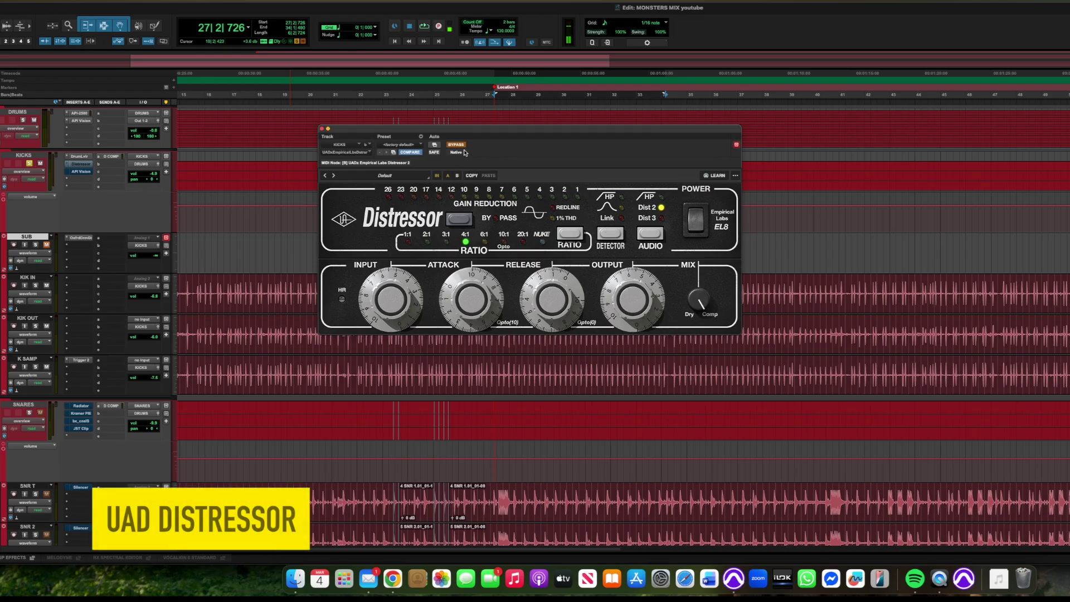
{"action": "key", "text": "space"}
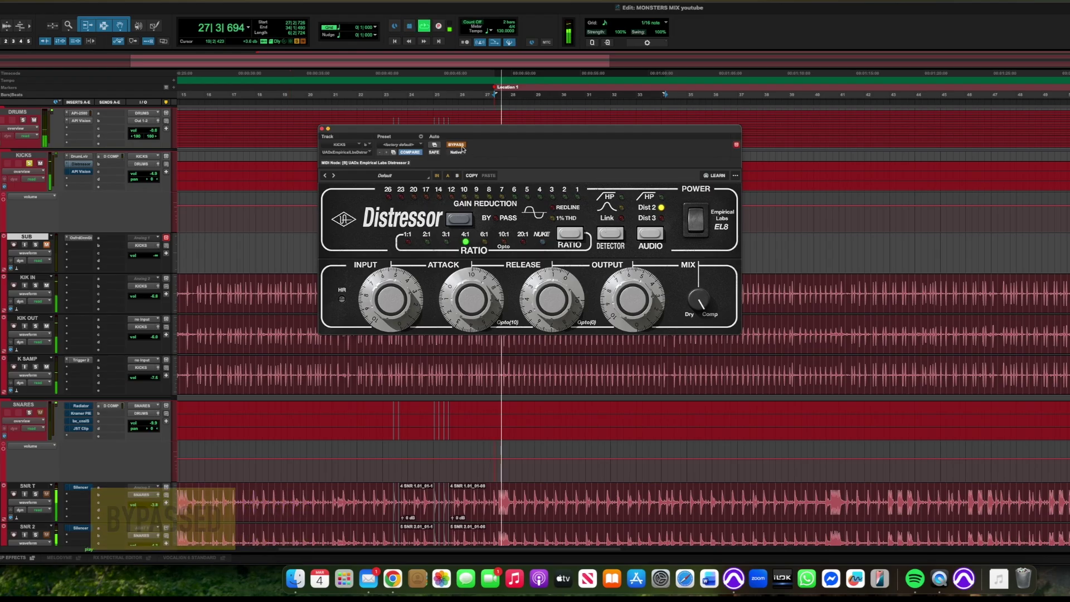
{"action": "left_click", "coordinate": [462, 146]}
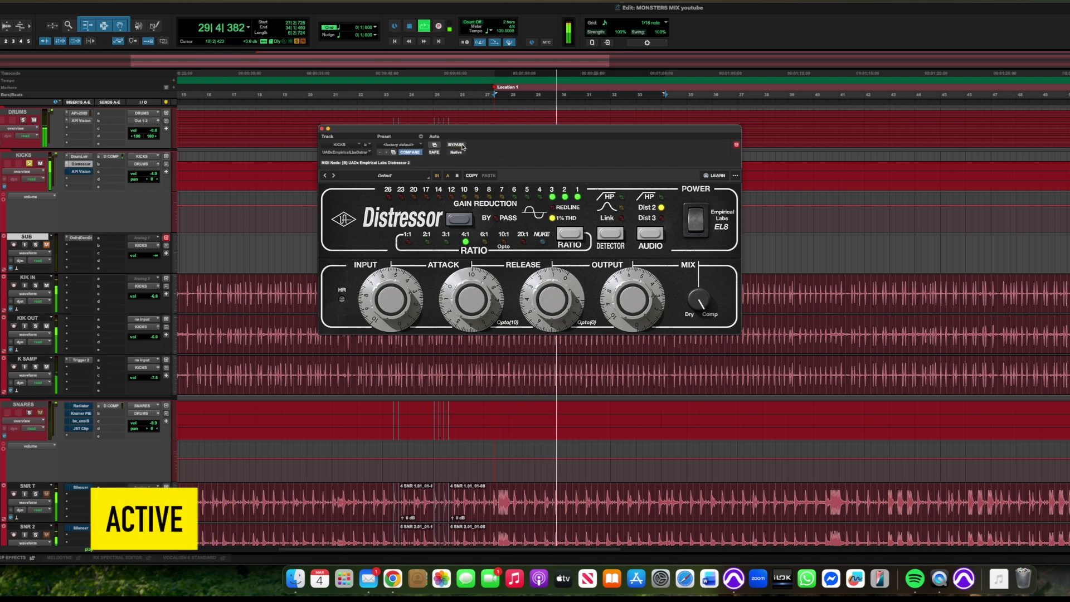
{"action": "left_click", "coordinate": [462, 146]}
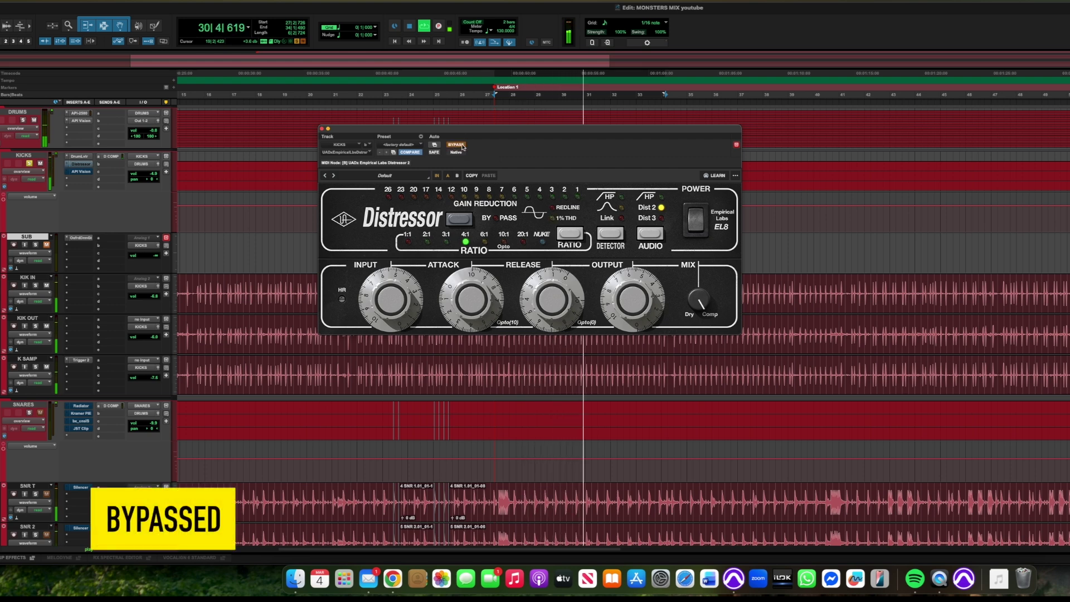
{"action": "left_click", "coordinate": [462, 146]}
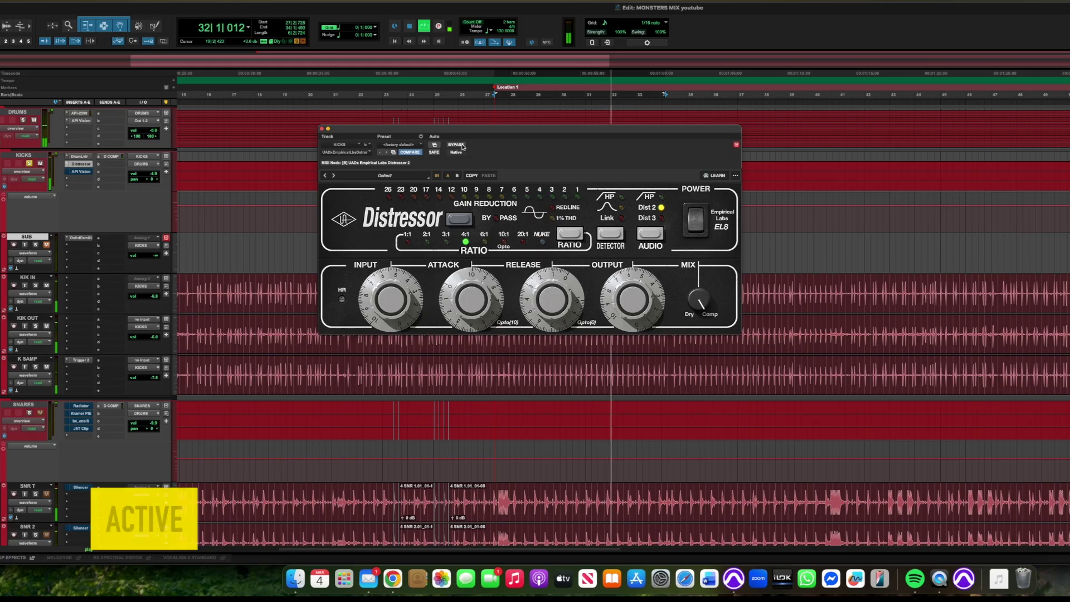
{"action": "key", "text": "space"}
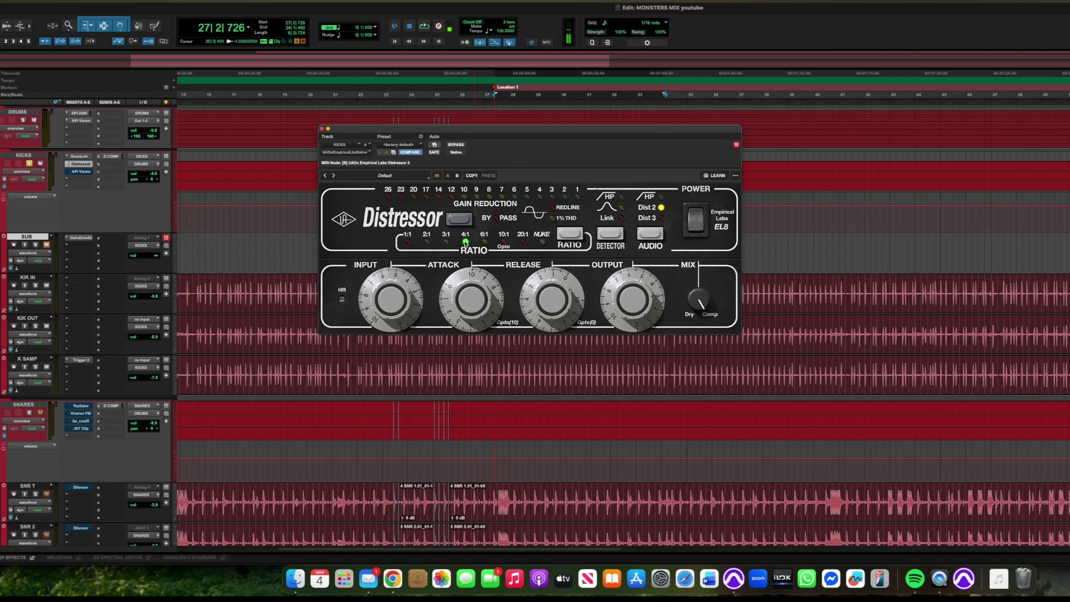
- Audition the kick Distressor with a lower, faster Attack setting during playback, and raise the Attack back up to compare
{"action": "left_click", "coordinate": [474, 292]}
{"action": "key", "text": "space"}
{"action": "left_click_drag", "start_coordinate": [470, 293], "coordinate": [460, 324]}
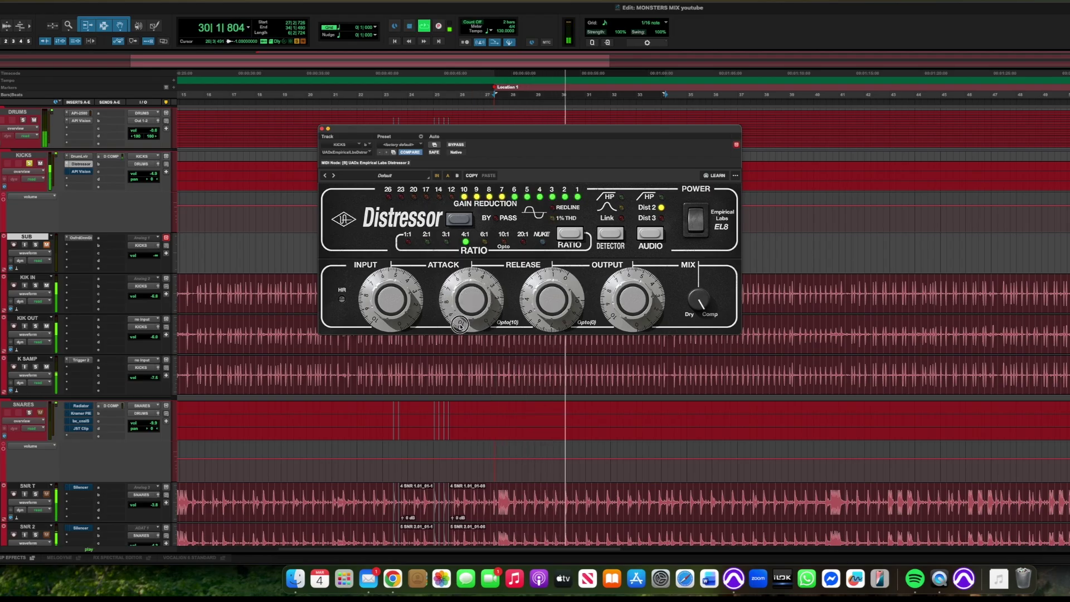
{"action": "key", "text": "space"}
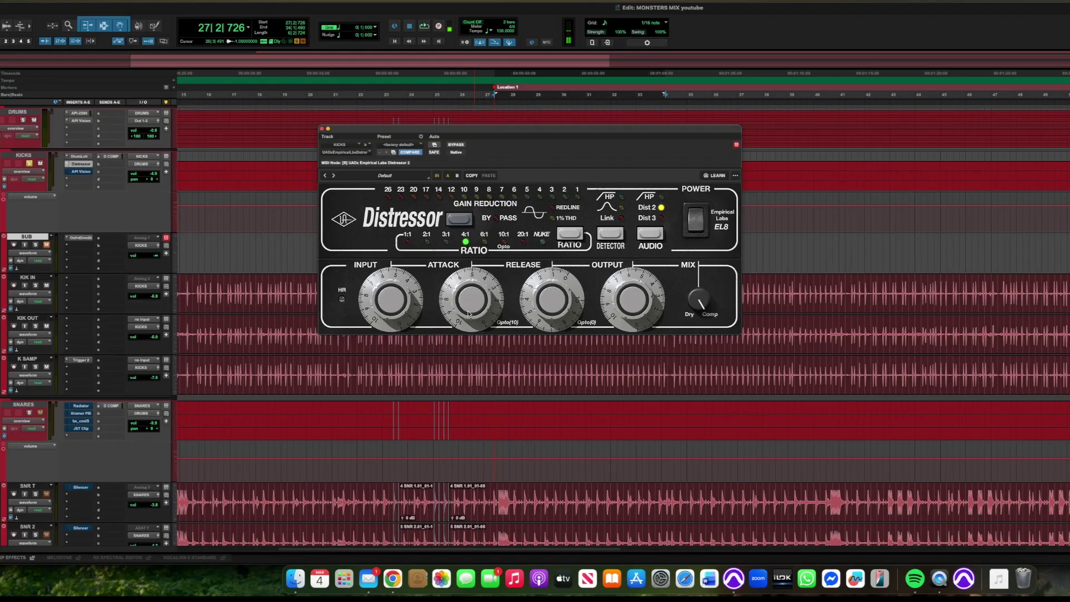
{"action": "key", "text": "space"}
{"action": "left_click_drag", "start_coordinate": [468, 314], "coordinate": [476, 279]}
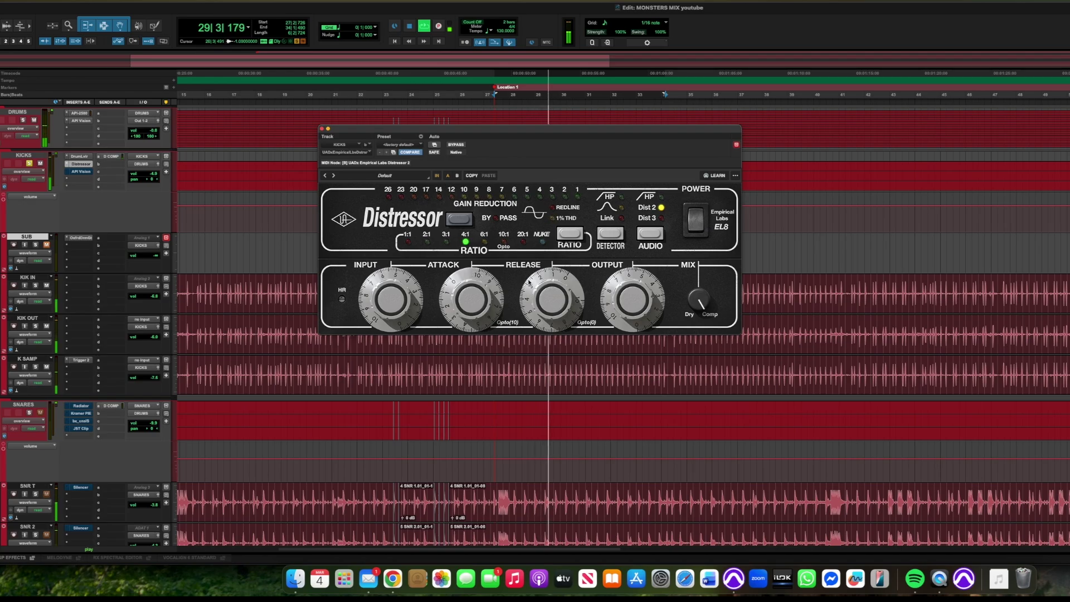
{"action": "key", "text": "space"}
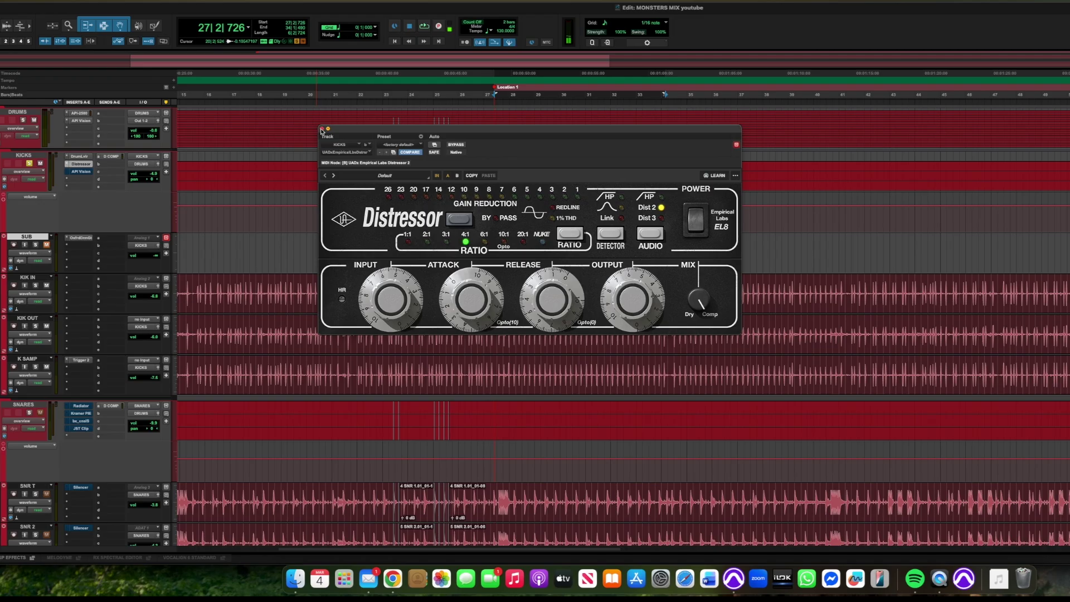
- Close the Distressor, open the bypassed API Vision on KICKS, compare it bypassed and active during playback, leave it active and close it
{"action": "left_click", "coordinate": [321, 128]}
{"action": "left_click", "coordinate": [80, 171]}
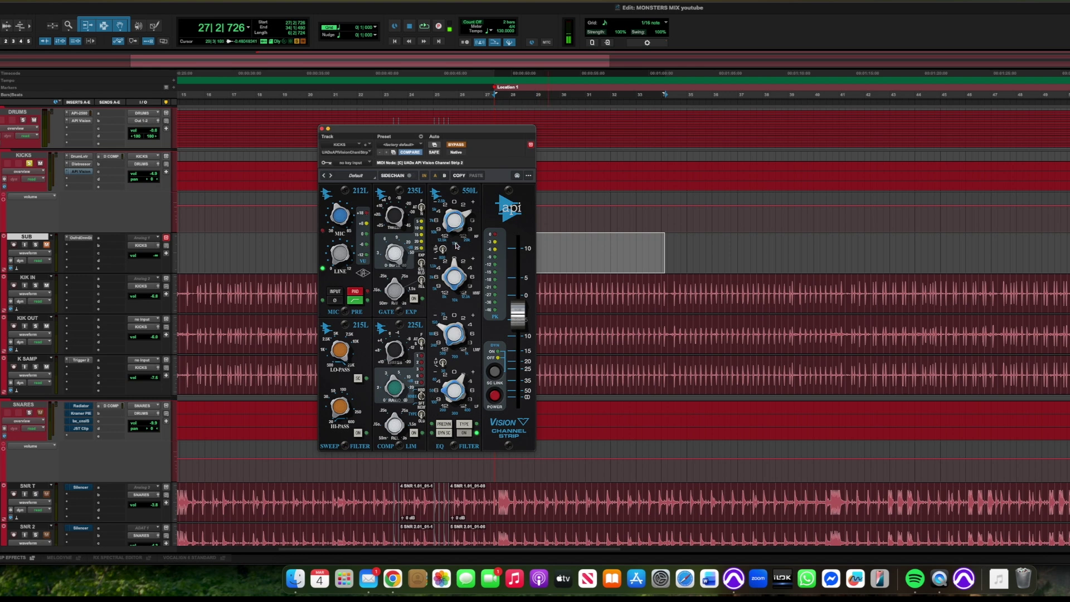
{"action": "key", "text": "space"}
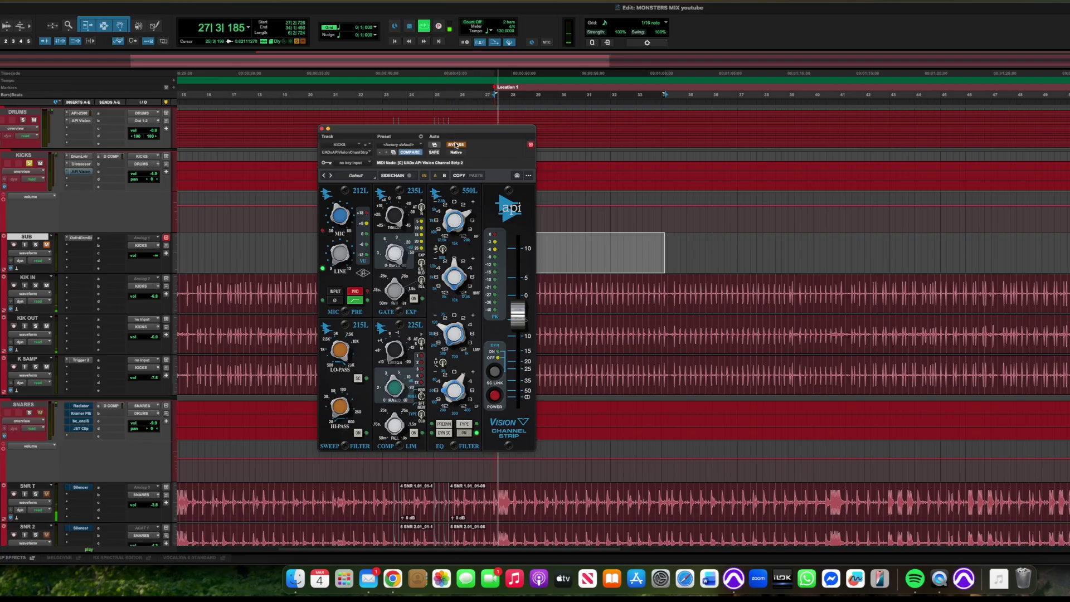
{"action": "left_click", "coordinate": [455, 146]}
{"action": "left_click", "coordinate": [455, 146]}
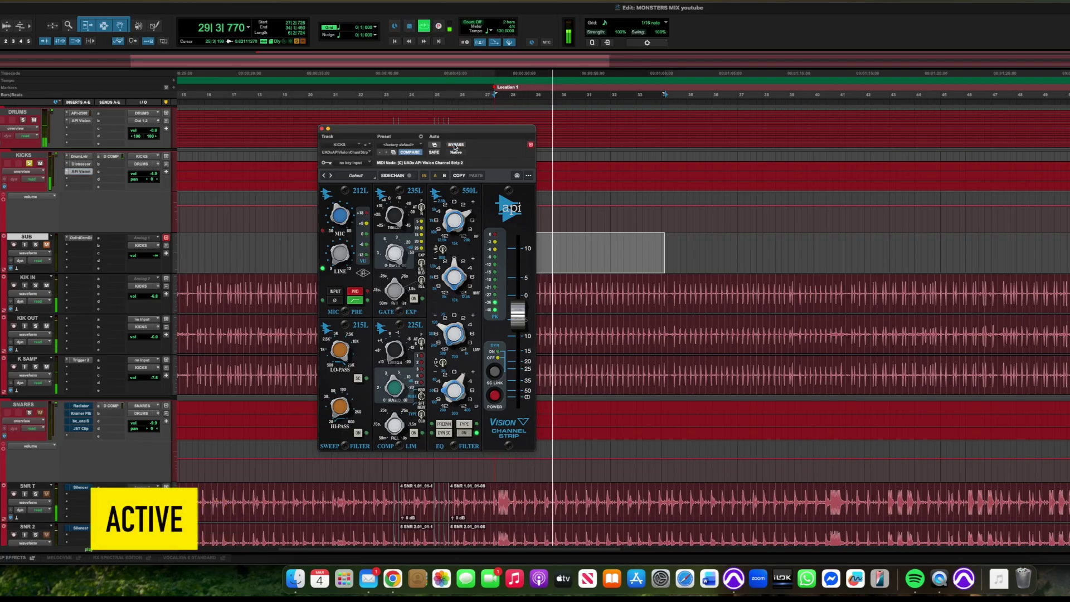
{"action": "left_click", "coordinate": [455, 146]}
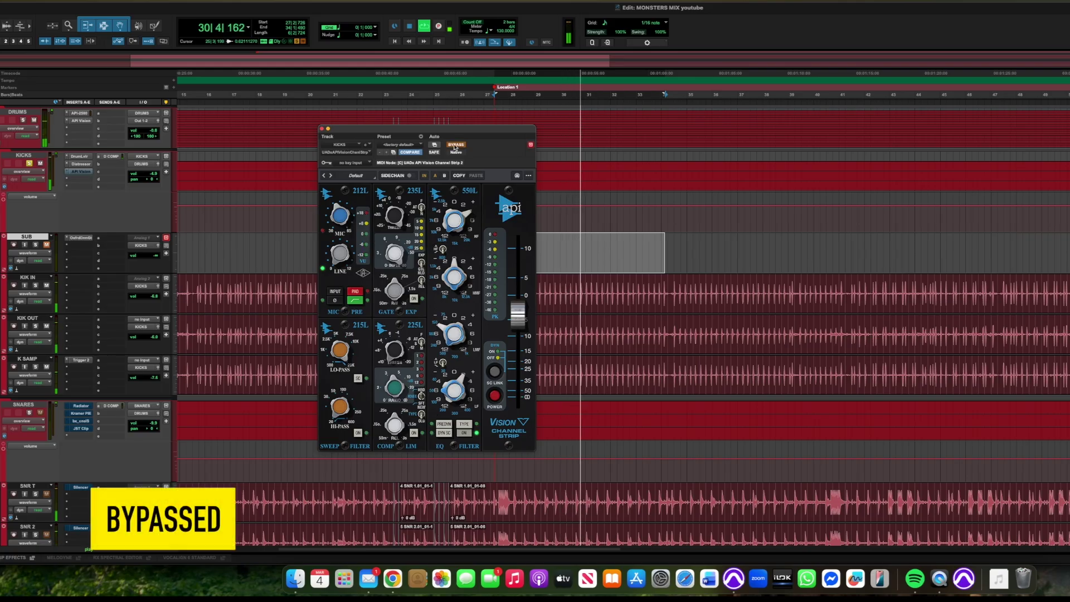
{"action": "left_click", "coordinate": [455, 146]}
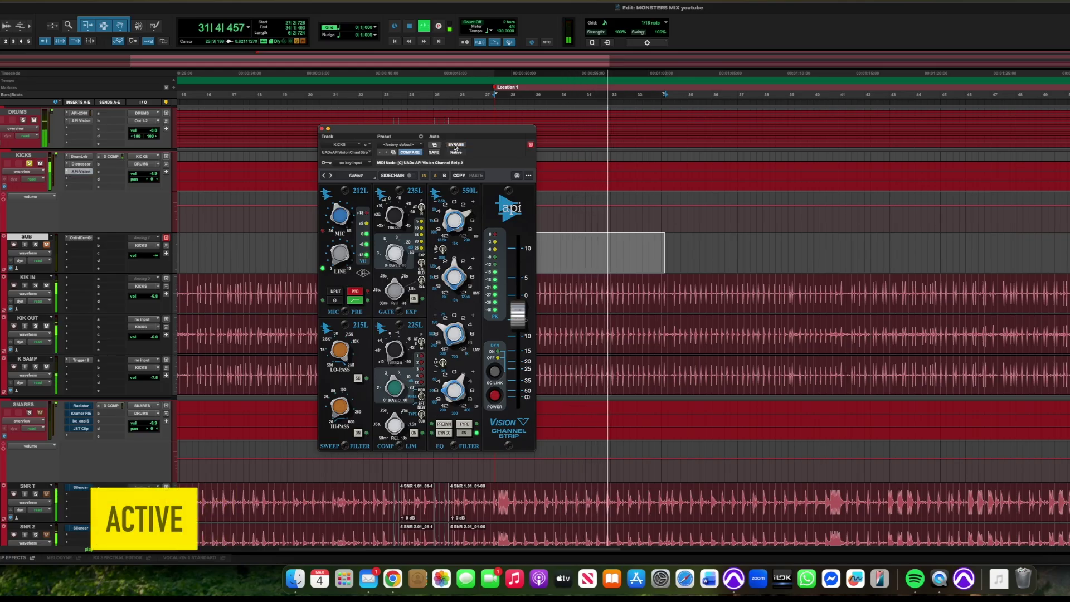
{"action": "key", "text": "space"}
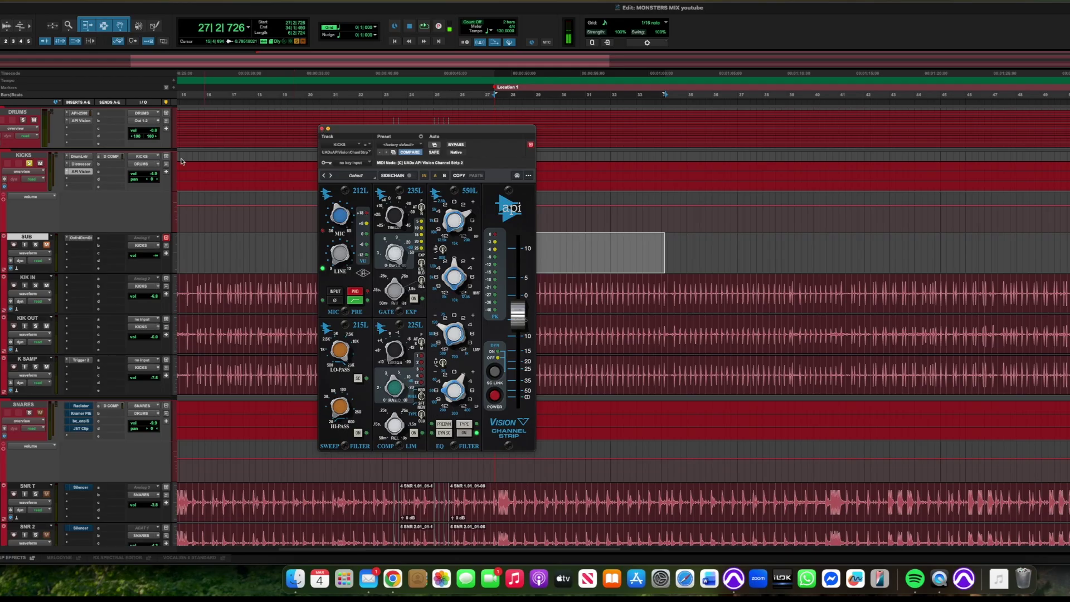
{"action": "left_click", "coordinate": [324, 129]}
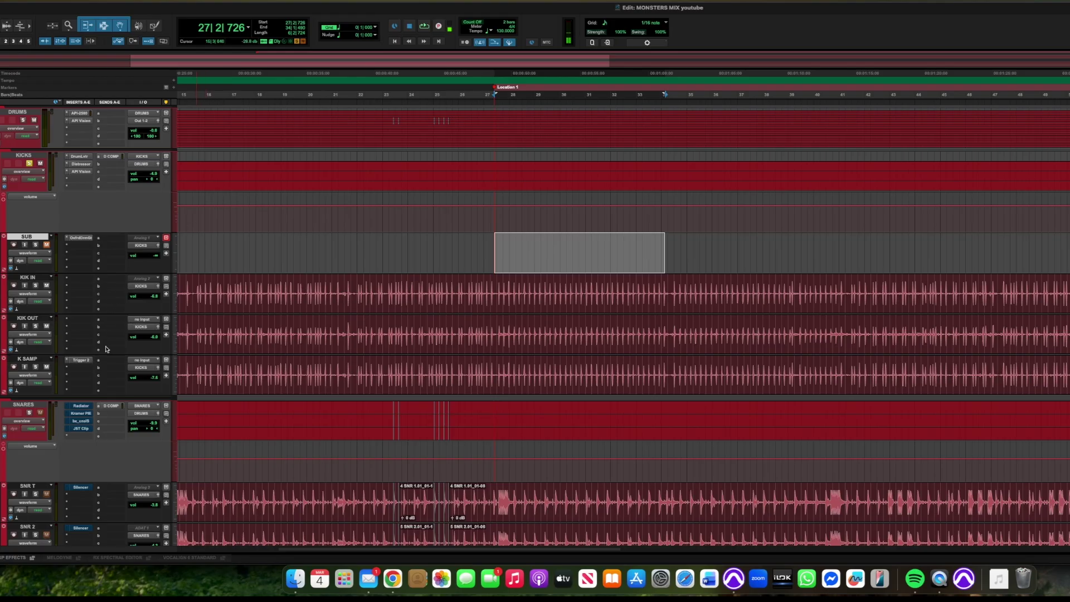
- Play the selected range and compare the kick with K SAMP muted and unmuted, leaving it unmuted
{"action": "key", "text": "space"}
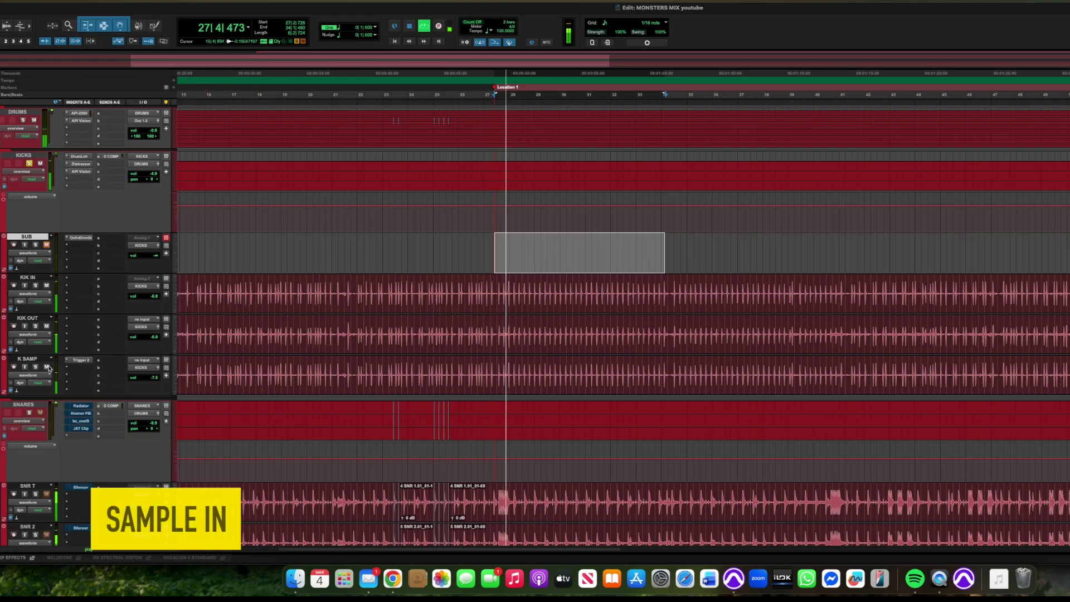
{"action": "left_click", "coordinate": [47, 366]}
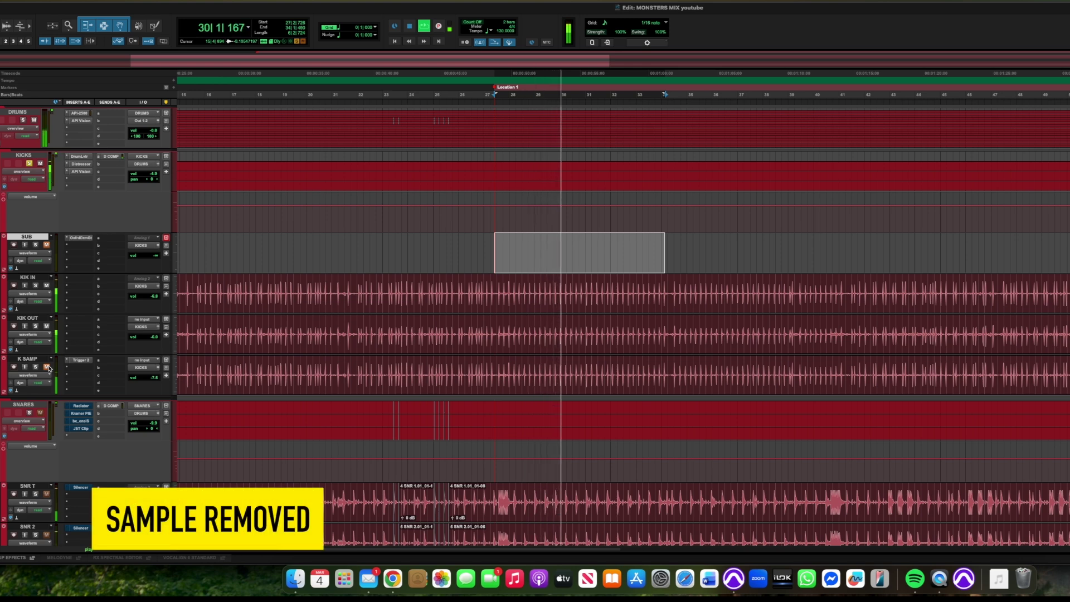
{"action": "left_click", "coordinate": [47, 367]}
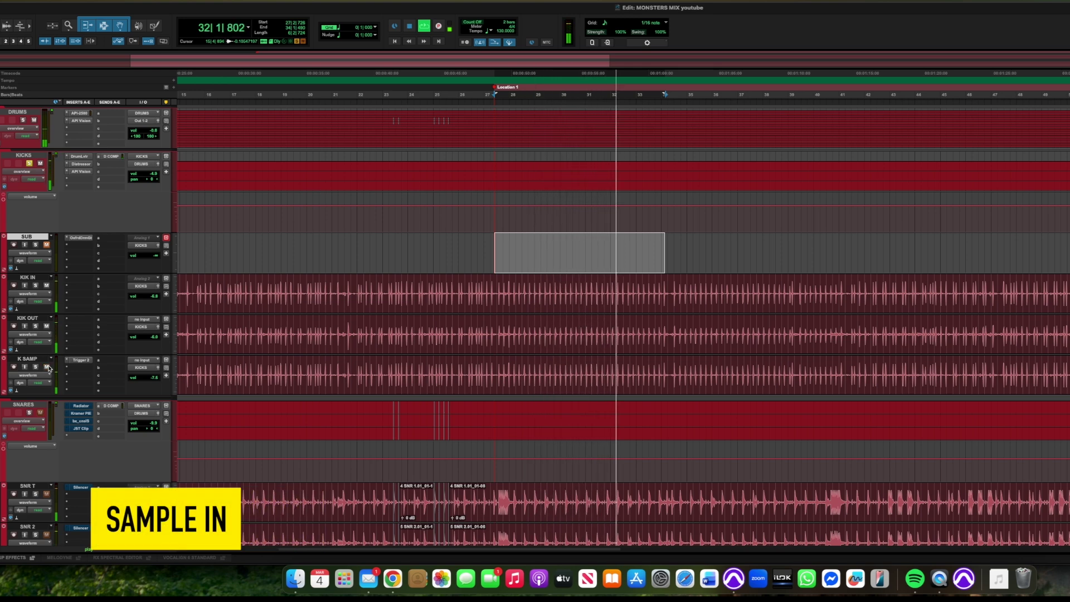
{"action": "key", "text": "space"}
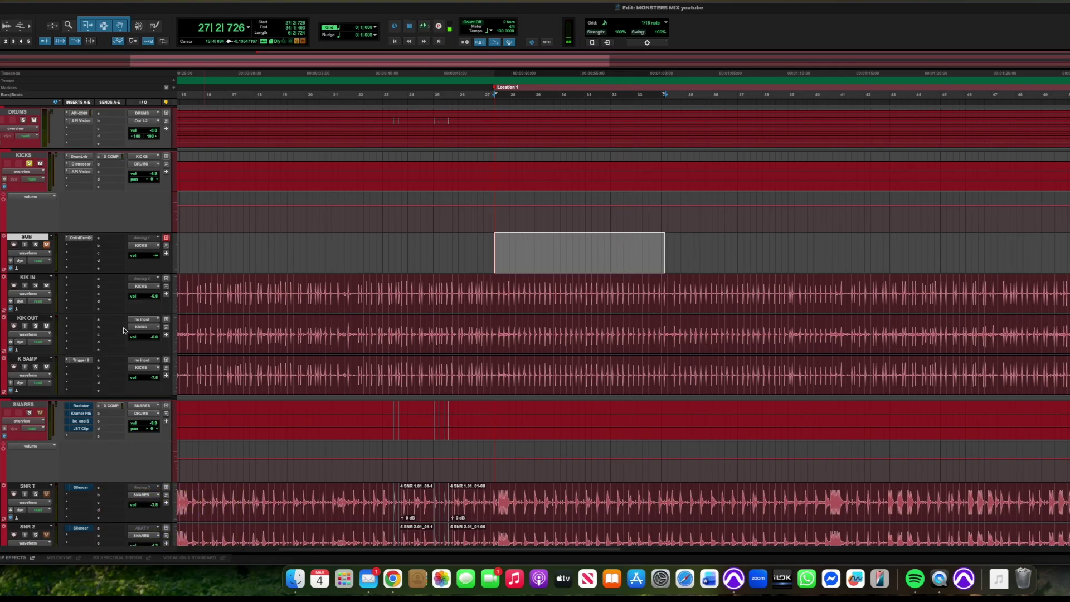
- Switch to the mixer and replace the KICKS solo with a solo on SNARES
{"action": "key", "text": "super+equal"}
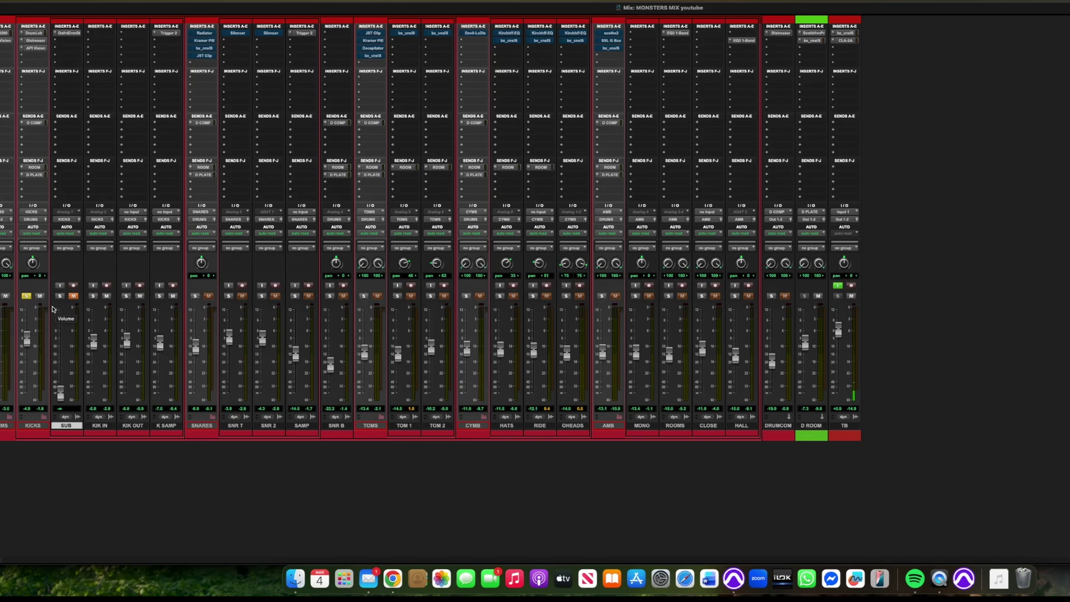
{"action": "left_click", "coordinate": [194, 295], "text": "alt"}
{"action": "left_click", "coordinate": [194, 296]}
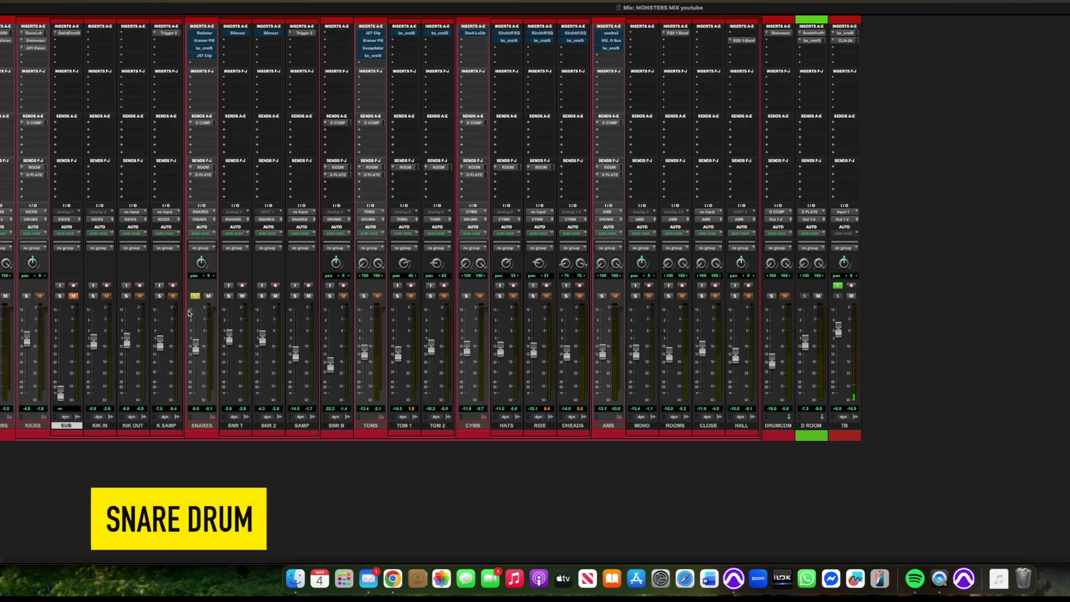
- Return to the Edit window, select about bars 27 to 31 on SNR T and play the unprocessed snare
{"action": "key", "text": "super+equal"}
{"action": "scroll", "coordinate": [189, 313], "scroll_direction": "down", "scroll_amount": 5}
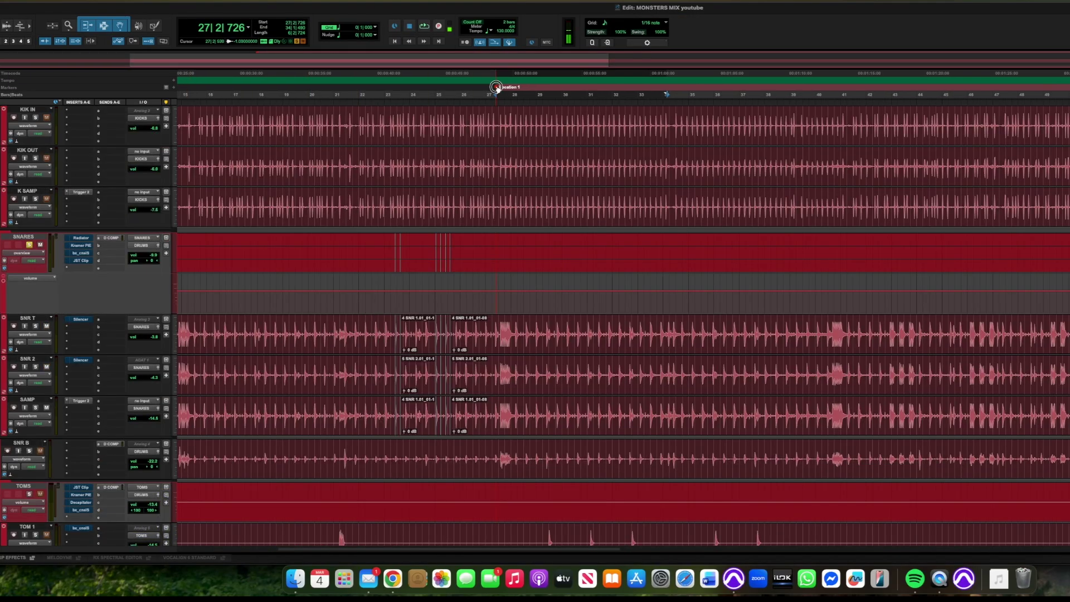
{"action": "left_click", "coordinate": [501, 322]}
{"action": "left_click_drag", "start_coordinate": [501, 321], "coordinate": [606, 423]}
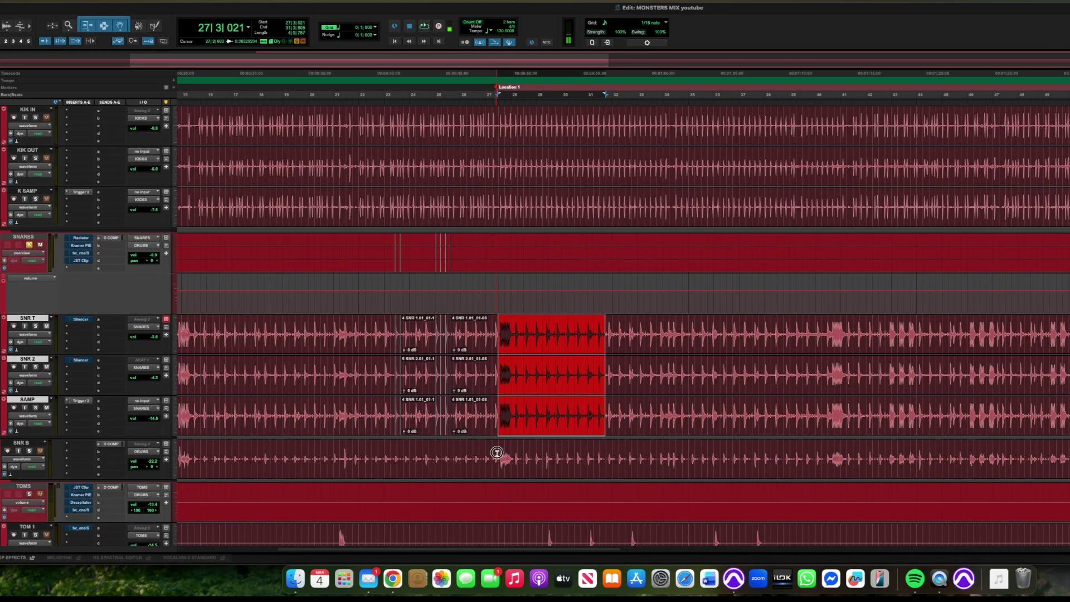
{"action": "left_click_drag", "start_coordinate": [497, 453], "coordinate": [605, 453]}
{"action": "left_click_drag", "start_coordinate": [499, 334], "coordinate": [603, 334]}
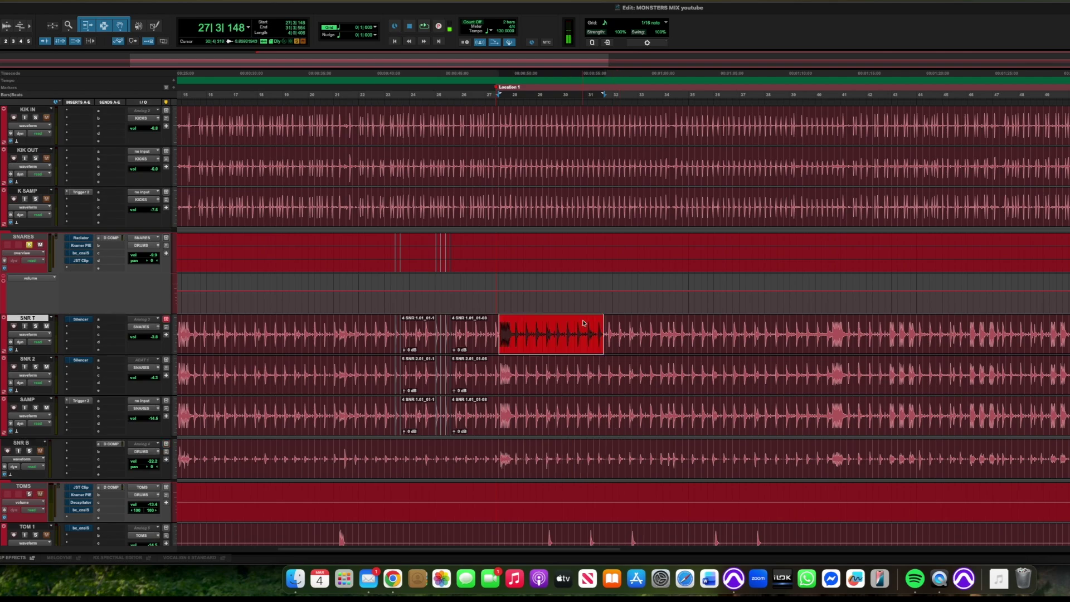
{"action": "key", "text": "space"}
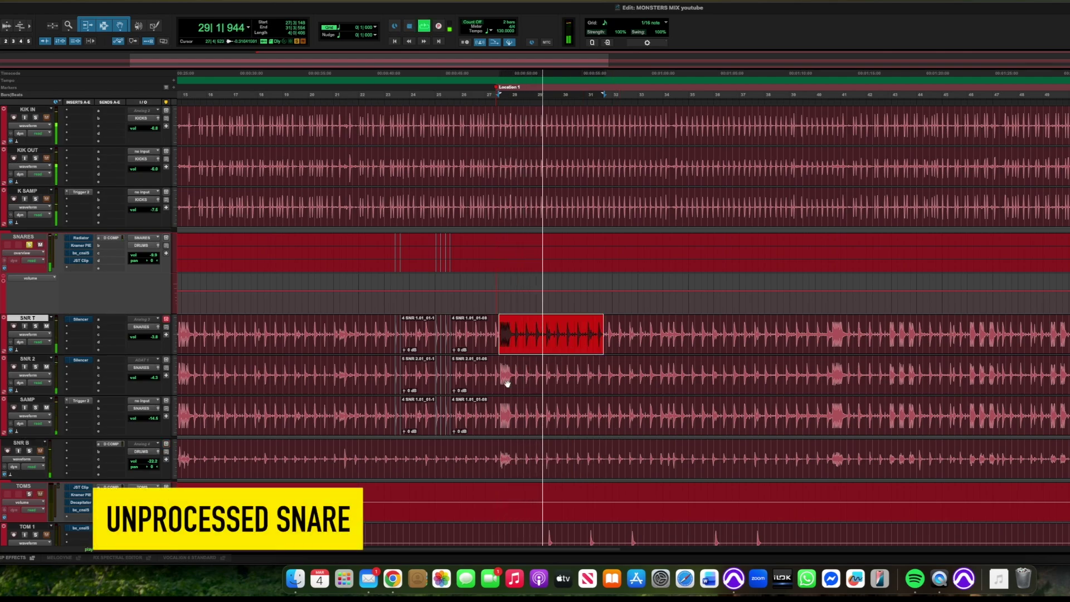
{"action": "key", "text": "space"}
- Play the snare range and compare the reverb by muting and unmuting D ROOM, leaving it unmuted
{"action": "scroll", "coordinate": [224, 450], "scroll_direction": "down", "scroll_amount": 2}
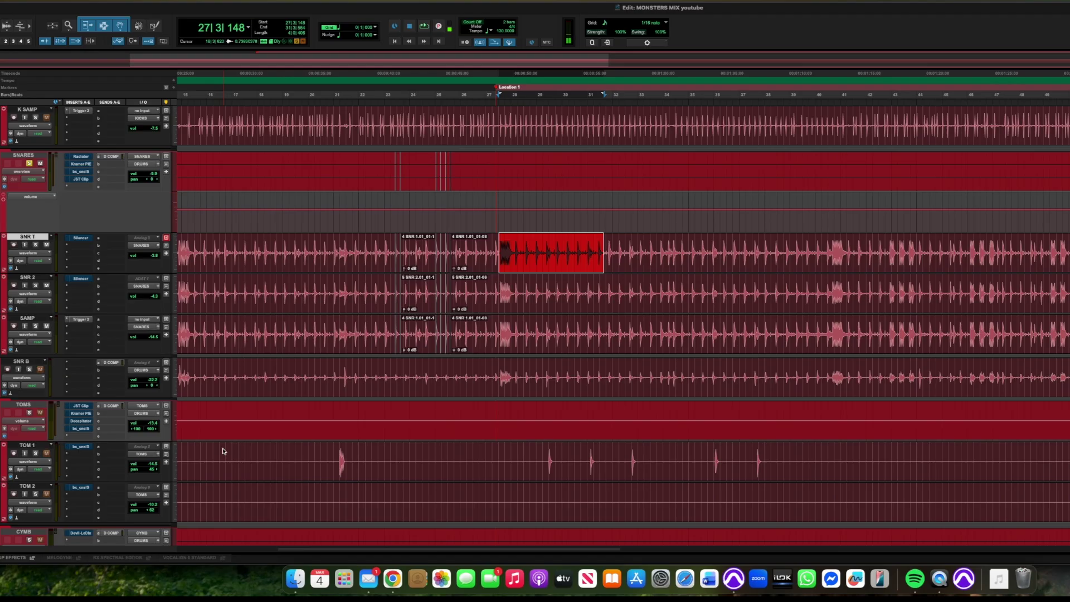
{"action": "key", "text": "space"}
{"action": "scroll", "coordinate": [223, 449], "scroll_direction": "down", "scroll_amount": 10}
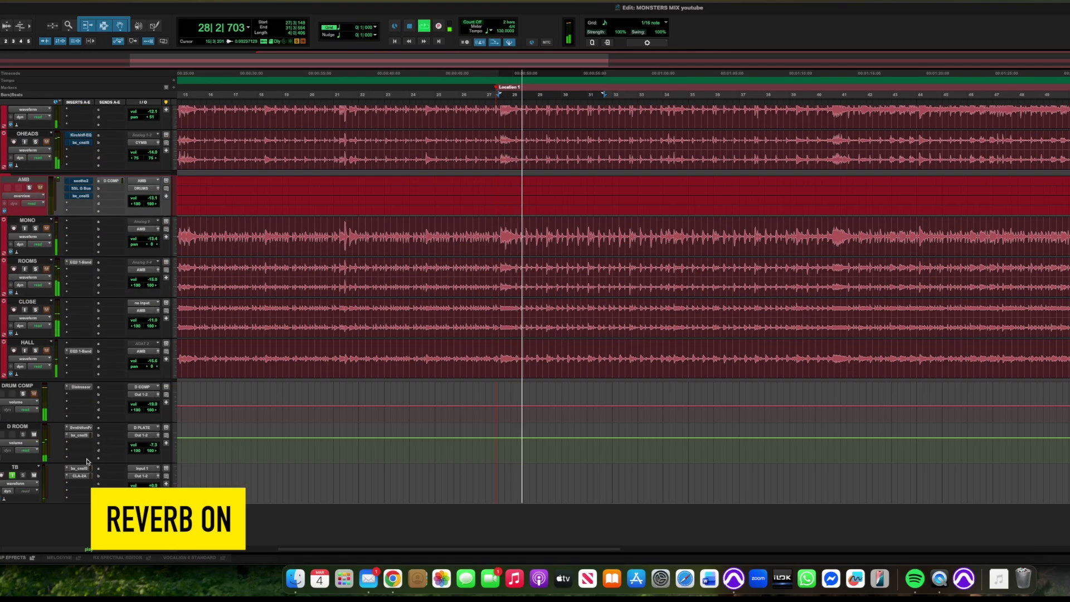
{"action": "left_click", "coordinate": [35, 436]}
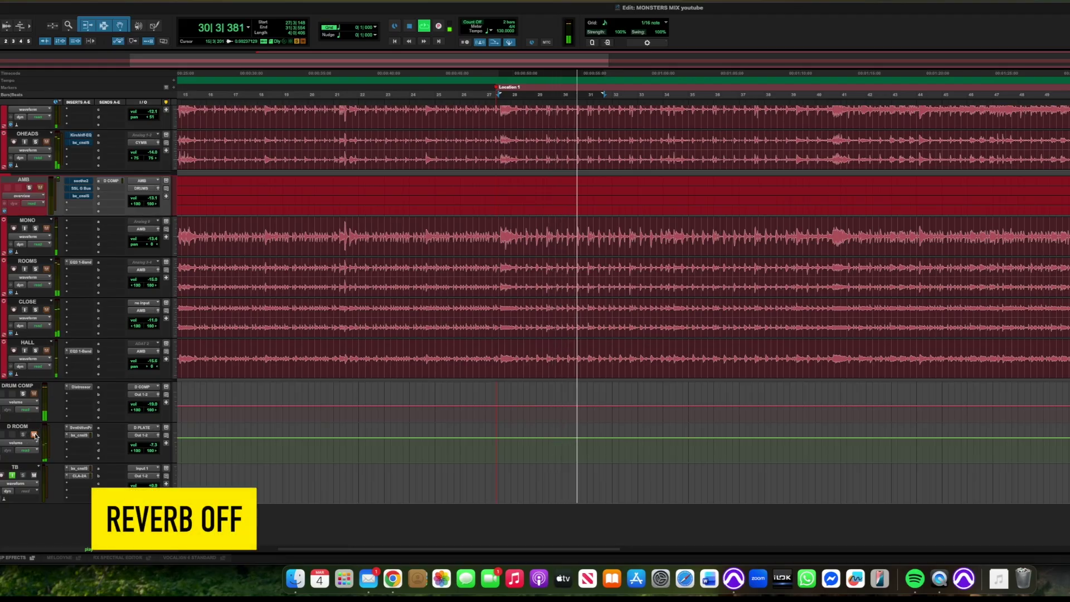
{"action": "left_click", "coordinate": [34, 436]}
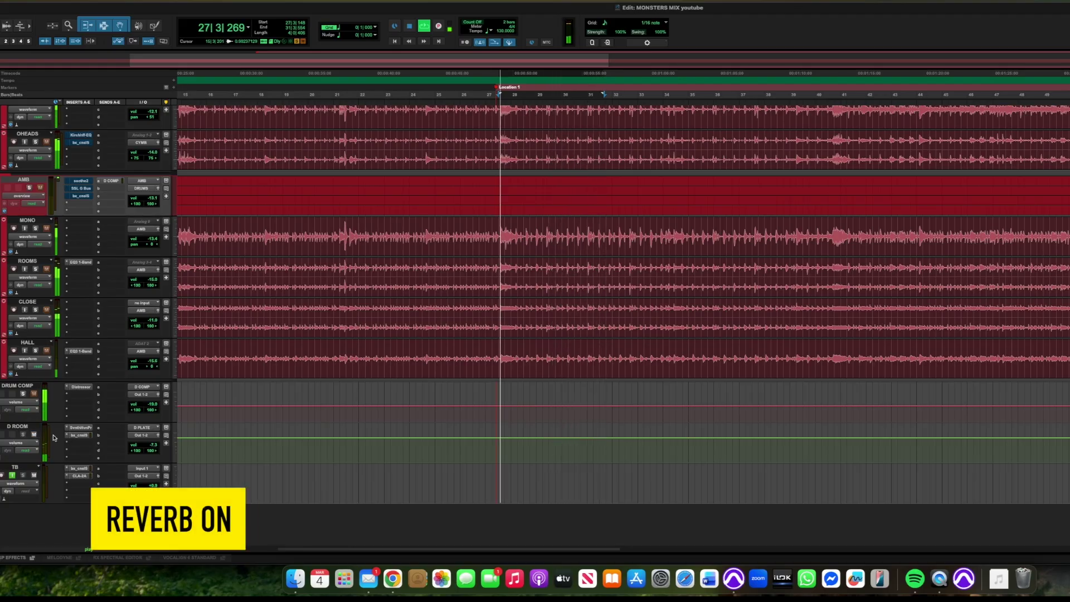
{"action": "scroll", "coordinate": [53, 438], "scroll_direction": "up", "scroll_amount": 15}
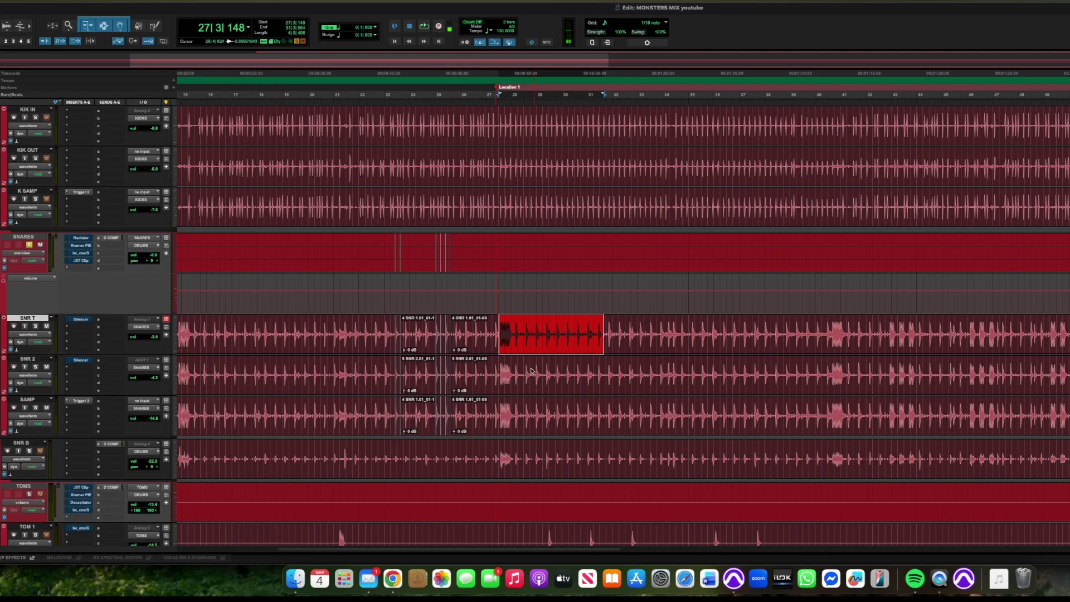
- Open Trigger 2 on SAMP, audition the loaded TMKD_Snare_YMCAN_14x5-5 sample, switch to the mixer and close the plug-in
{"action": "left_click", "coordinate": [81, 401]}
{"action": "left_click", "coordinate": [392, 425]}
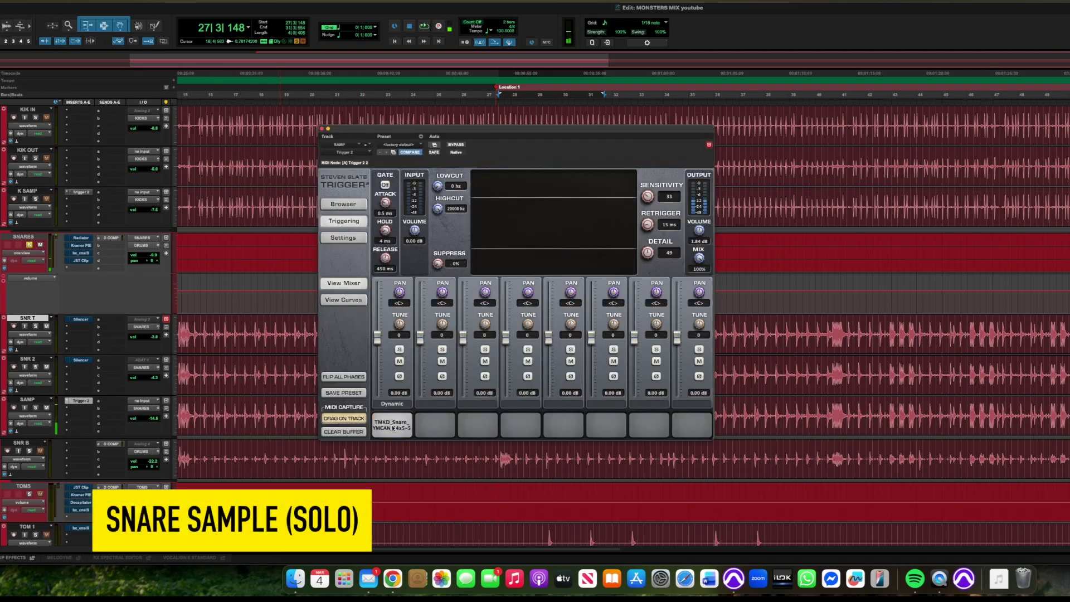
{"action": "left_click", "coordinate": [392, 427]}
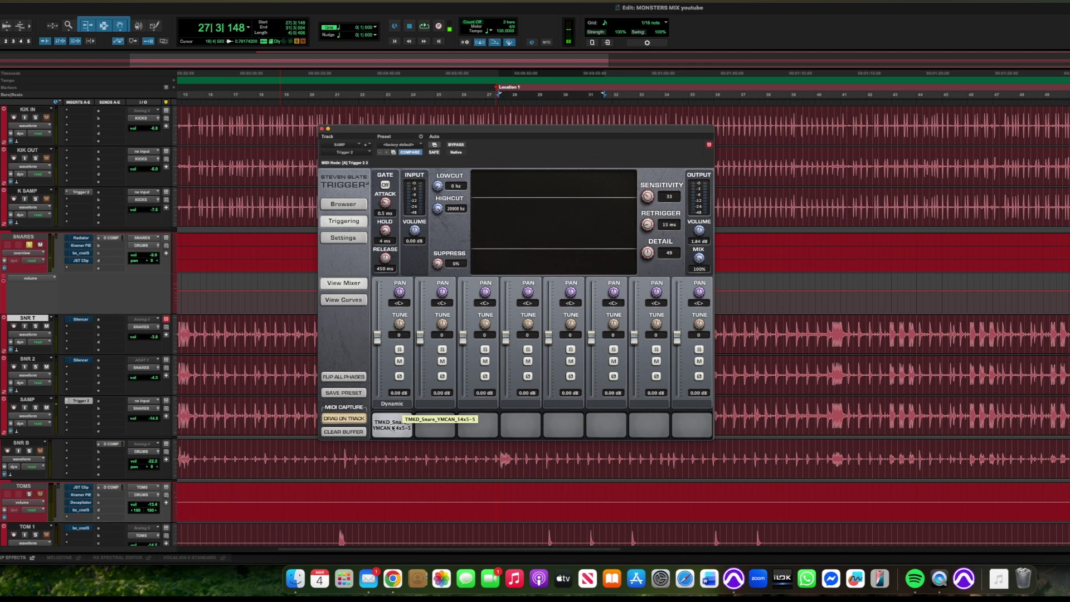
{"action": "key", "text": "super+equal"}
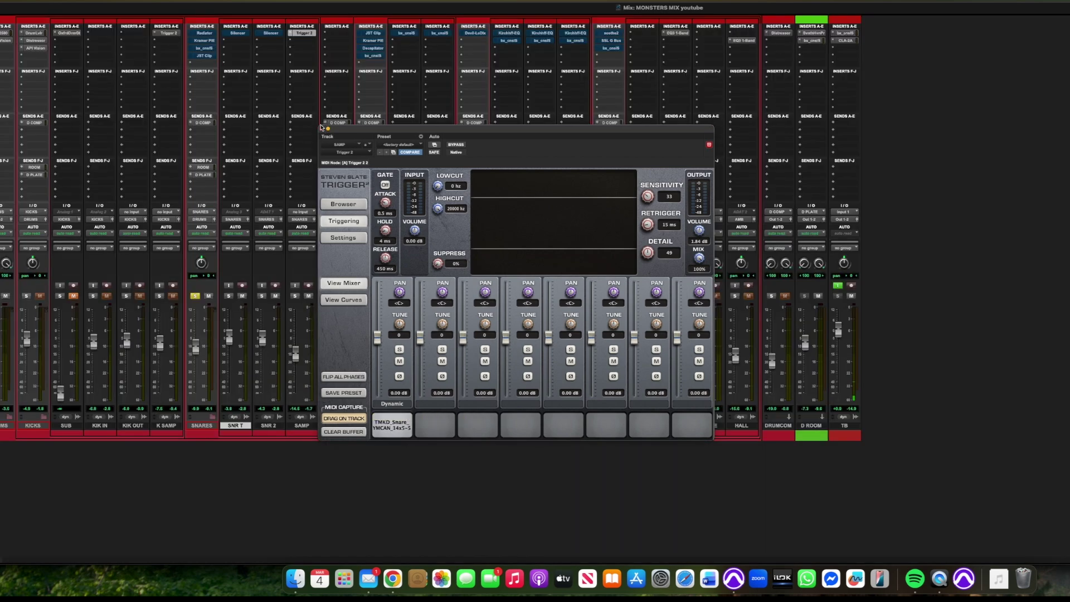
{"action": "left_click", "coordinate": [321, 129]}
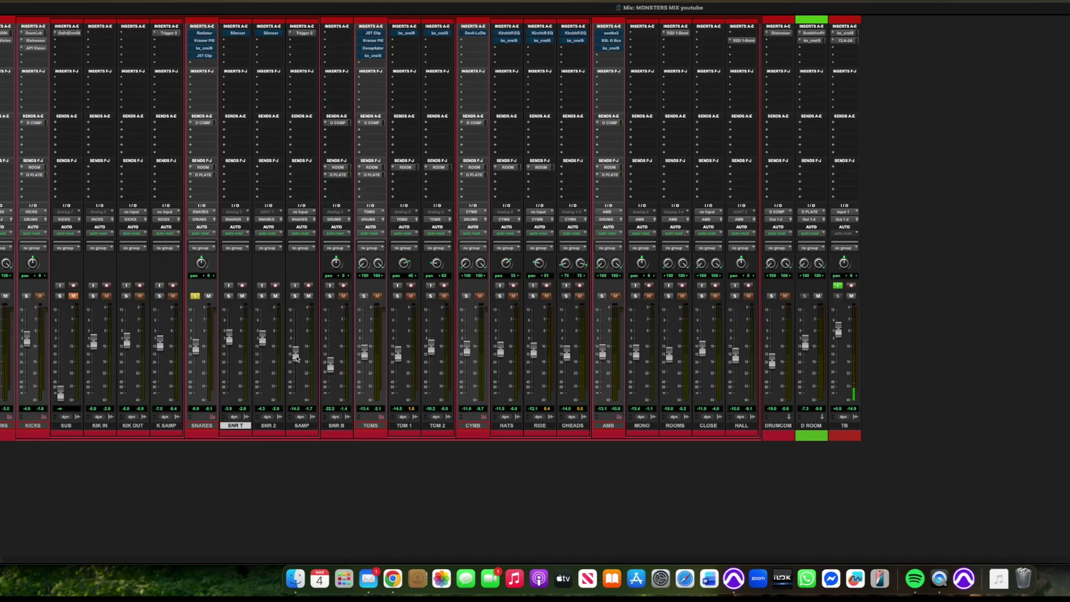
- Play the snare range while toggling the SAMP mute to compare the snare with and without the sample, leaving it unmuted
{"action": "key", "text": "space"}
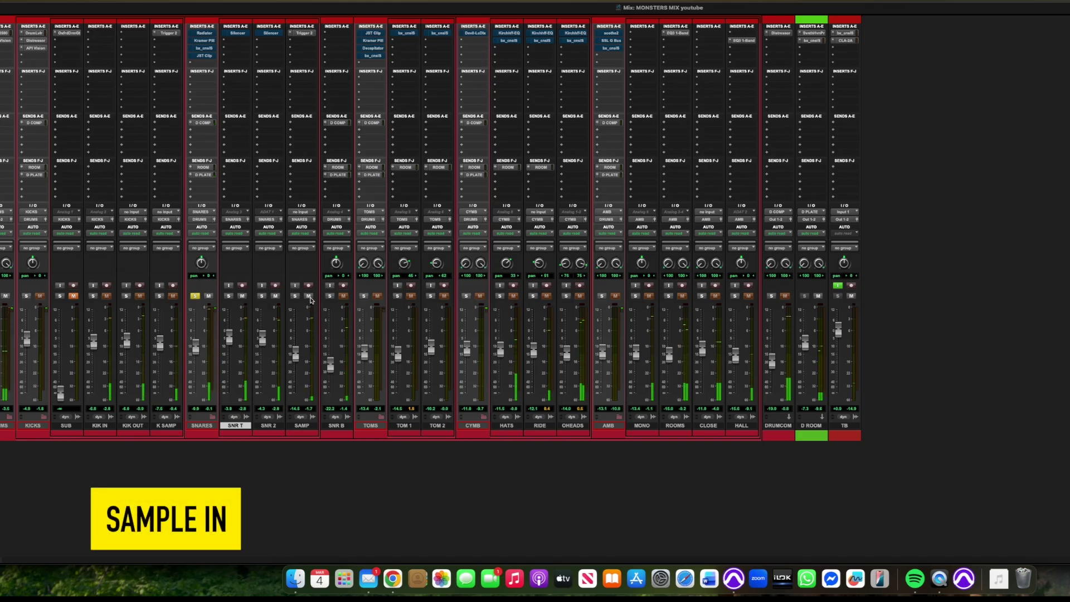
{"action": "left_click", "coordinate": [309, 296]}
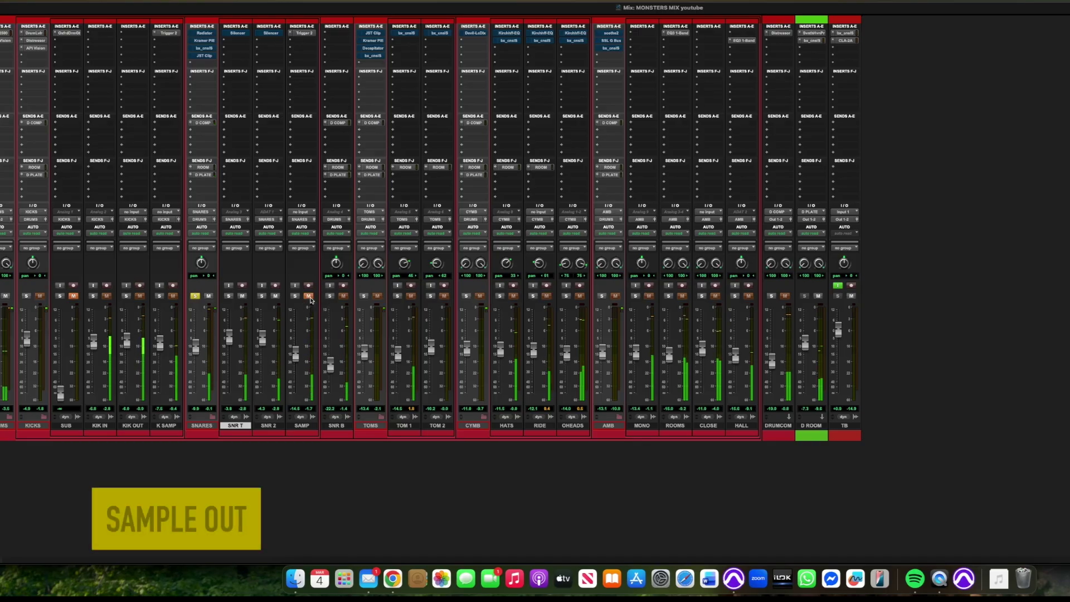
{"action": "left_click", "coordinate": [309, 296]}
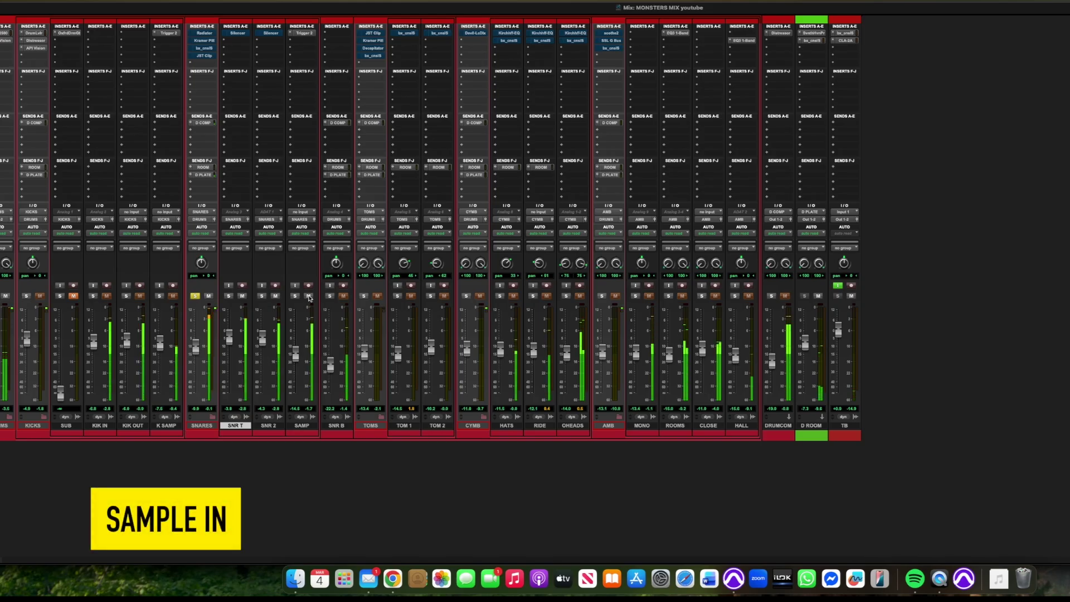
{"action": "left_click", "coordinate": [308, 296]}
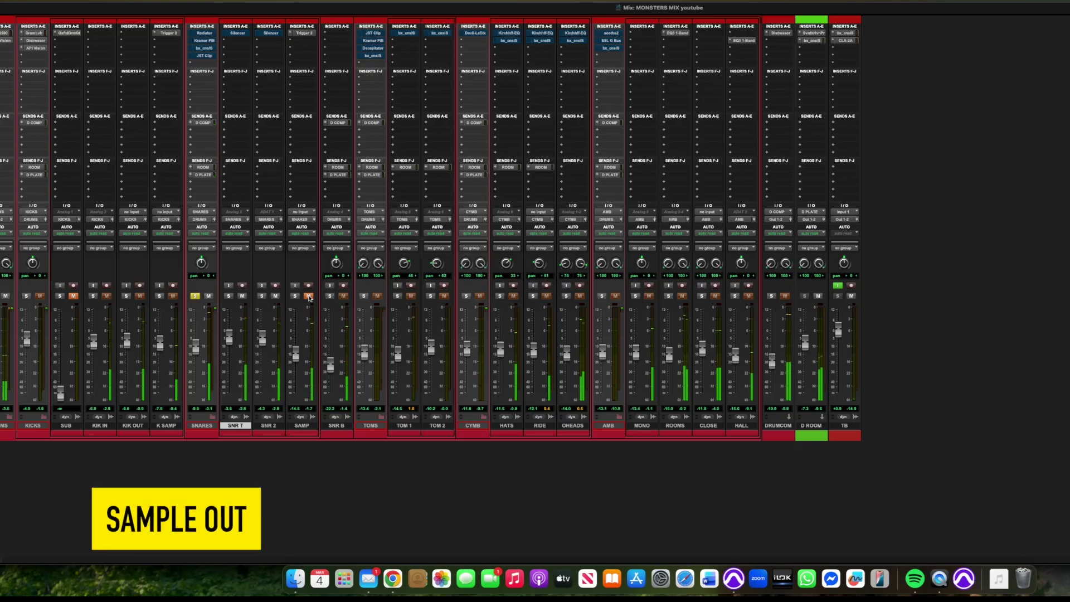
{"action": "left_click", "coordinate": [309, 296]}
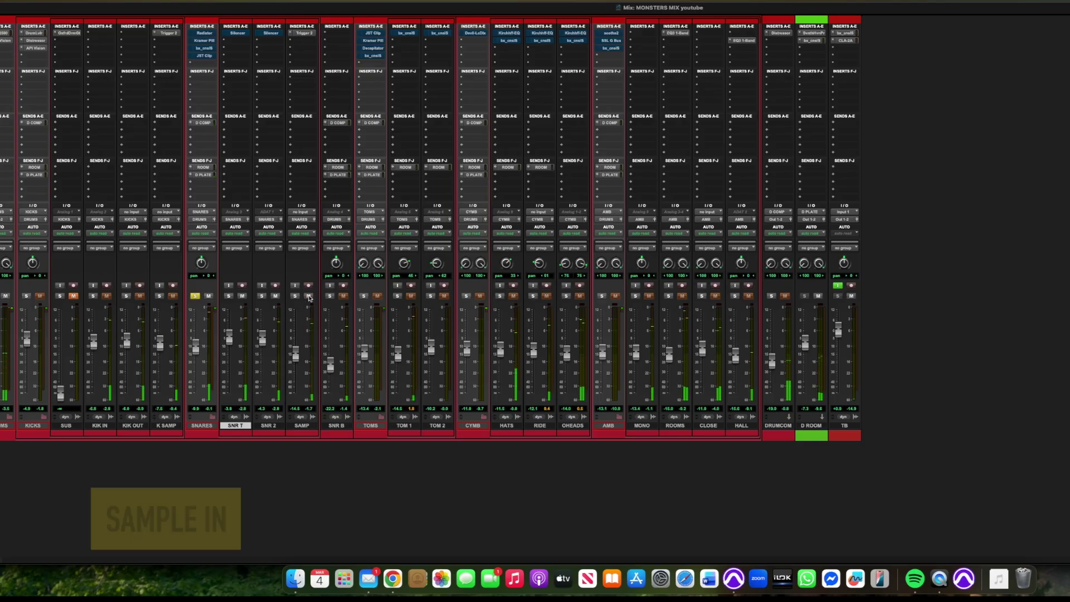
{"action": "key", "text": "space"}
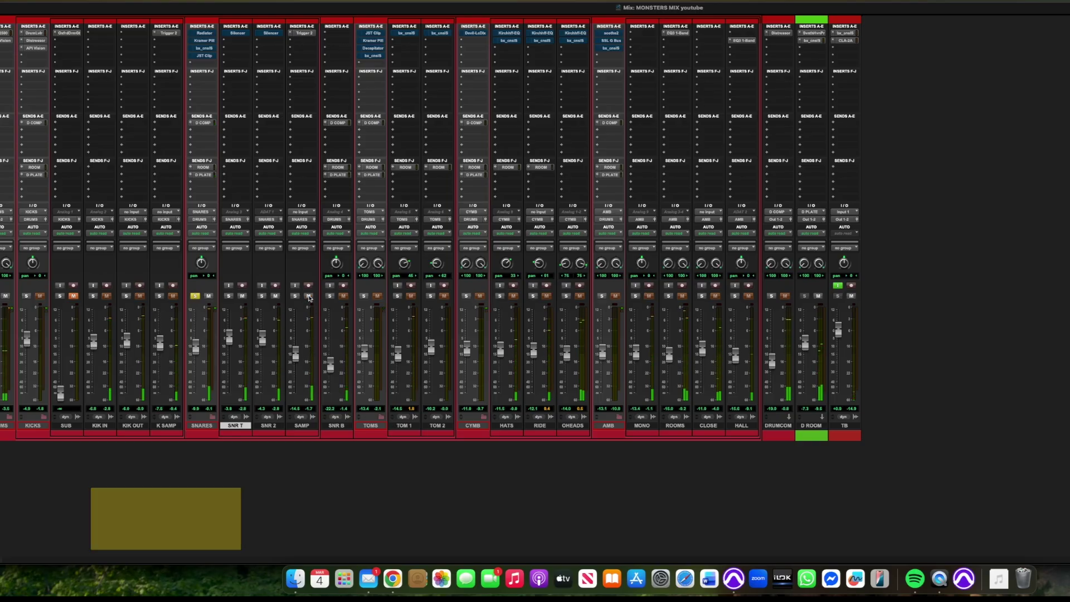
- Return to the Edit window, open Silencer on SNR T and play the track soloed while activating the plug-in, then unsolo it
{"action": "key", "text": "super+equal"}
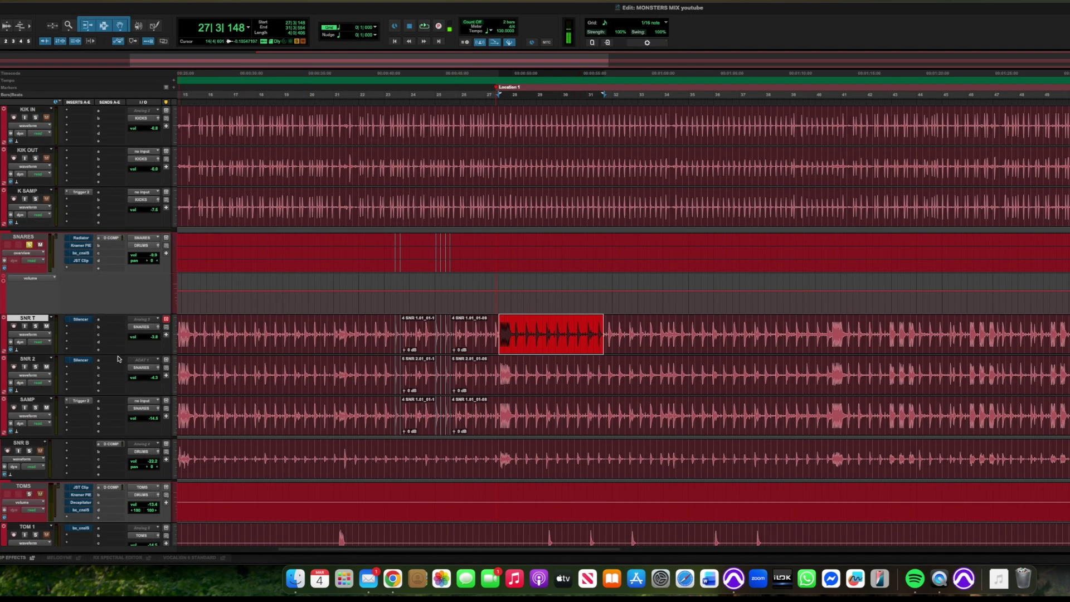
{"action": "left_click", "coordinate": [84, 322]}
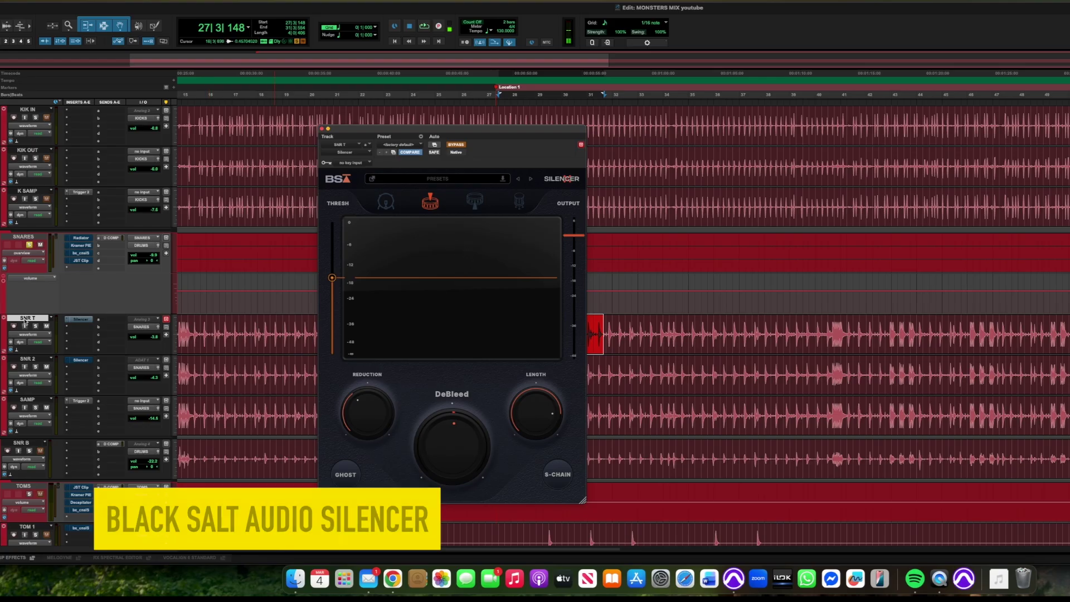
{"action": "key", "text": "shift+s"}
{"action": "key", "text": "space"}
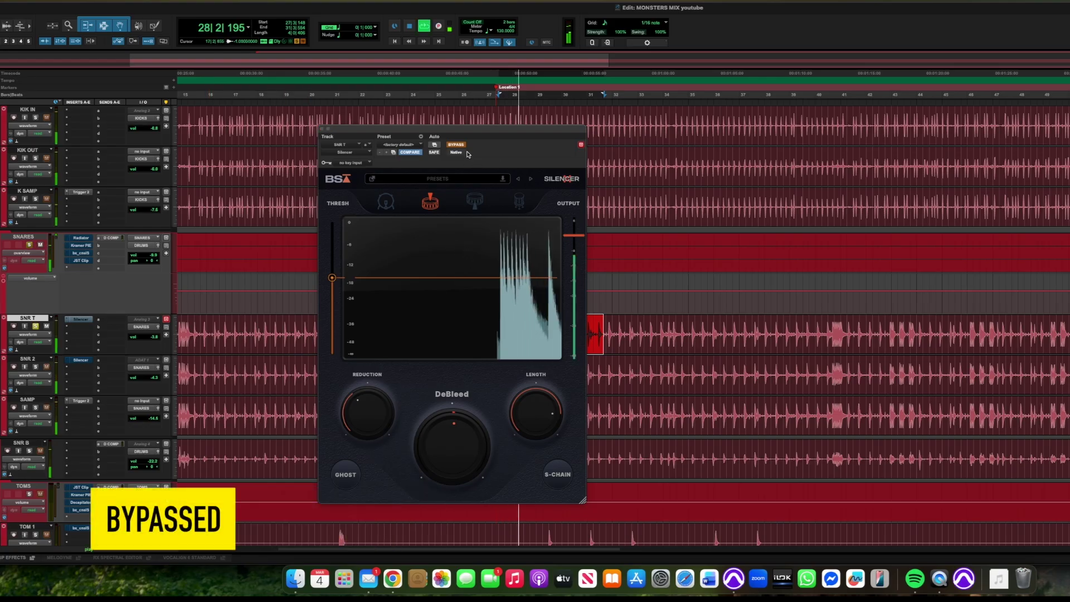
{"action": "left_click", "coordinate": [462, 145]}
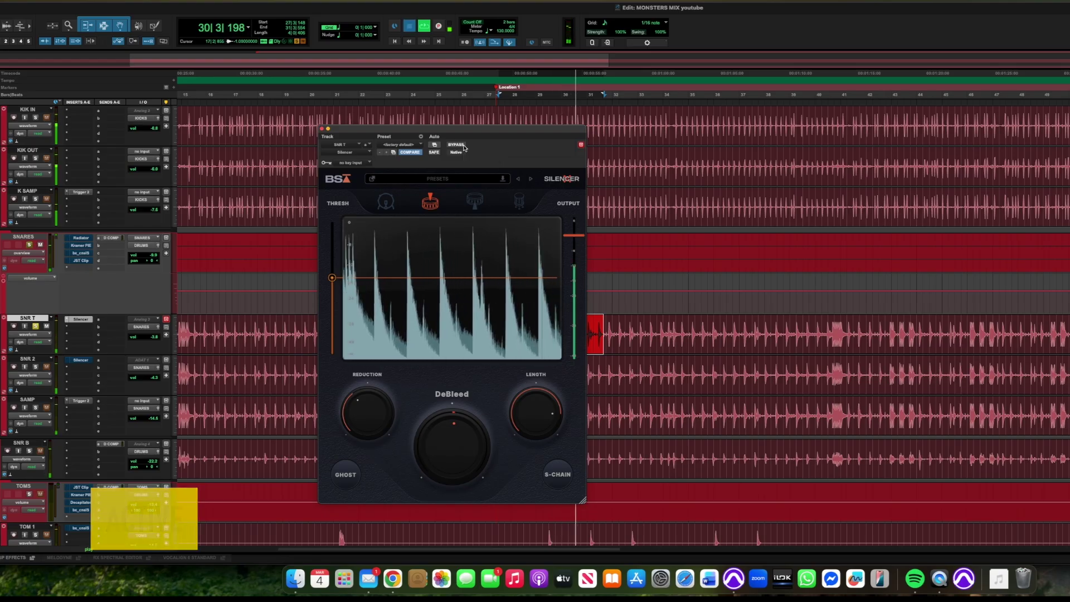
{"action": "key", "text": "space"}
{"action": "left_click", "coordinate": [36, 327]}
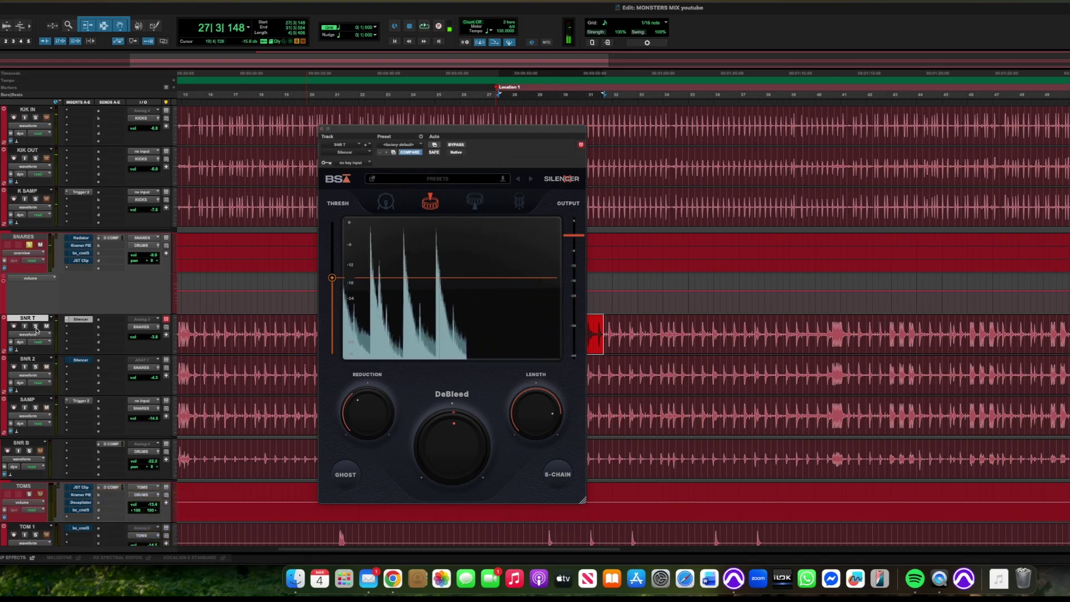
- Play SNR 2 soloed, activate its Silencer insert and close the open Silencer window
{"action": "key", "text": "space"}
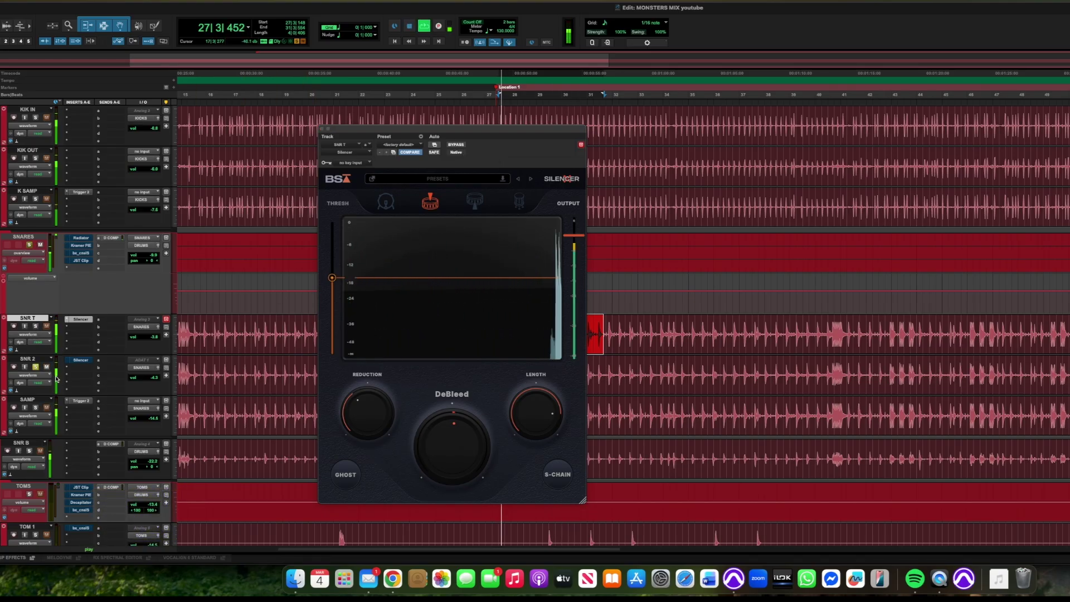
{"action": "left_click", "coordinate": [84, 360], "text": "super"}
{"action": "left_click", "coordinate": [87, 362], "text": "super"}
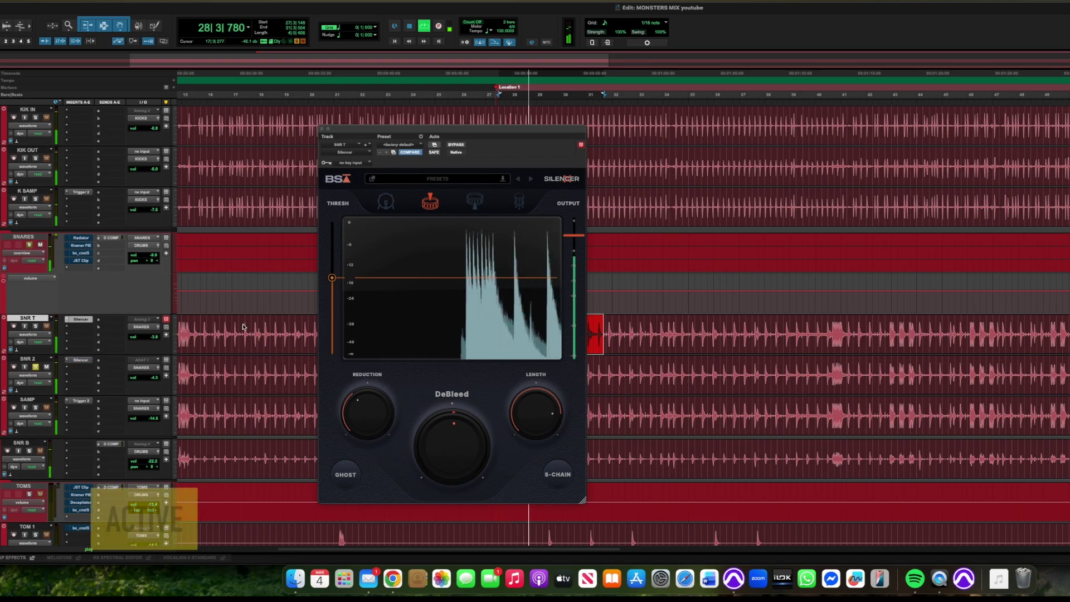
{"action": "left_click", "coordinate": [324, 130]}
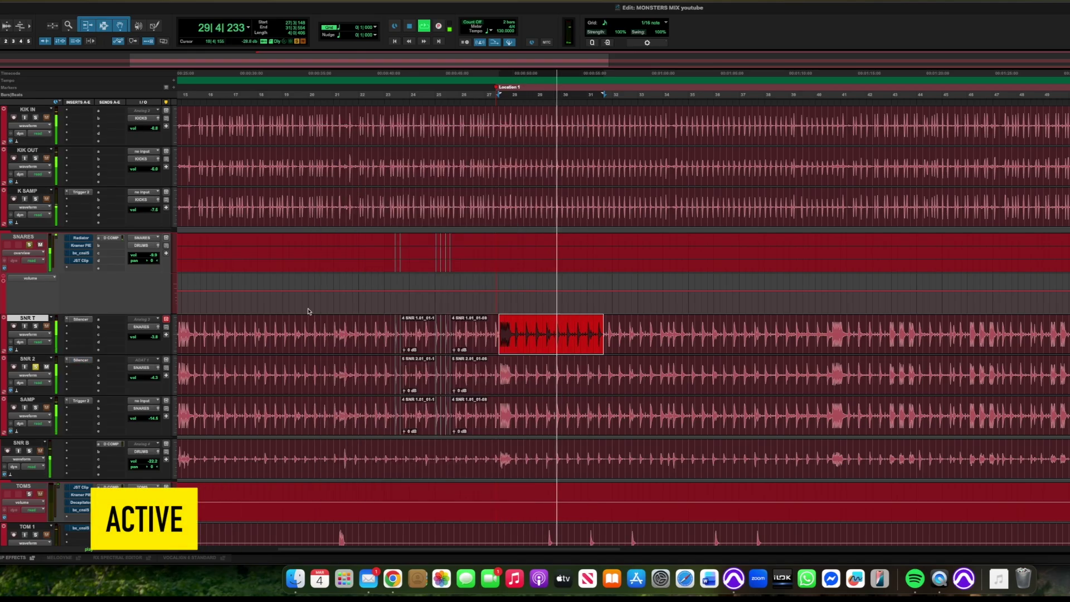
{"action": "key", "text": "space"}
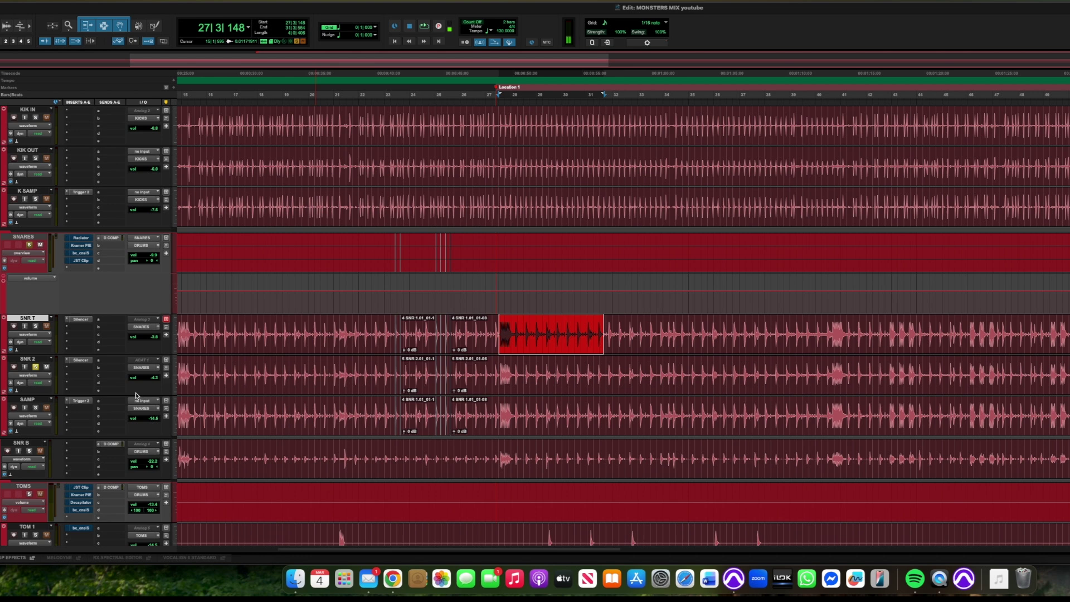
- Unsolo SNR 2 and play the selected range through the SNARES bus with both Silencers active
{"action": "left_click", "coordinate": [36, 367]}
{"action": "key", "text": "space"}
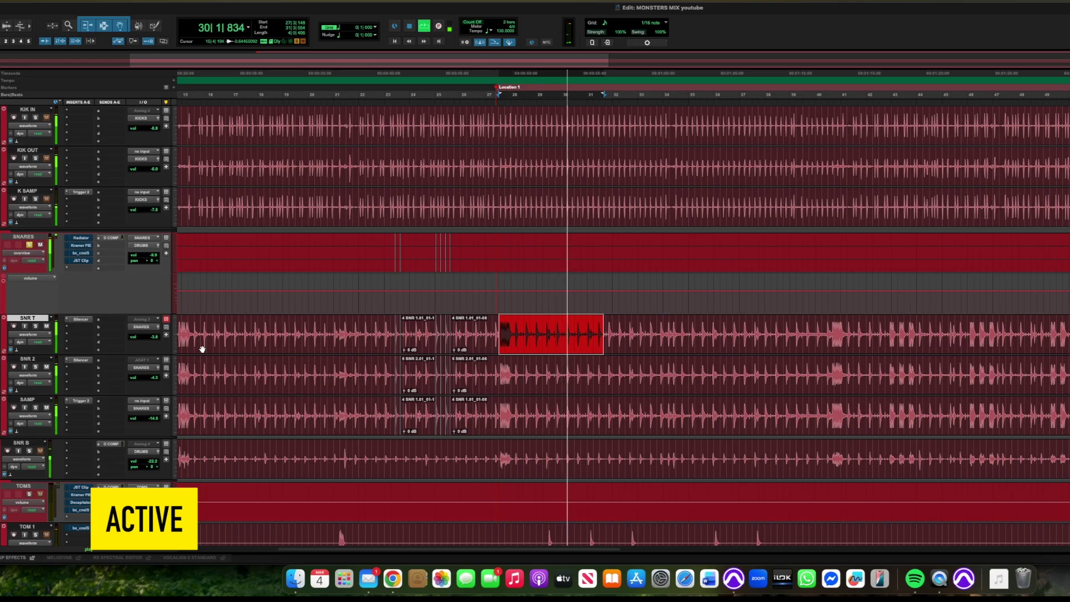
{"action": "key", "text": "space"}
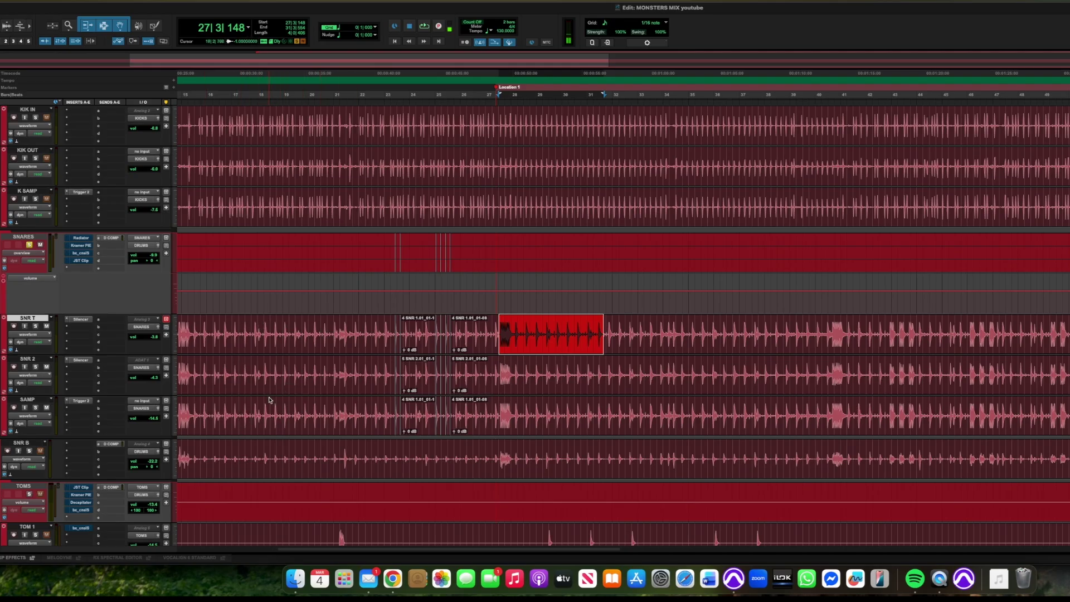
- Open Radiator on SNARES, compare it bypassed and active over the snare range, leave it active and close it
{"action": "left_click", "coordinate": [87, 240]}
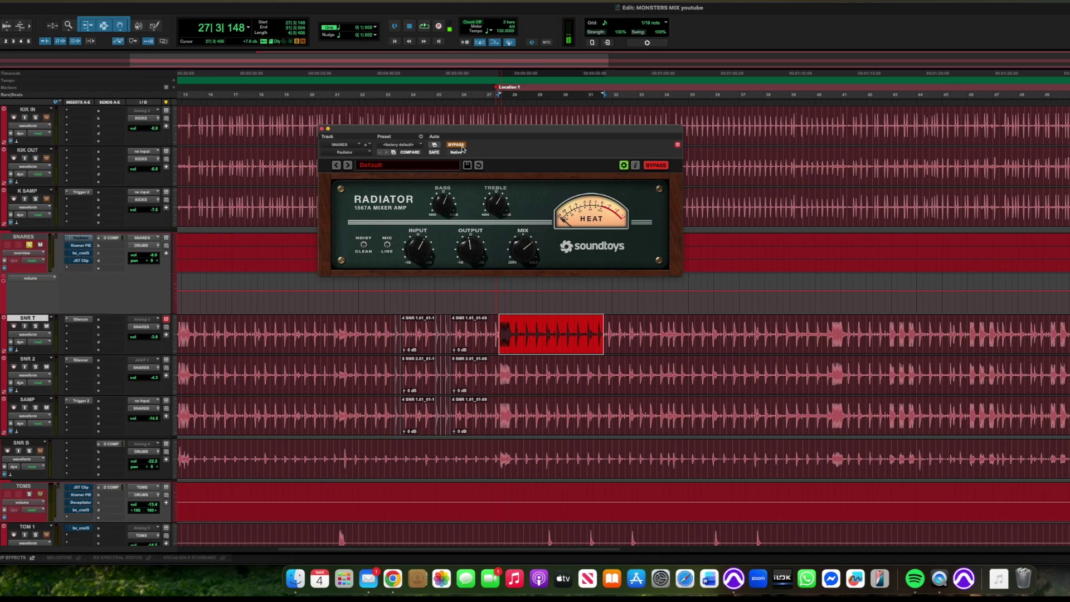
{"action": "key", "text": "space"}
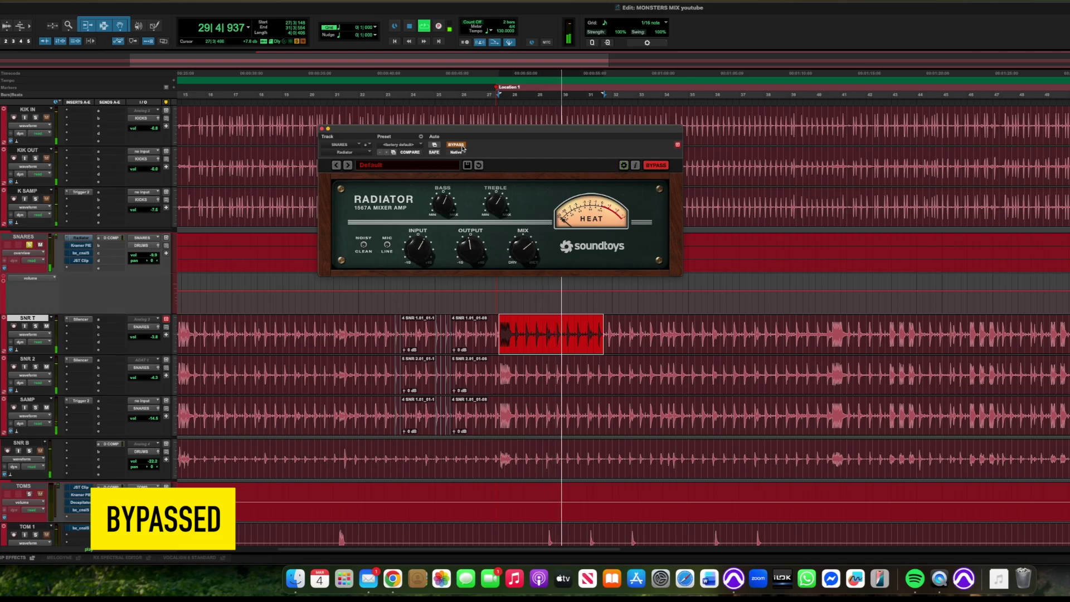
{"action": "left_click", "coordinate": [462, 147]}
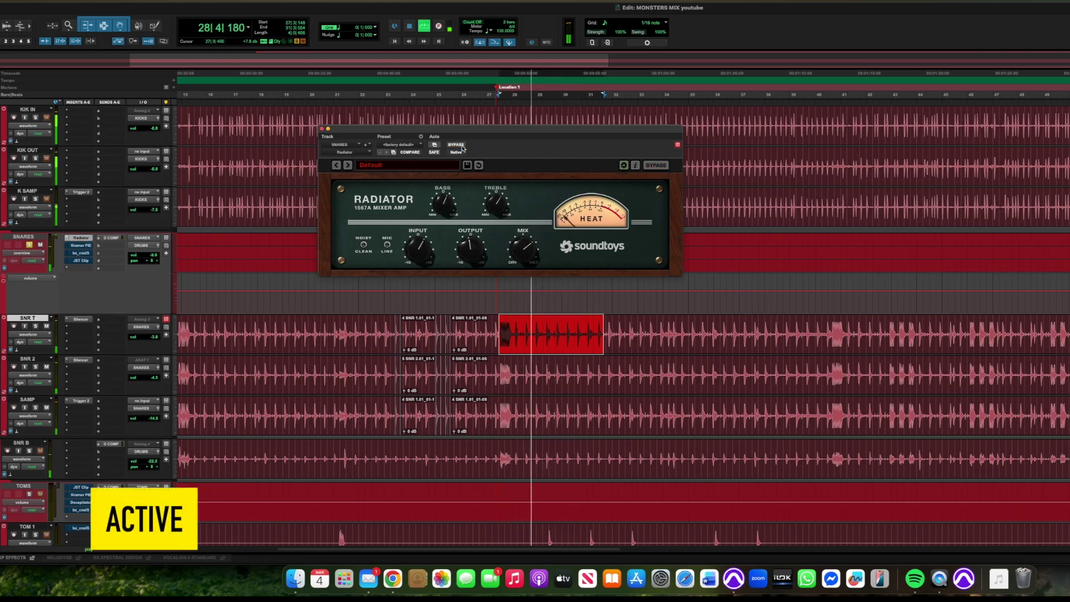
{"action": "left_click", "coordinate": [462, 147]}
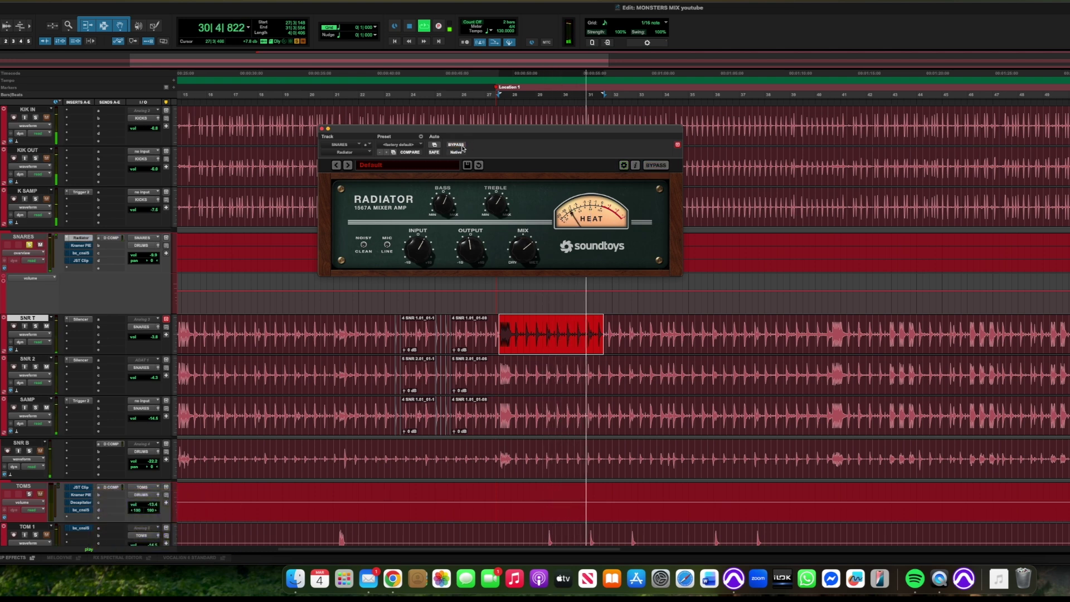
{"action": "left_click", "coordinate": [462, 147]}
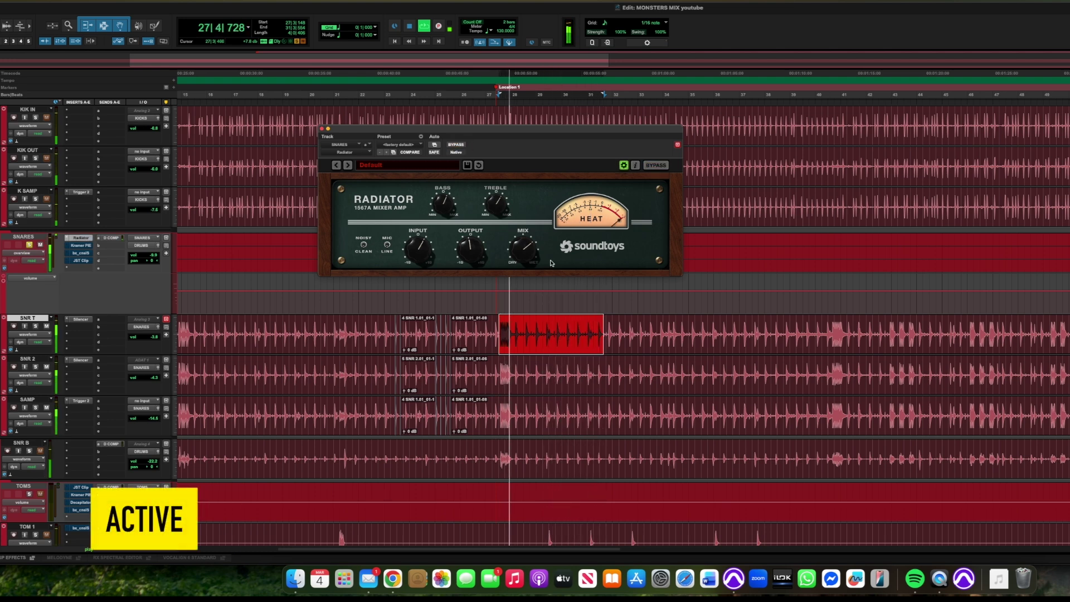
{"action": "left_click", "coordinate": [462, 147]}
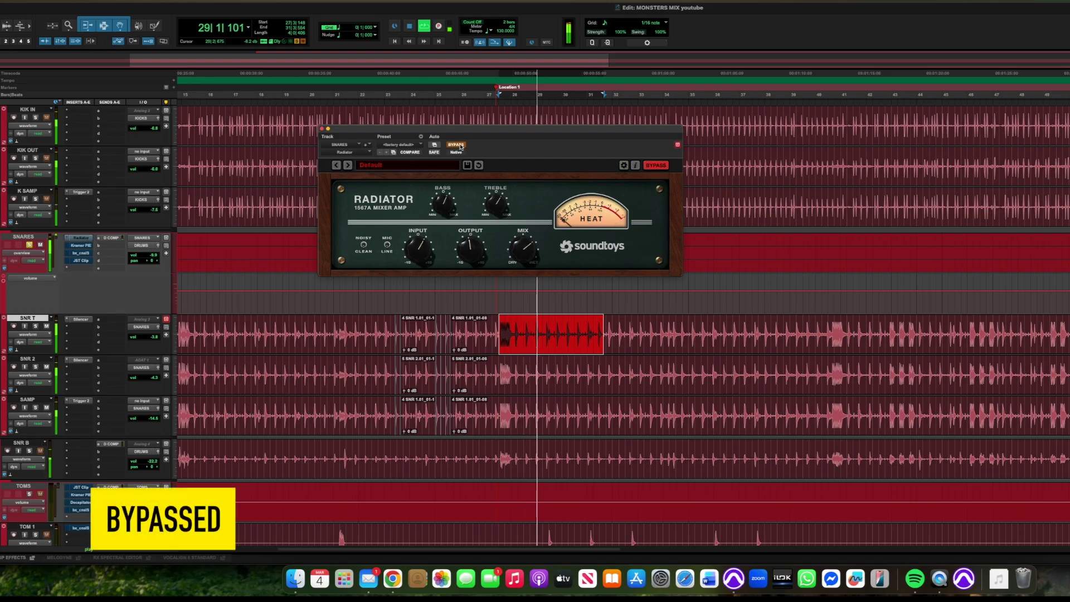
{"action": "left_click", "coordinate": [460, 146]}
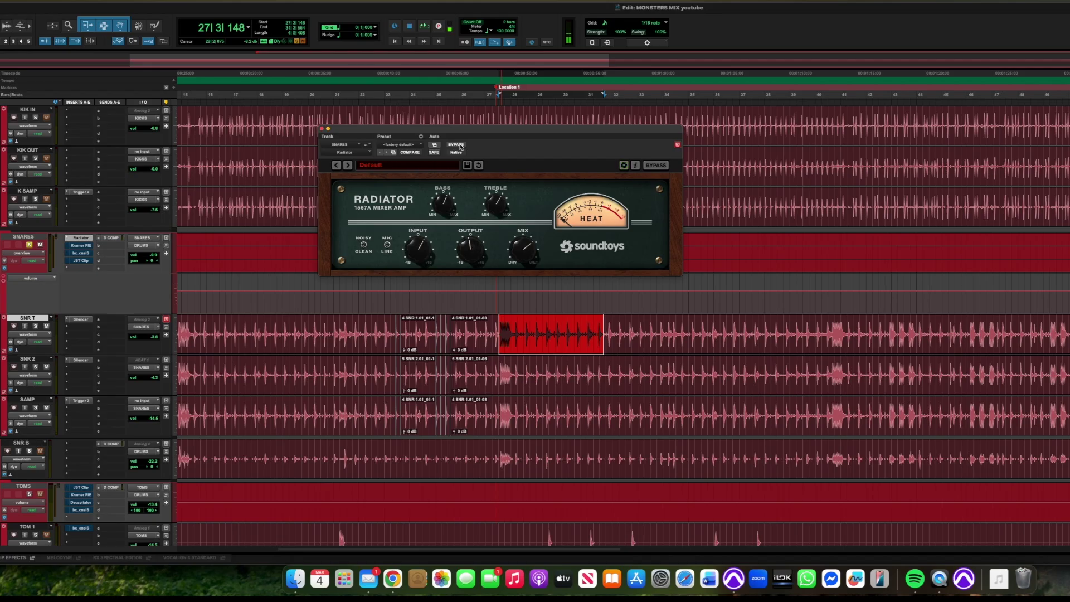
{"action": "left_click", "coordinate": [322, 129]}
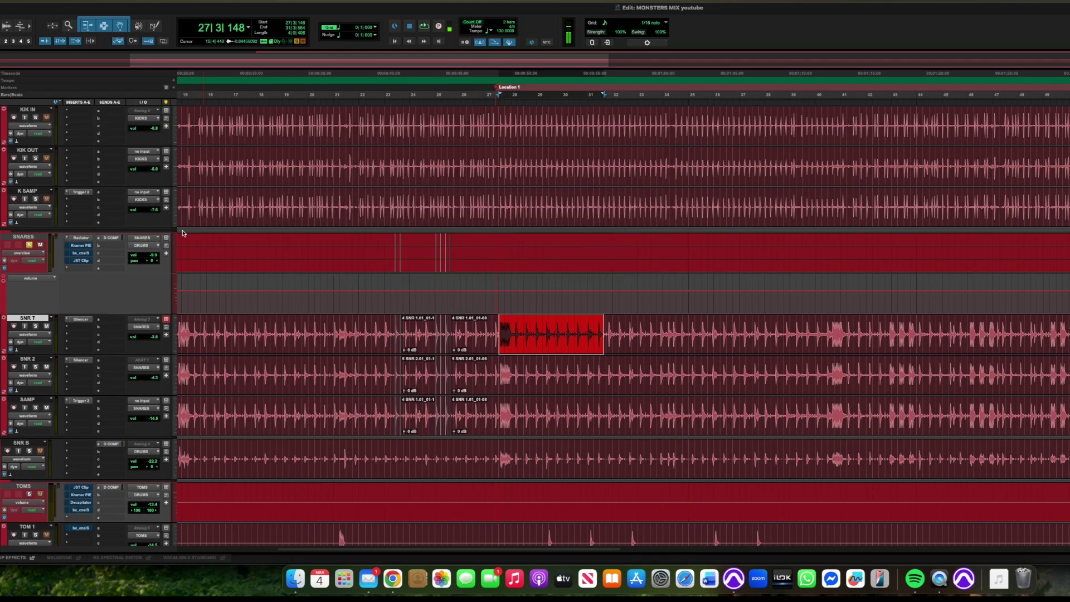
- Open Kramer PIE on SNARES, move its window off the selected clip and compare it bypassed and active during playback, leaving it active
{"action": "left_click", "coordinate": [90, 248]}
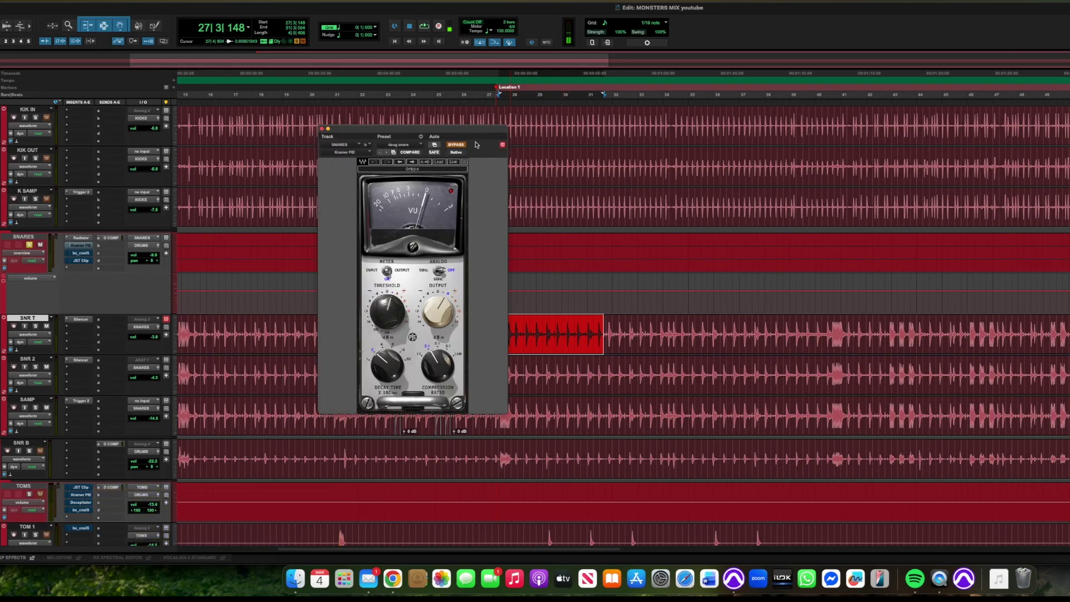
{"action": "left_click_drag", "start_coordinate": [435, 128], "coordinate": [323, 104]}
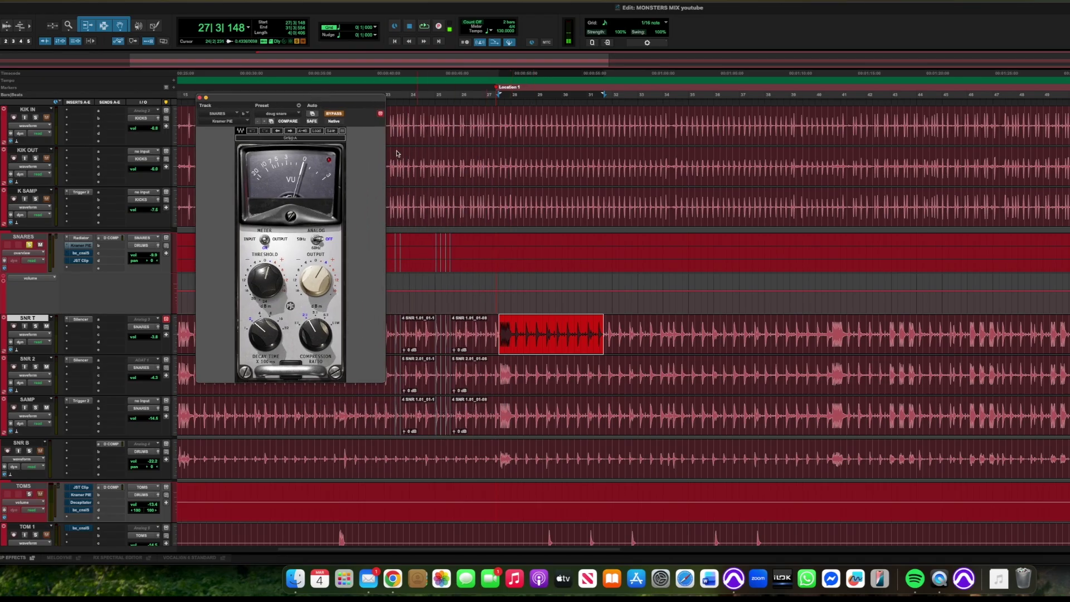
{"action": "key", "text": "space"}
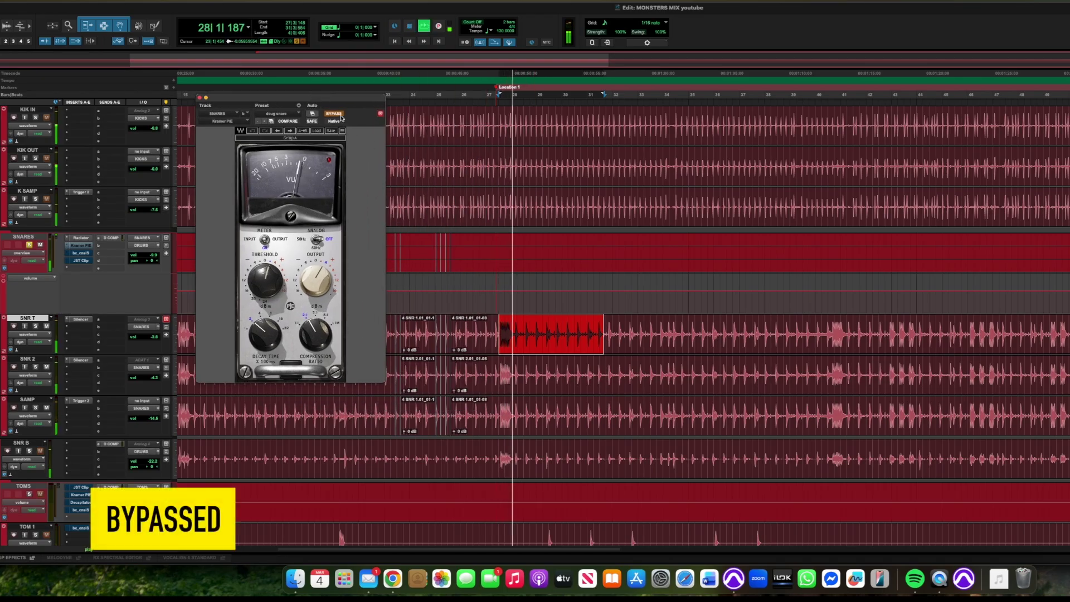
{"action": "left_click", "coordinate": [333, 114]}
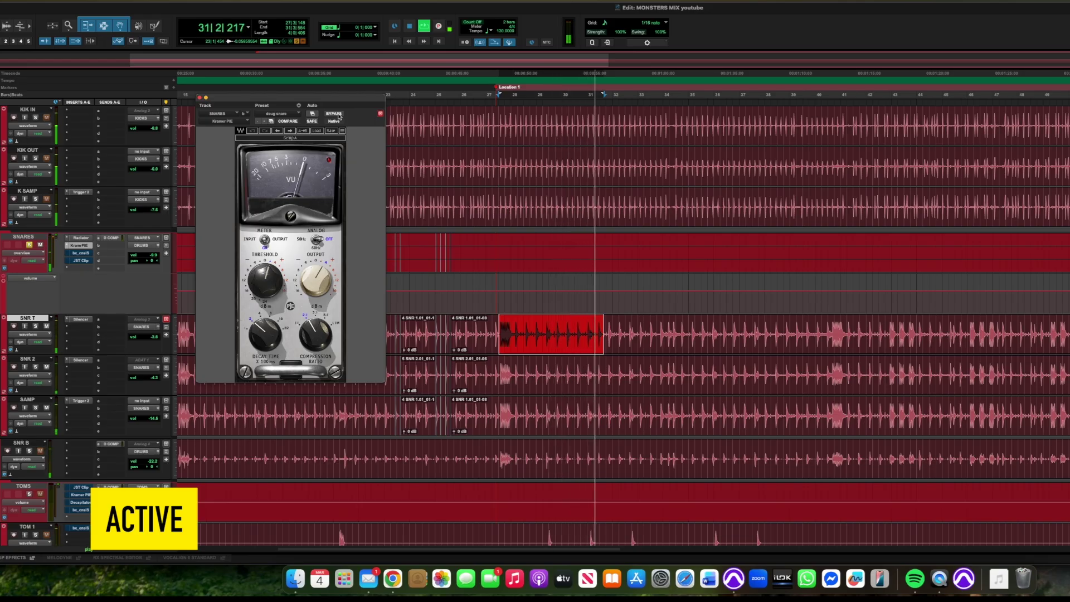
{"action": "left_click", "coordinate": [334, 113]}
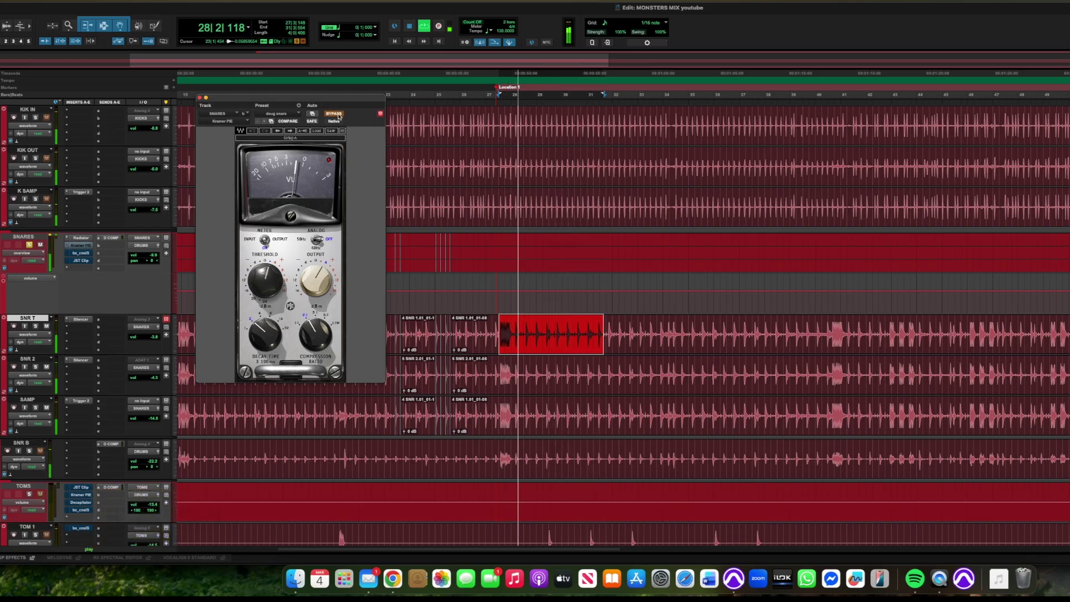
{"action": "left_click", "coordinate": [333, 114]}
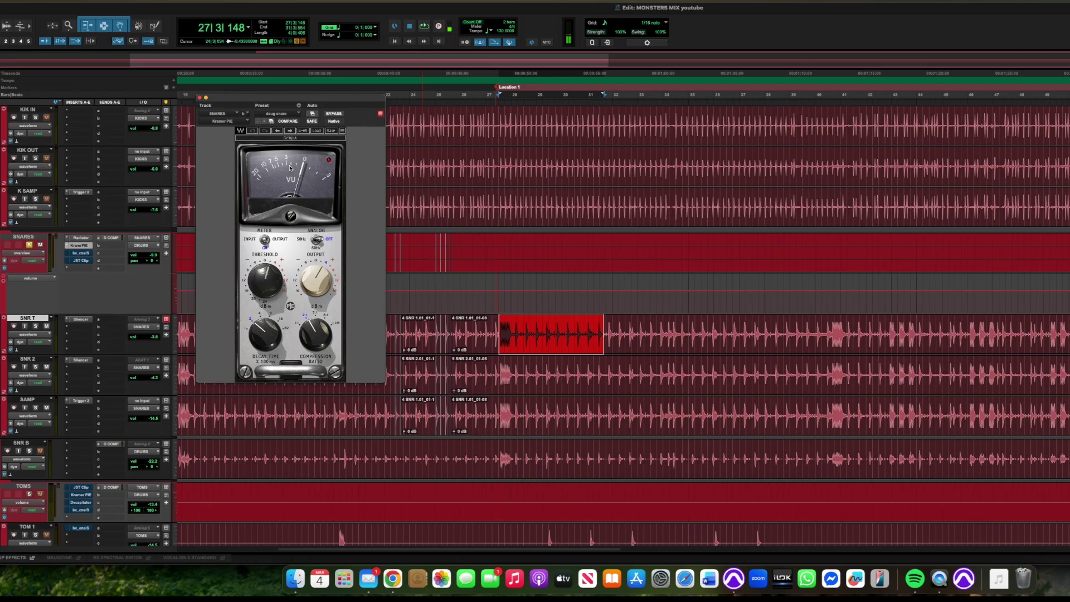
- Replay the snare range toggling the Kramer PIE bypass for another comparison, leave it active and close the plug-in
{"action": "left_click", "coordinate": [333, 113]}
{"action": "key", "text": "space"}
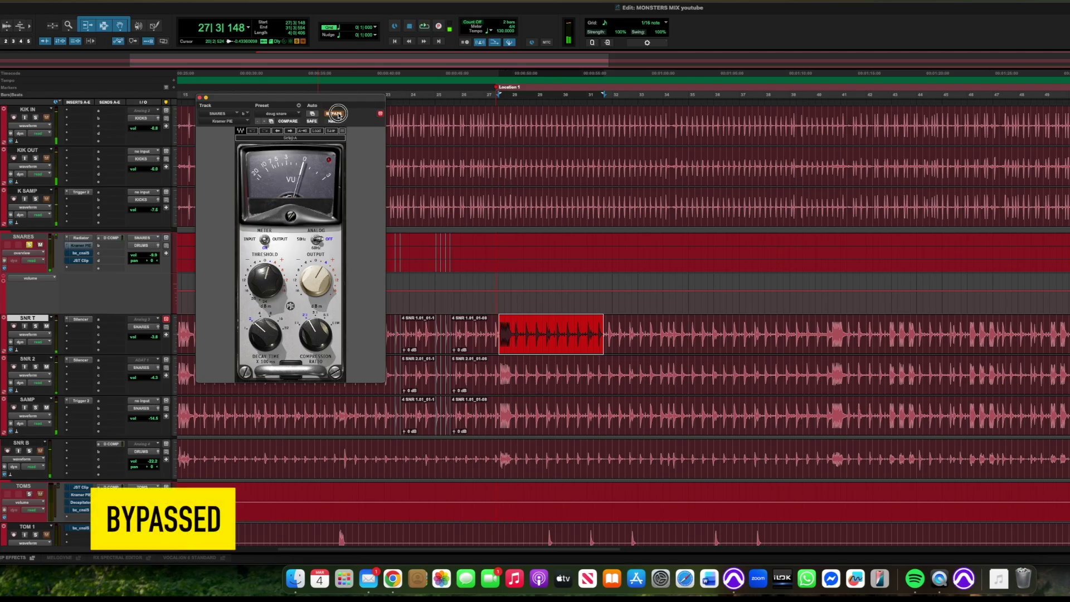
{"action": "left_click", "coordinate": [338, 115]}
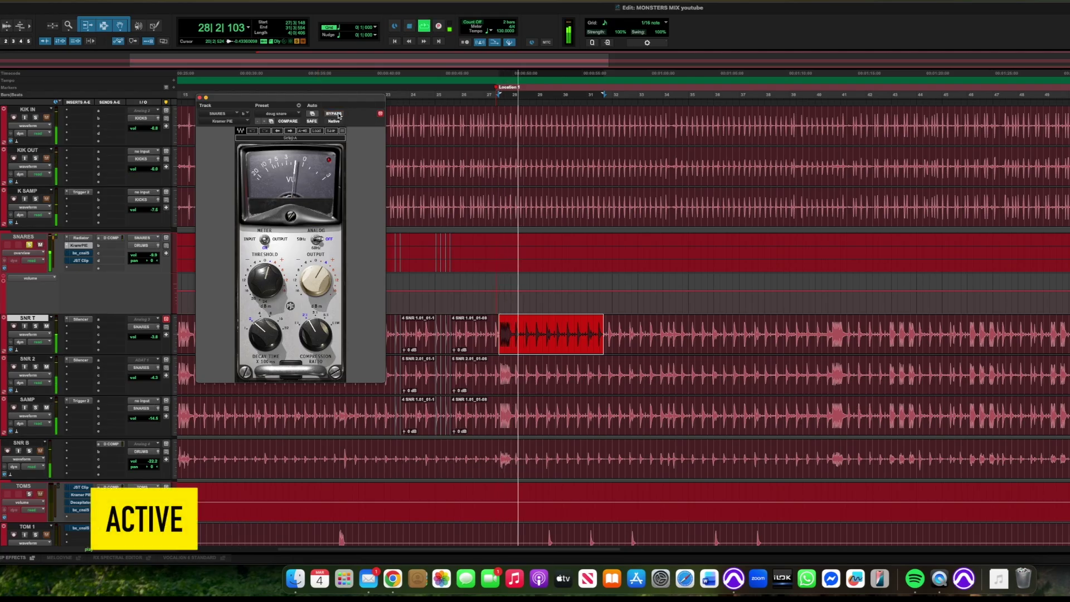
{"action": "key", "text": "space"}
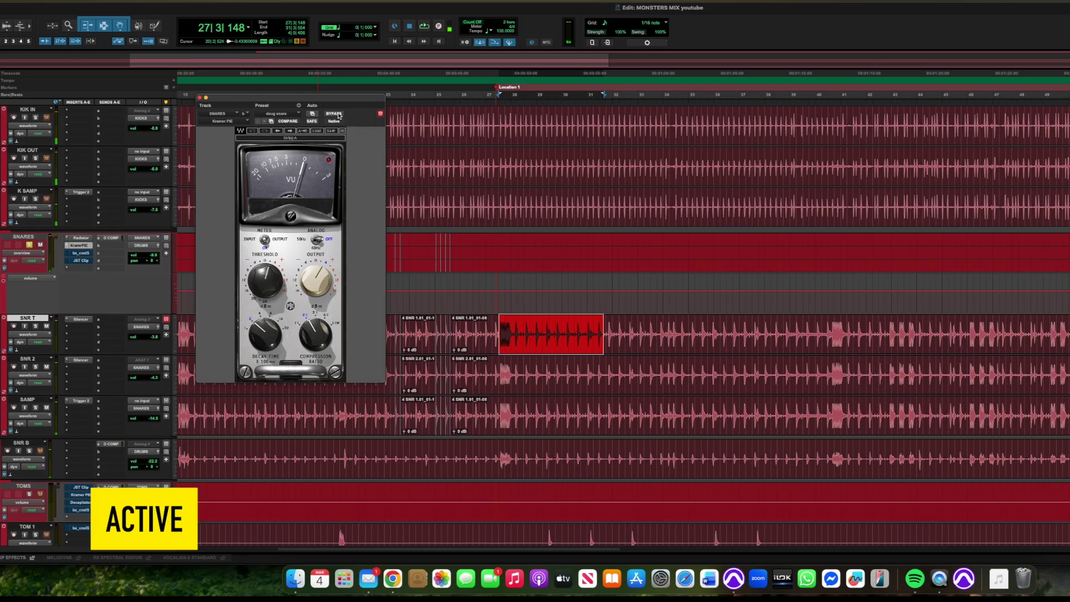
{"action": "key", "text": "space"}
{"action": "left_click", "coordinate": [338, 115]}
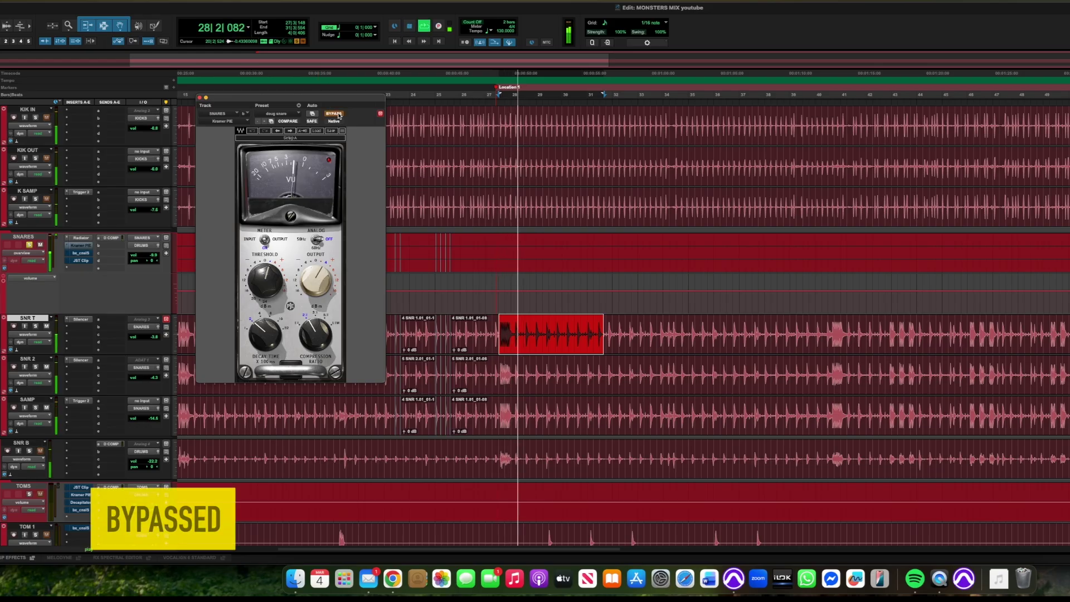
{"action": "left_click", "coordinate": [339, 115]}
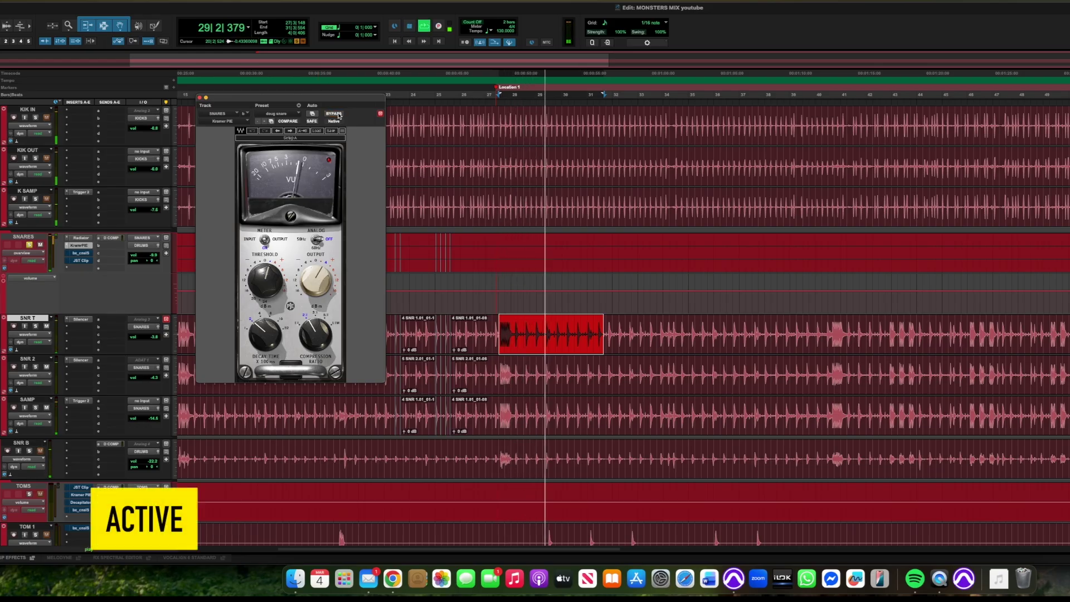
{"action": "key", "text": "space"}
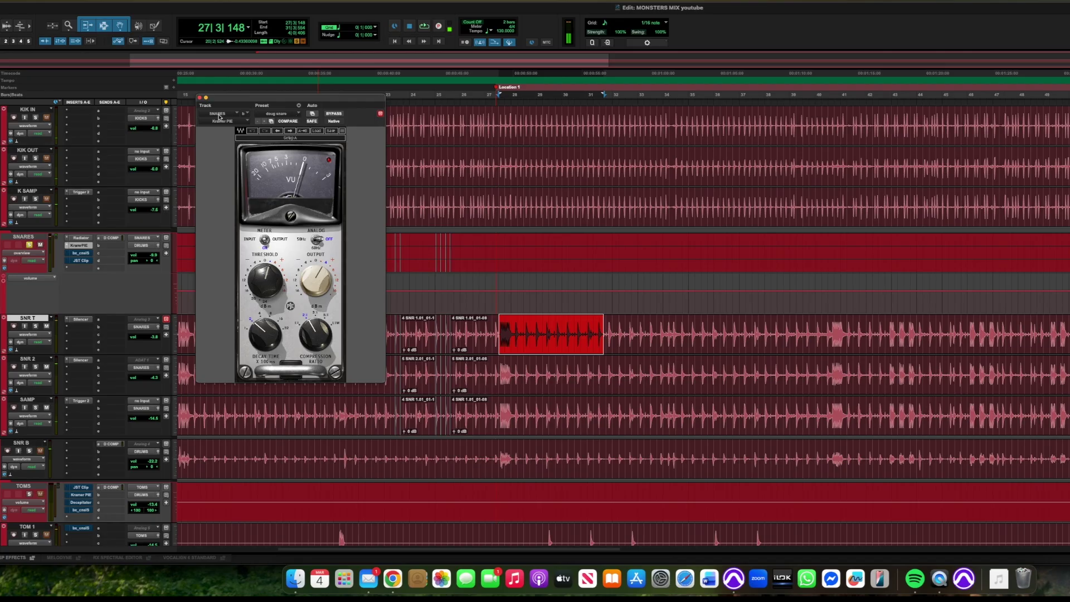
{"action": "left_click", "coordinate": [200, 98]}
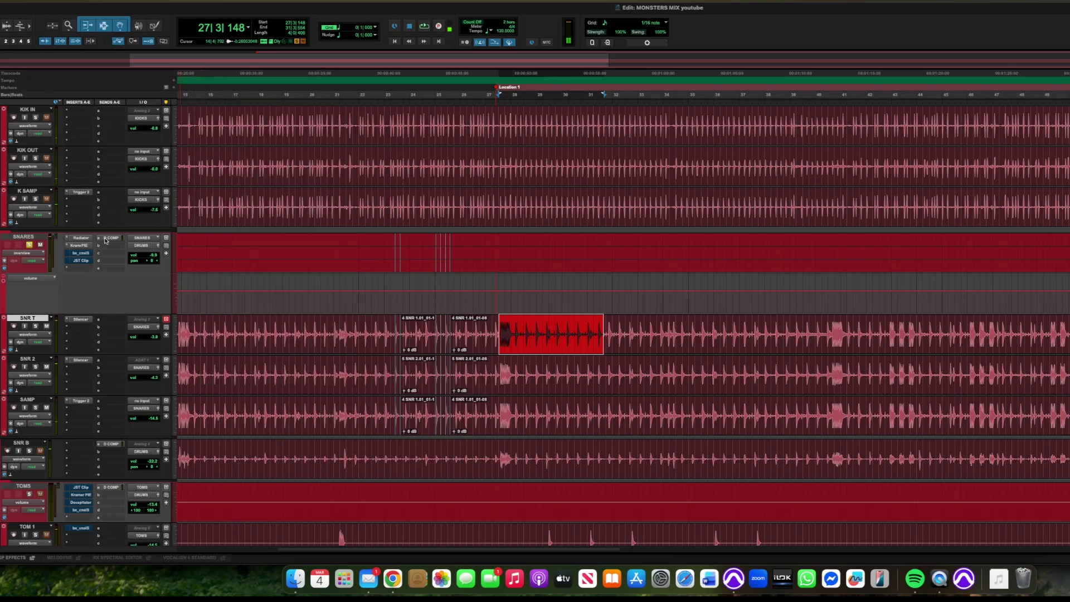
- Open the SSL 4000 E console plug-in on SNARES and select a longer SNR T range from about bar 28 to 38
{"action": "left_click", "coordinate": [82, 254]}
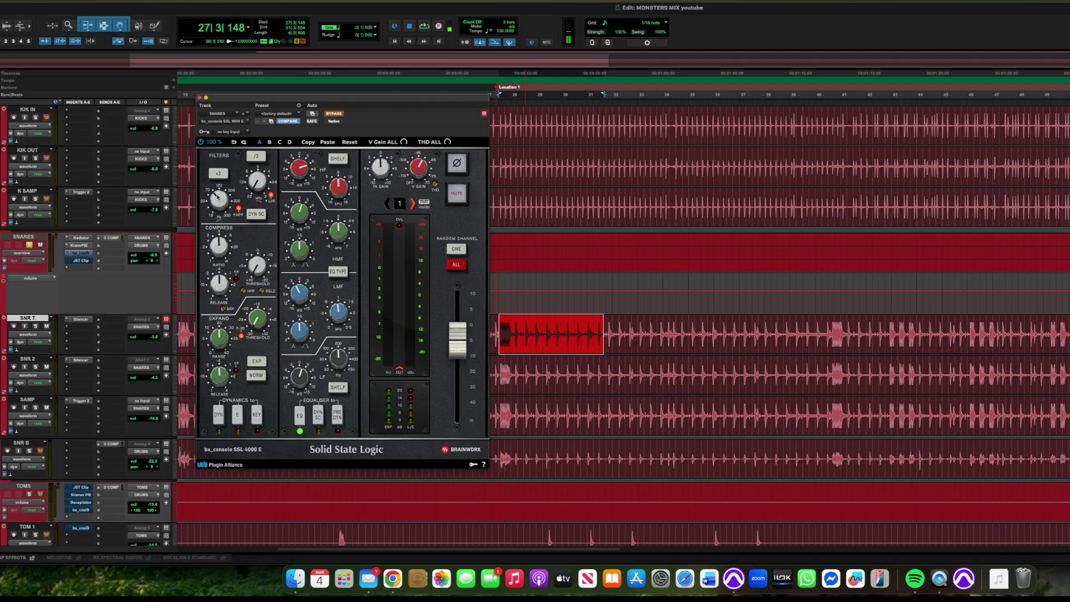
{"action": "mouse_move", "coordinate": [216, 197]}
{"action": "mouse_move", "coordinate": [302, 214]}
{"action": "left_click_drag", "start_coordinate": [513, 323], "coordinate": [772, 317]}
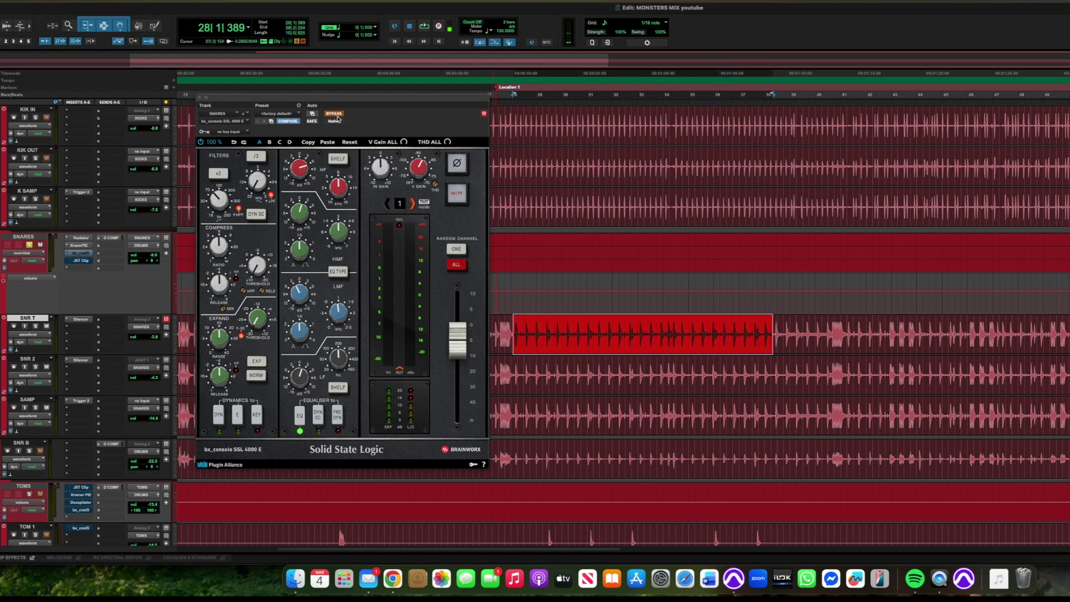
- Play the range while comparing the SNARES SSL 4000 E bypassed and active, leave it active and close the plug-in
{"action": "key", "text": "space"}
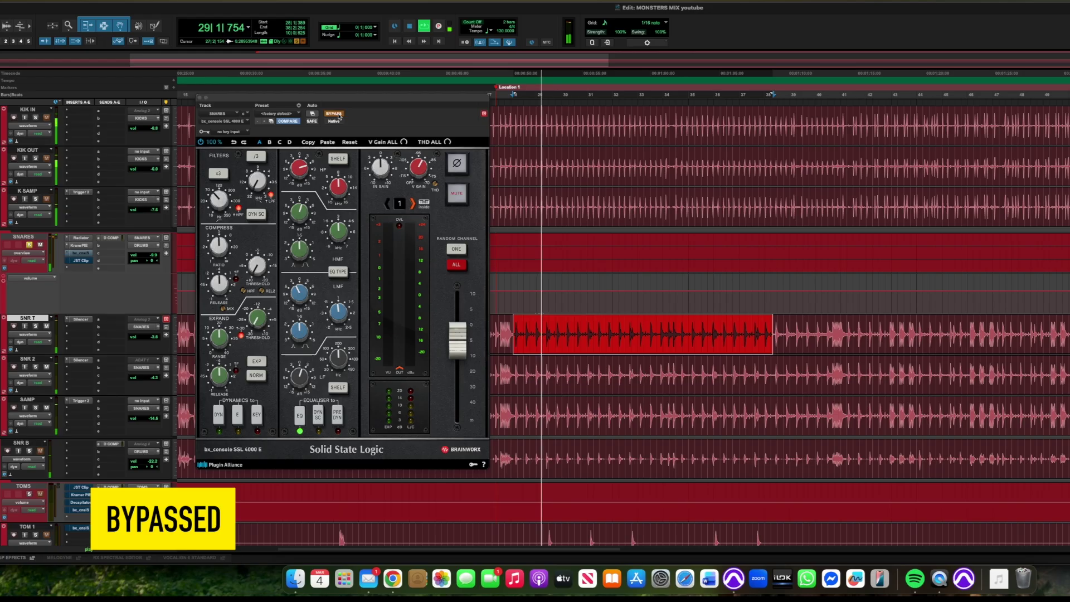
{"action": "left_click", "coordinate": [334, 114]}
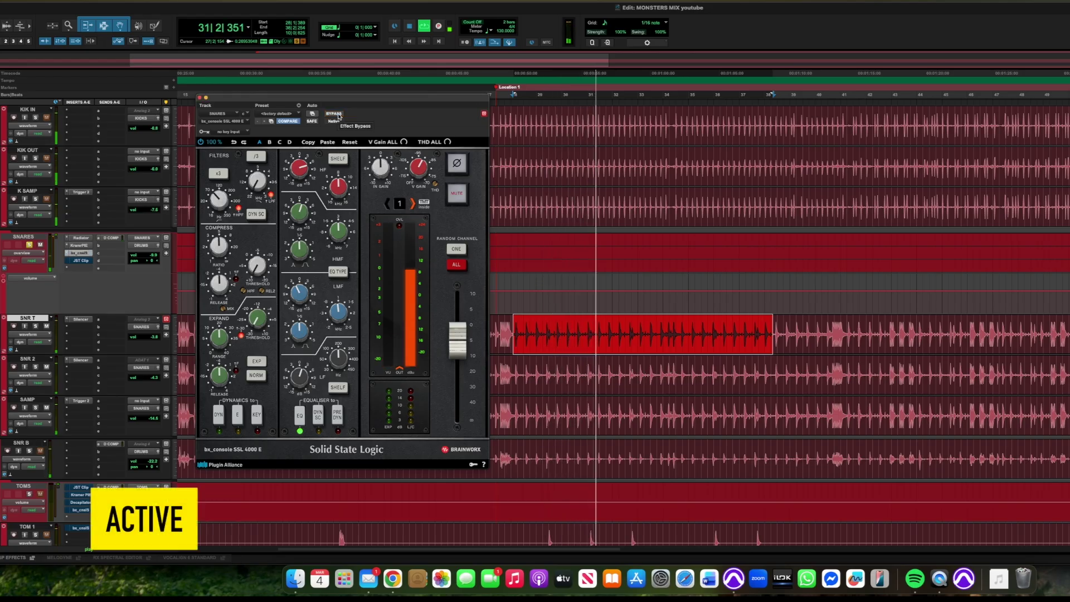
{"action": "left_click", "coordinate": [338, 115]}
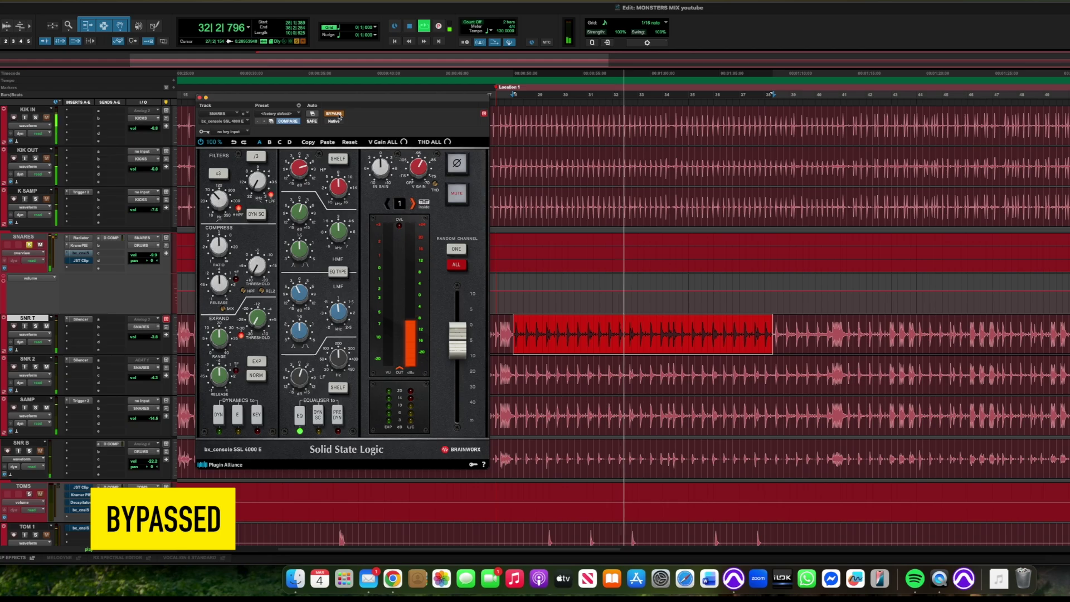
{"action": "left_click", "coordinate": [338, 115]}
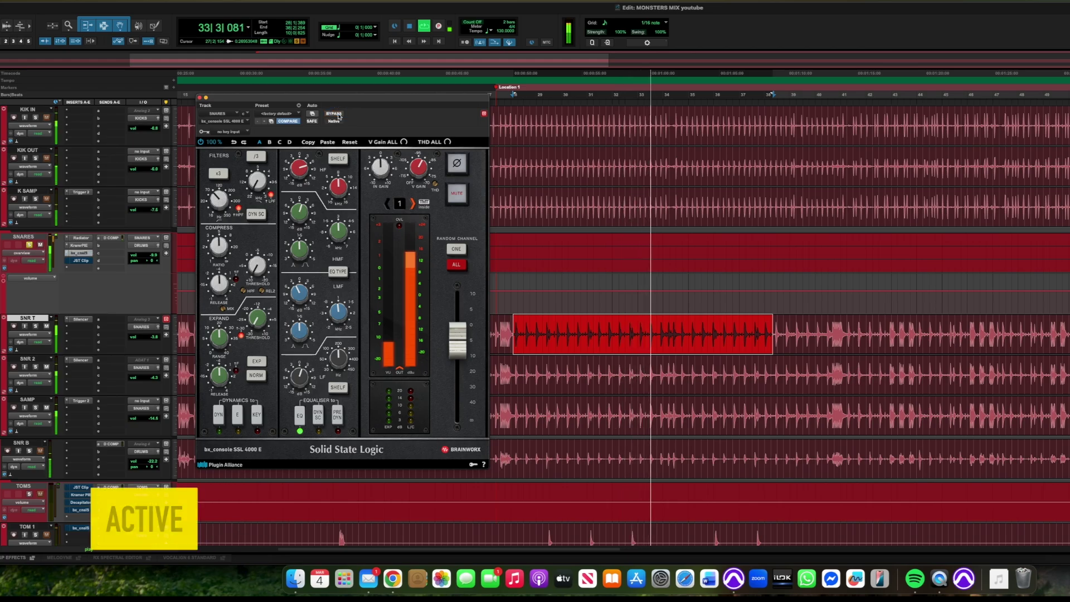
{"action": "key", "text": "space"}
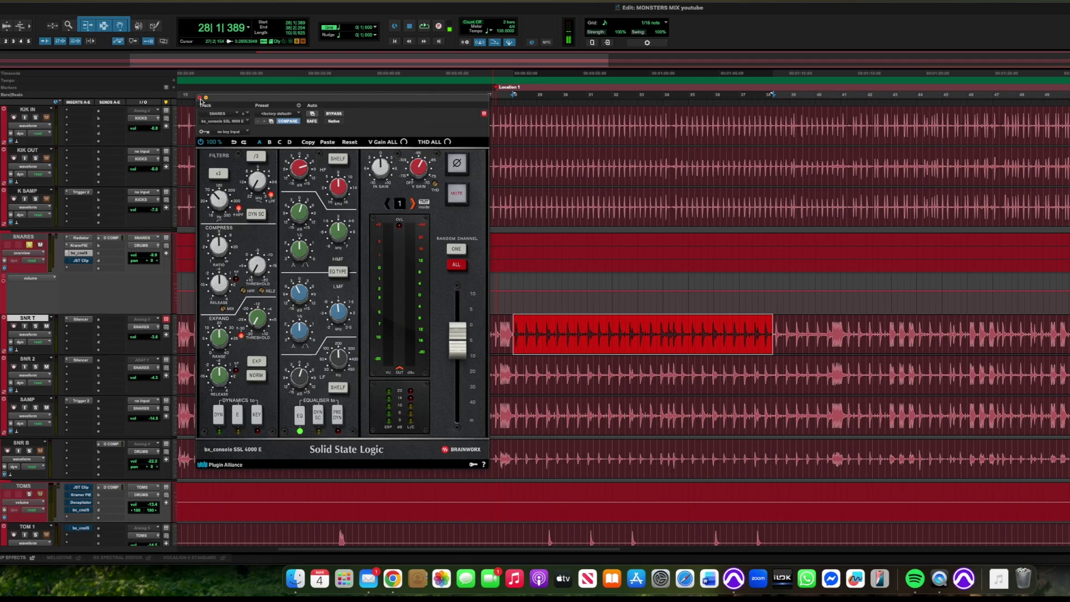
{"action": "left_click", "coordinate": [200, 98]}
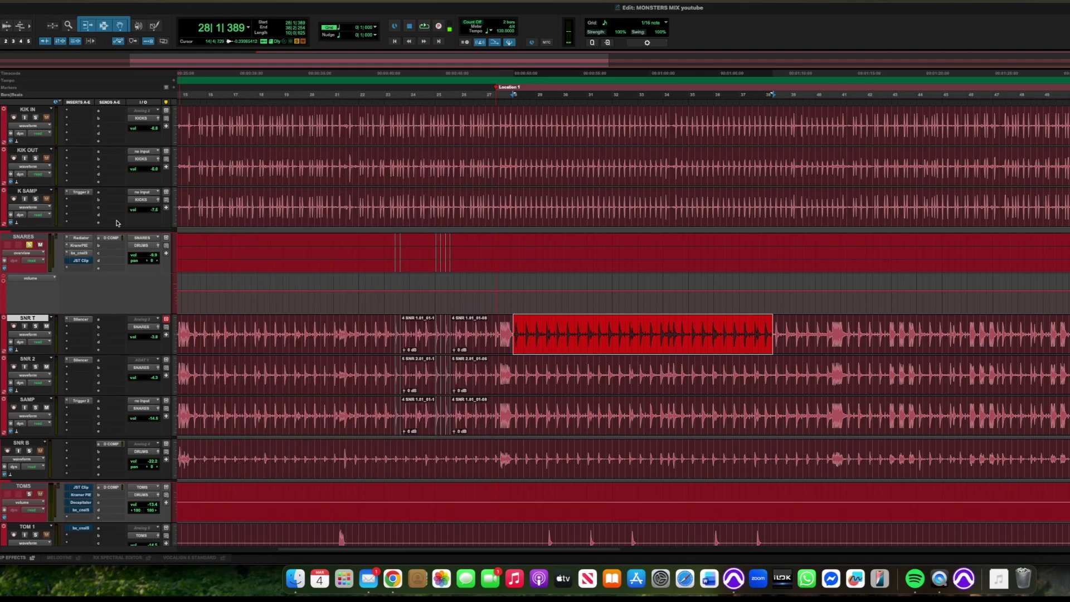
- Open JST Clip on SNARES, compare it bypassed and active over the selected range, leave it active and close it
{"action": "left_click", "coordinate": [81, 260]}
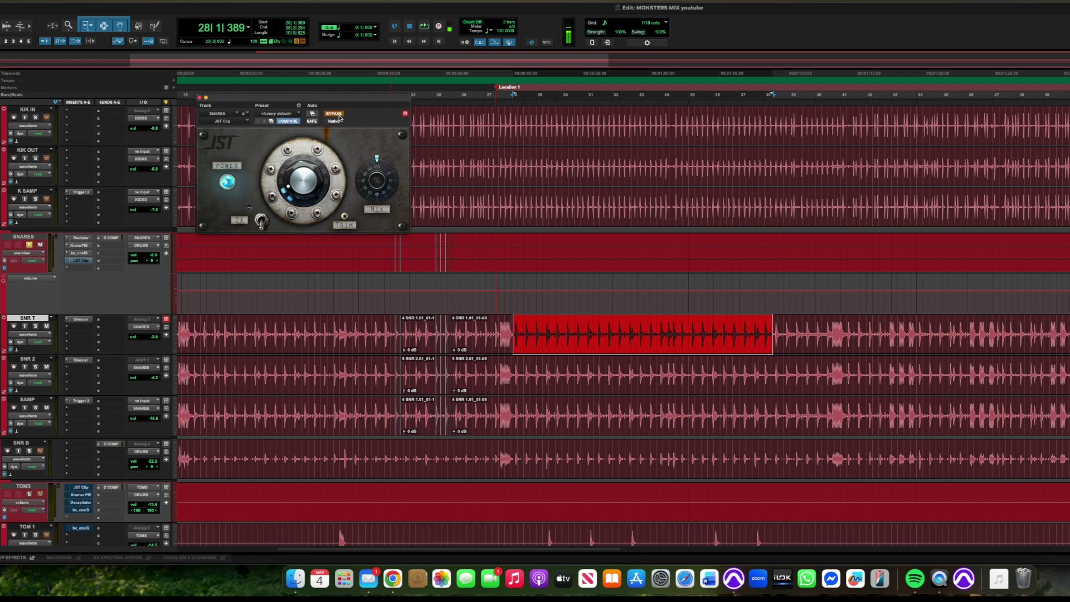
{"action": "key", "text": "space"}
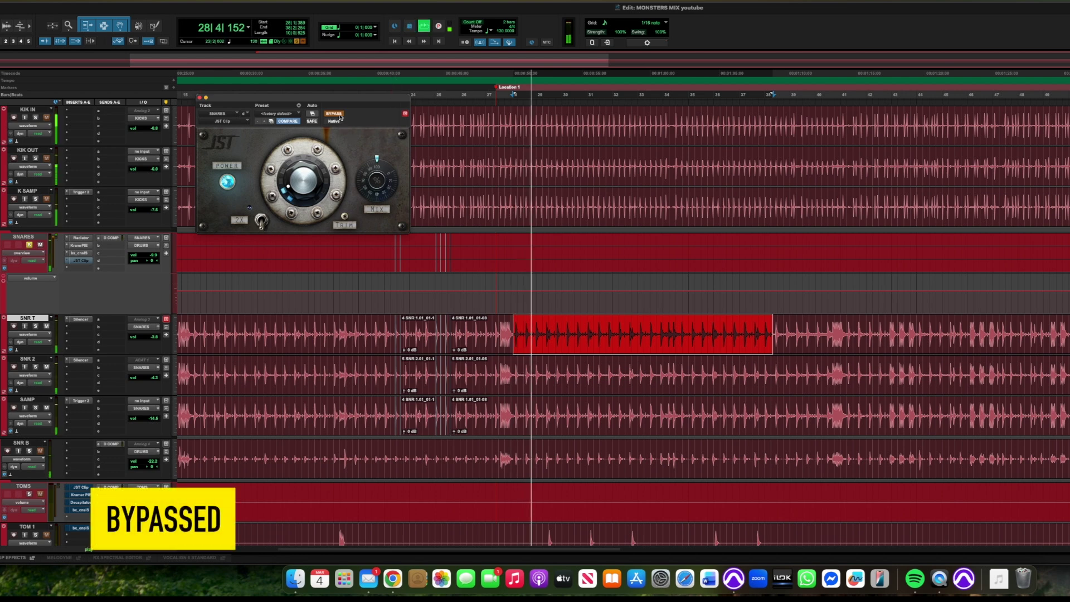
{"action": "left_click", "coordinate": [335, 114]}
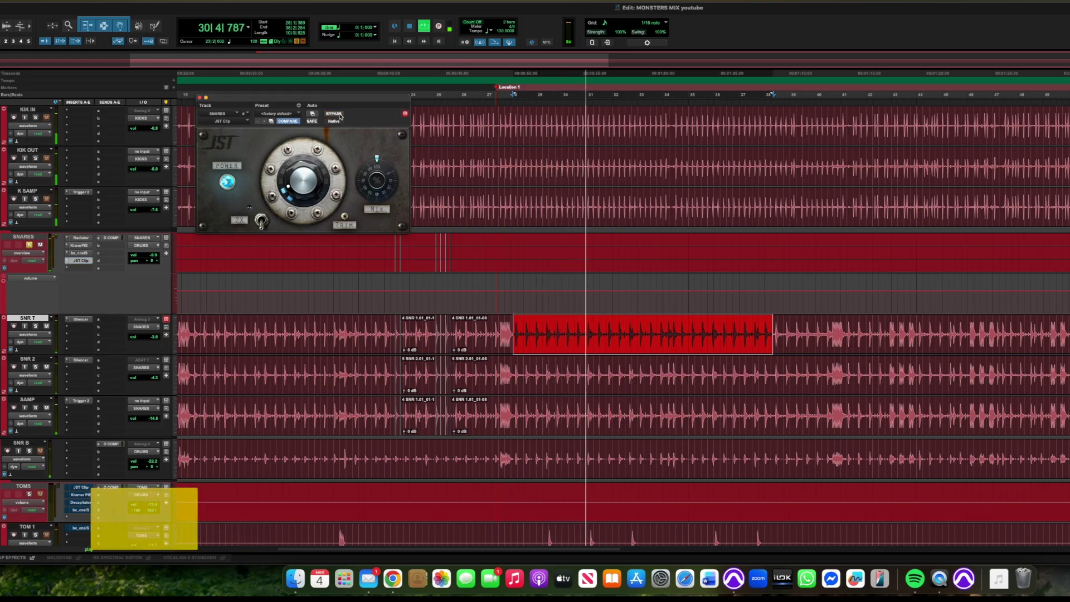
{"action": "left_click", "coordinate": [334, 113]}
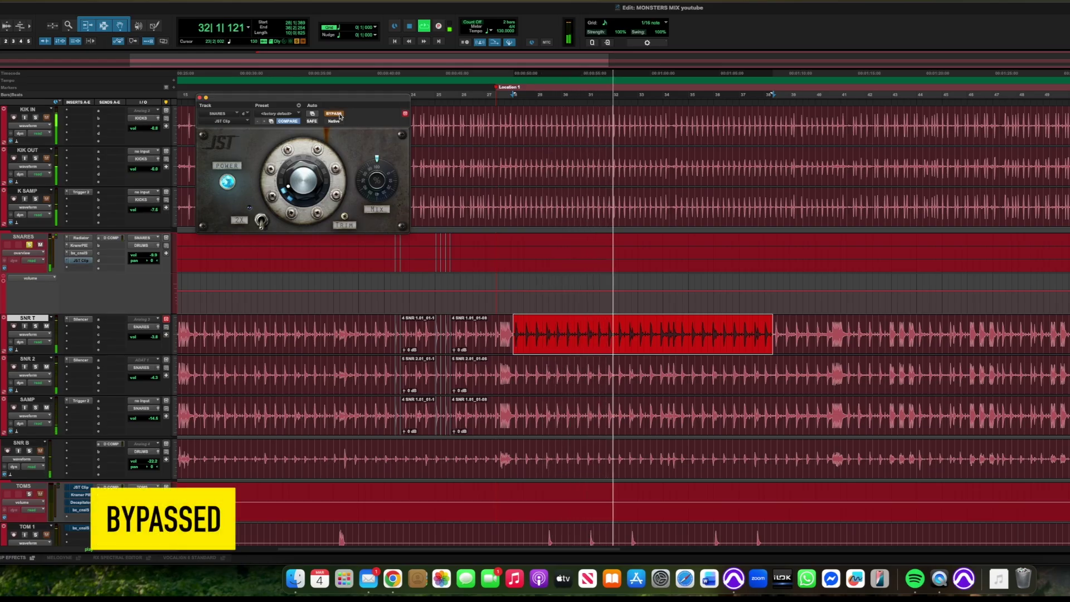
{"action": "left_click", "coordinate": [335, 114]}
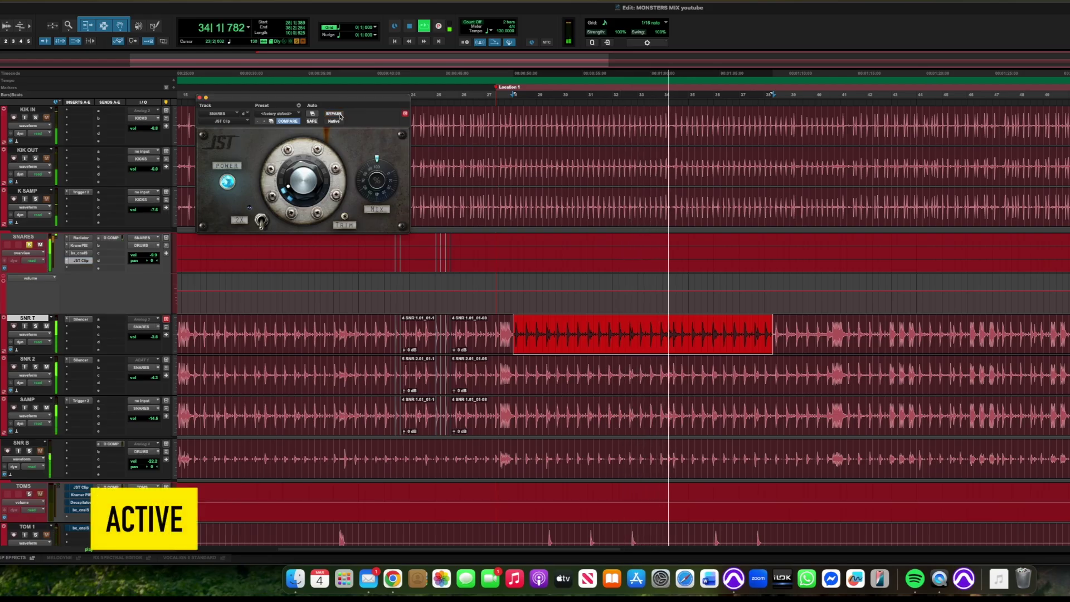
{"action": "key", "text": "space"}
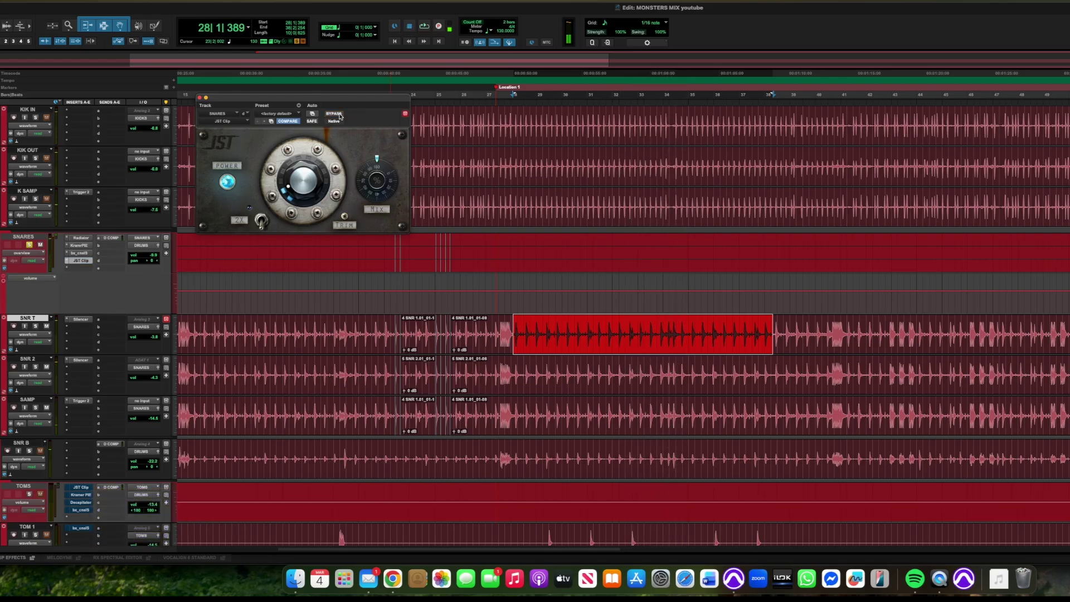
{"action": "left_click", "coordinate": [201, 98]}
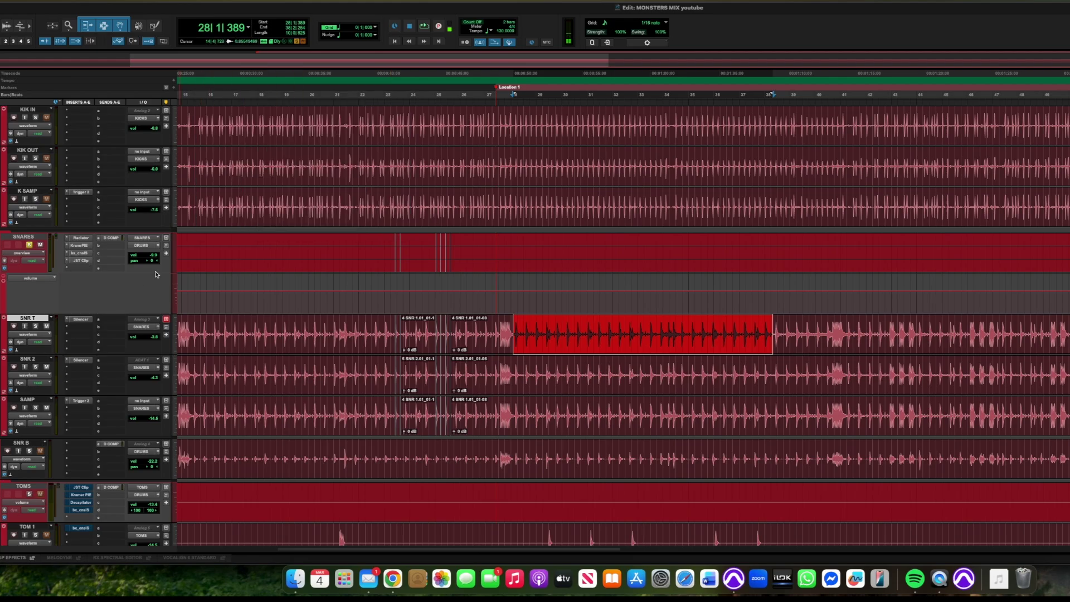
- Bypass all SNARES inserts, then reactivate Radiator, Kramer PIE, the SSL console and JST Clip one by one during playback
{"action": "left_click", "coordinate": [88, 240], "text": "shift+super"}
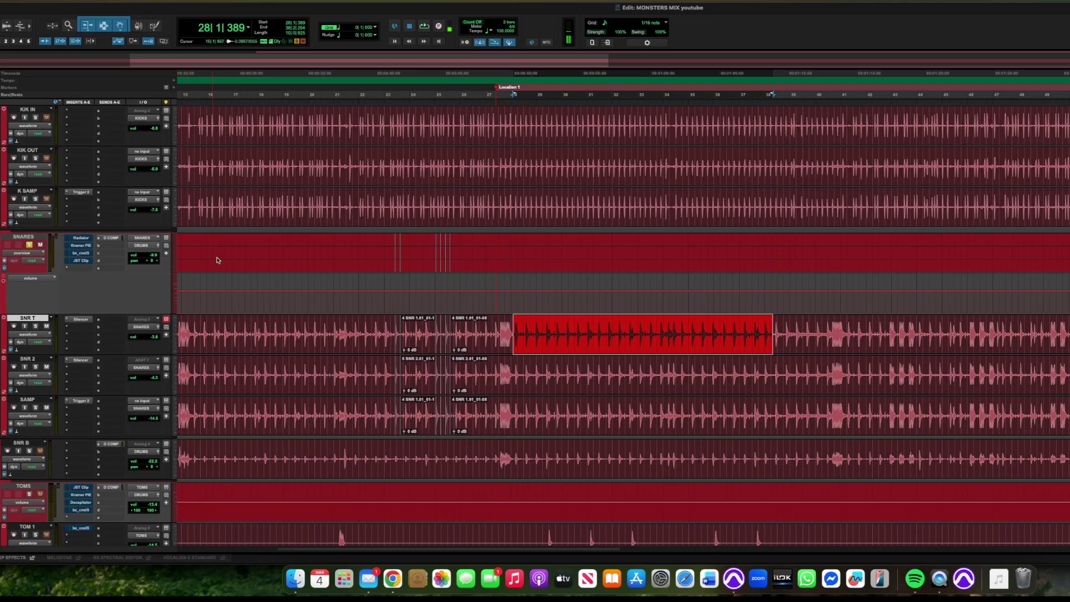
{"action": "key", "text": "space"}
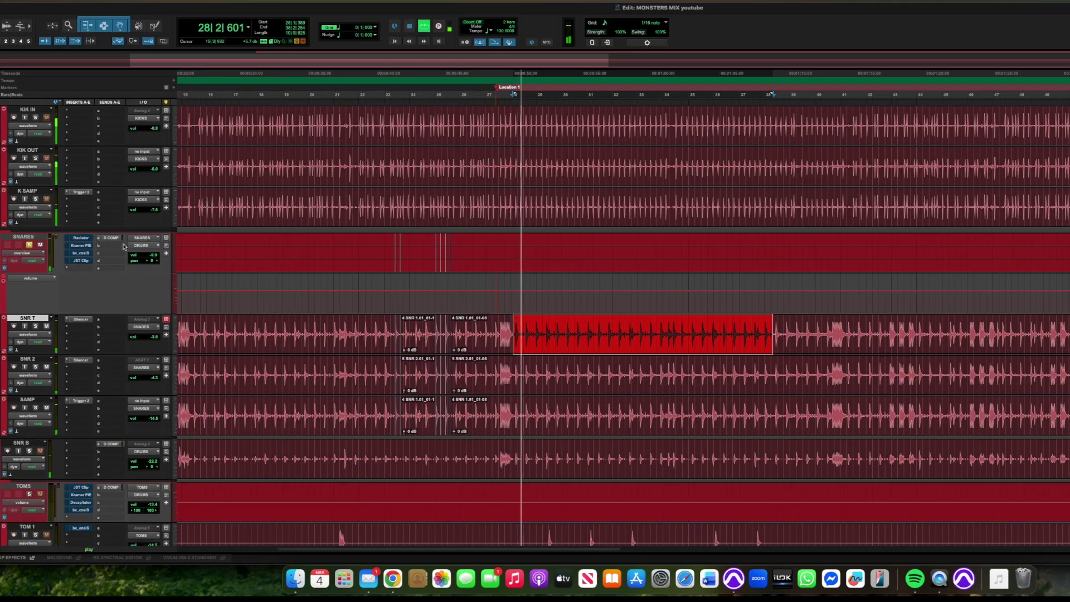
{"action": "left_click", "coordinate": [86, 239], "text": "super"}
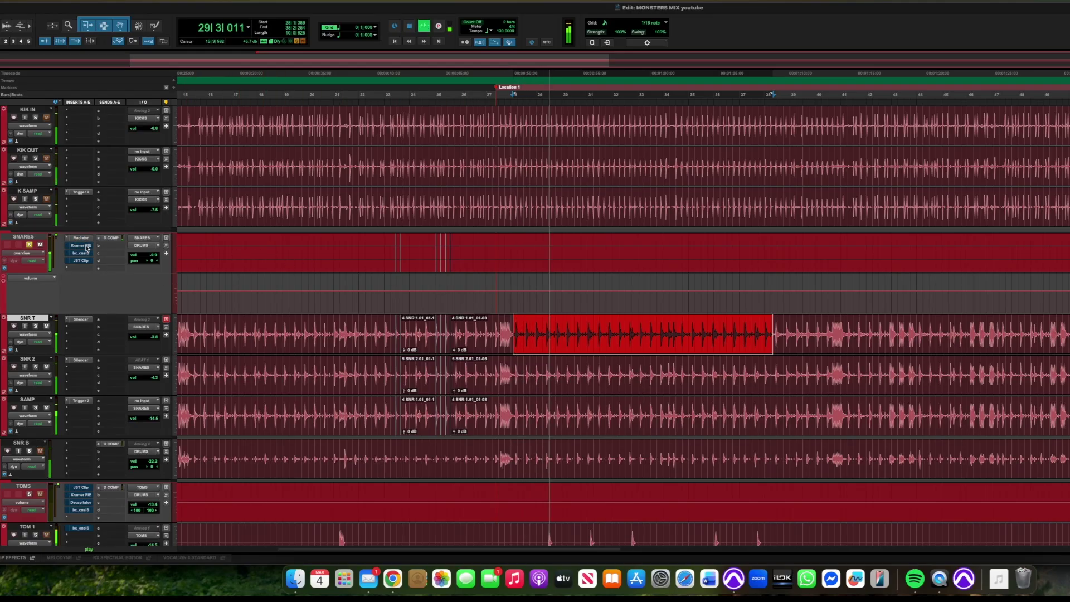
{"action": "left_click", "coordinate": [84, 245], "text": "super"}
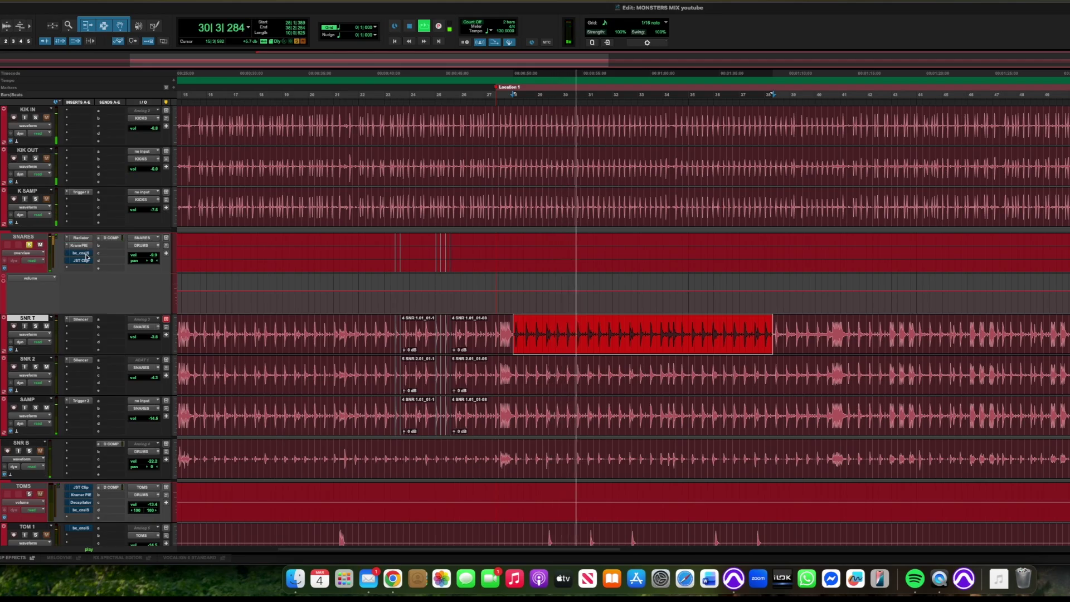
{"action": "left_click", "coordinate": [83, 253], "text": "super"}
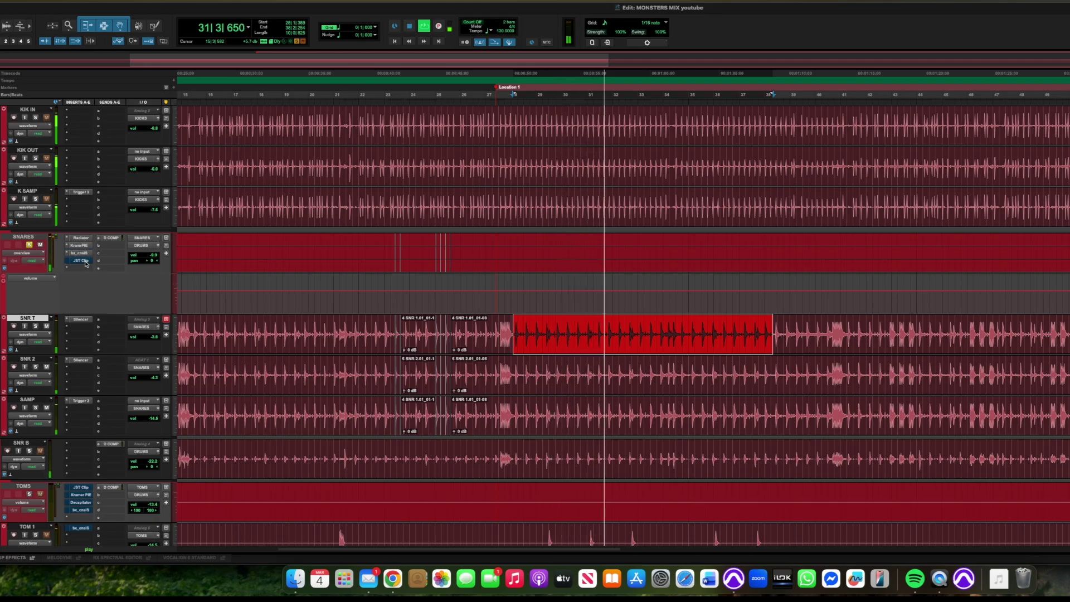
{"action": "left_click", "coordinate": [83, 261], "text": "super"}
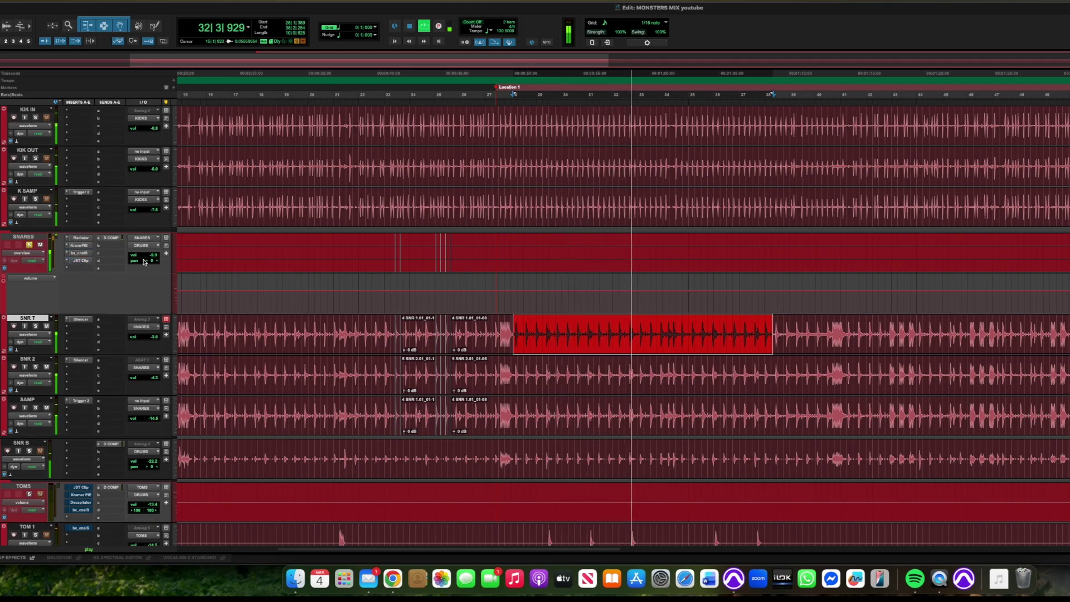
{"action": "scroll", "coordinate": [195, 401], "scroll_direction": "down", "scroll_amount": 2}
{"action": "key", "text": "space"}
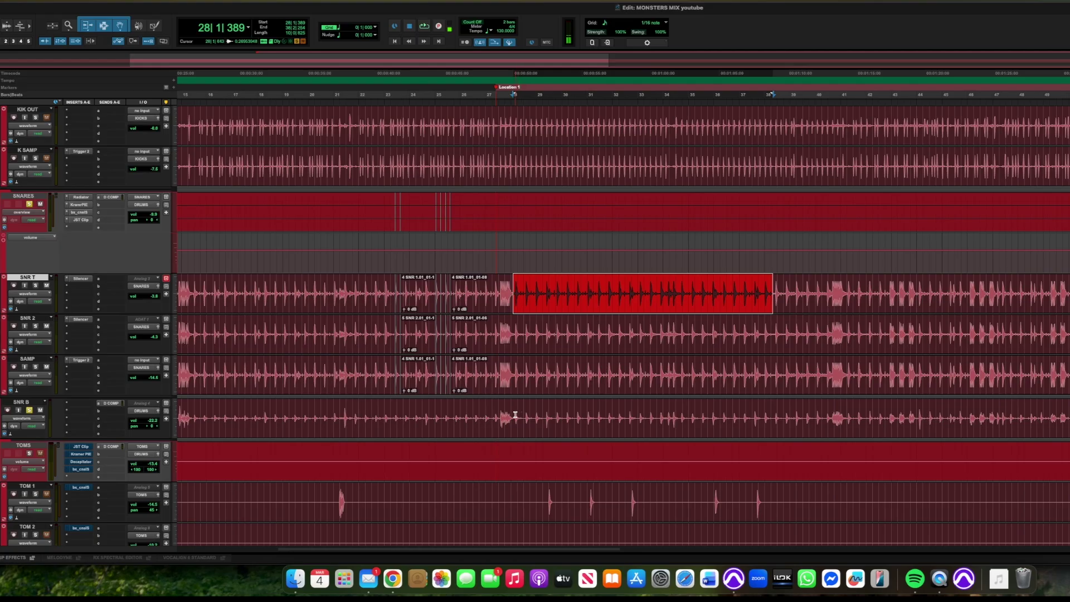
- Select about bars 28 to 34 on SNR B and play them with SNARES, toggling the bottom snare out and back in
{"action": "left_click_drag", "start_coordinate": [515, 414], "coordinate": [678, 412]}
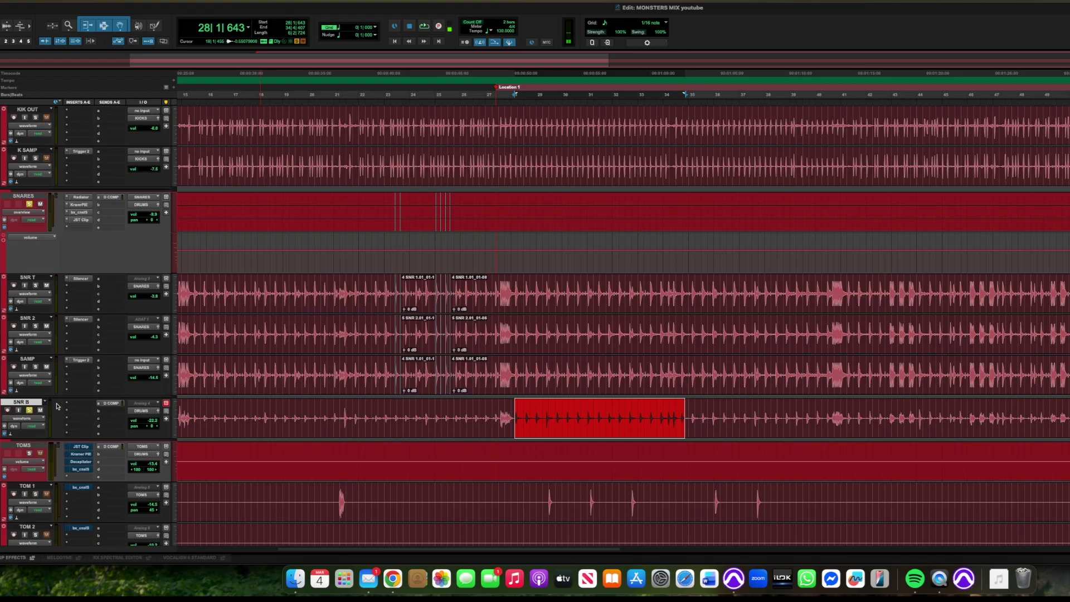
{"action": "key", "text": "space"}
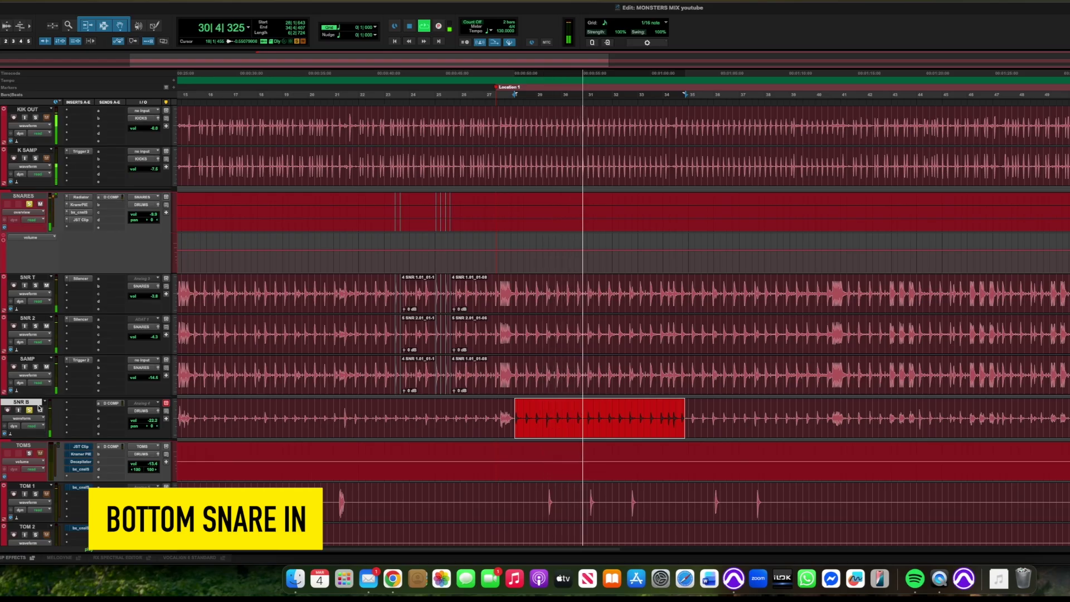
{"action": "left_click", "coordinate": [39, 409]}
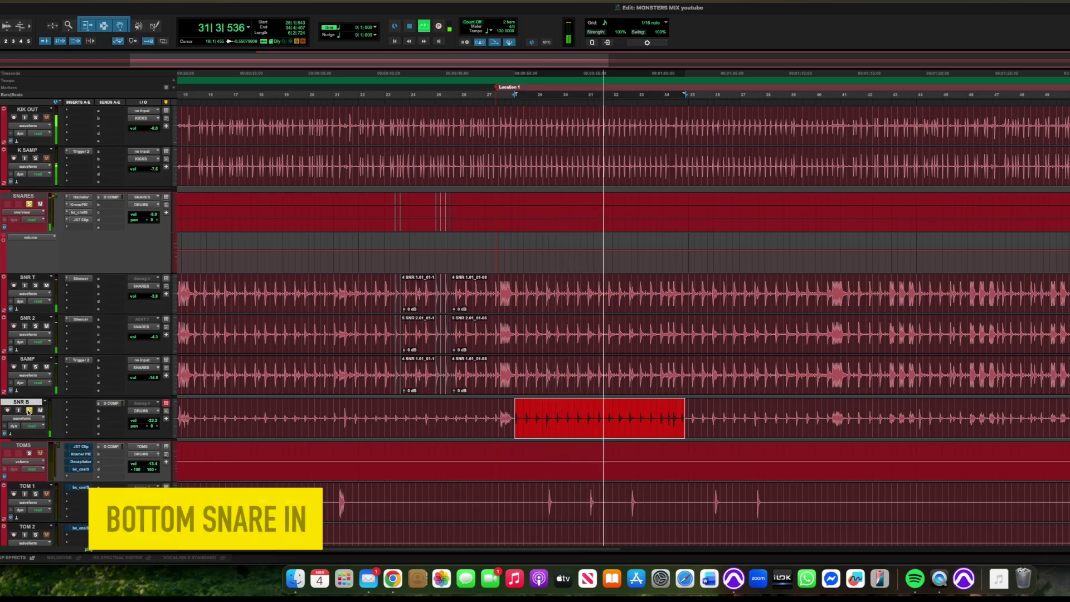
{"action": "left_click", "coordinate": [29, 411]}
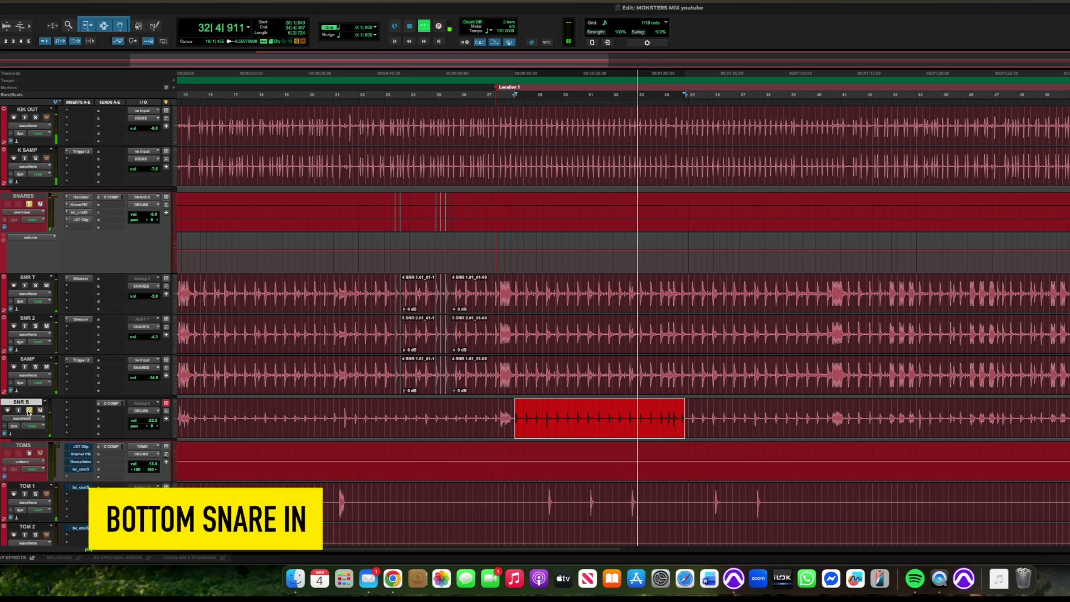
{"action": "key", "text": "space"}
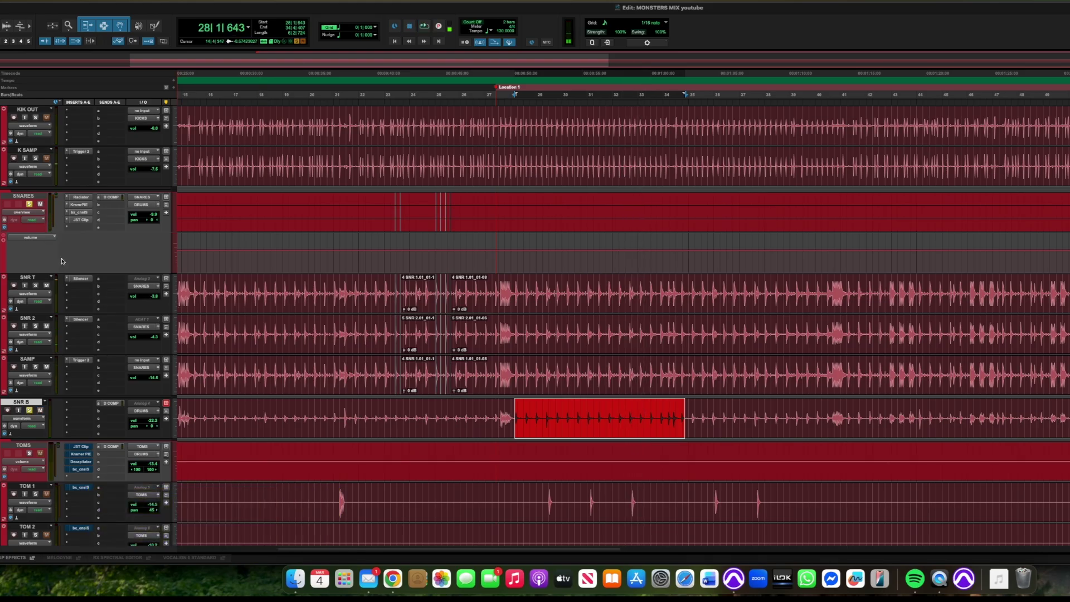
- Play the range unsoloed with the processed snare, then bypass all four SNARES inserts and replay it for comparison
{"action": "key", "text": "space"}
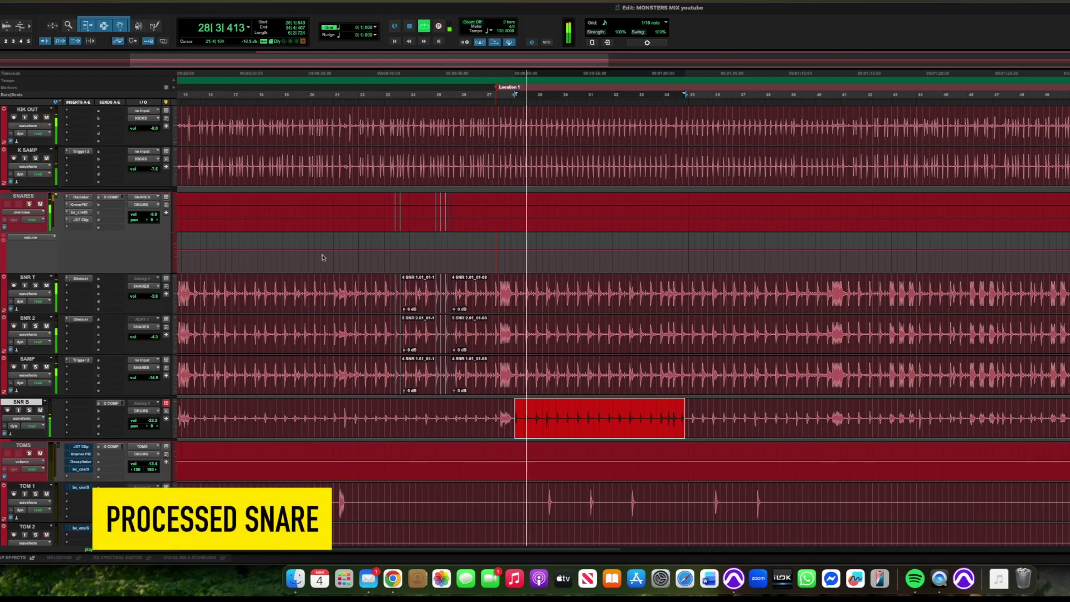
{"action": "key", "text": "space"}
{"action": "left_click", "coordinate": [81, 197], "text": "super"}
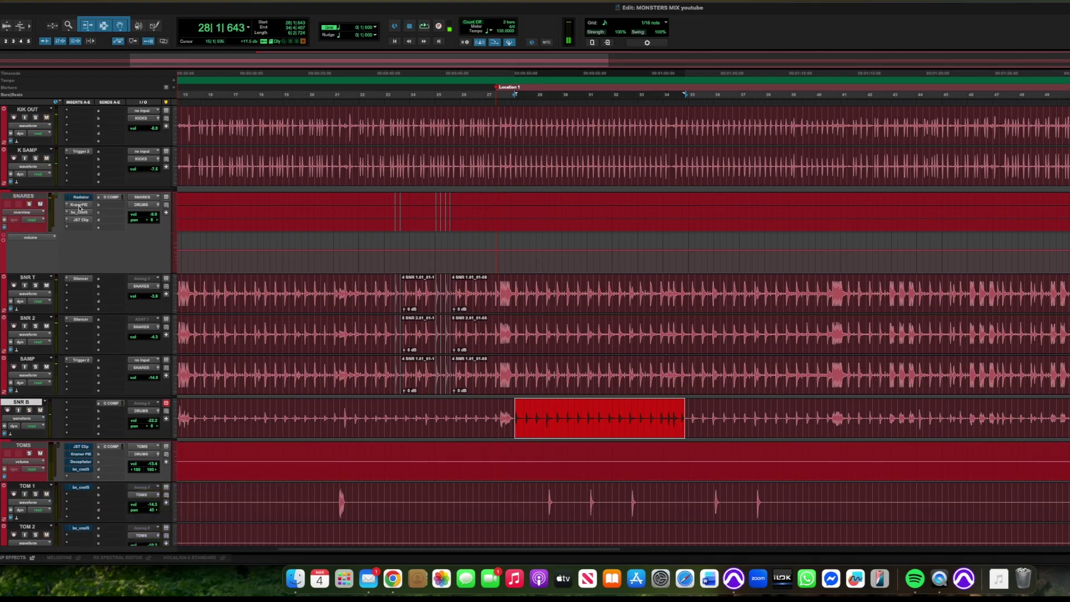
{"action": "left_click", "coordinate": [81, 205], "text": "super"}
{"action": "left_click", "coordinate": [80, 213], "text": "super"}
{"action": "left_click", "coordinate": [81, 219], "text": "super"}
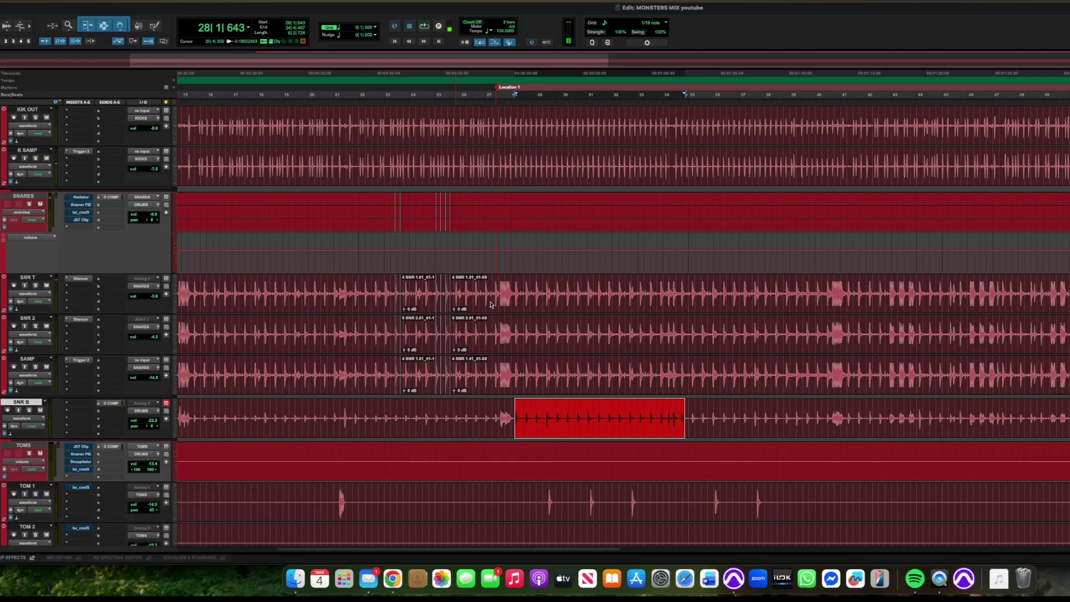
{"action": "key", "text": "space"}
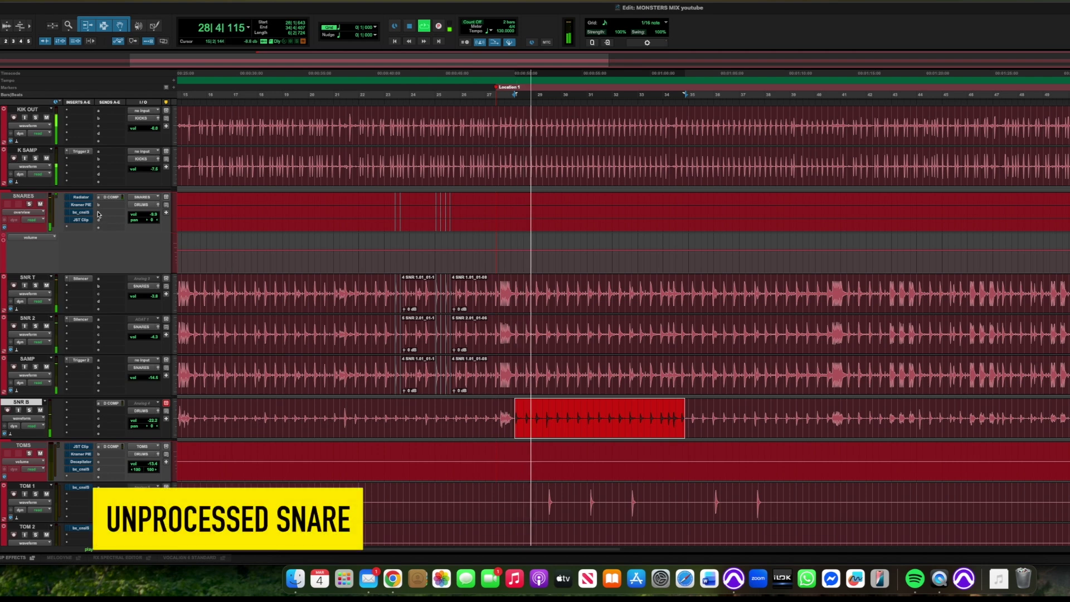
- Reactivate all four SNARES inserts during playback to compare the processed snare in the full mix, and stop playback
{"action": "left_click", "coordinate": [81, 198], "text": "super"}
{"action": "left_click", "coordinate": [80, 205], "text": "super"}
{"action": "left_click", "coordinate": [81, 212], "text": "super"}
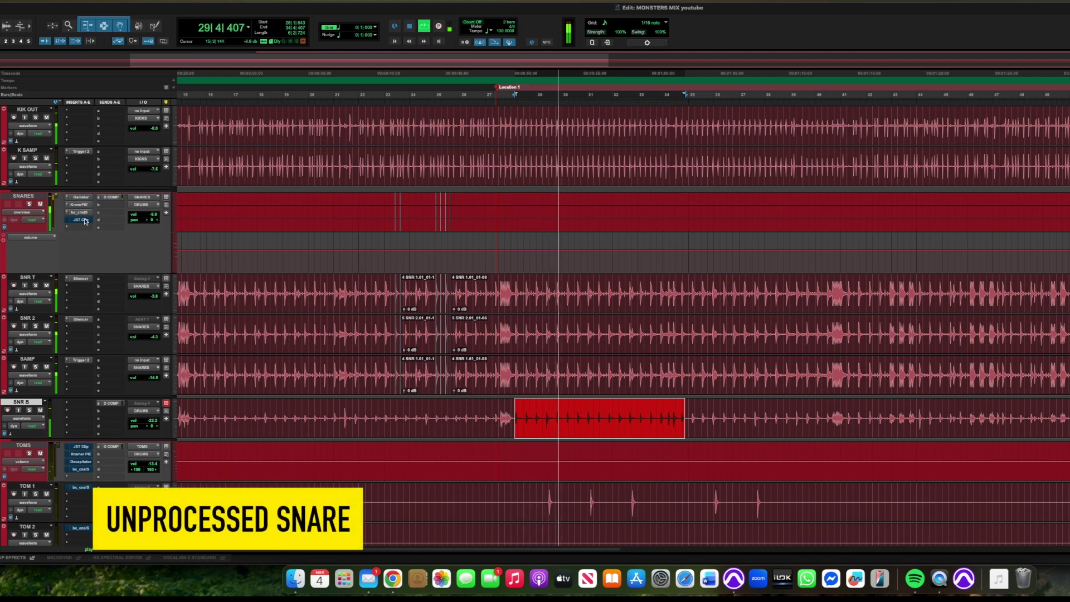
{"action": "left_click", "coordinate": [81, 219], "text": "super"}
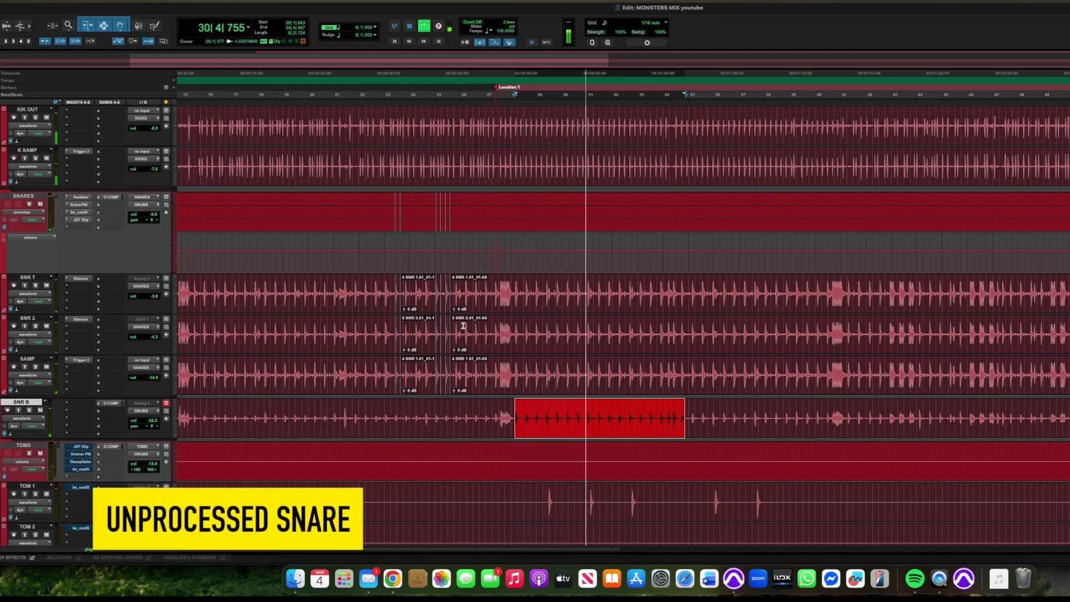
{"action": "key", "text": "space"}
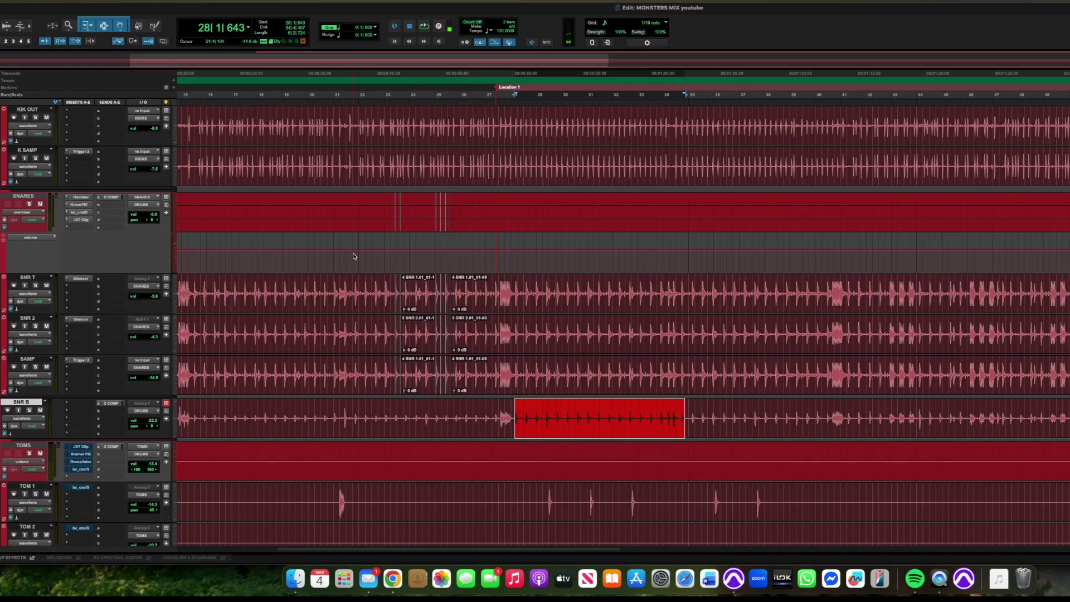
{"action": "scroll", "coordinate": [353, 256], "scroll_direction": "down", "scroll_amount": 5}
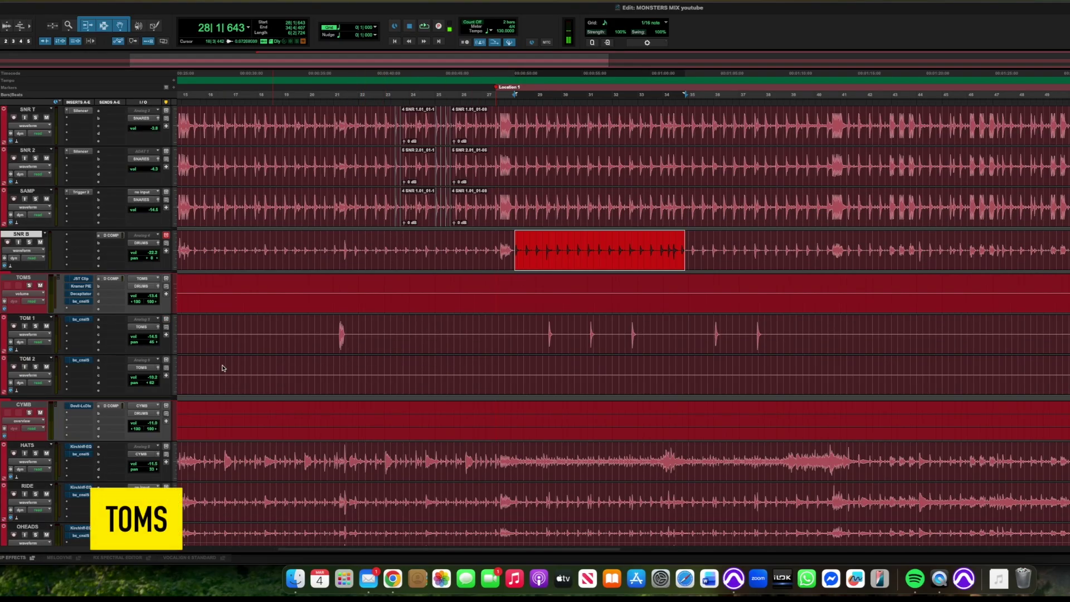
- Play about bars 93 to 95 of the unprocessed toms, and inspect the filter and EQ settings of TOM 1's bx_console SSL 4000 E
{"action": "left_click", "coordinate": [24, 319]}
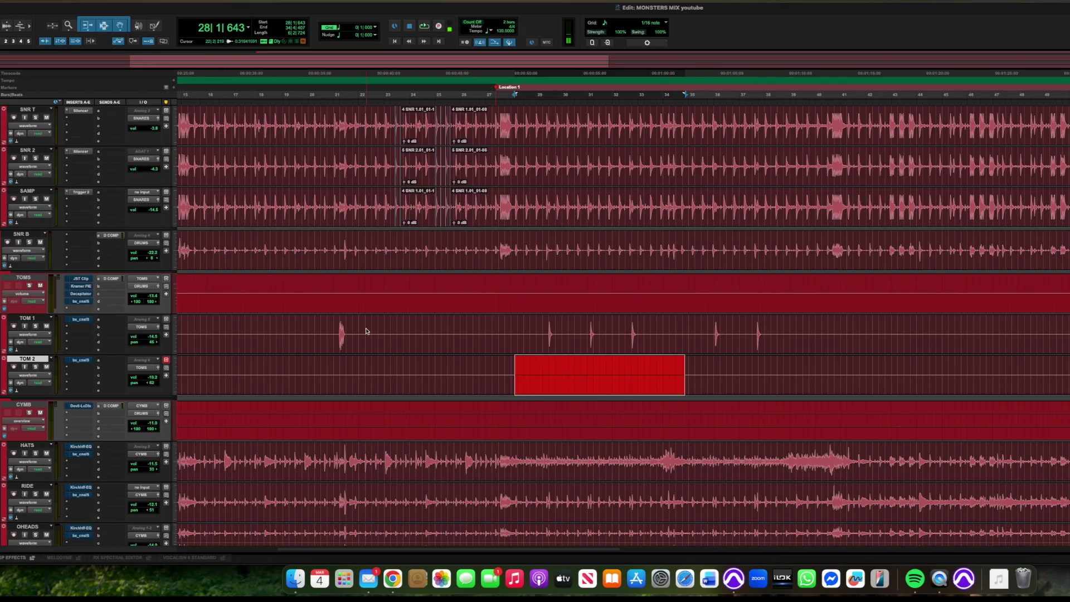
{"action": "left_click_drag", "start_coordinate": [537, 327], "coordinate": [617, 326]}
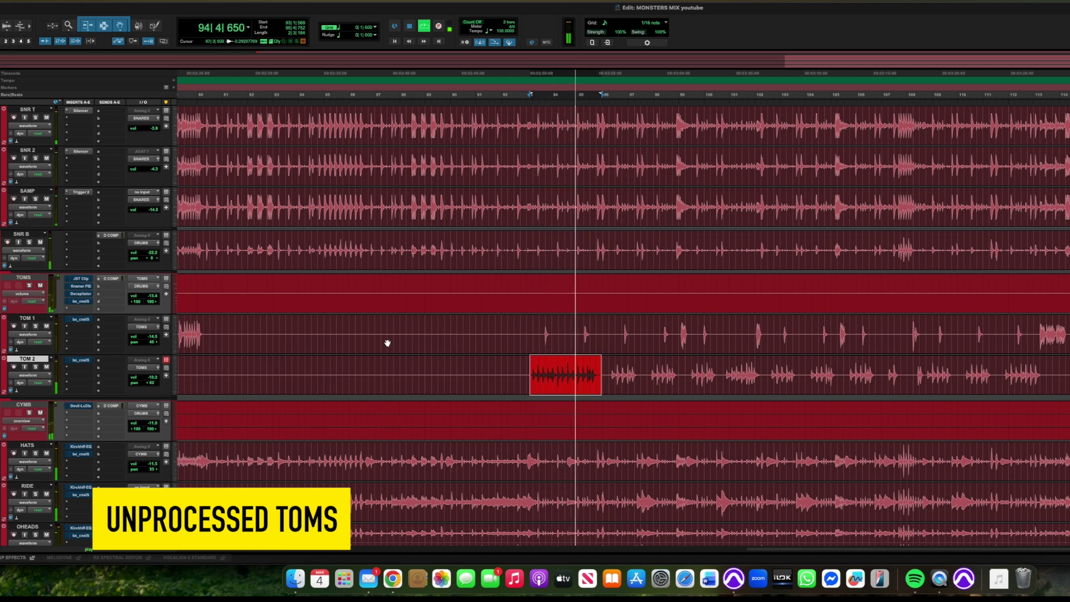
{"action": "left_click", "coordinate": [81, 319]}
{"action": "key", "text": "space"}
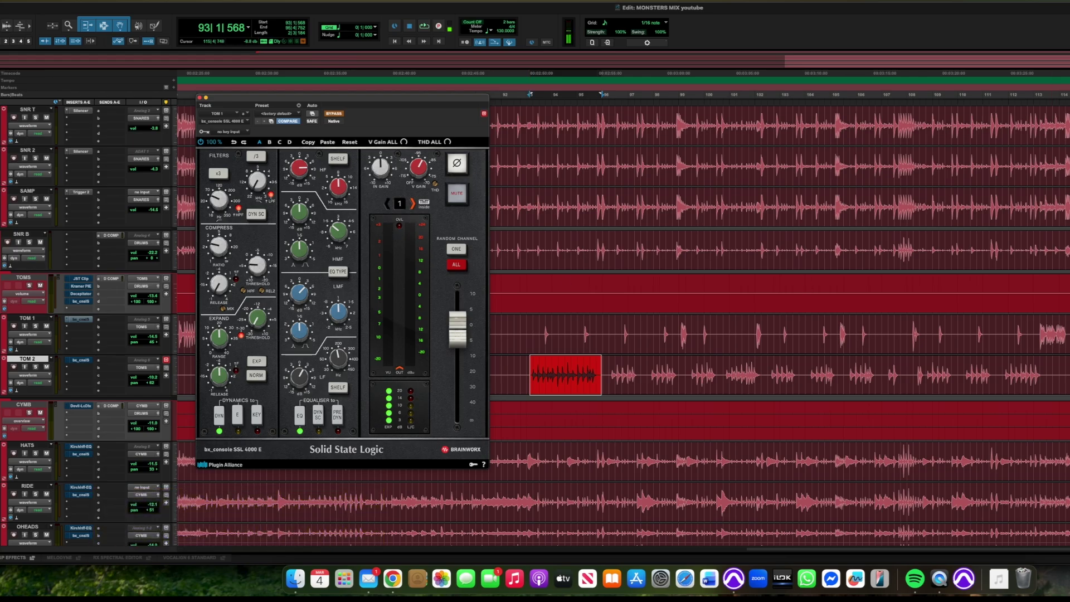
{"action": "key", "text": "space"}
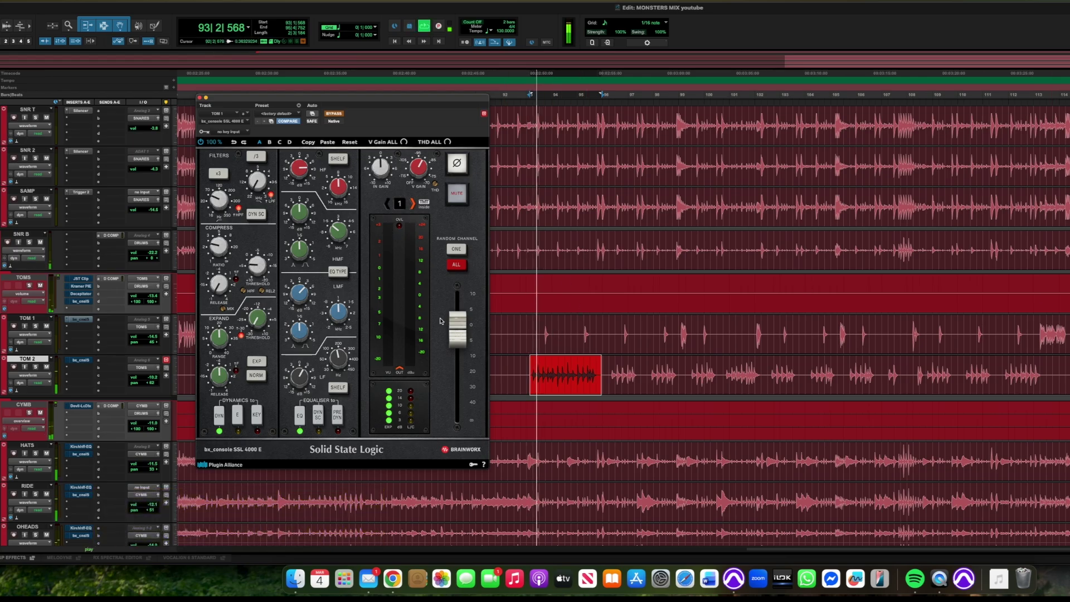
{"action": "key", "text": "space"}
{"action": "mouse_move", "coordinate": [218, 203]}
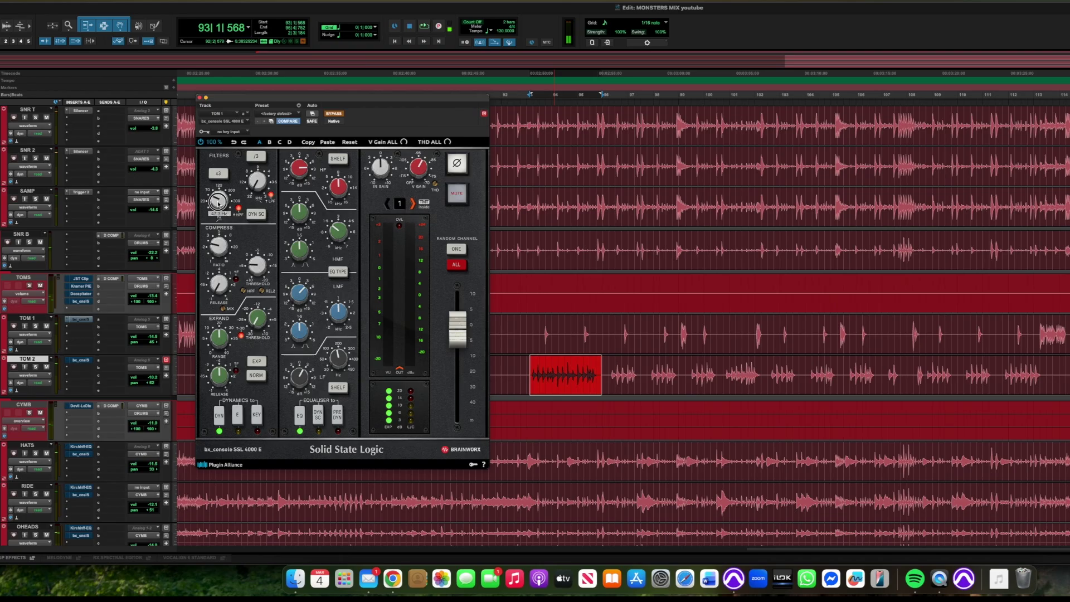
{"action": "mouse_move", "coordinate": [309, 174]}
{"action": "mouse_move", "coordinate": [340, 364]}
- Select the TOM 1 hit at about bar 93, solo the track, and play it with its SSL console bypassed and then activated
{"action": "left_click_drag", "start_coordinate": [538, 331], "coordinate": [555, 326]}
{"action": "key", "text": "shift+s"}
{"action": "key", "text": "space"}
{"action": "left_click", "coordinate": [73, 322], "text": "super"}
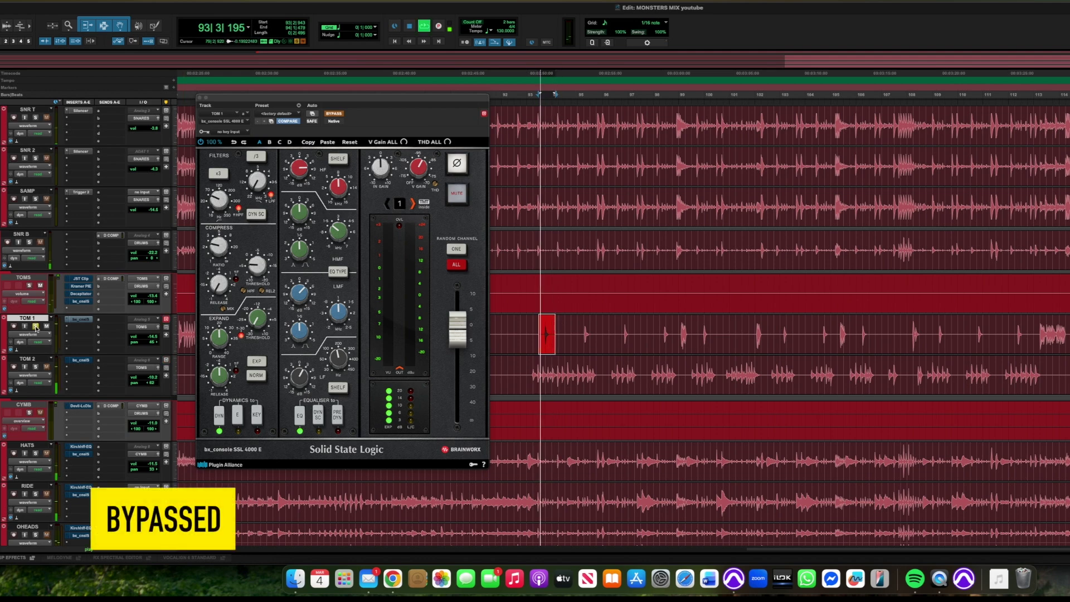
{"action": "key", "text": "space"}
{"action": "left_click", "coordinate": [74, 322], "text": "super"}
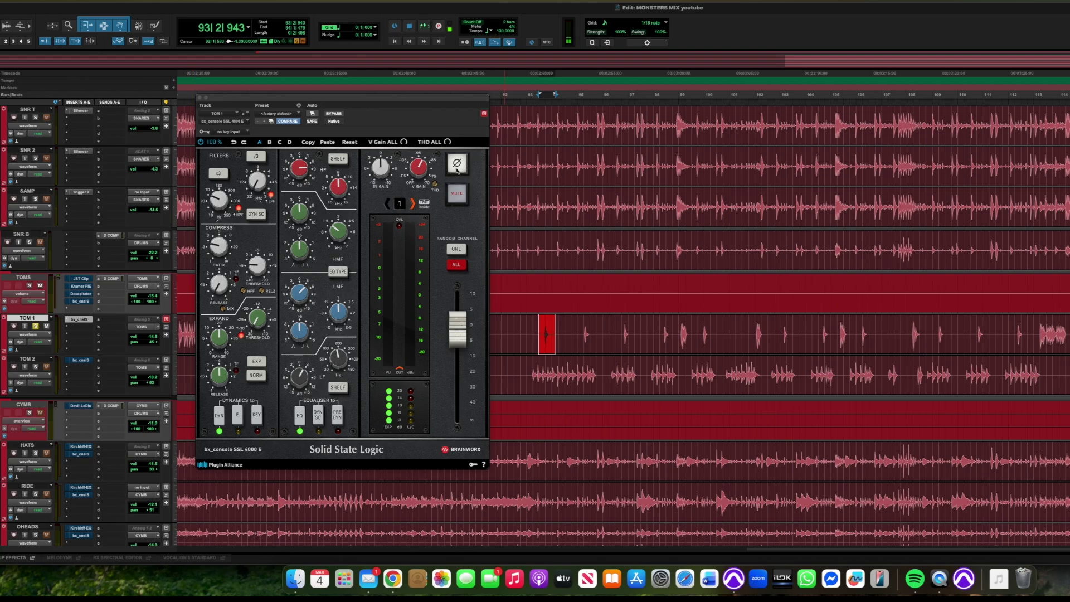
- Solo TOM 2 instead of TOM 1, play about bars 93 to 95 with its SSL console bypassed, and inspect the console's settings
{"action": "left_click", "coordinate": [35, 326]}
{"action": "left_click", "coordinate": [35, 367]}
{"action": "left_click", "coordinate": [78, 363]}
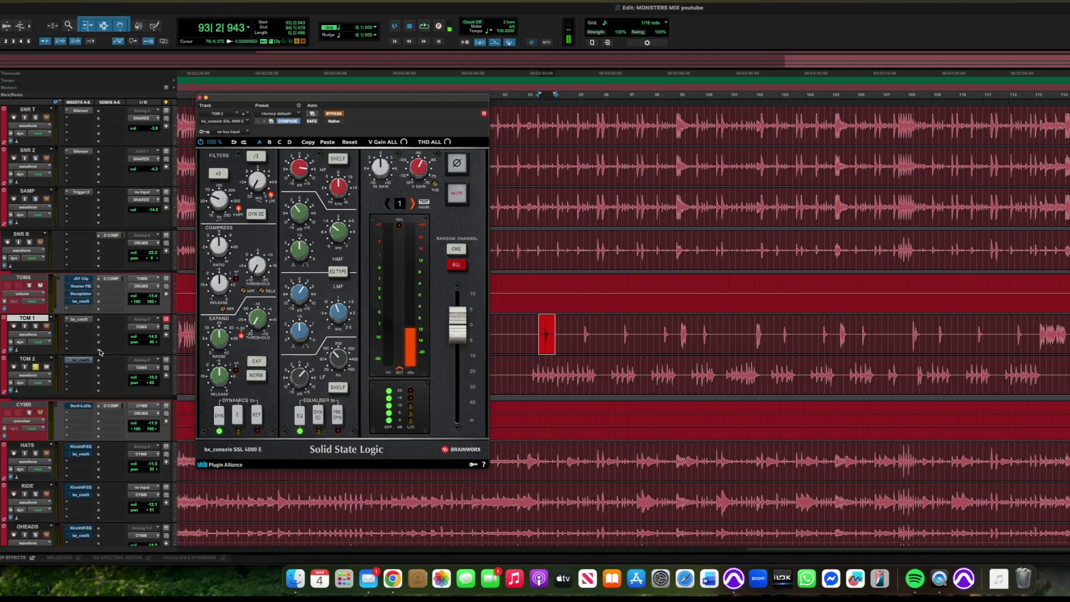
{"action": "key", "text": "space"}
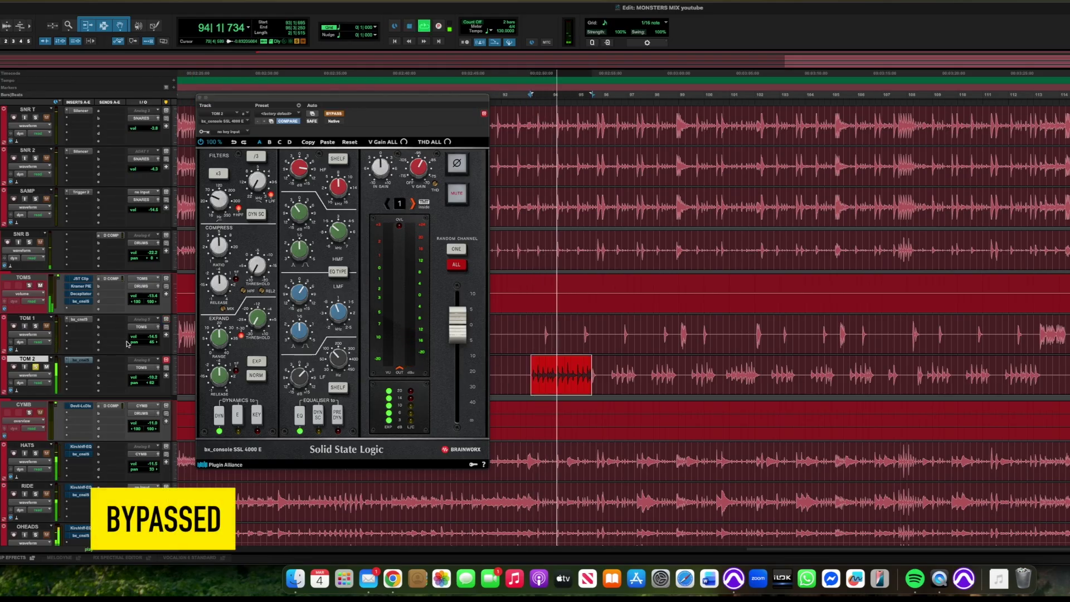
{"action": "left_click", "coordinate": [86, 361]}
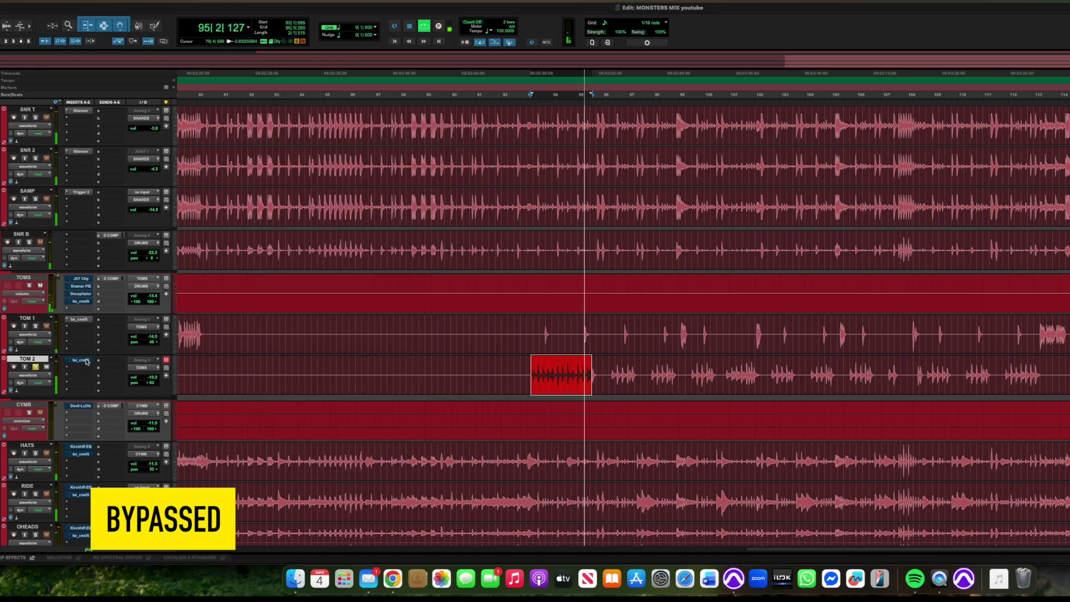
{"action": "left_click", "coordinate": [86, 361]}
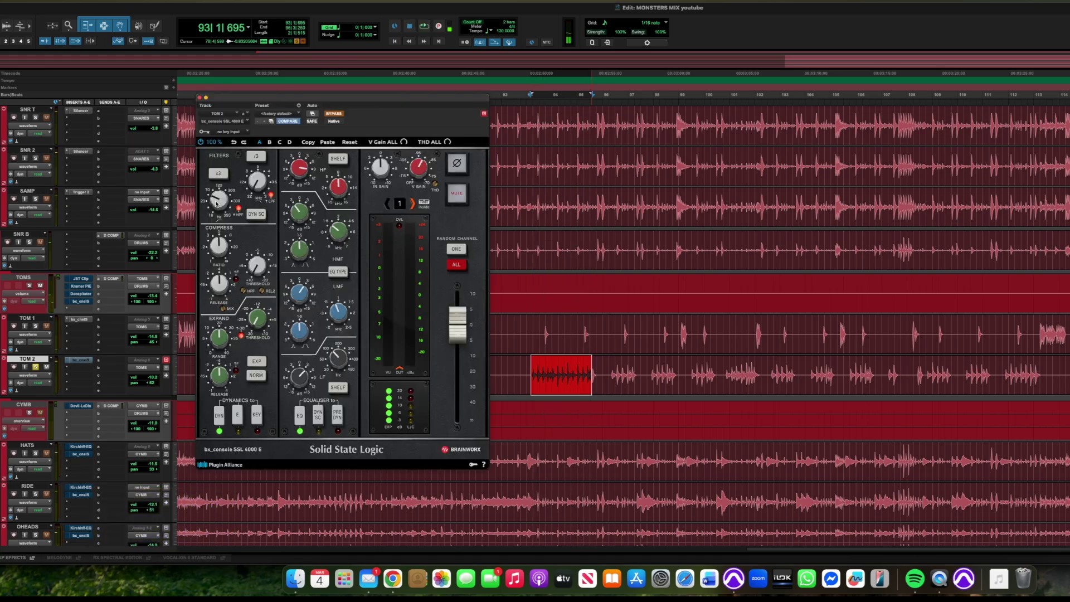
{"action": "mouse_move", "coordinate": [216, 203]}
{"action": "mouse_move", "coordinate": [342, 310]}
- Toggle the TOM 2 SSL console's bypass during playback to compare the sound, leave it active, and close the plugin window
{"action": "key", "text": "space"}
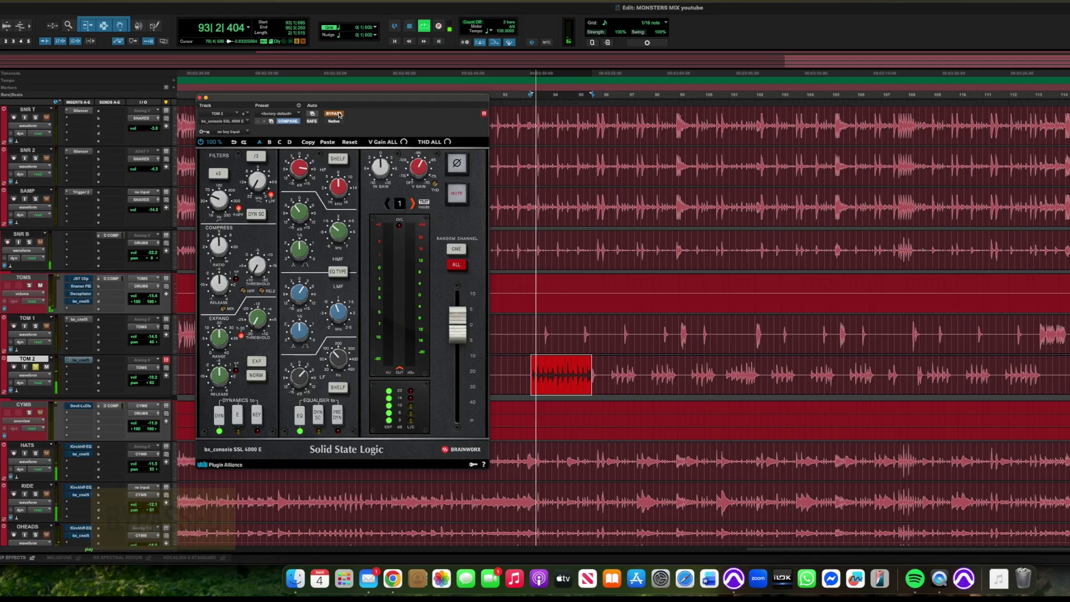
{"action": "left_click", "coordinate": [335, 113]}
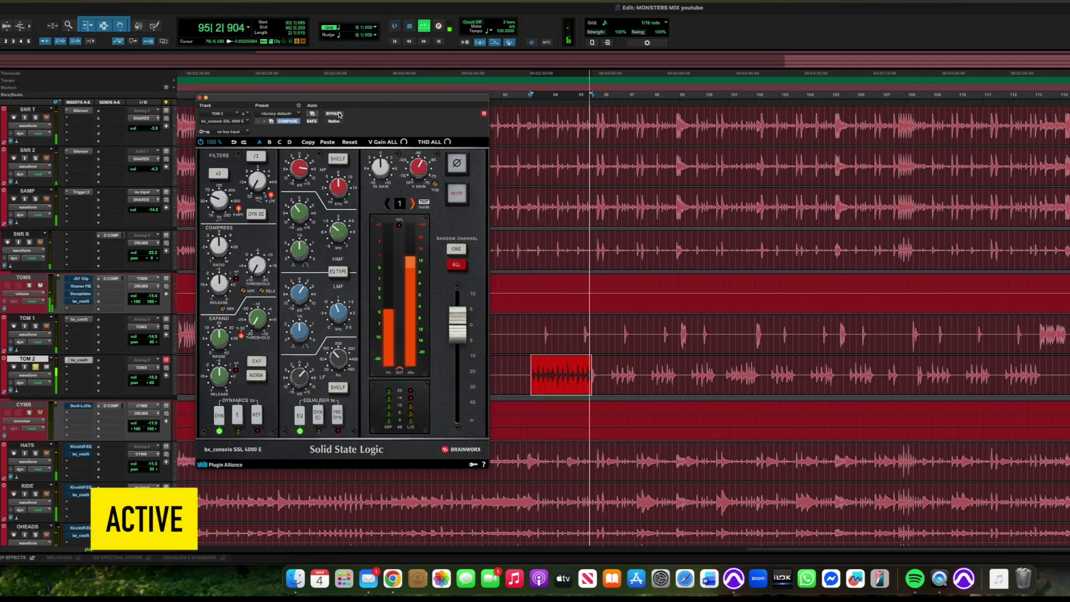
{"action": "left_click", "coordinate": [338, 115]}
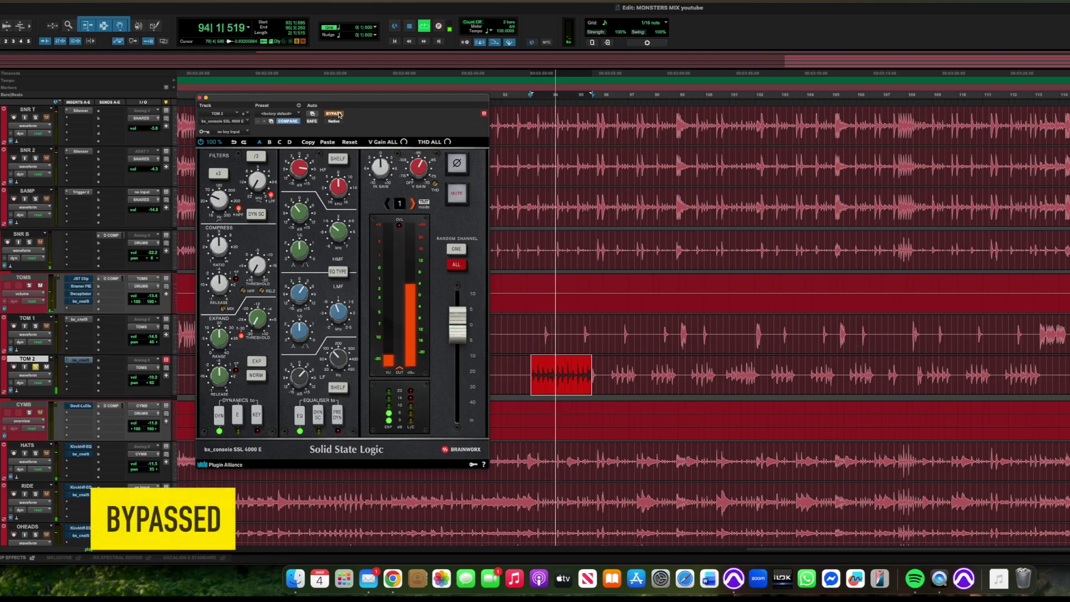
{"action": "left_click", "coordinate": [339, 114]}
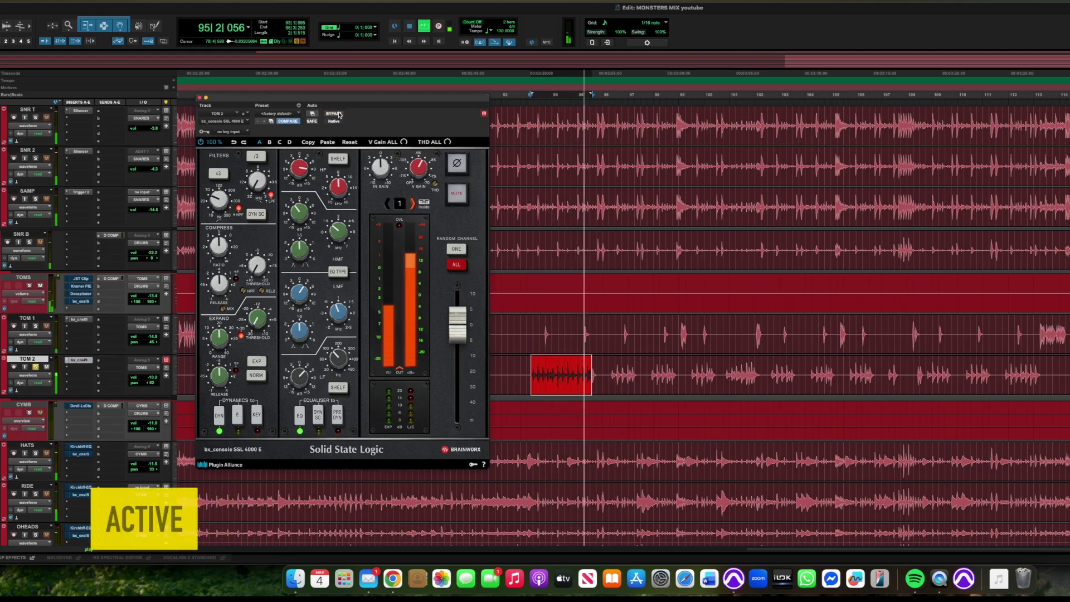
{"action": "mouse_move", "coordinate": [307, 171]}
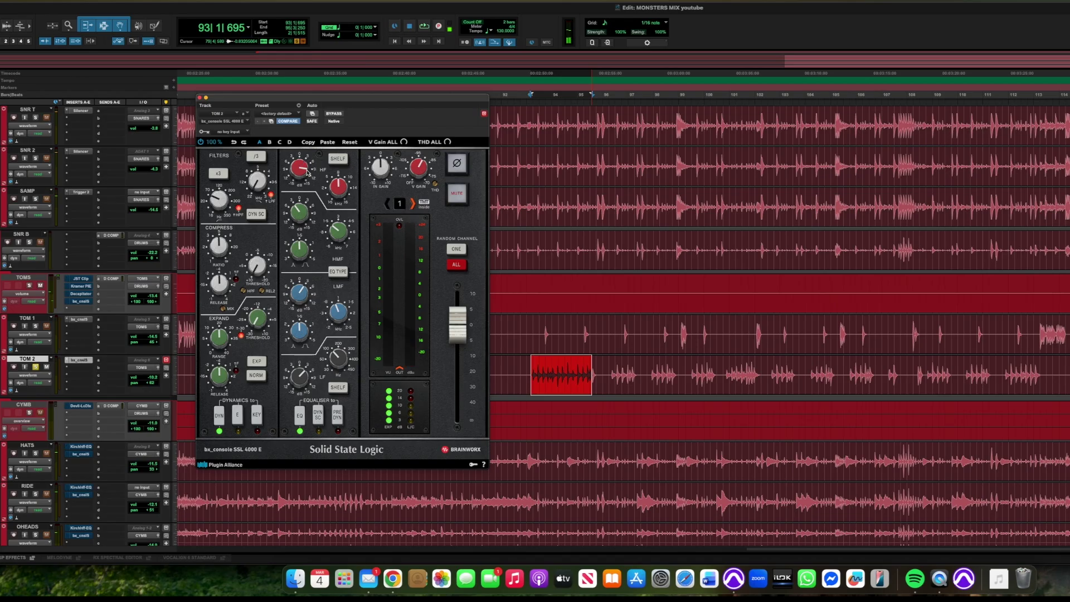
{"action": "key", "text": "super+w"}
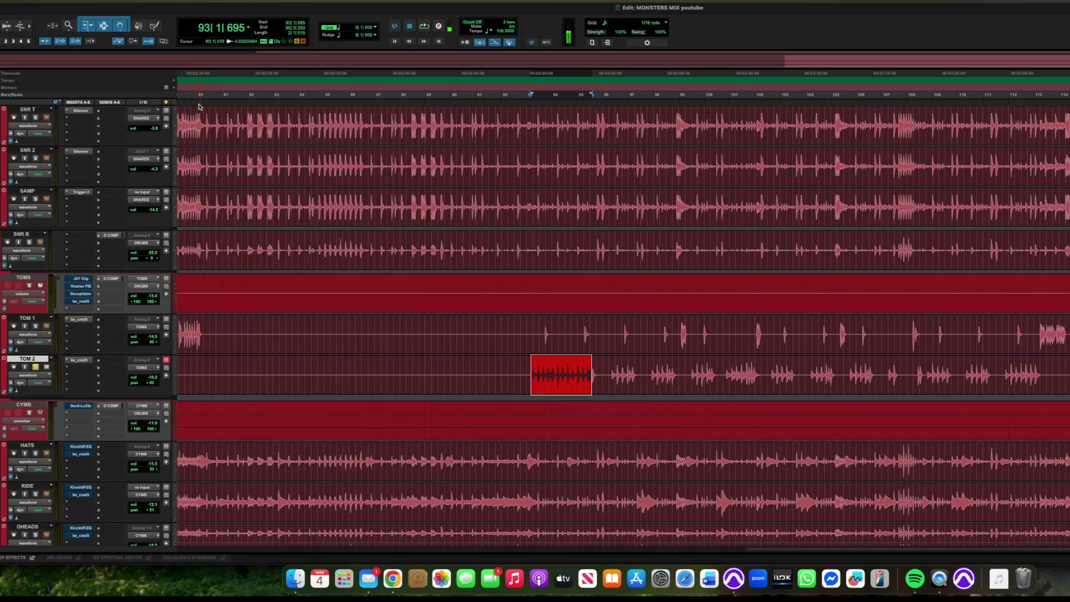
- Solo the TOMS bus instead of TOM 2 and compare its JST Clip bypassed and active during playback, leaving it active
{"action": "left_click", "coordinate": [82, 278]}
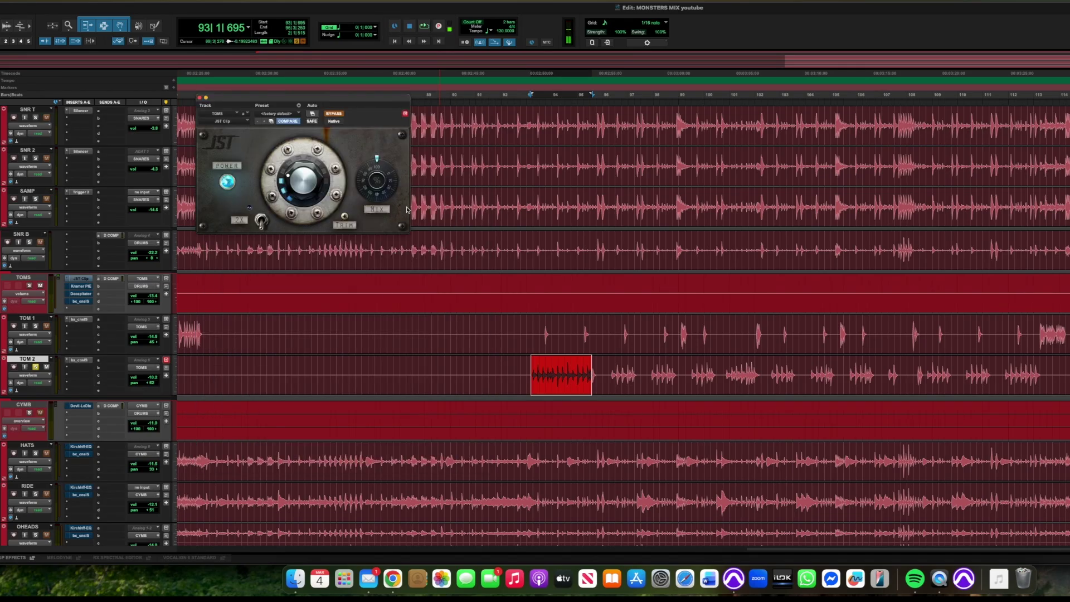
{"action": "left_click", "coordinate": [36, 366]}
{"action": "key", "text": "space"}
{"action": "left_click", "coordinate": [338, 116]}
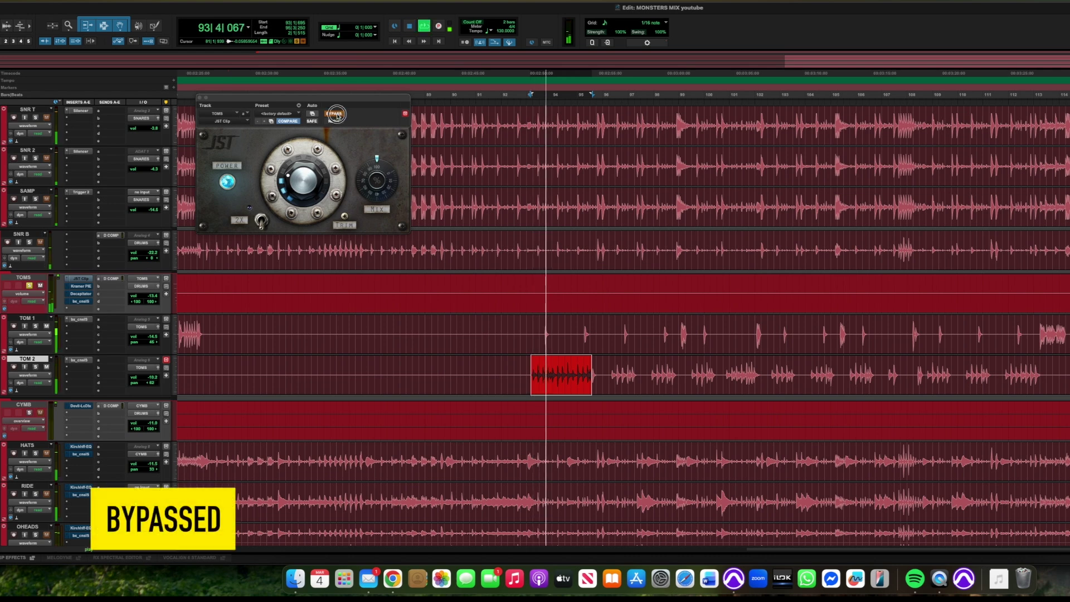
{"action": "left_click", "coordinate": [337, 115]}
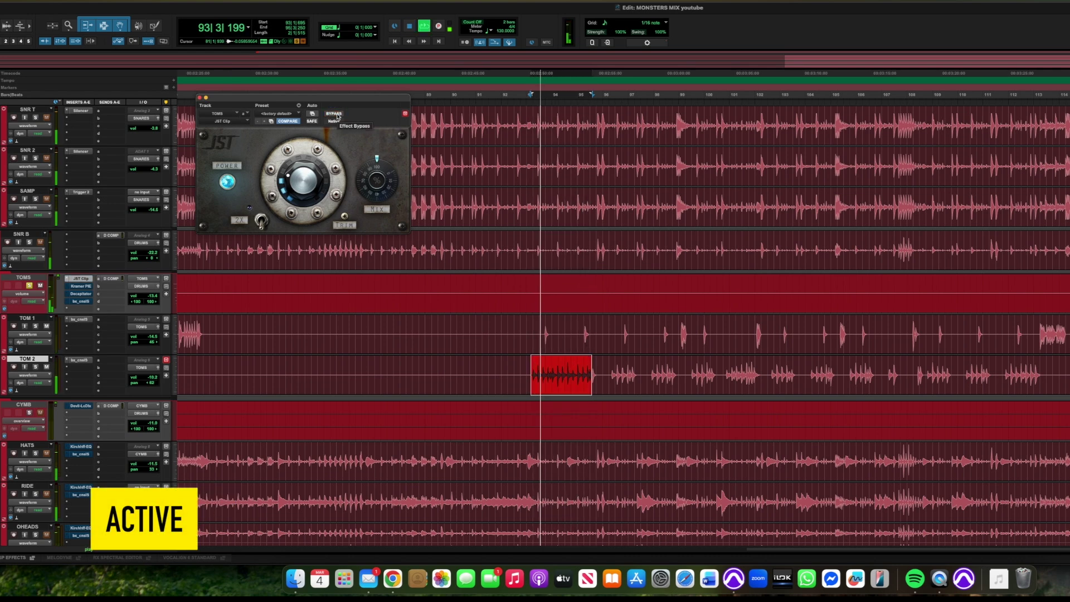
{"action": "left_click", "coordinate": [337, 115]}
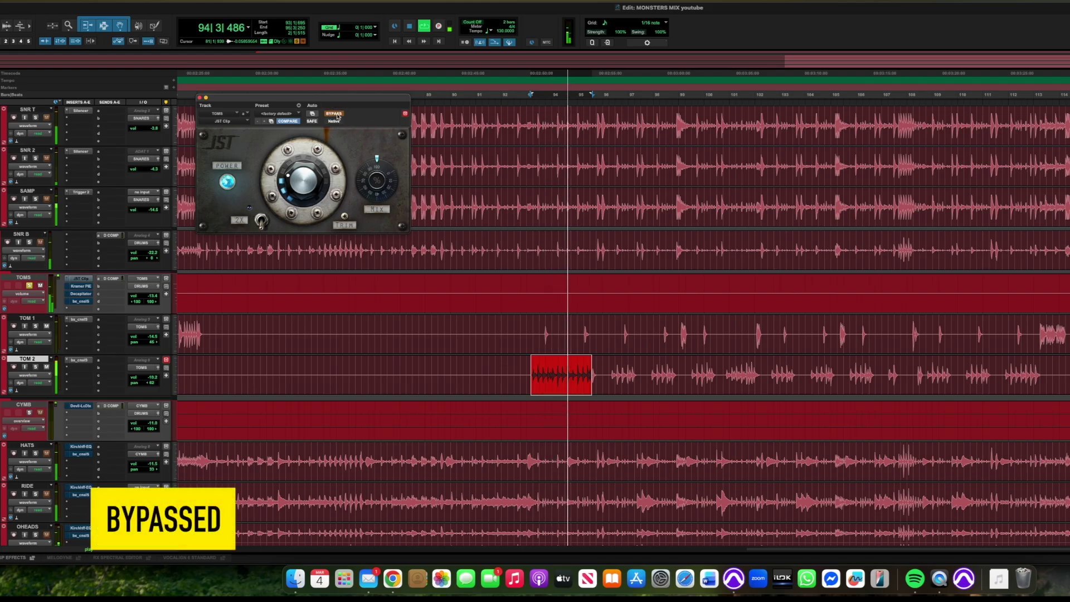
{"action": "left_click", "coordinate": [337, 115]}
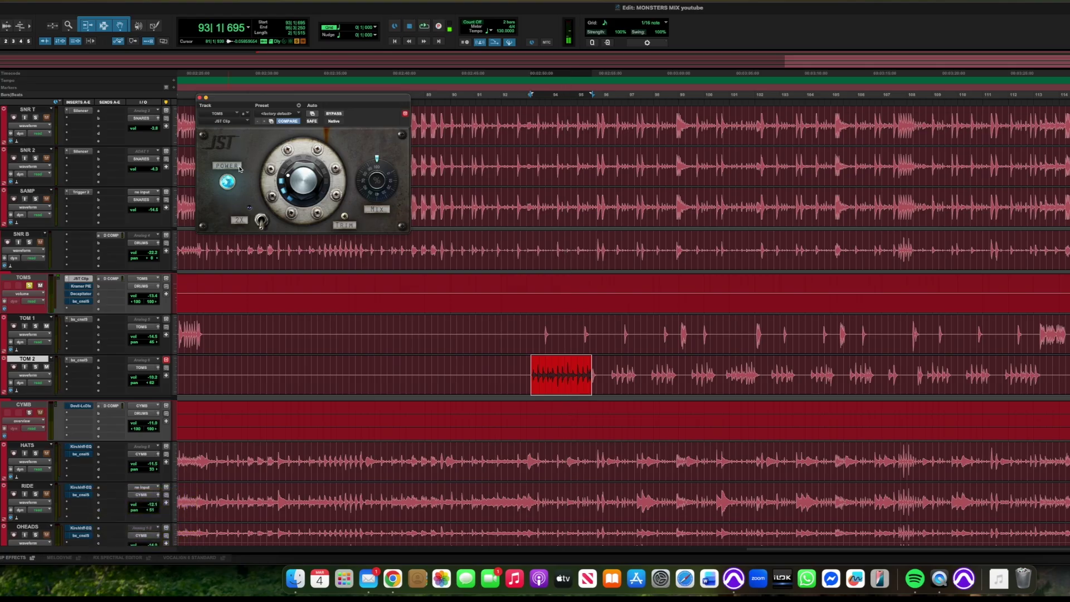
- Open Kramer PIE on the TOMS bus and toggle its bypass during playback, leaving the compressor active and stopping playback
{"action": "left_click", "coordinate": [89, 286]}
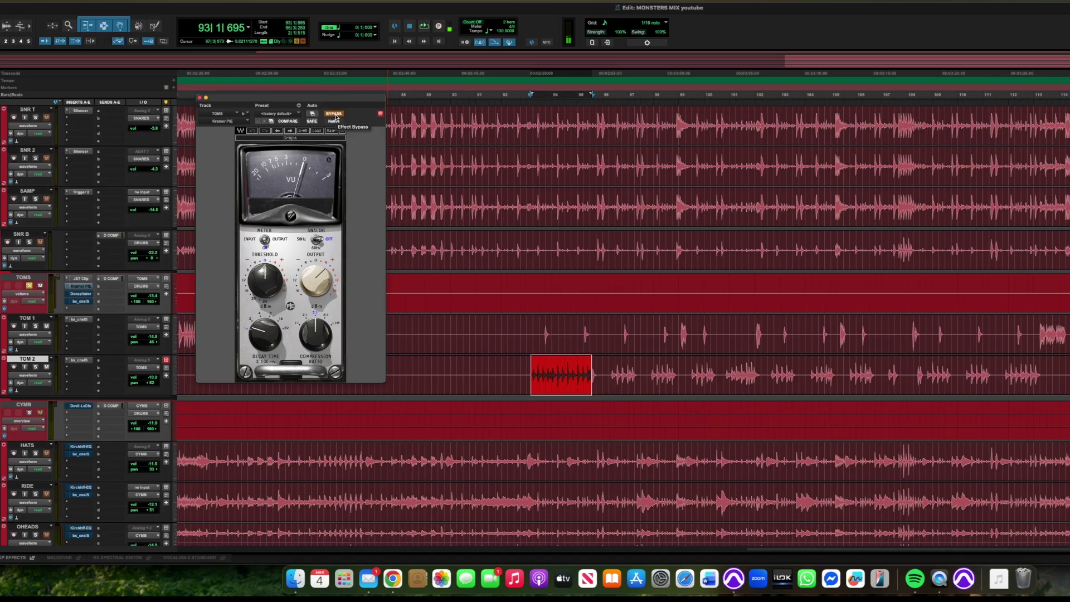
{"action": "key", "text": "space"}
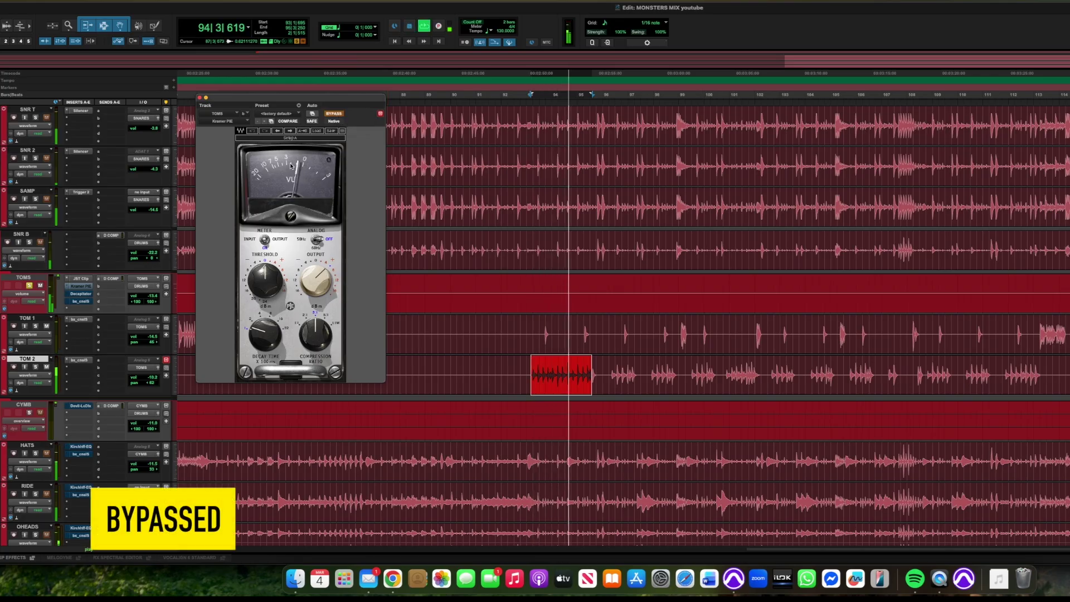
{"action": "left_click", "coordinate": [334, 114]}
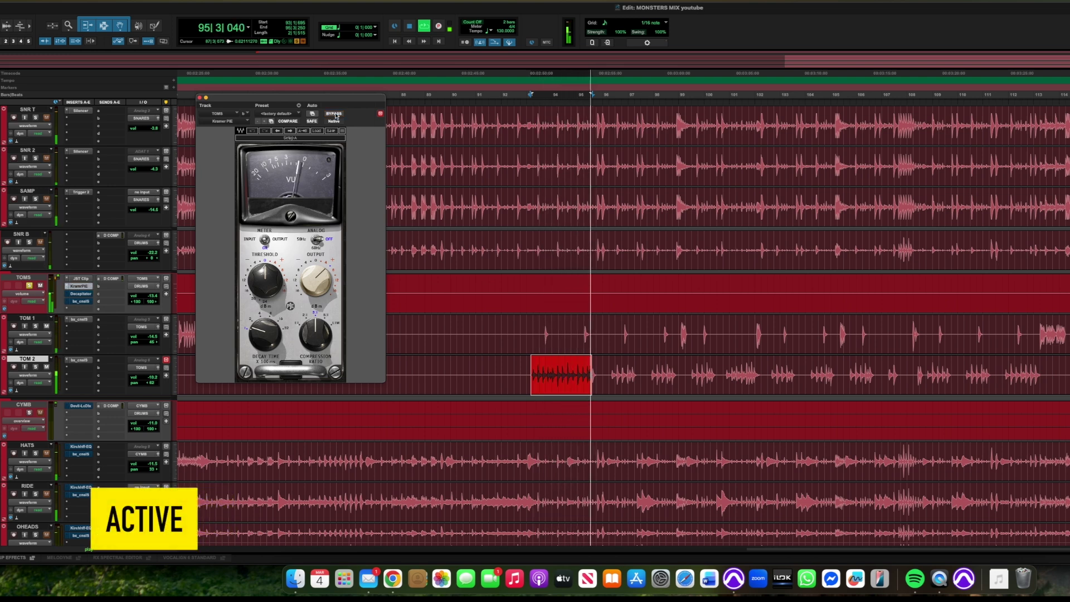
{"action": "left_click", "coordinate": [335, 114]}
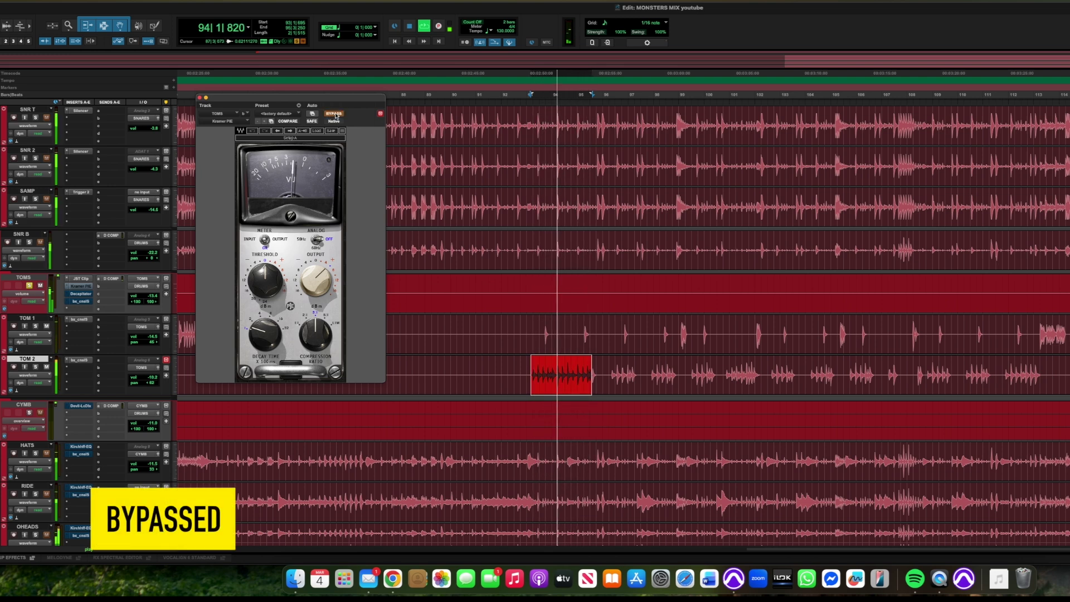
{"action": "left_click", "coordinate": [334, 113]}
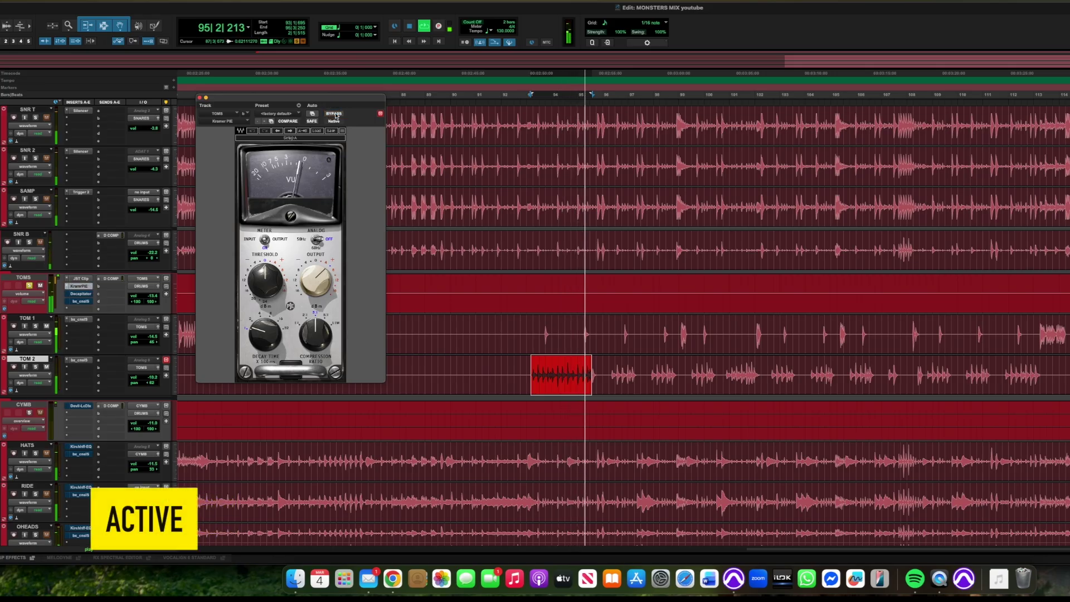
{"action": "key", "text": "space"}
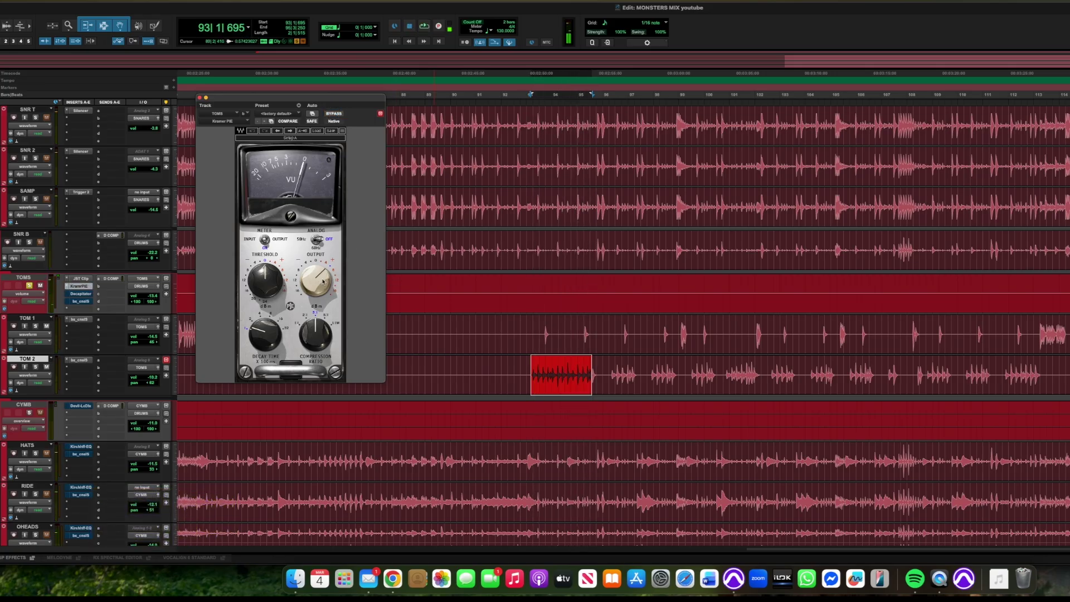
- Bypass Kramer PIE and replay the toms, then reactivate it during playback for another comparison and stop
{"action": "left_click", "coordinate": [324, 282]}
{"action": "left_click", "coordinate": [339, 115]}
{"action": "key", "text": "space"}
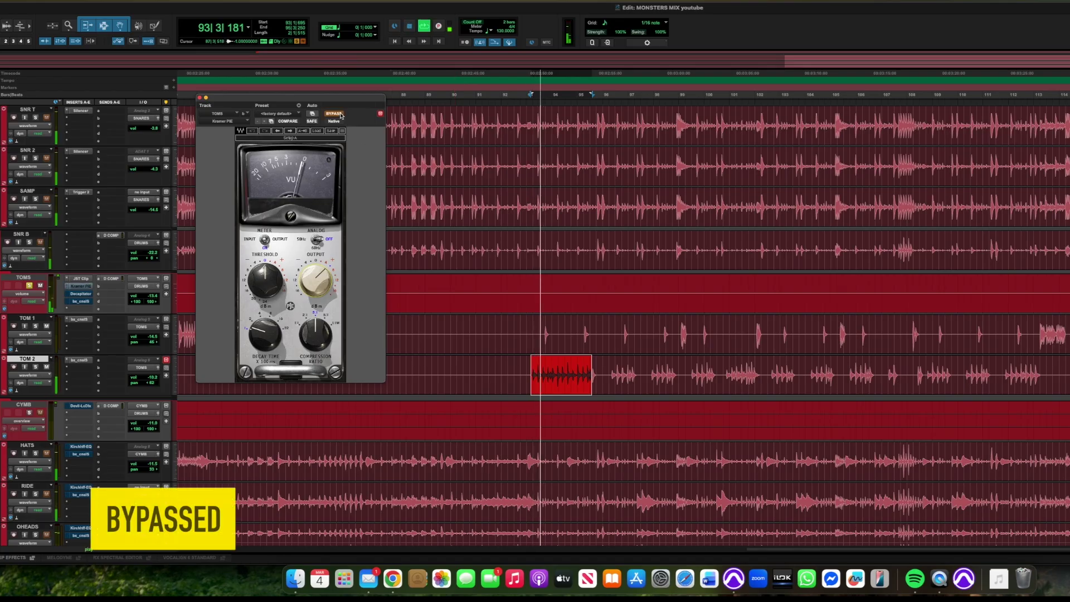
{"action": "left_click", "coordinate": [340, 114]}
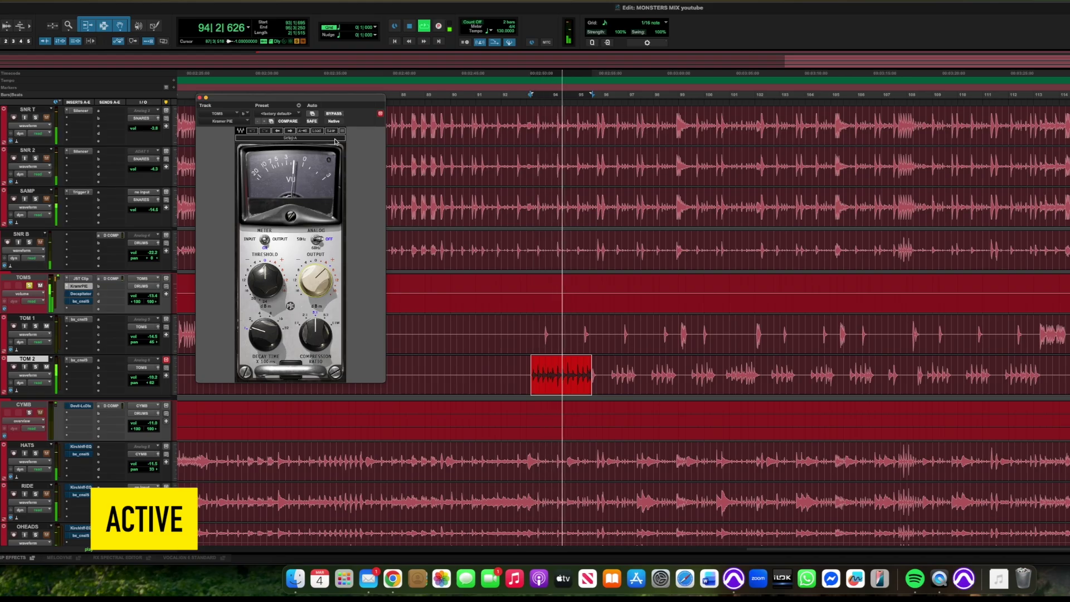
{"action": "key", "text": "space"}
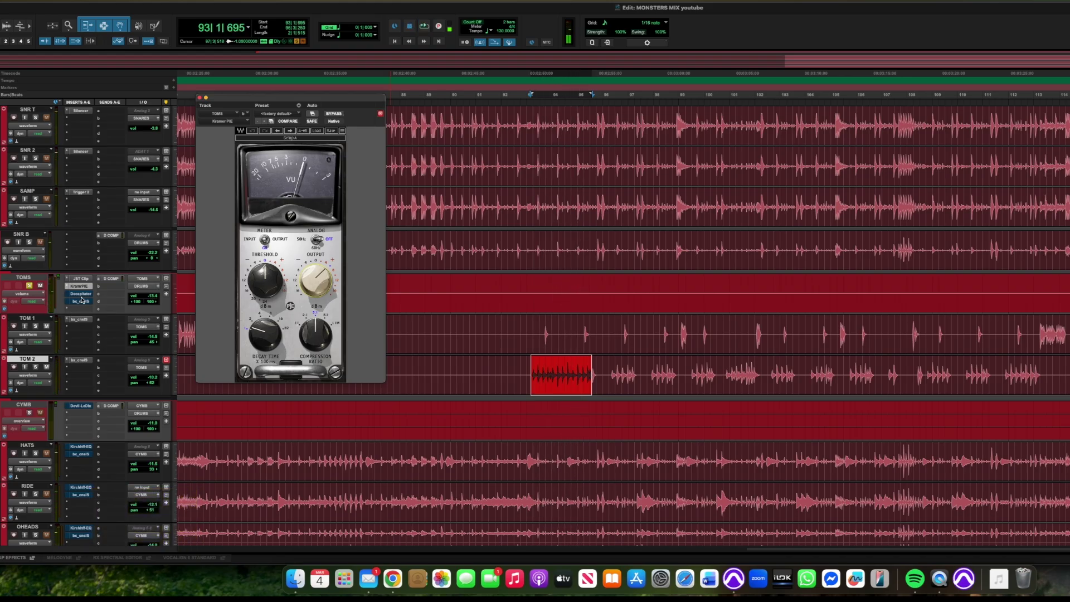
- Open Decapitator on the TOMS bus and toggle its bypass during playback to compare the saturation, leaving it active
{"action": "left_click", "coordinate": [81, 294]}
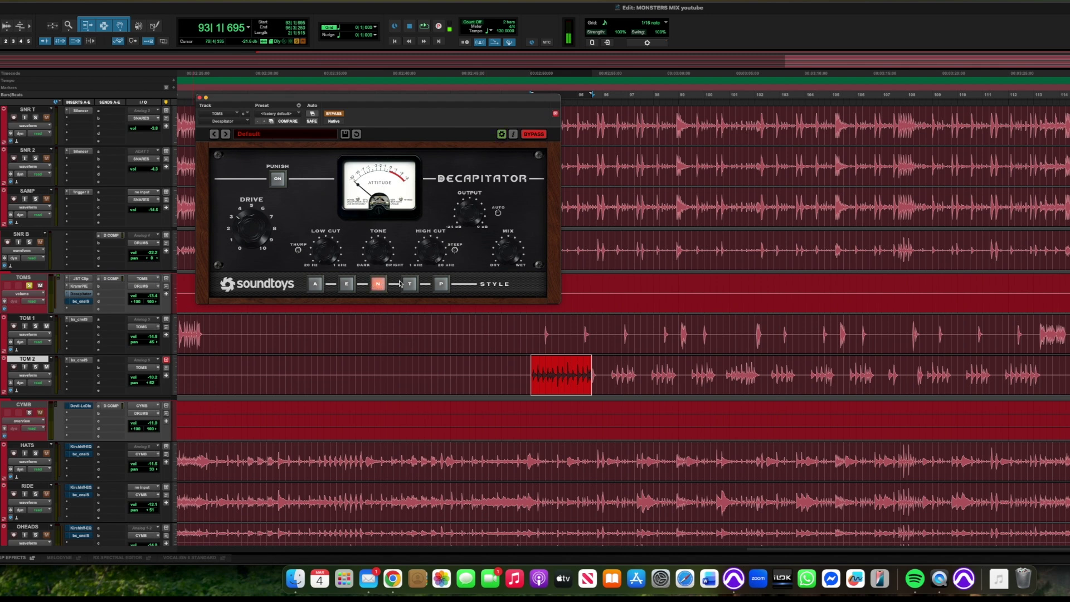
{"action": "key", "text": "space"}
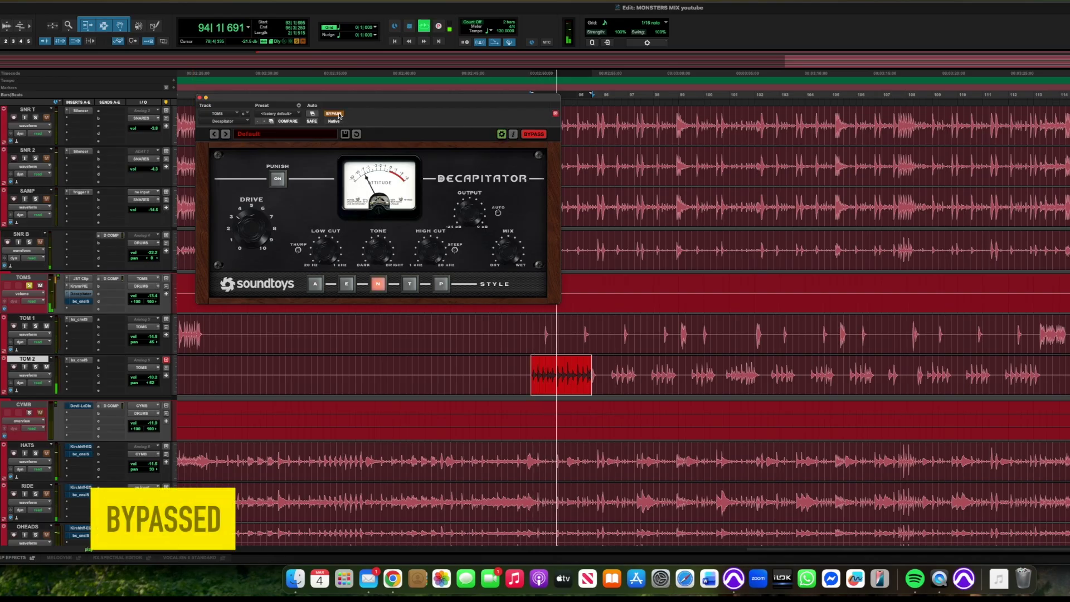
{"action": "left_click", "coordinate": [334, 114]}
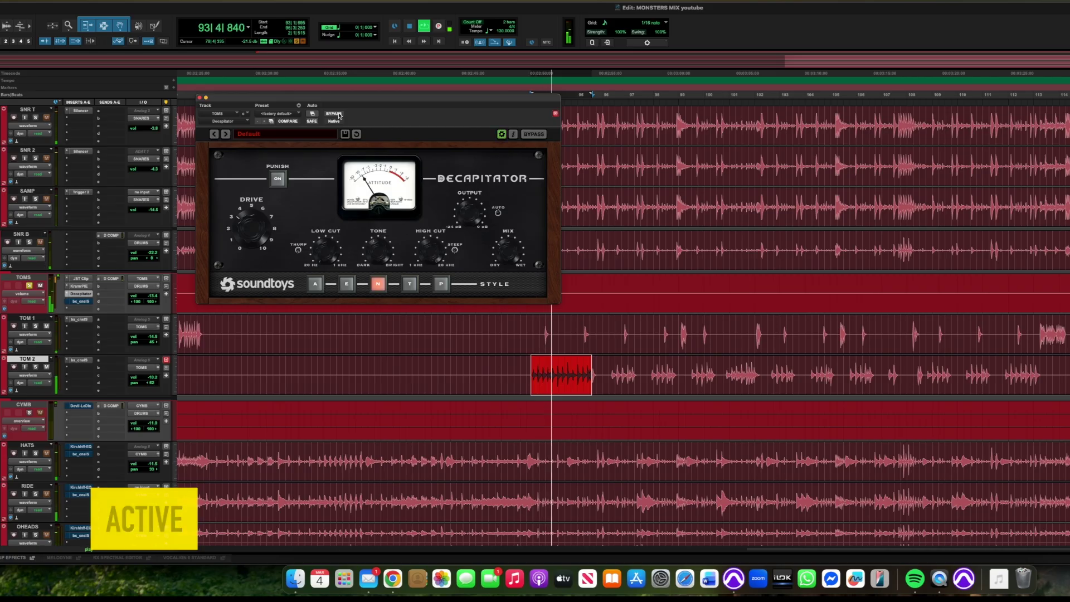
{"action": "left_click", "coordinate": [335, 114]}
{"action": "left_click", "coordinate": [335, 114]}
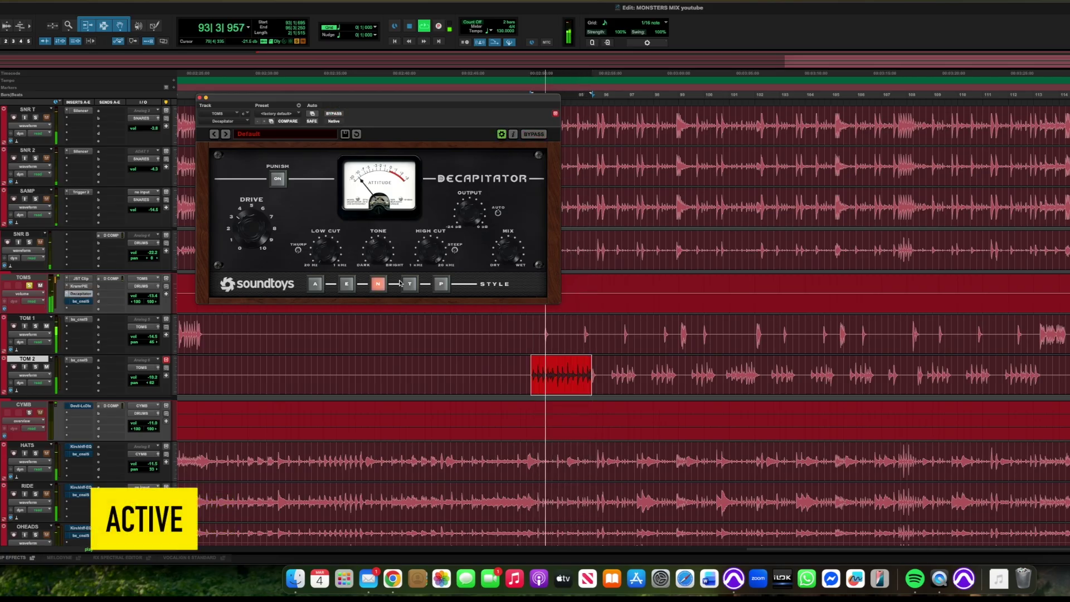
- Bypass and reactivate Decapitator on the TOMS bus during playback for one more comparison
{"action": "left_click", "coordinate": [336, 115]}
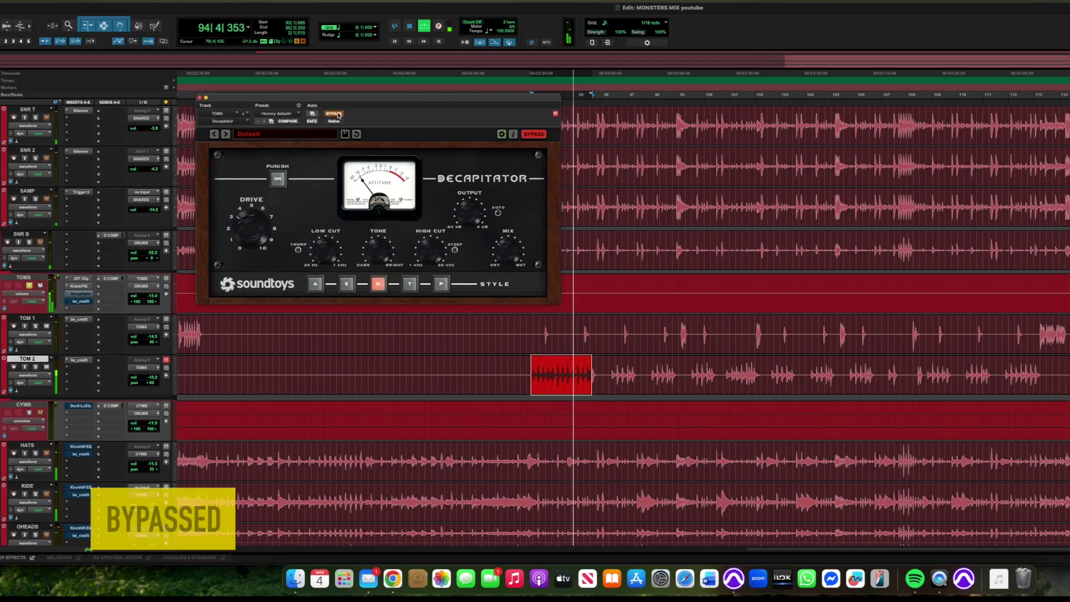
{"action": "left_click", "coordinate": [337, 115]}
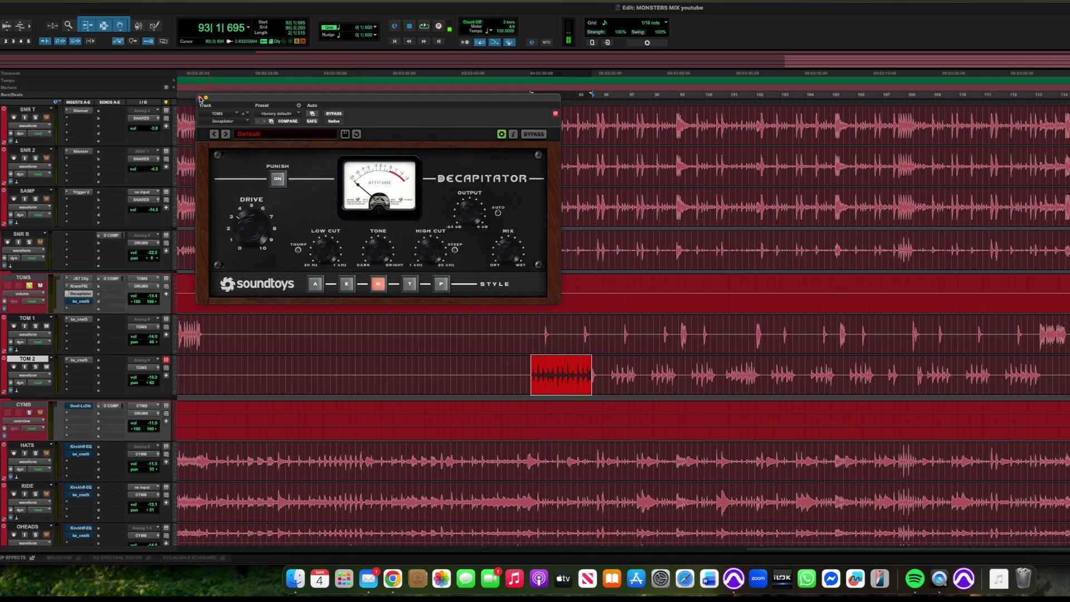
- Open bx_console SSL 4000 E on the TOMS bus, compare it bypassed and active during playback, leave it active and close it
{"action": "left_click", "coordinate": [81, 301]}
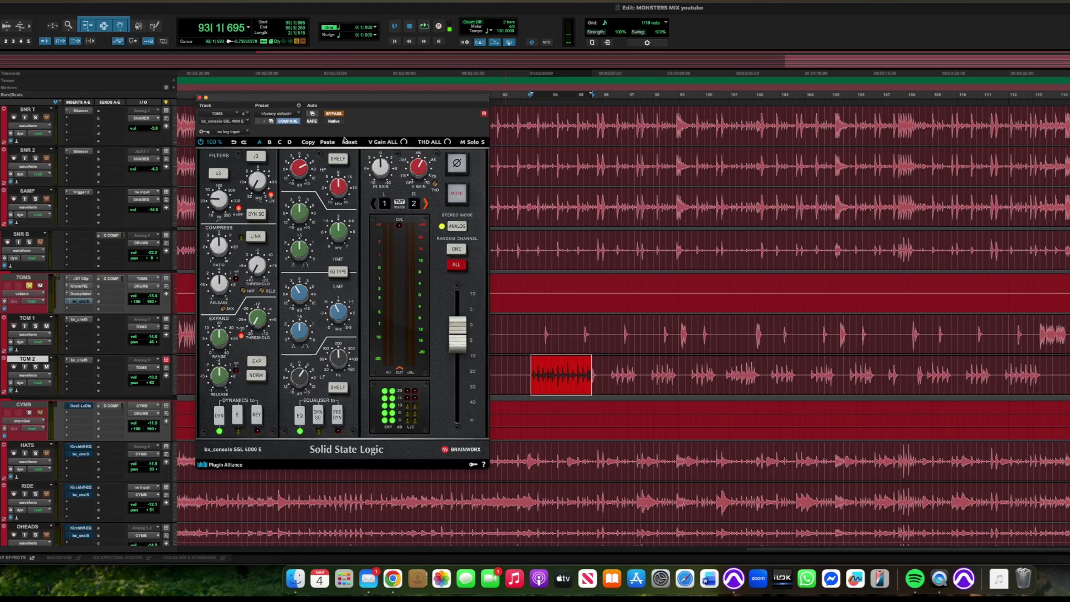
{"action": "key", "text": "space"}
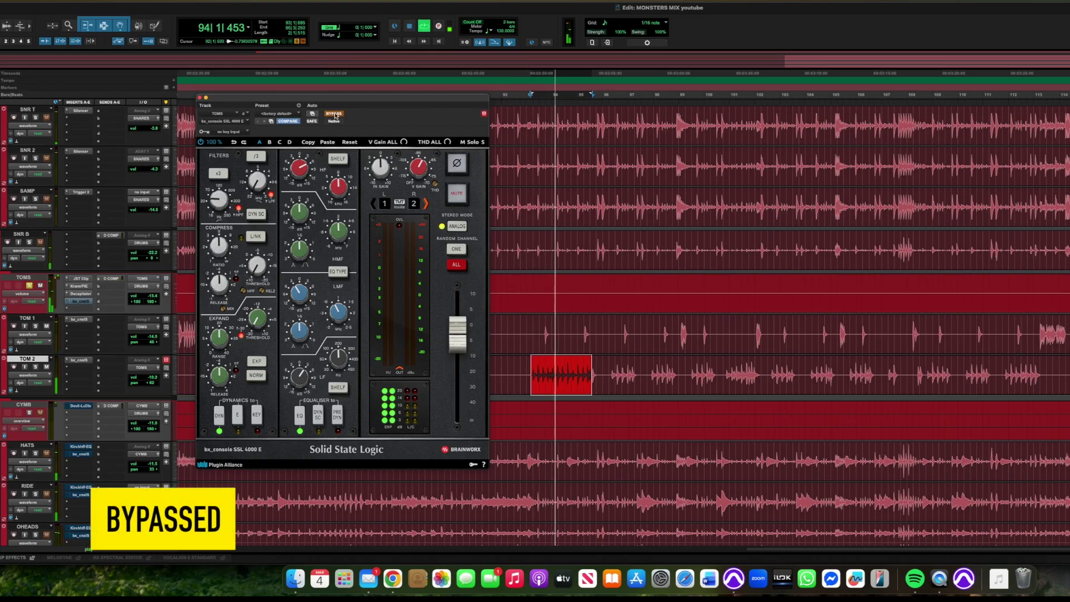
{"action": "left_click", "coordinate": [335, 115]}
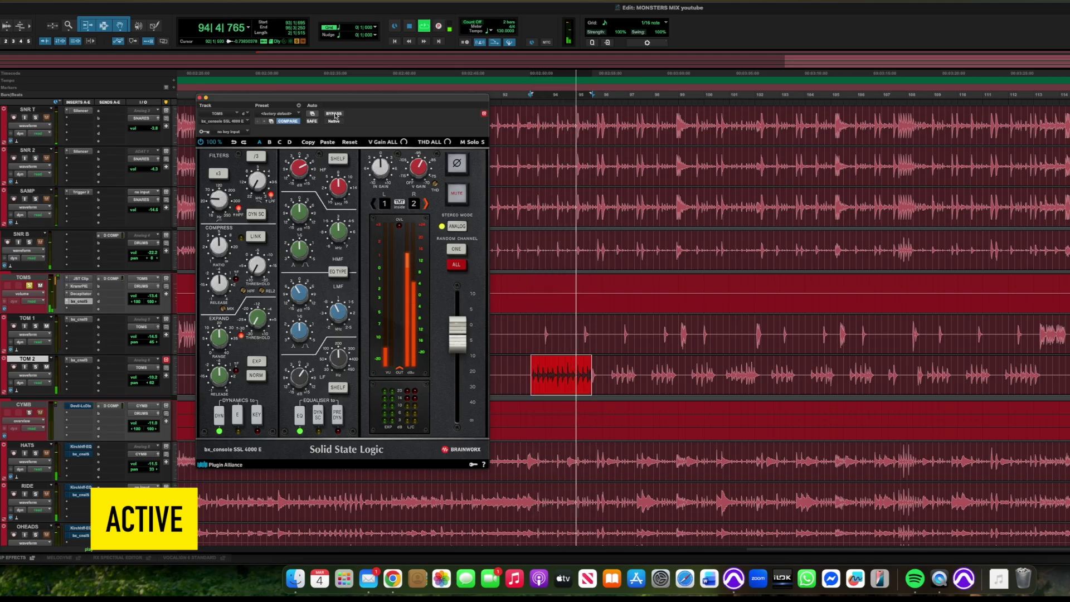
{"action": "left_click", "coordinate": [334, 114]}
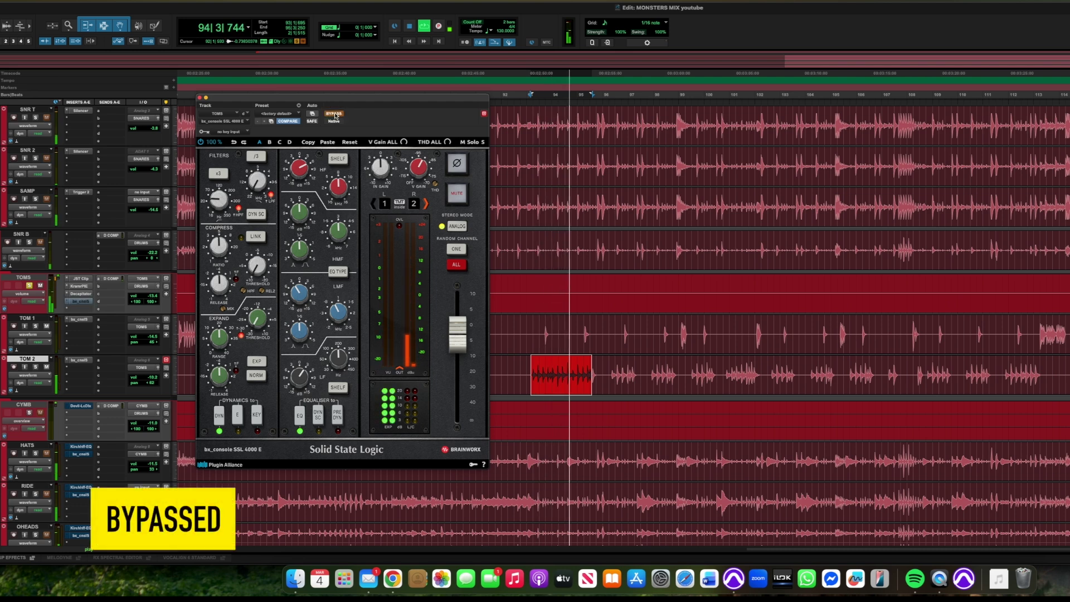
{"action": "left_click", "coordinate": [335, 114]}
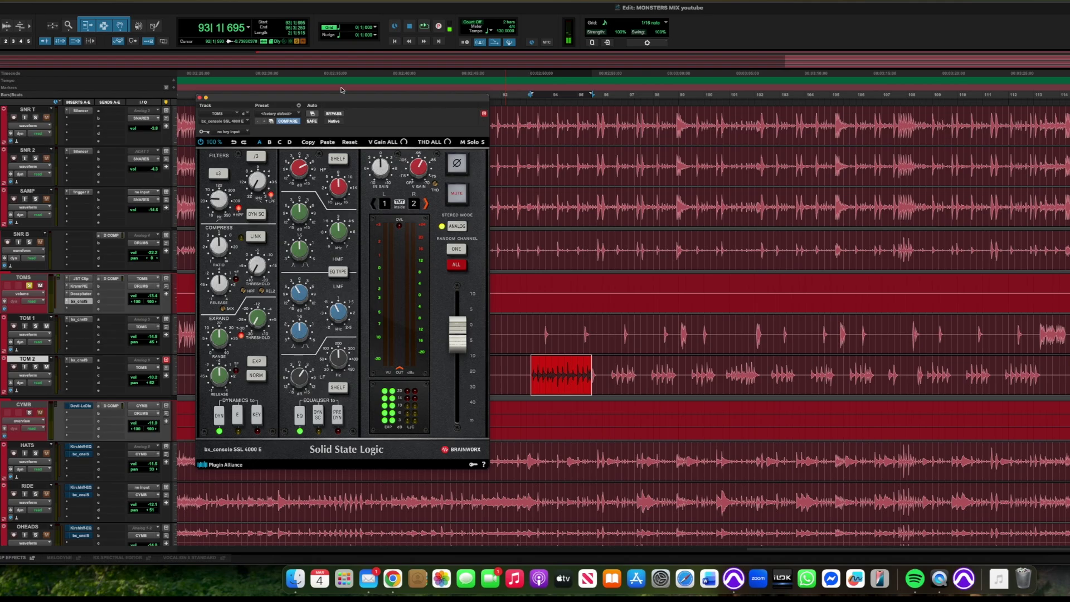
{"action": "left_click", "coordinate": [199, 98]}
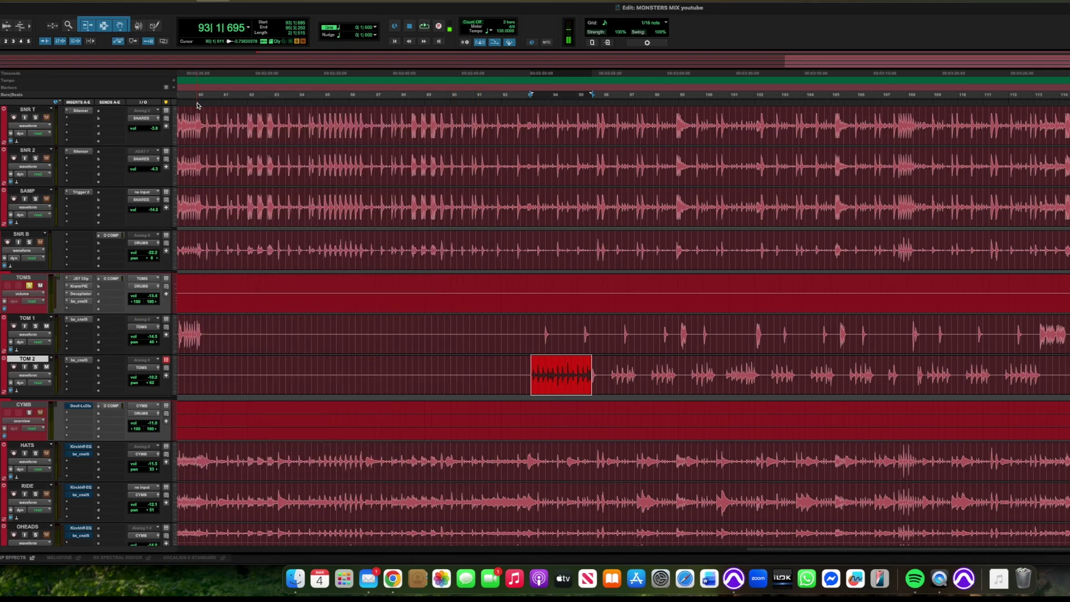
- Switch to the mixer view and inspect the D PLATE send level of the TOMS bus, closing the send window again
{"action": "key", "text": "super+equal"}
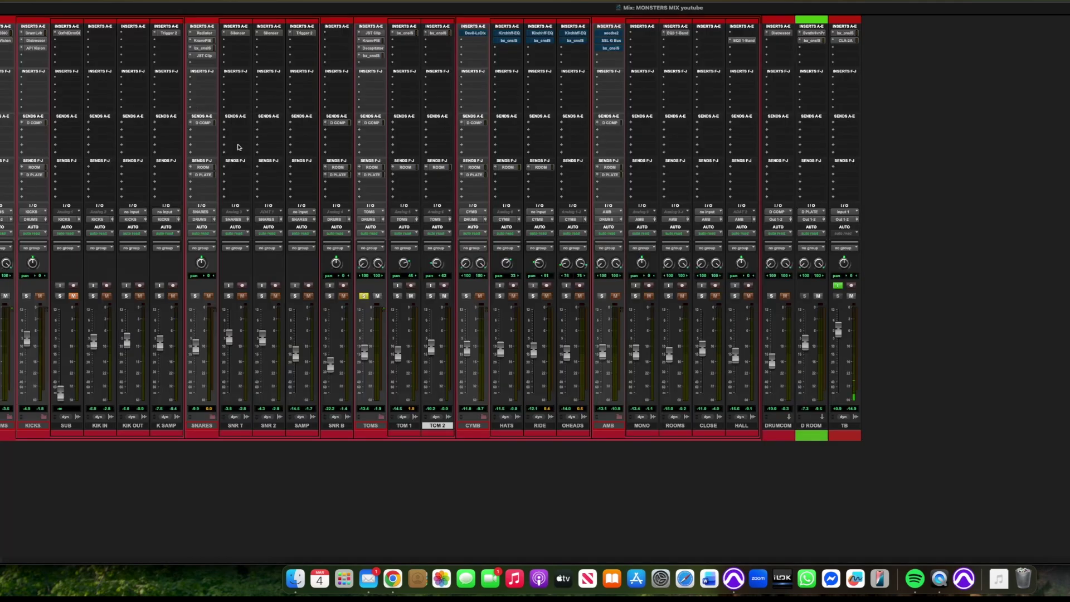
{"action": "left_click", "coordinate": [377, 176]}
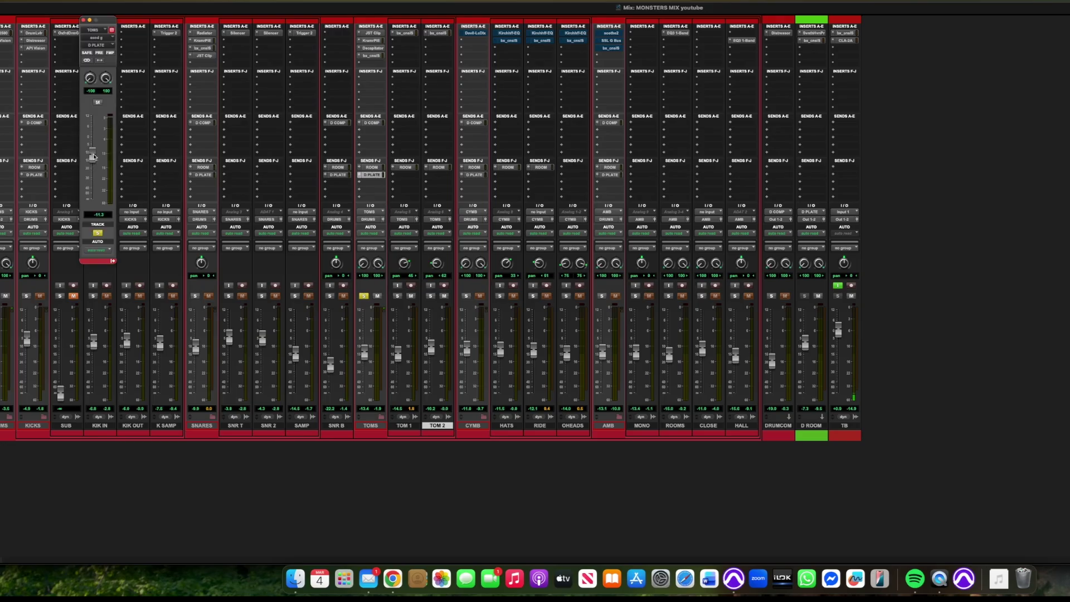
{"action": "left_click", "coordinate": [83, 20]}
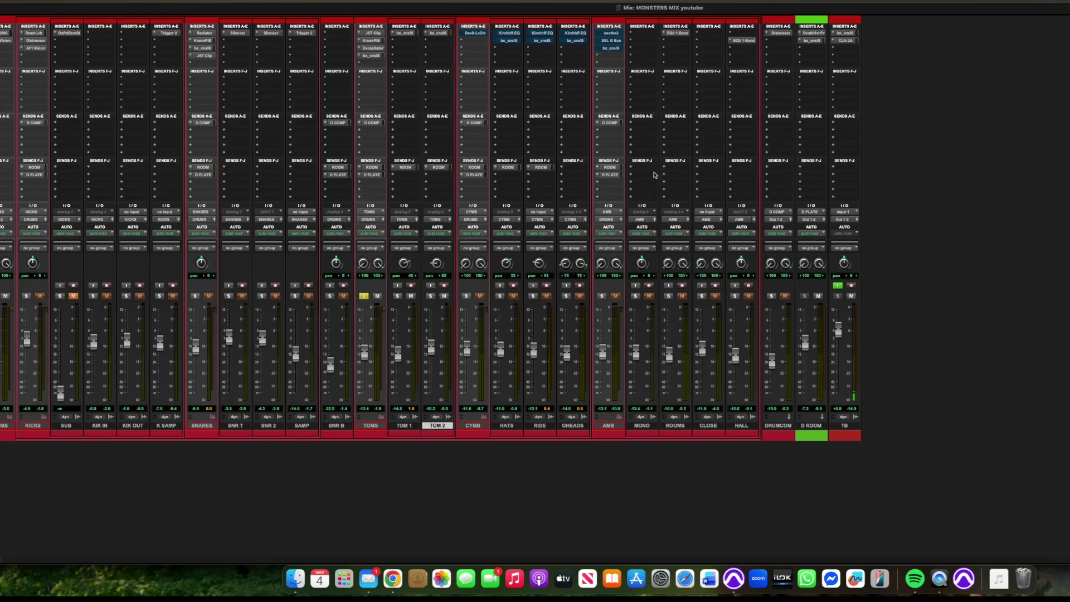
- Toggle the mute of the D ROOM return track during playback to compare the toms with and without reverb, leaving it unmuted
{"action": "left_click", "coordinate": [818, 296]}
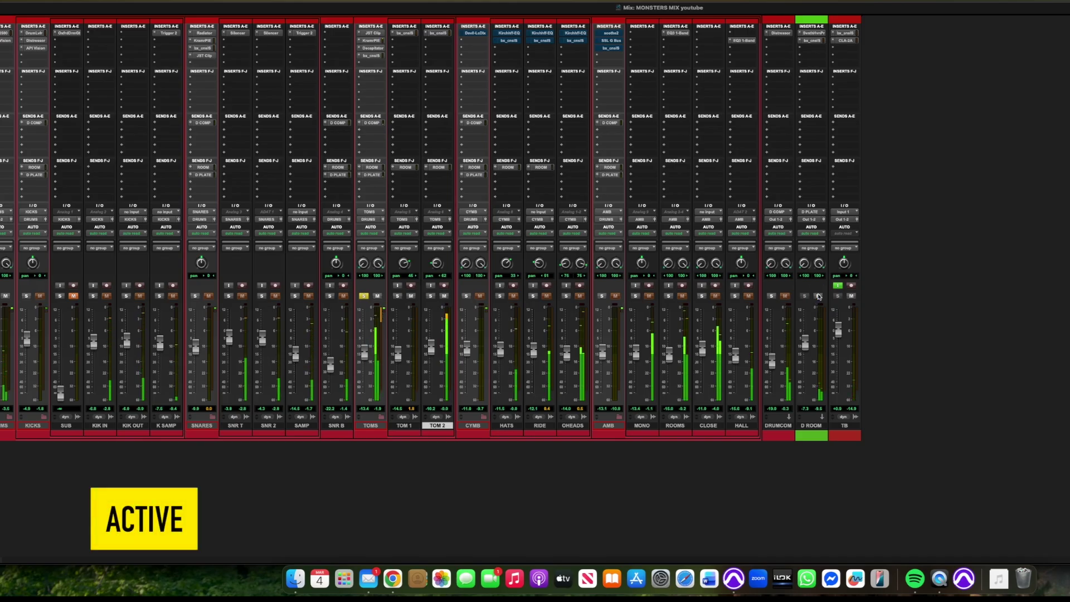
{"action": "left_click", "coordinate": [818, 296]}
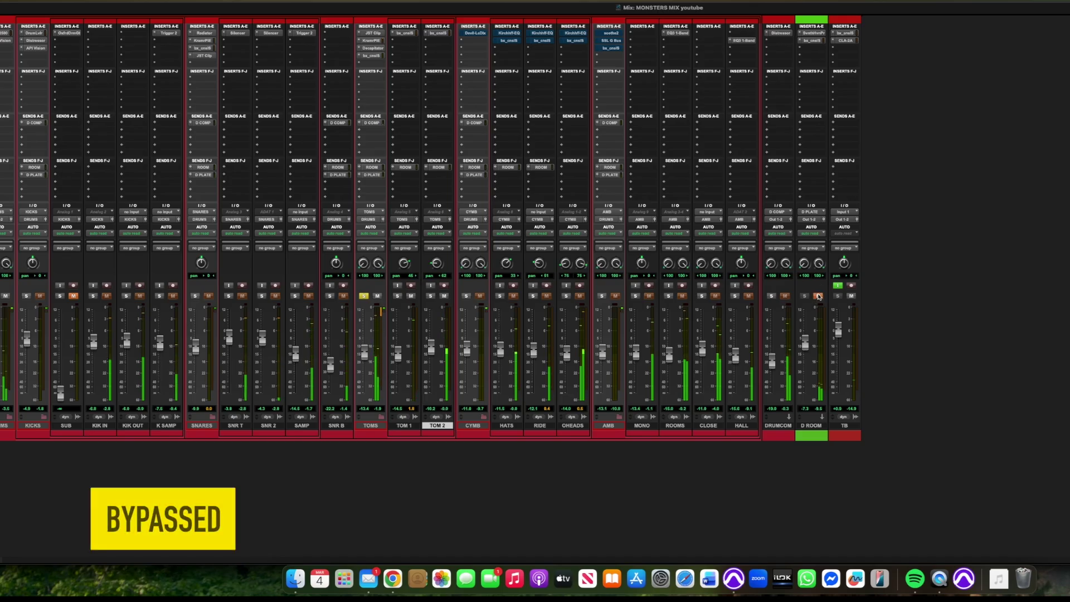
{"action": "left_click", "coordinate": [818, 297]}
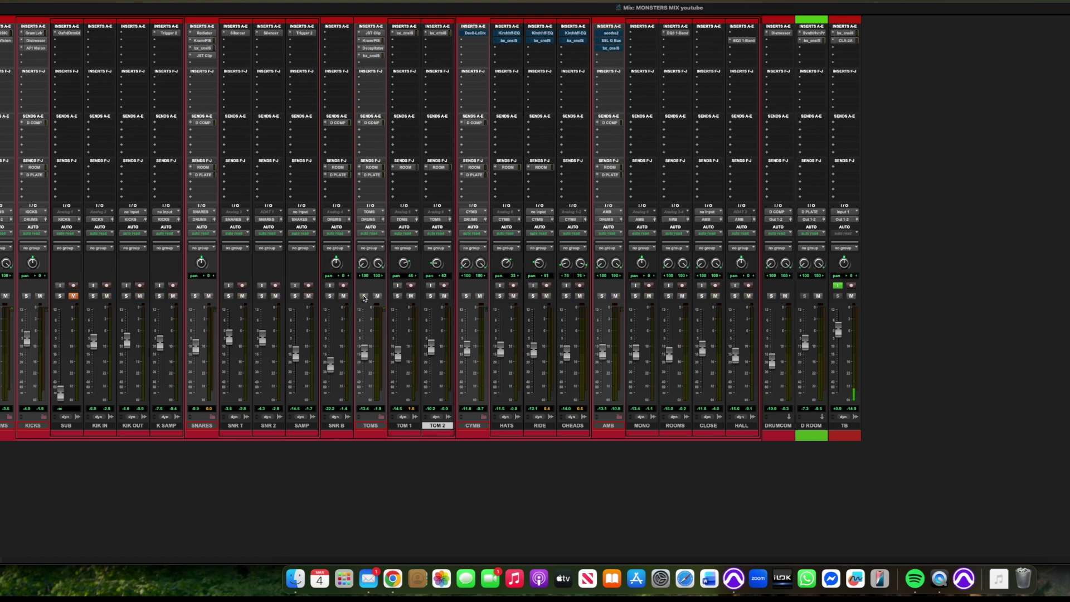
- Return to the edit view, solo CYMS instead of TOMS and play the HATS, RIDE and OHEADS passage from about bar 83 to 88
{"action": "key", "text": "super+equal"}
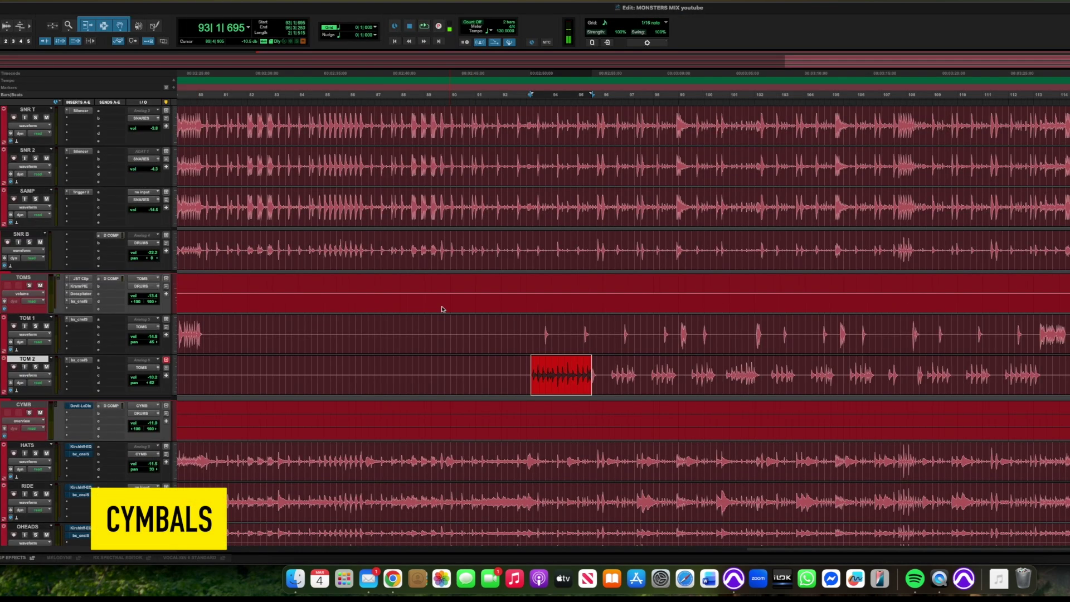
{"action": "scroll", "coordinate": [237, 294], "scroll_direction": "down", "scroll_amount": 2}
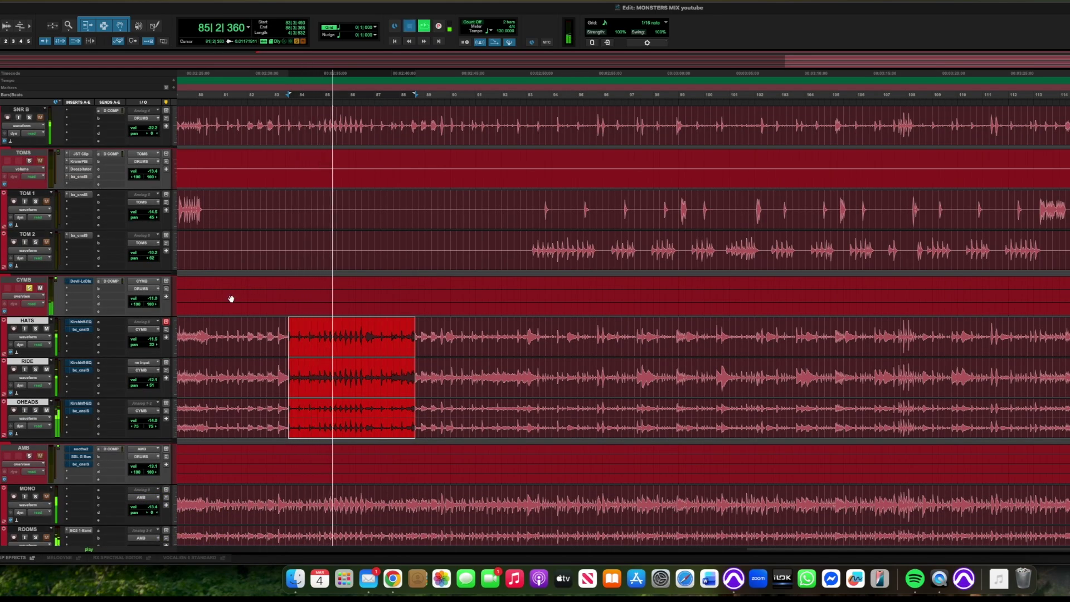
{"action": "key", "text": "space"}
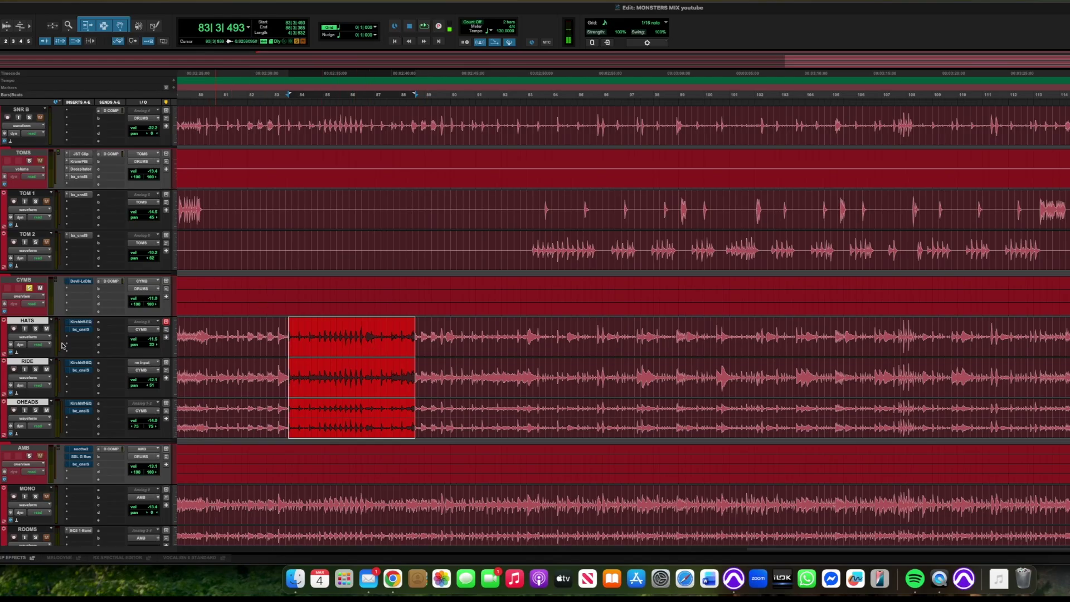
- Select the HATS passage from about bar 54 to 59, solo HATS and play it unprocessed
{"action": "scroll", "coordinate": [308, 361], "scroll_direction": "left", "scroll_amount": 10}
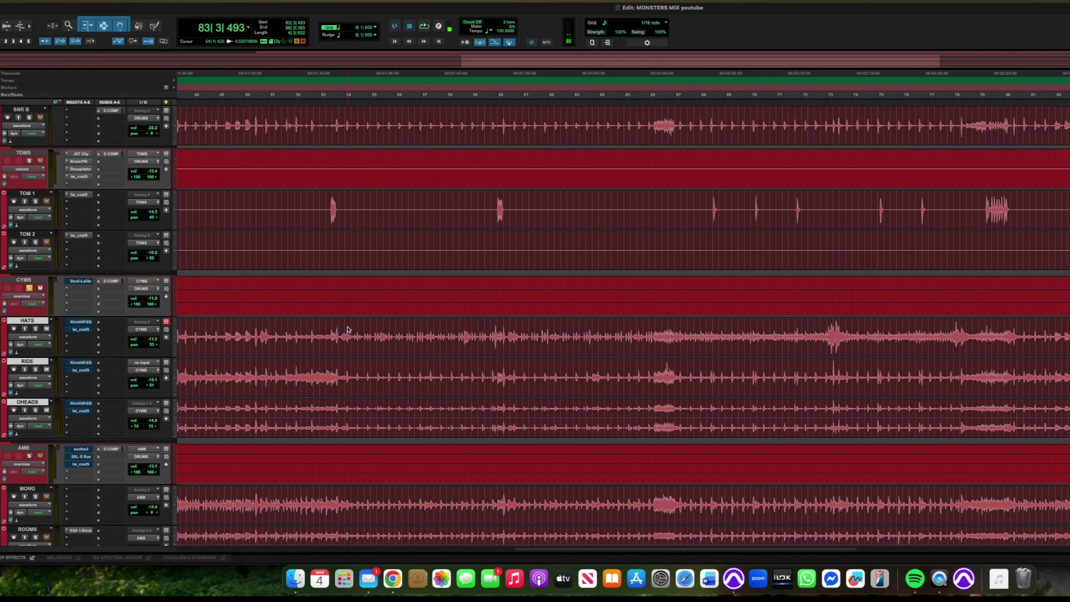
{"action": "left_click_drag", "start_coordinate": [347, 329], "coordinate": [488, 329]}
{"action": "key", "text": "space"}
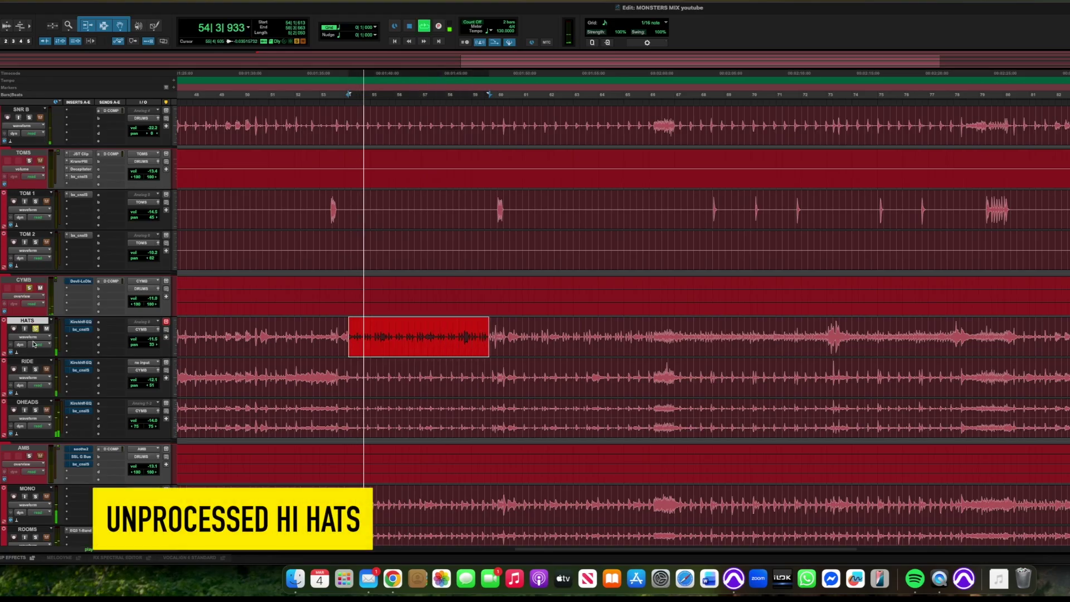
- Open Kirchhoff-EQ on HATS, activate it and move the narrow low bell cut to 196.39 Hz at -8.02 dB during playback
{"action": "left_click", "coordinate": [83, 322]}
{"action": "key", "text": "space"}
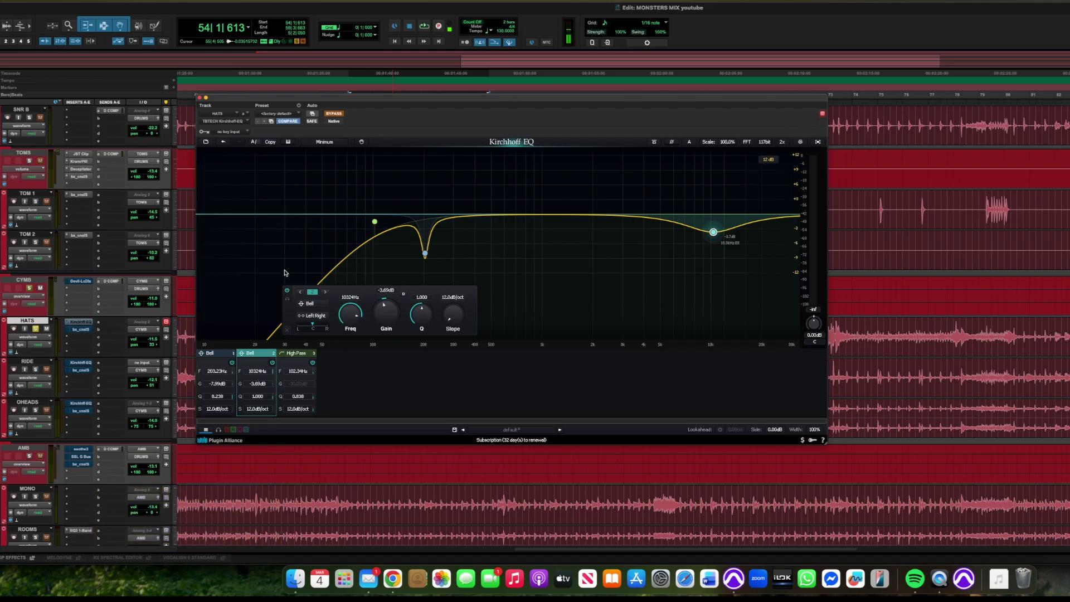
{"action": "left_click", "coordinate": [425, 254]}
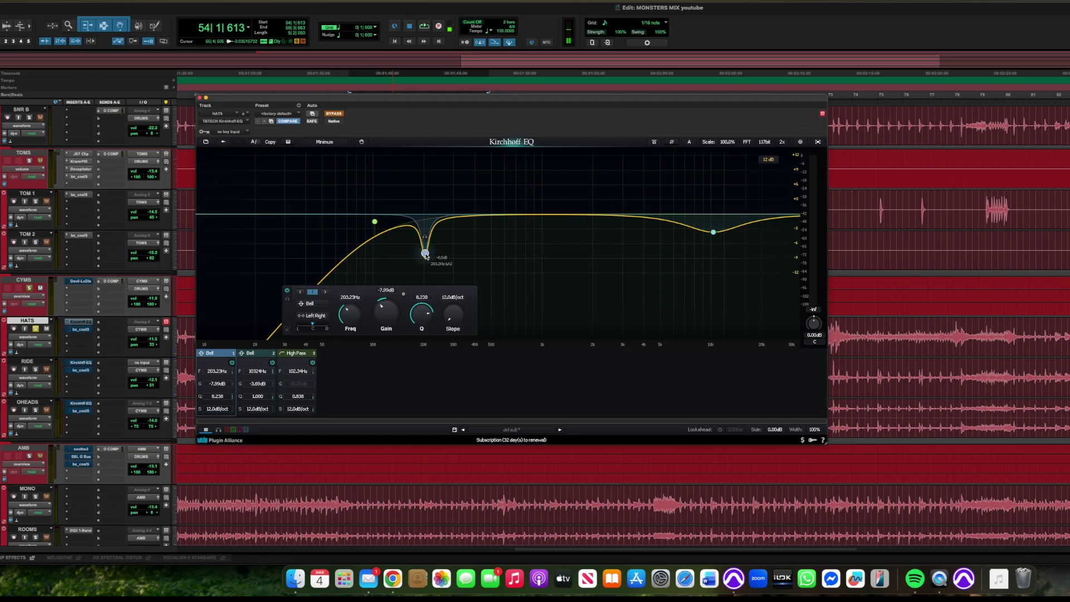
{"action": "key", "text": "space"}
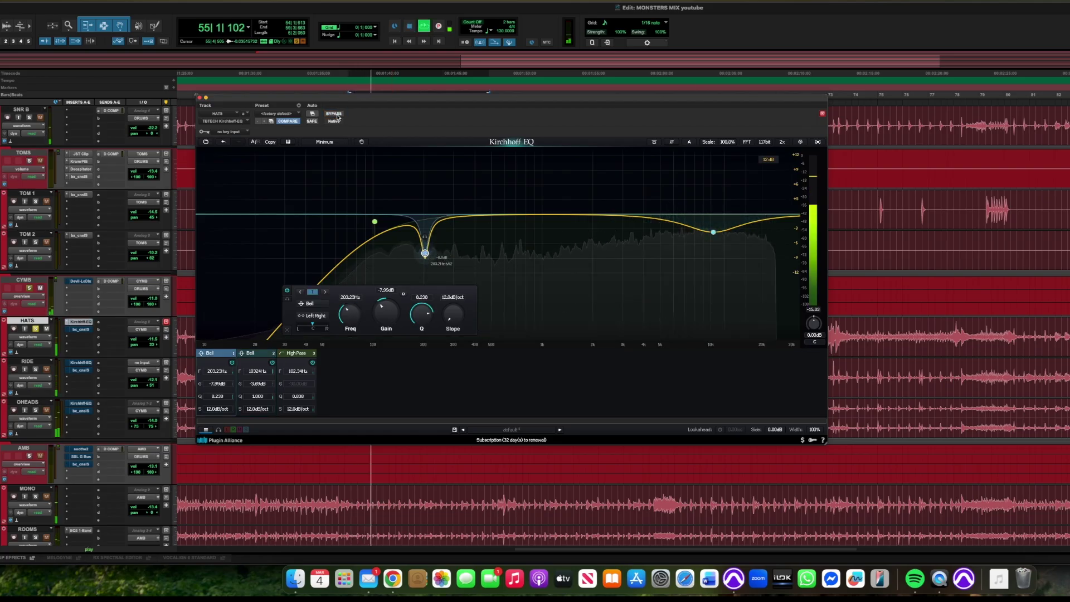
{"action": "left_click", "coordinate": [427, 239]}
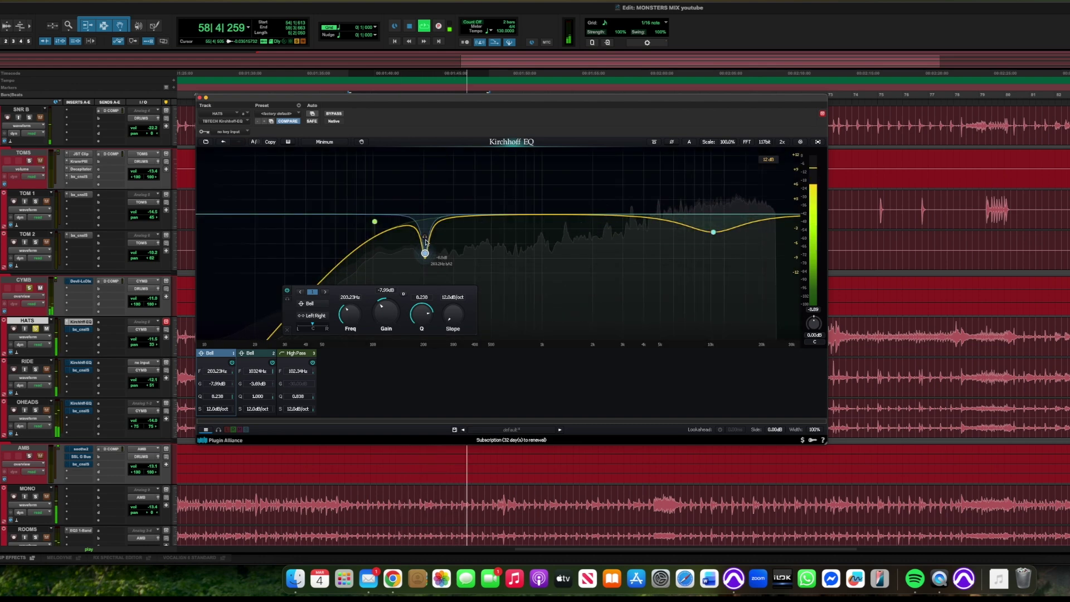
{"action": "mouse_move", "coordinate": [426, 239]}
{"action": "left_mouse_down"}
{"action": "mouse_move", "coordinate": [423, 150]}
{"action": "mouse_move", "coordinate": [422, 243]}
{"action": "left_mouse_up"}
{"action": "key", "text": "space"}
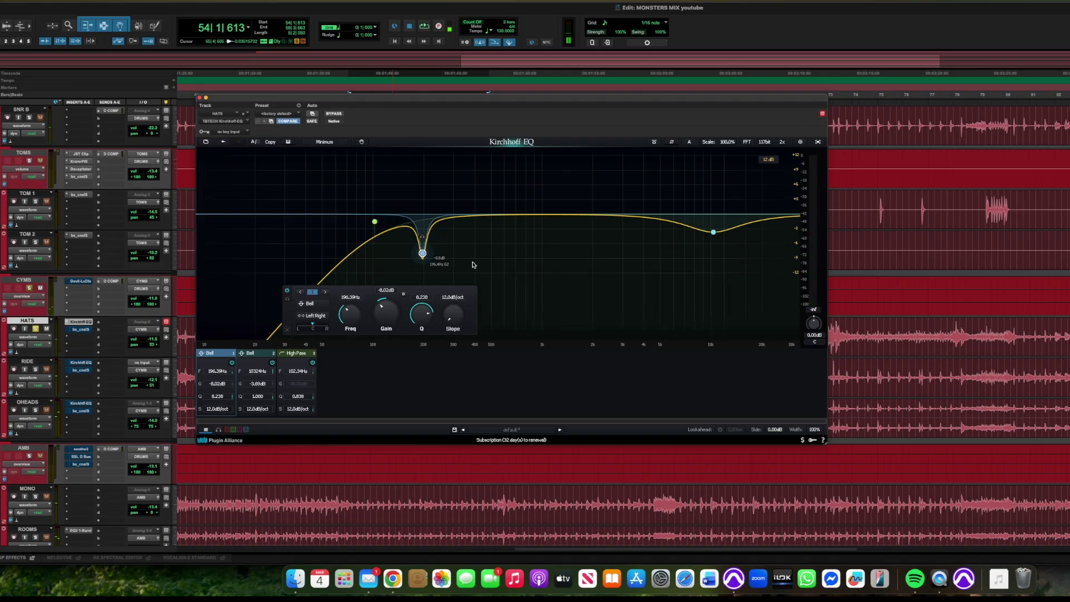
- Select the high bell cut in the HATS Kirchhoff-EQ, play the hats with the EQ active, stop and close the plug-in
{"action": "left_click", "coordinate": [714, 233]}
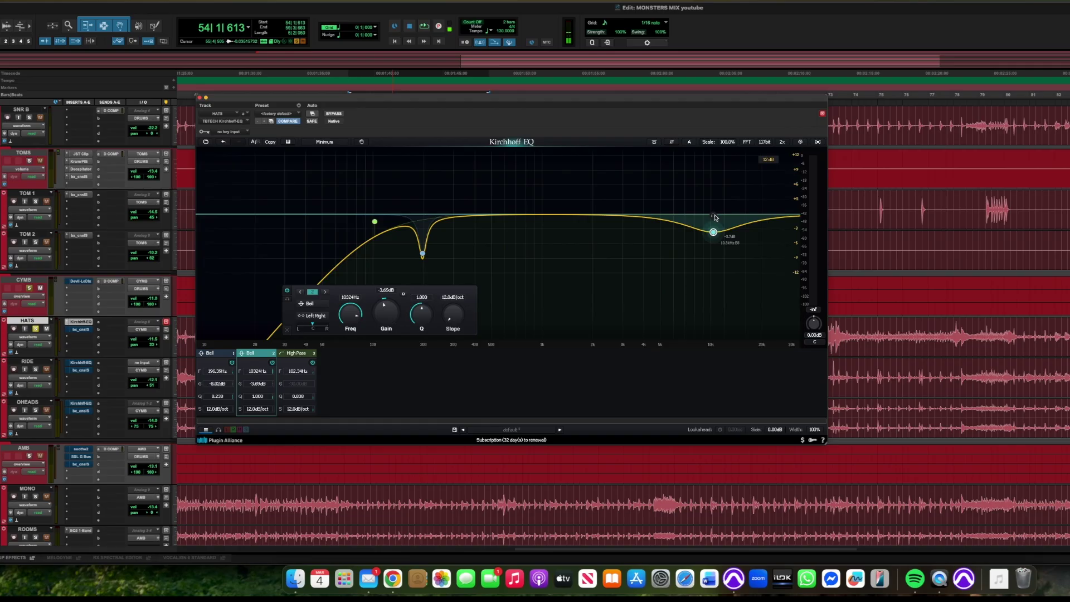
{"action": "key", "text": "space"}
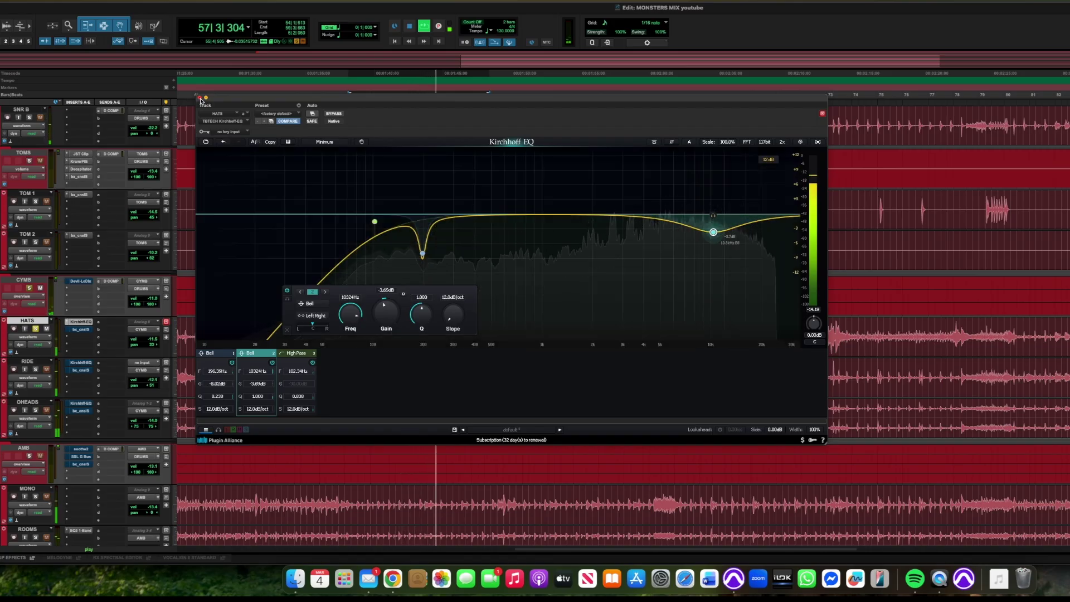
{"action": "key", "text": "space"}
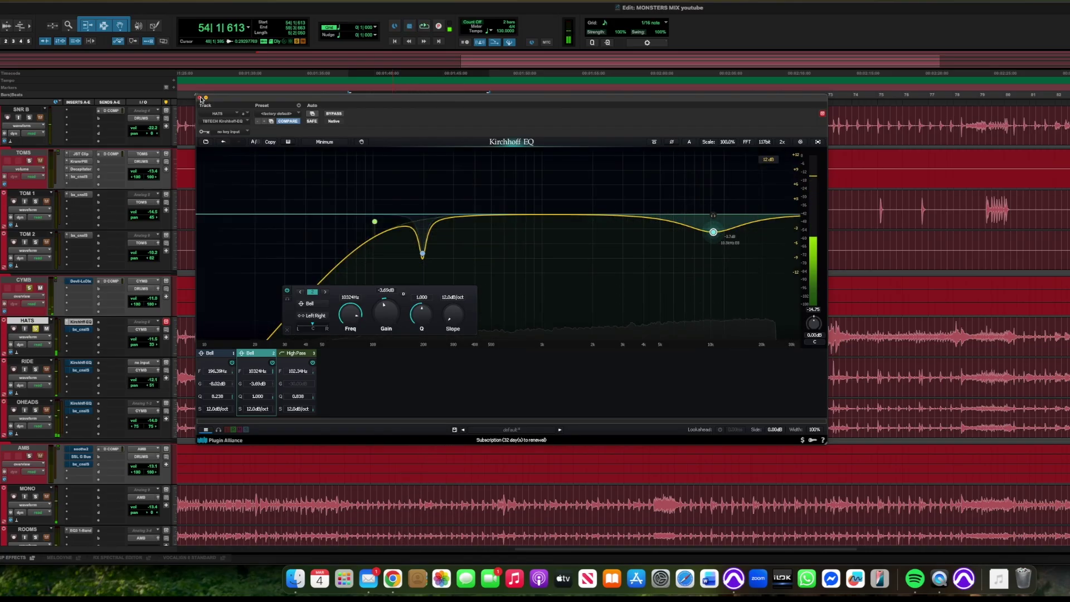
{"action": "key", "text": "super+w"}
- Open bx_console SSL 4000 E on HATS, compare it active and bypassed during playback, leave it active and close it
{"action": "left_click", "coordinate": [79, 330]}
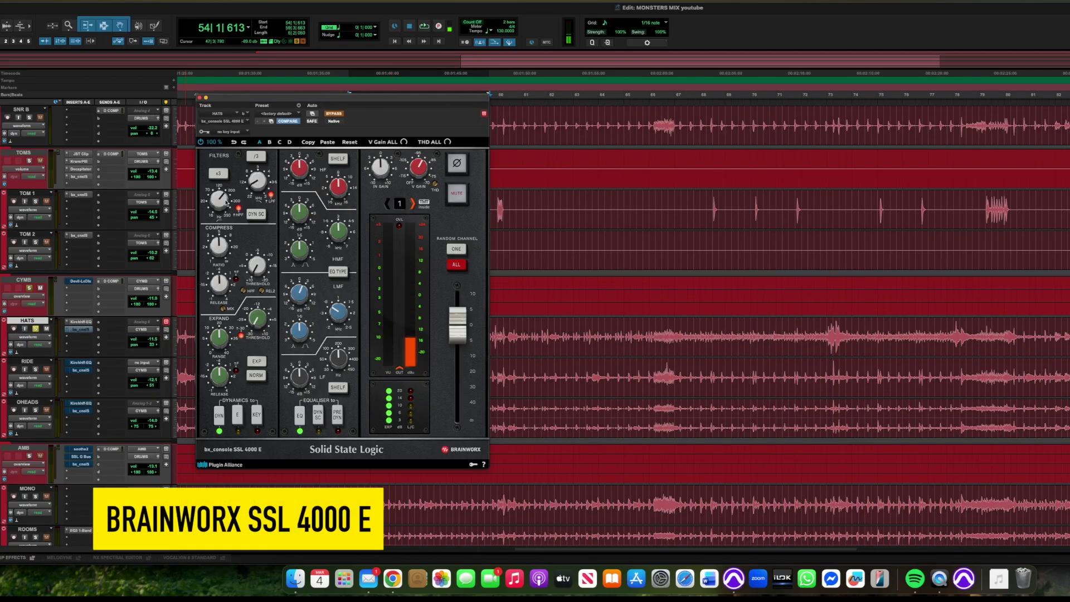
{"action": "mouse_move", "coordinate": [225, 202]}
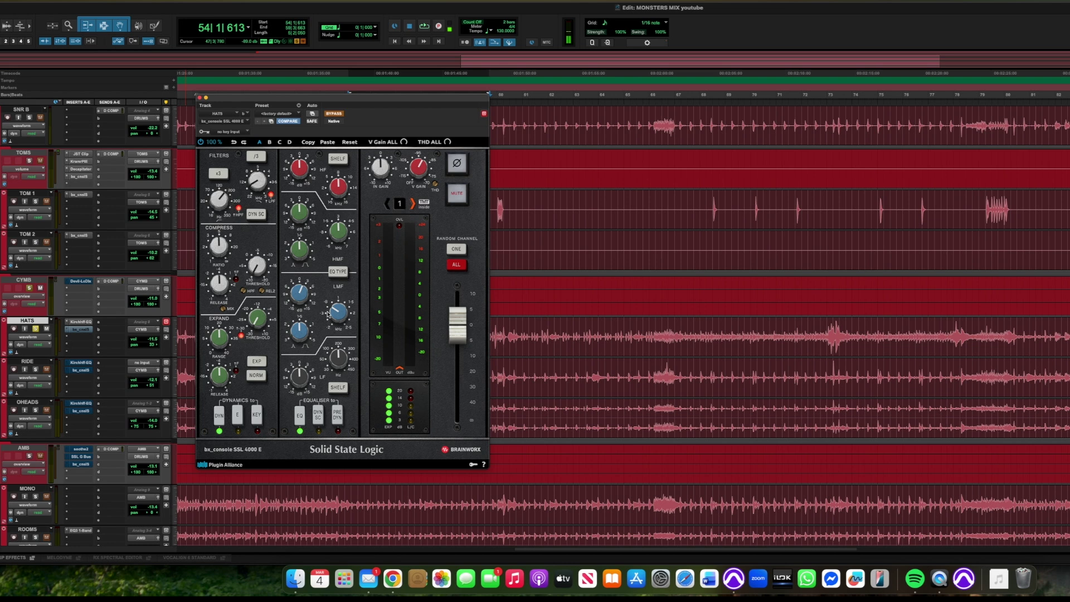
{"action": "mouse_move", "coordinate": [301, 296]}
{"action": "mouse_move", "coordinate": [337, 312]}
{"action": "left_click", "coordinate": [337, 113]}
{"action": "key", "text": "space"}
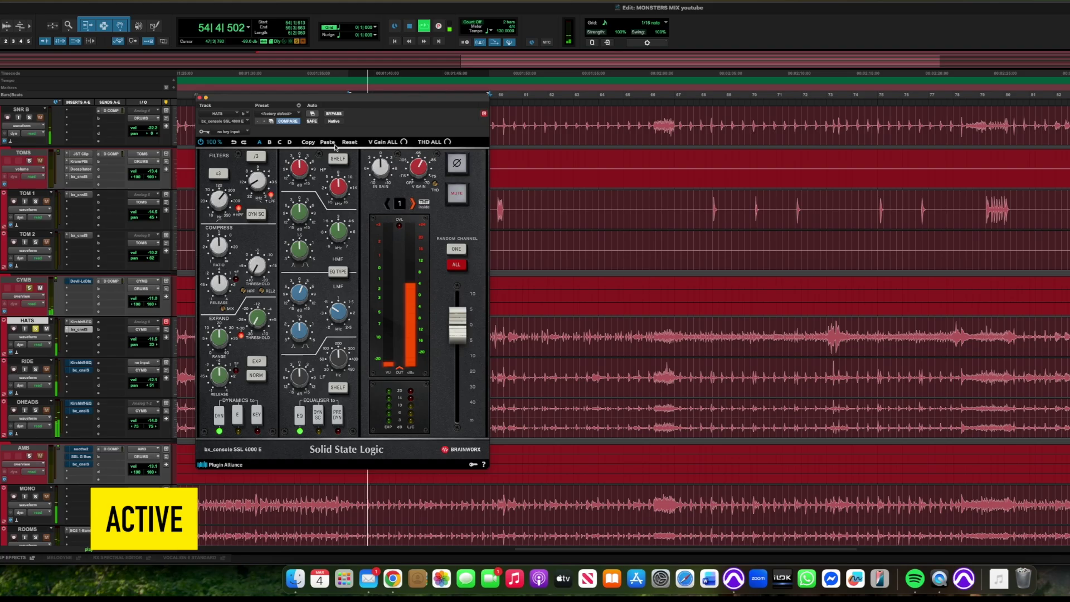
{"action": "left_click", "coordinate": [334, 114]}
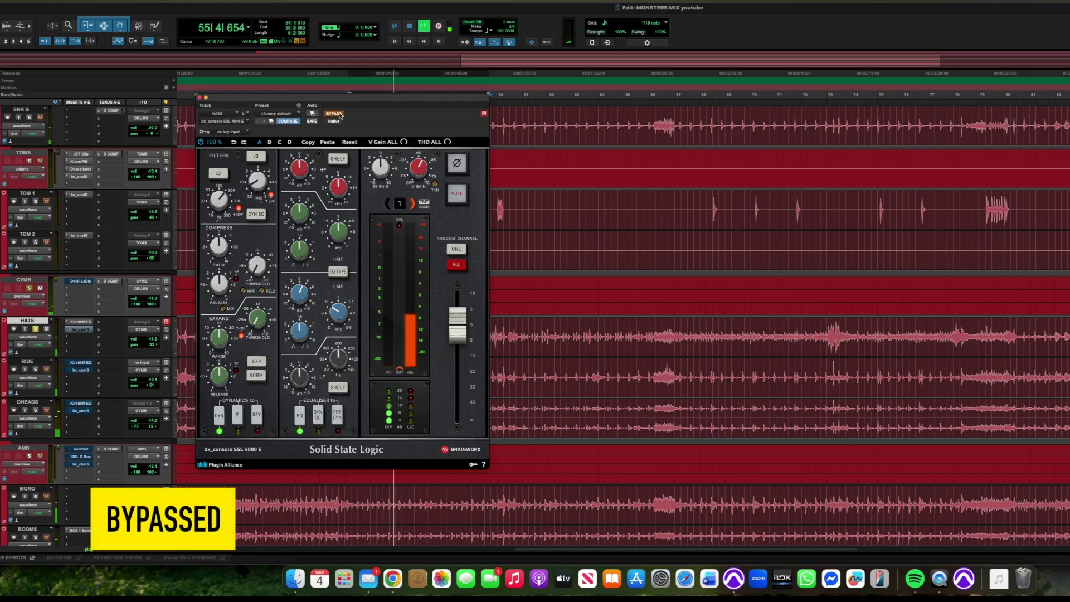
{"action": "left_click", "coordinate": [338, 113]}
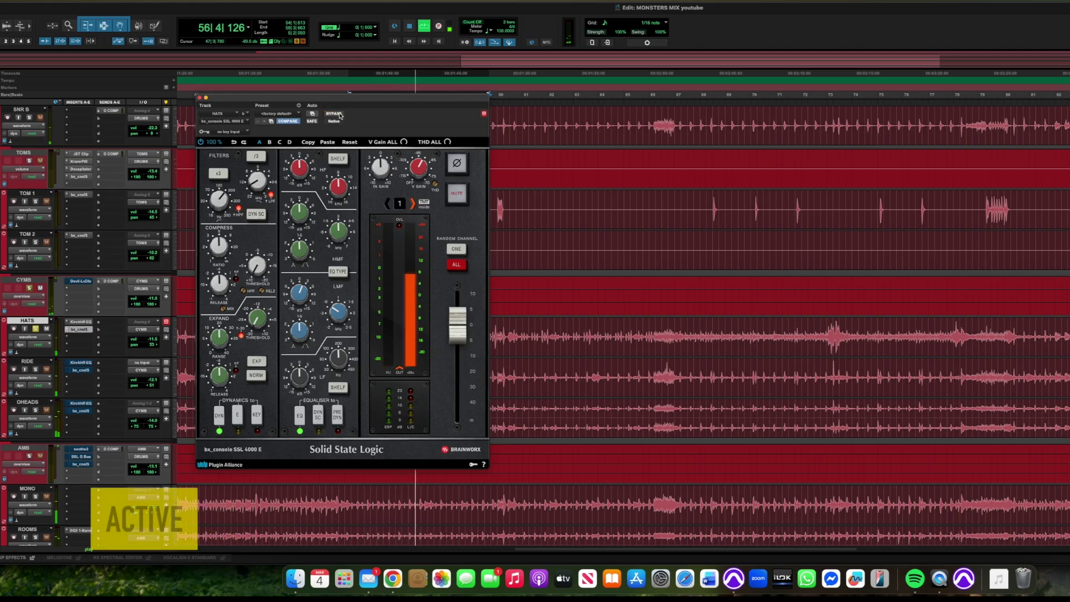
{"action": "left_click", "coordinate": [199, 98]}
{"action": "key", "text": "space"}
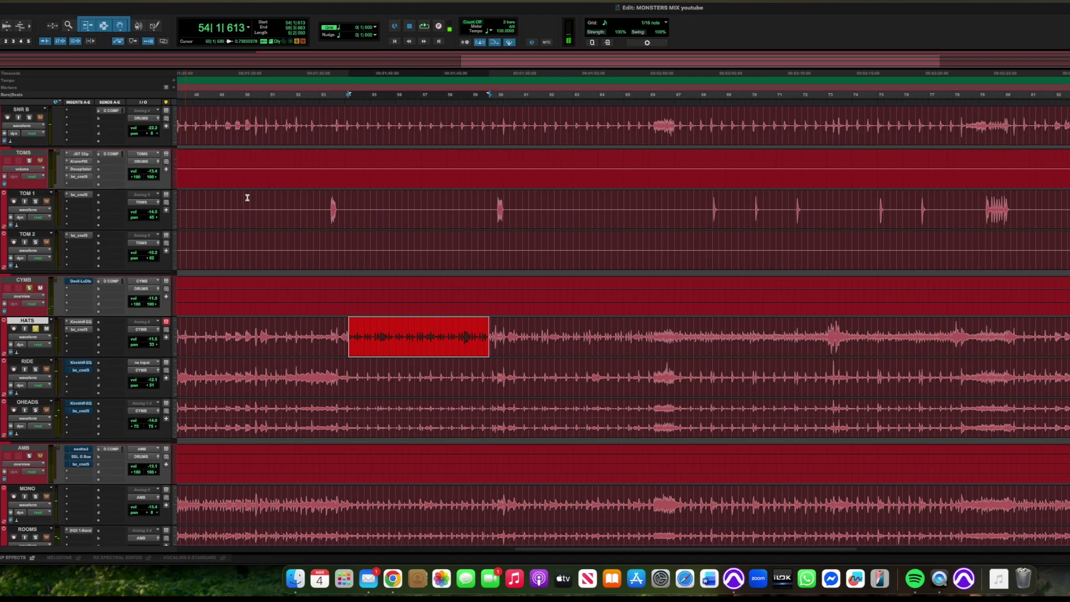
- Bypass both HATS inserts, replay the hats unprocessed and reactivate the inserts during playback to compare the full chain
{"action": "left_click", "coordinate": [83, 322], "text": "super"}
{"action": "key", "text": "space"}
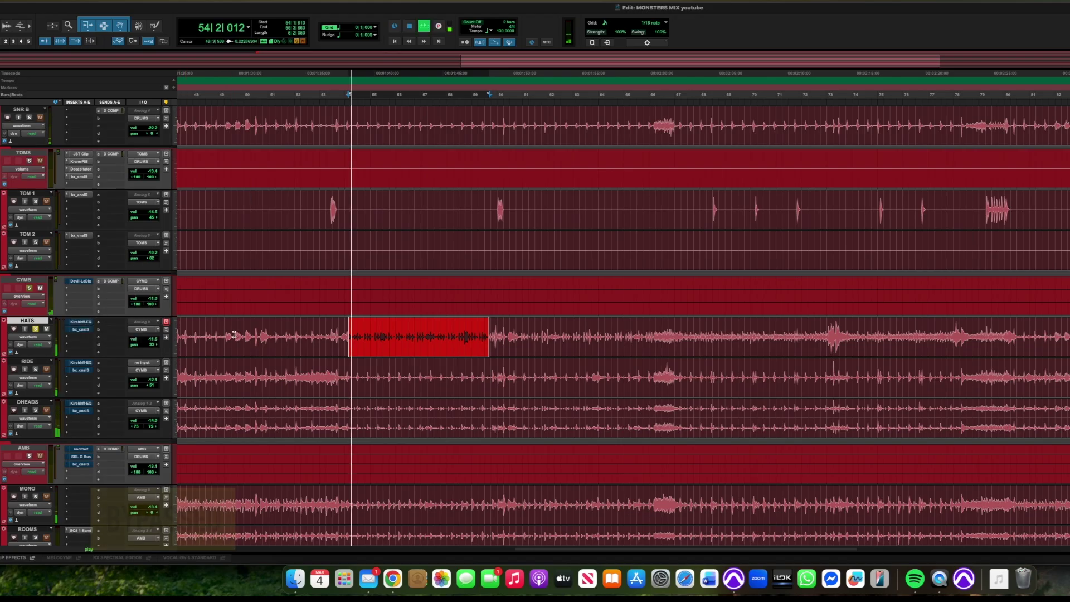
{"action": "left_click", "coordinate": [83, 323], "text": "super"}
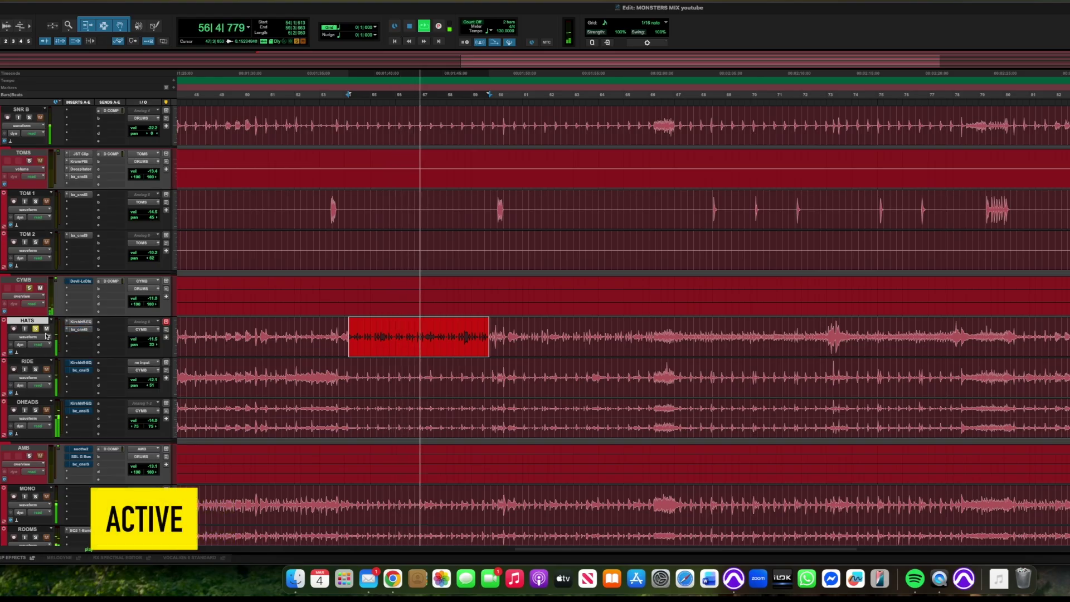
- Stop the hats, solo RIDE, select its opening passage from about bar 4 to bar 9 and play the ride unprocessed
{"action": "key", "text": "space"}
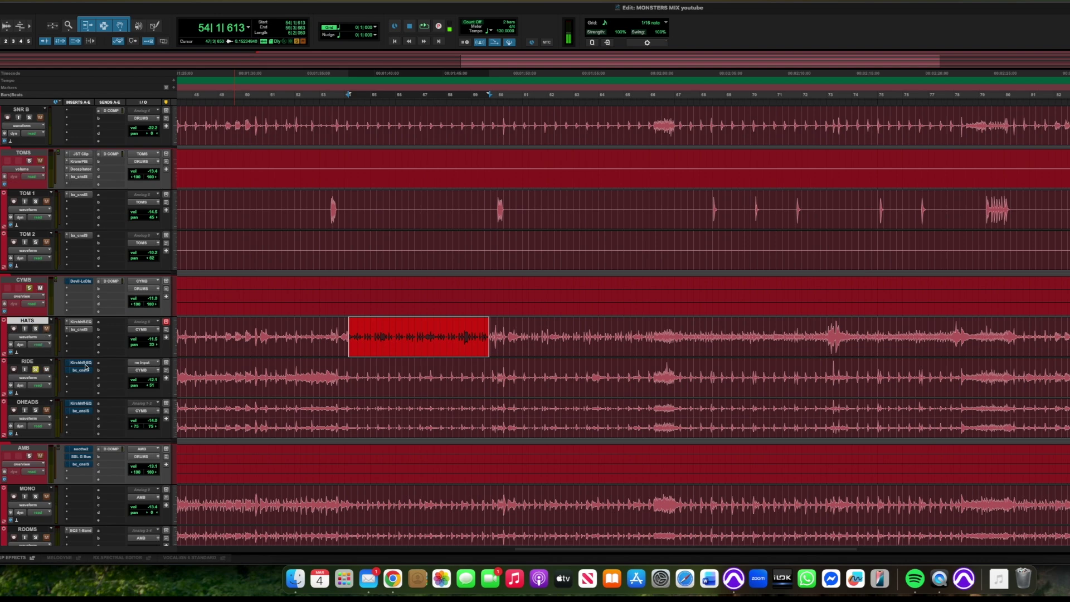
{"action": "scroll", "coordinate": [277, 359], "scroll_direction": "left", "scroll_amount": 20}
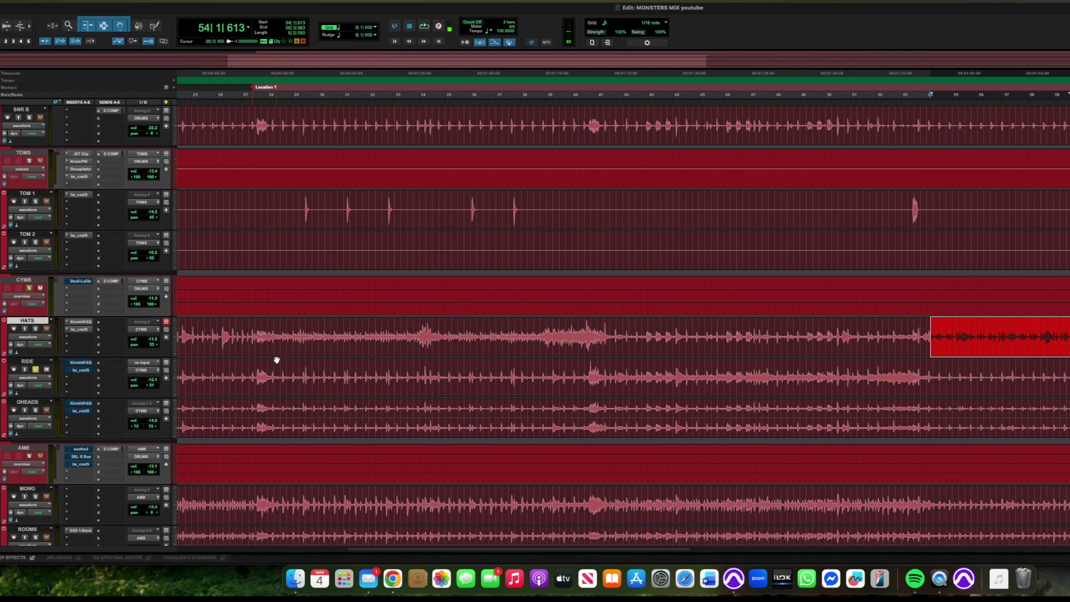
{"action": "left_click_drag", "start_coordinate": [262, 378], "coordinate": [380, 378]}
{"action": "key", "text": "space"}
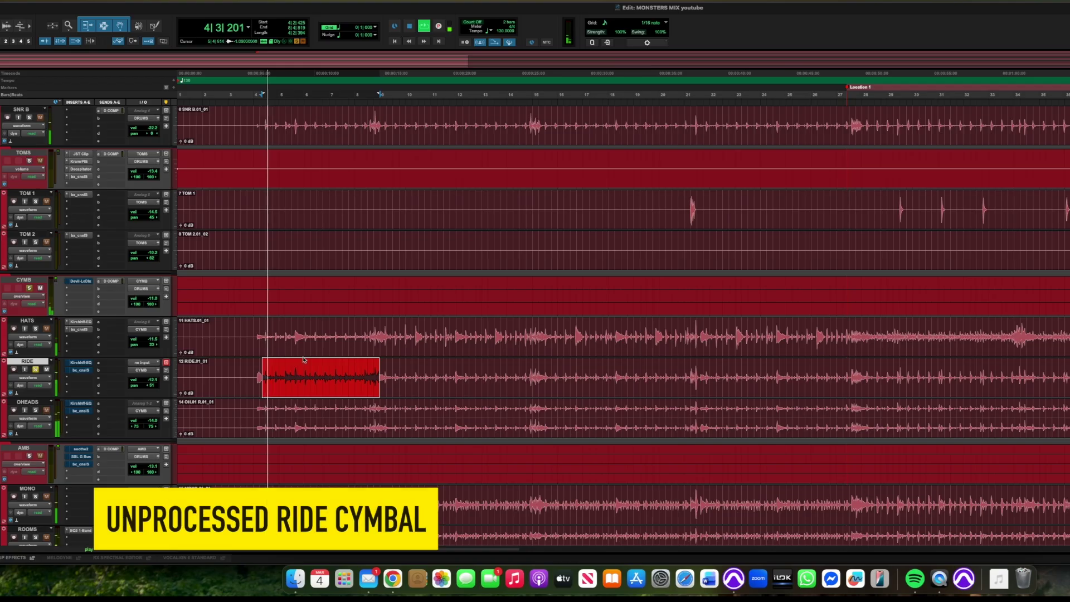
- Open Kirchhoff-EQ on RIDE, activate it, boost the low bell to +12 dB during playback and return it to a cut at 196.97 Hz, -10.18 dB
{"action": "left_click", "coordinate": [80, 365]}
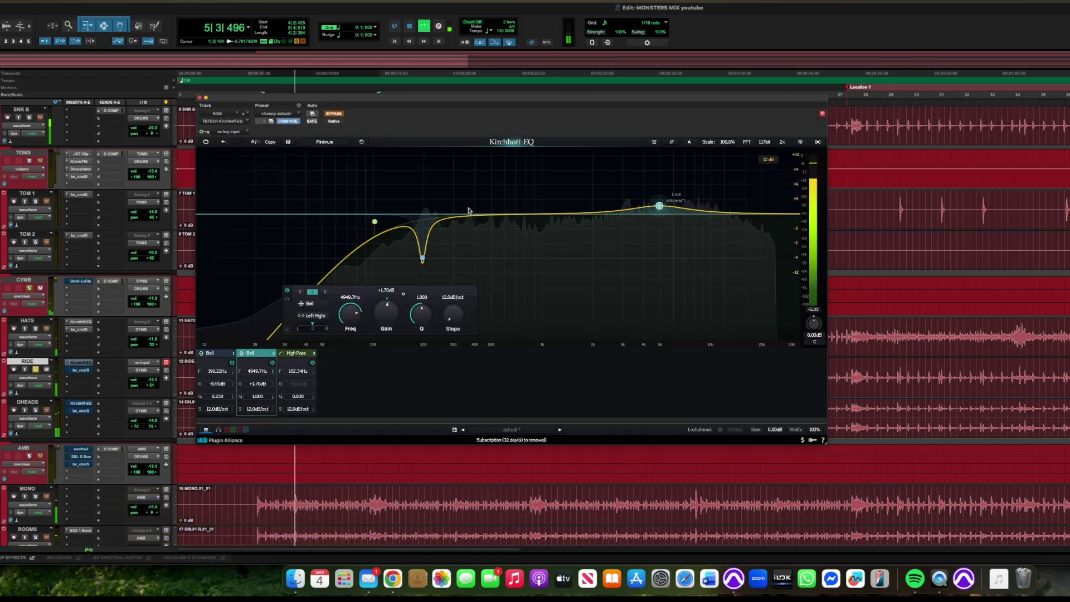
{"action": "key", "text": "space"}
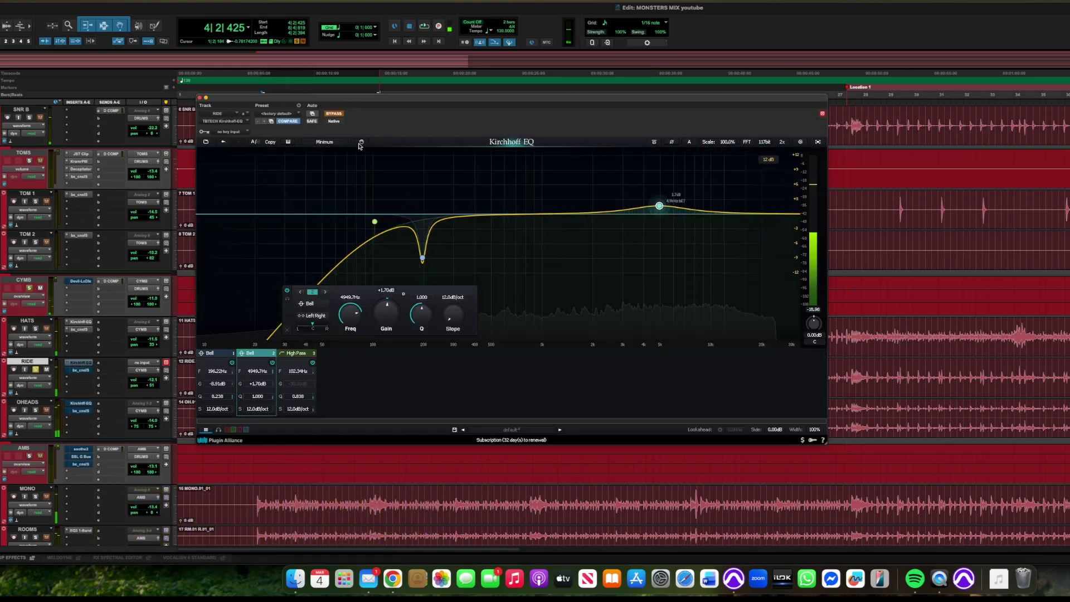
{"action": "left_click", "coordinate": [336, 115]}
{"action": "left_click_drag", "start_coordinate": [423, 258], "coordinate": [426, 135]}
{"action": "key", "text": "space"}
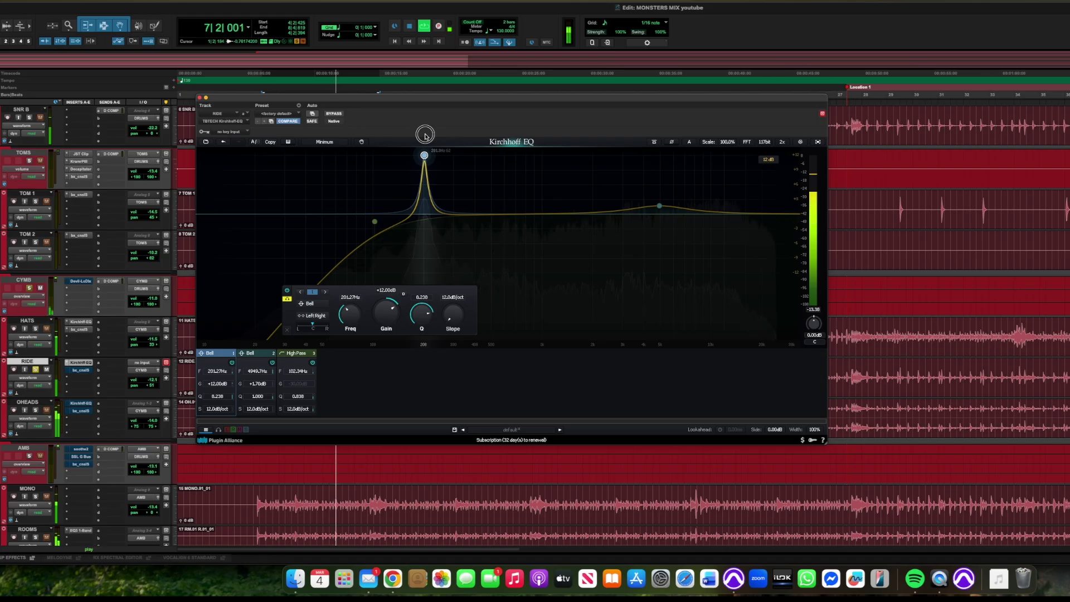
{"action": "left_click_drag", "start_coordinate": [425, 135], "coordinate": [423, 248]}
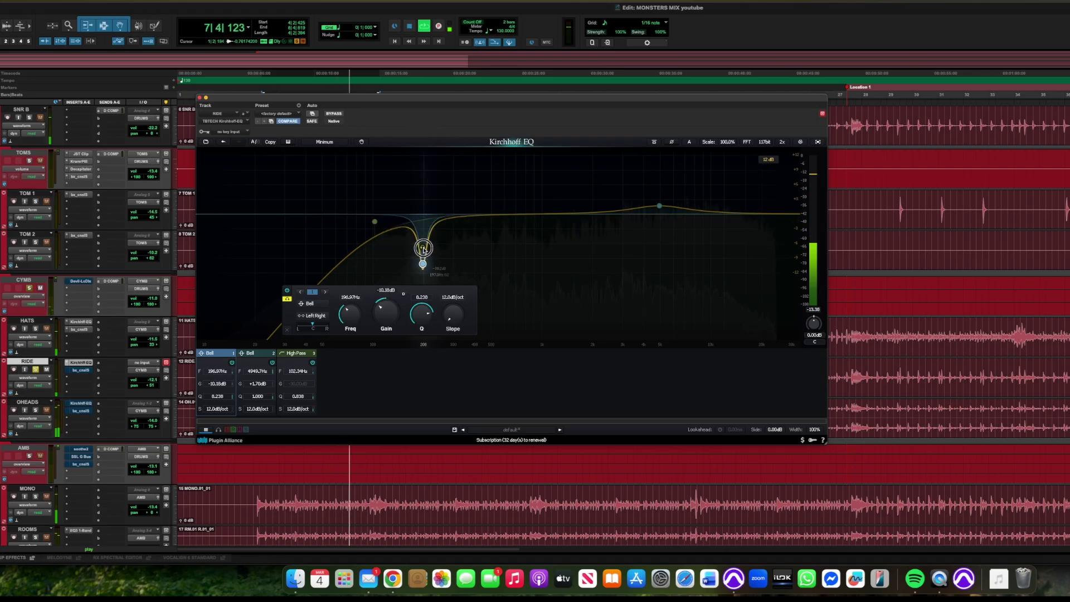
{"action": "key", "text": "space"}
- Select the high bell boost in the RIDE Kirchhoff-EQ, audition that band in isolation during playback, close the plug-in and stop
{"action": "left_click", "coordinate": [659, 207]}
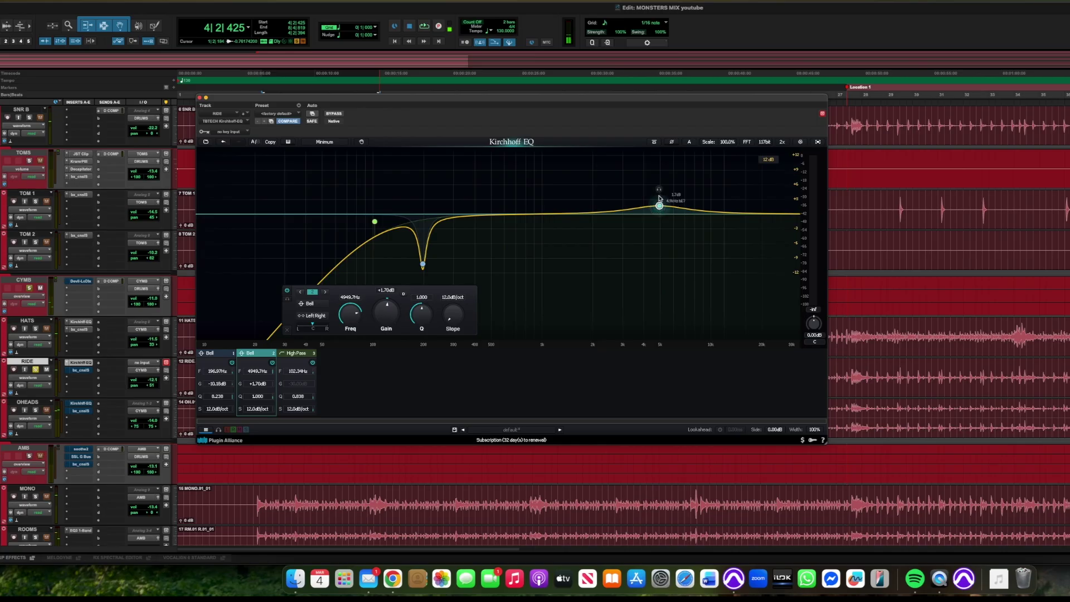
{"action": "key", "text": "space"}
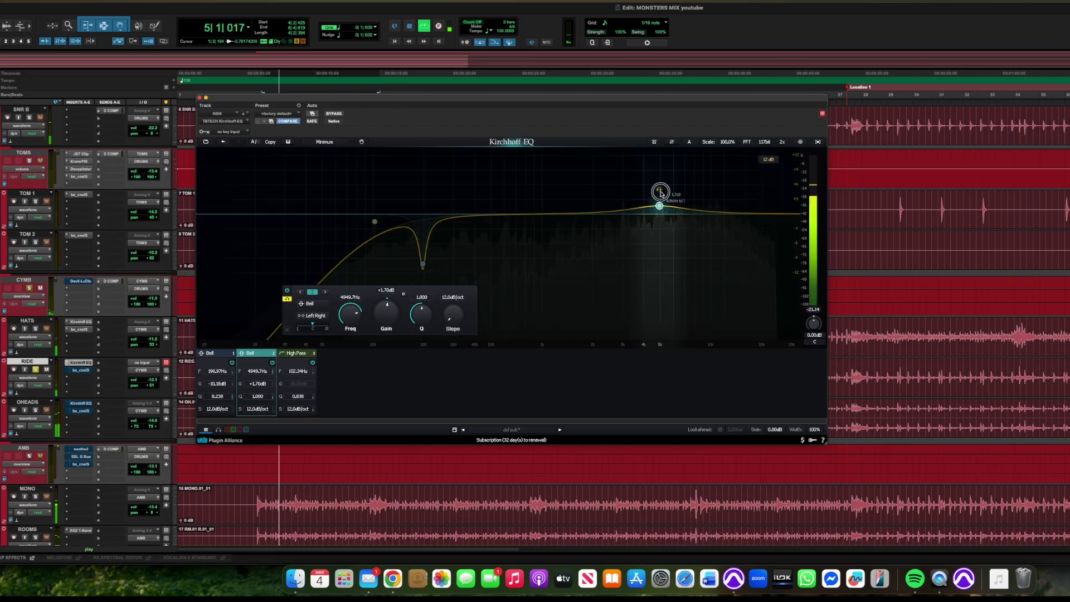
{"action": "left_click", "coordinate": [201, 99]}
{"action": "key", "text": "space"}
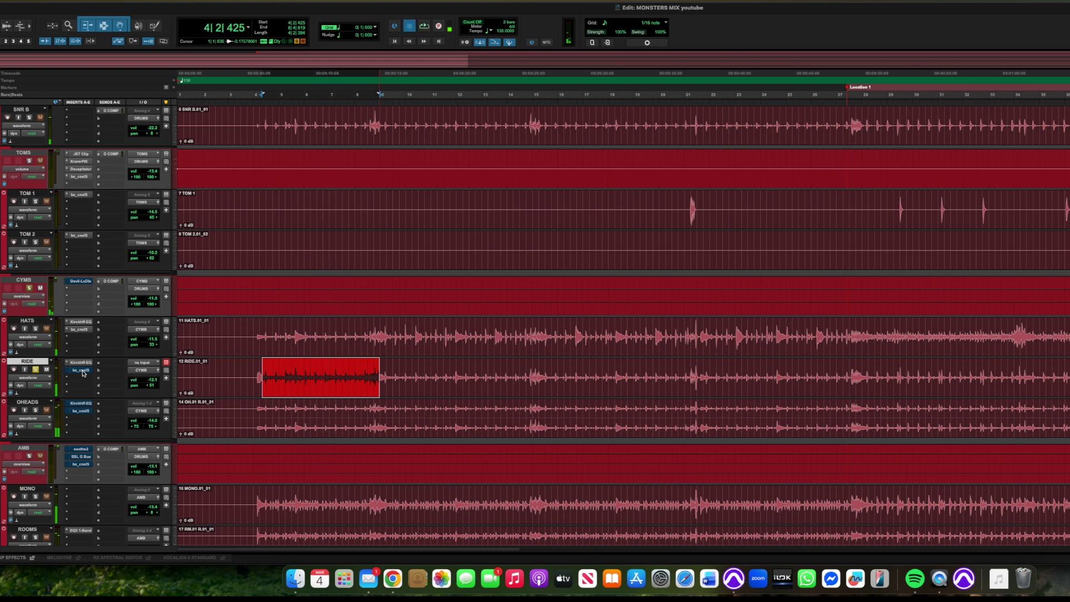
- Open bx_console SSL 4000 E on RIDE, compare it active and bypassed during playback, leave it active and close it
{"action": "left_click", "coordinate": [82, 370]}
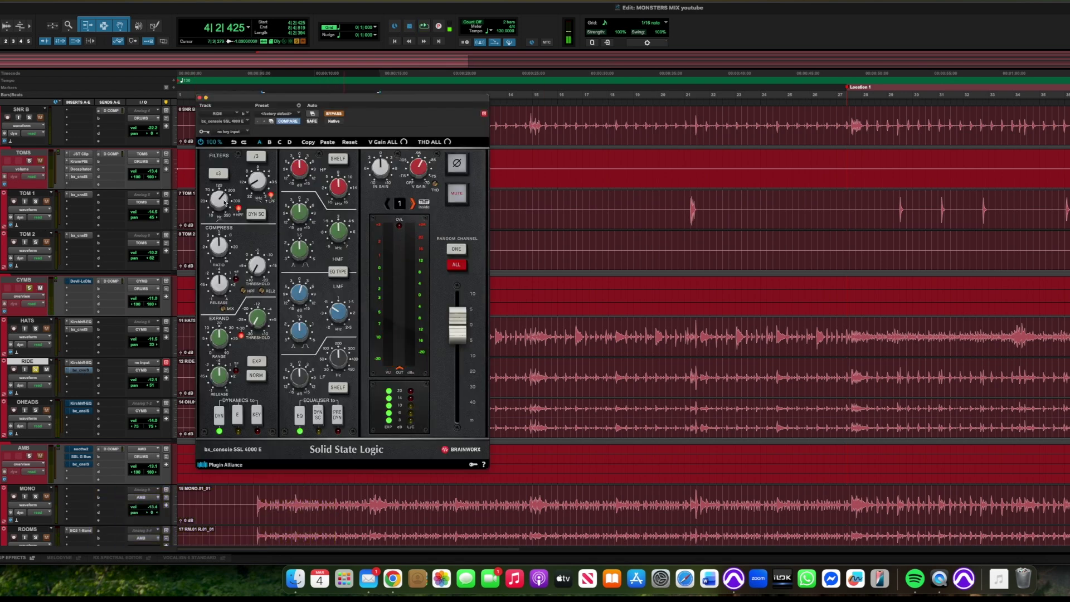
{"action": "mouse_move", "coordinate": [302, 296]}
{"action": "mouse_move", "coordinate": [258, 180]}
{"action": "key", "text": "space"}
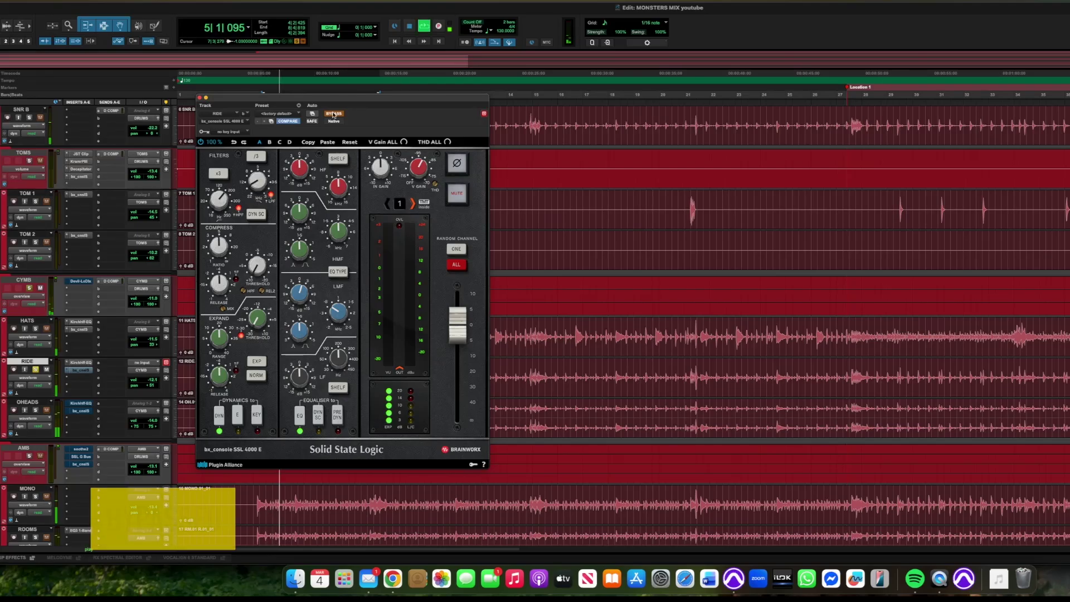
{"action": "left_click", "coordinate": [333, 113]}
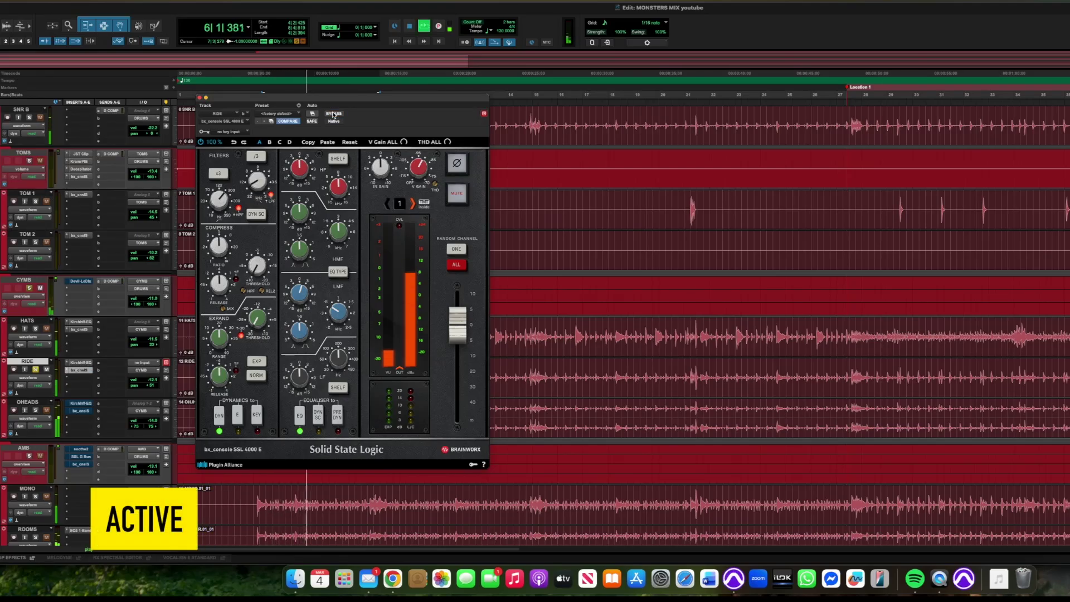
{"action": "left_click", "coordinate": [333, 114]}
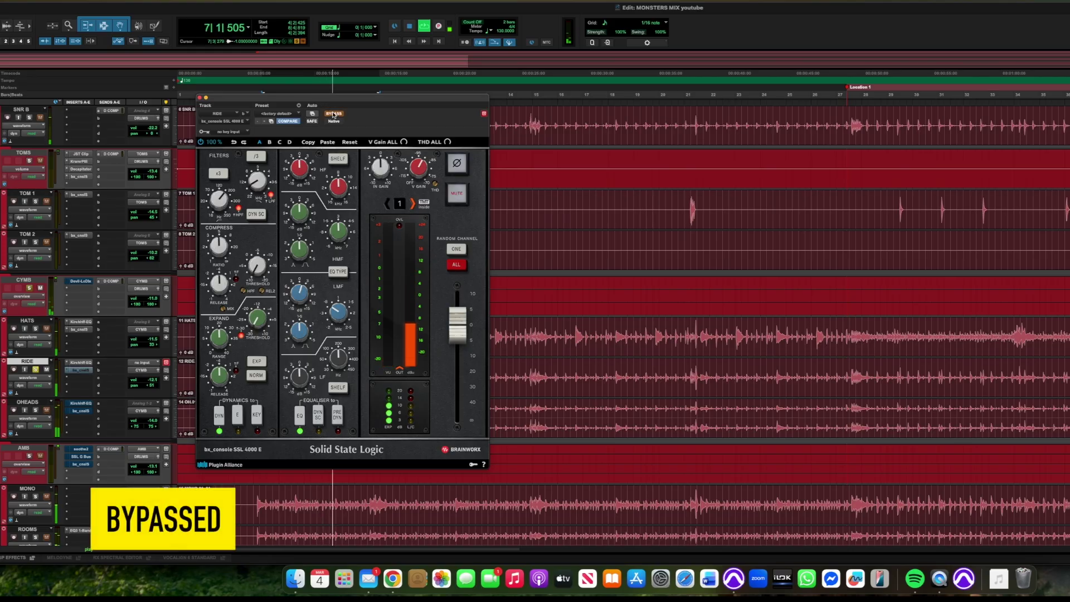
{"action": "left_click", "coordinate": [333, 114]}
{"action": "key", "text": "space"}
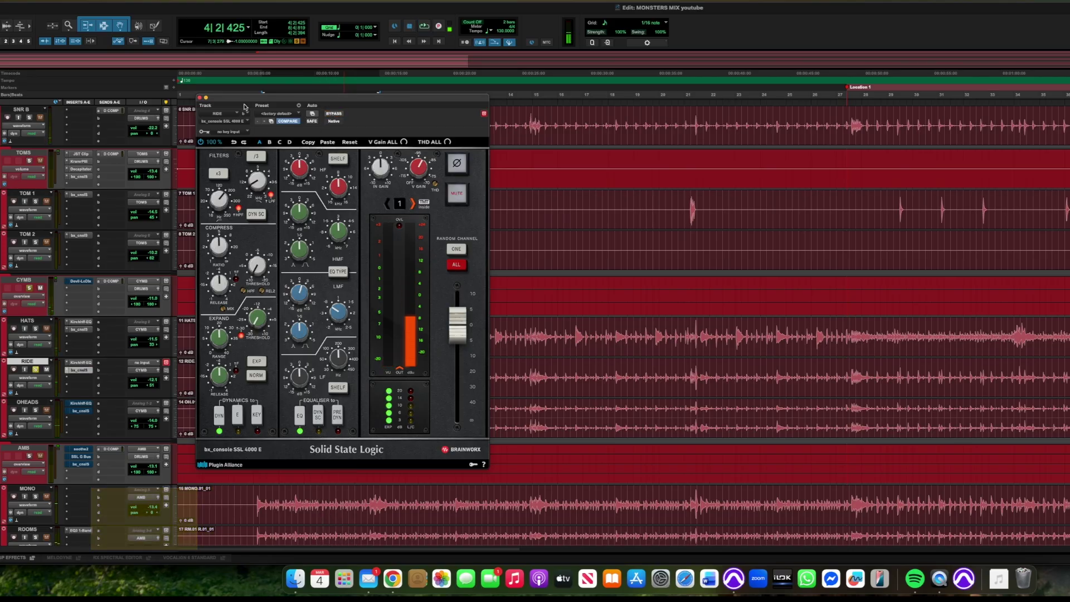
{"action": "left_click", "coordinate": [200, 98]}
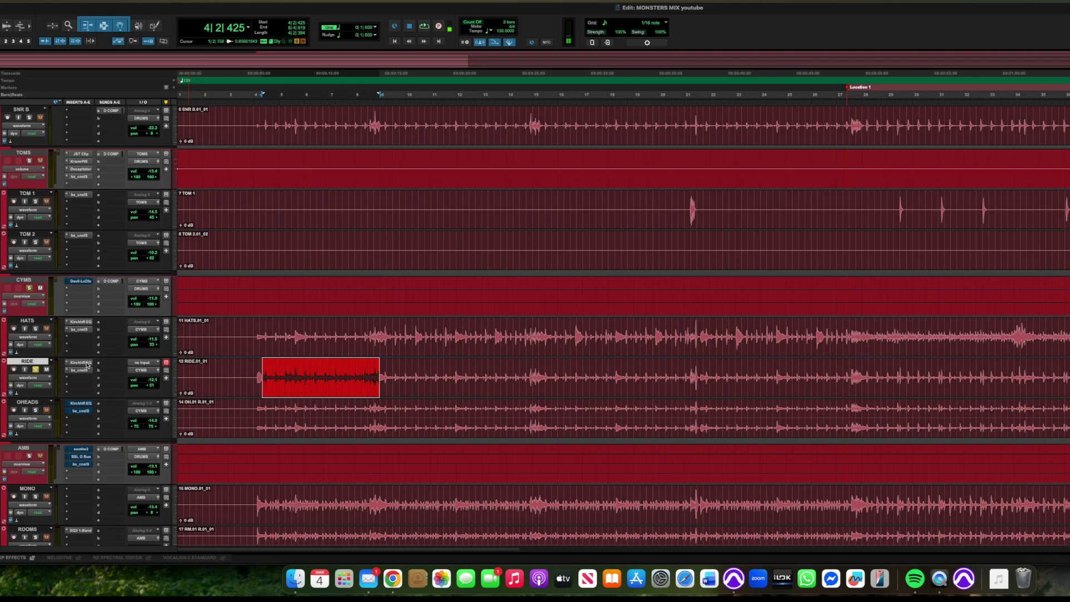
- Bypass both RIDE inserts, replay the ride unprocessed, reactivate the inserts during playback to compare the full chain, and stop
{"action": "left_click", "coordinate": [88, 365], "text": "shift+super"}
{"action": "key", "text": "space"}
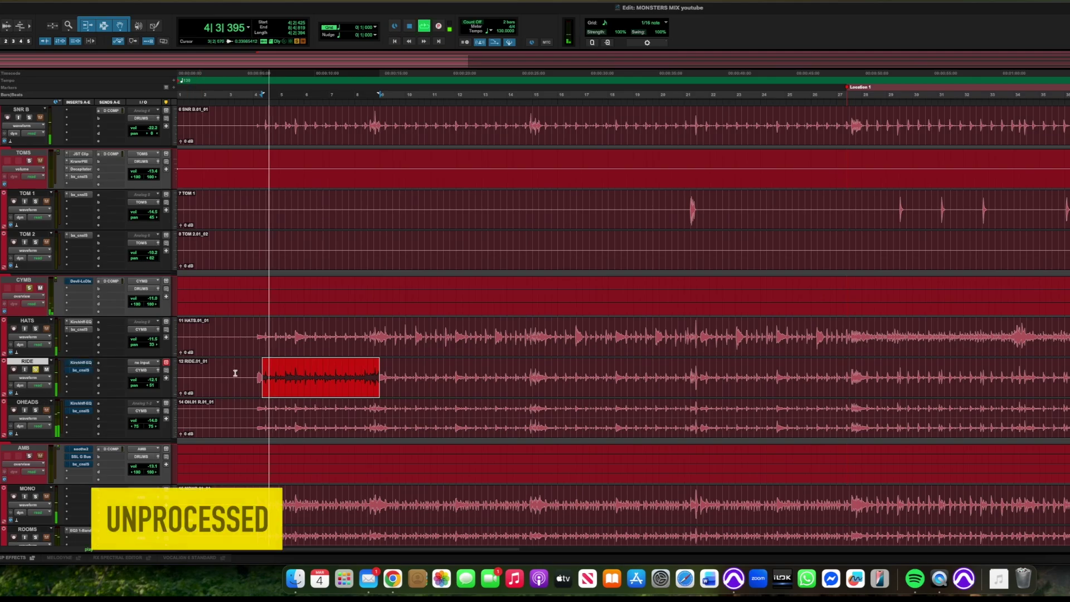
{"action": "left_click", "coordinate": [85, 372], "text": "shift+super"}
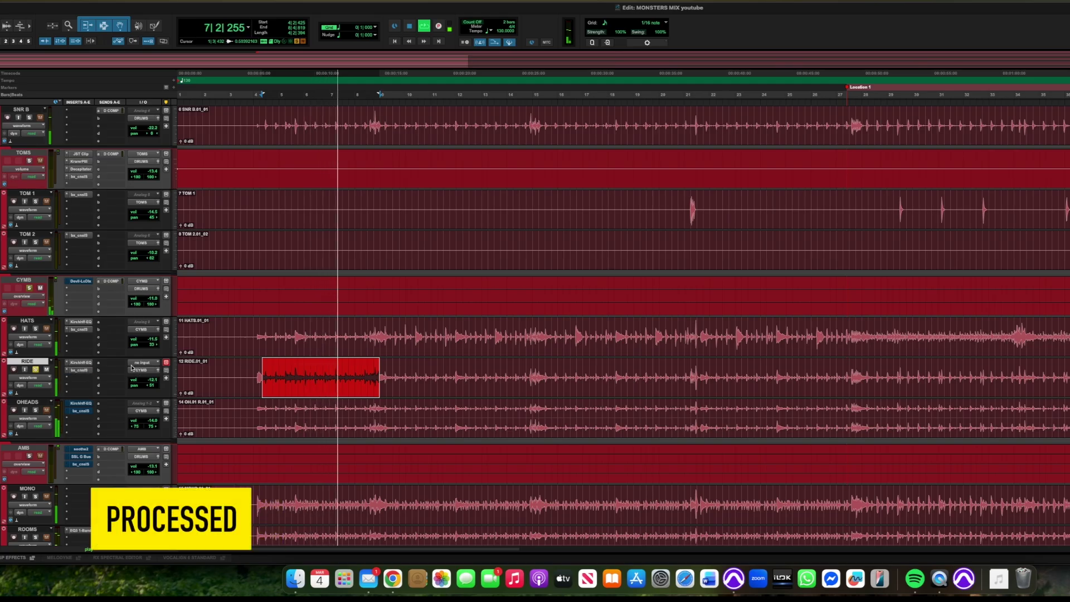
{"action": "key", "text": "space"}
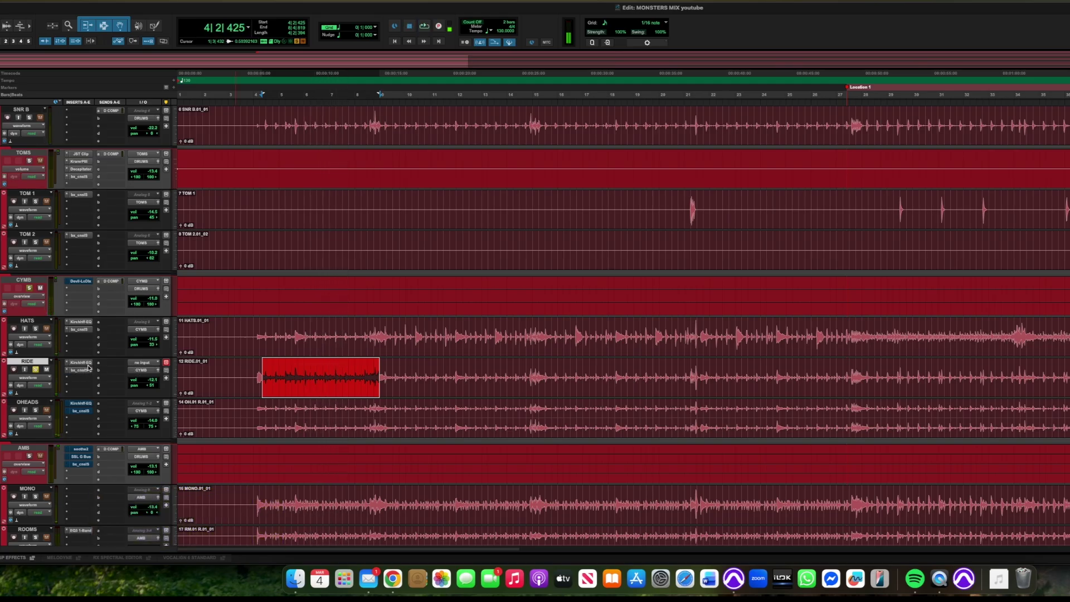
- Unsolo RIDE, solo OHEADS, select the overheads from about bar 9 to bar 17 and play them unprocessed
{"action": "left_click", "coordinate": [36, 370]}
{"action": "left_click", "coordinate": [36, 410]}
{"action": "left_click_drag", "start_coordinate": [404, 409], "coordinate": [581, 412]}
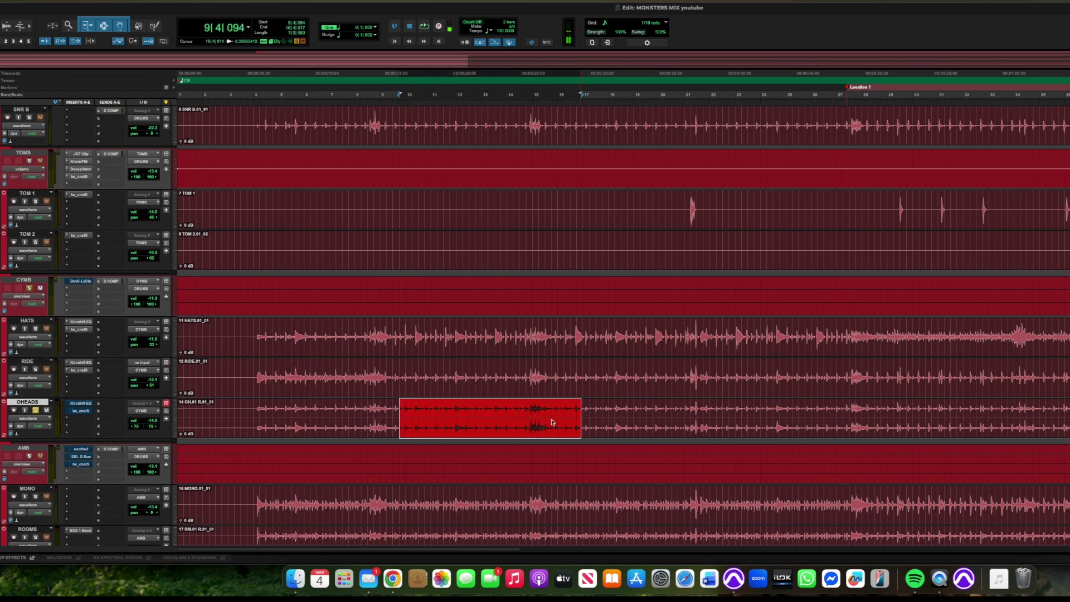
{"action": "key", "text": "space"}
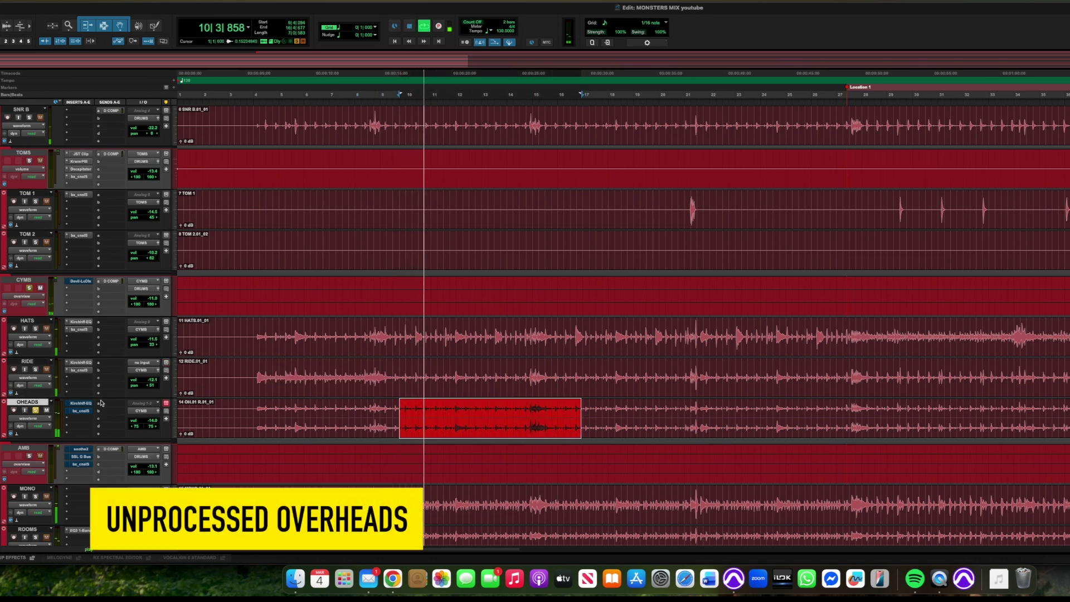
- Open Kirchhoff-EQ on OHEADS, activate it and move the low bell cut to 196.16 Hz at -10.16 dB during playback
{"action": "left_click", "coordinate": [80, 403]}
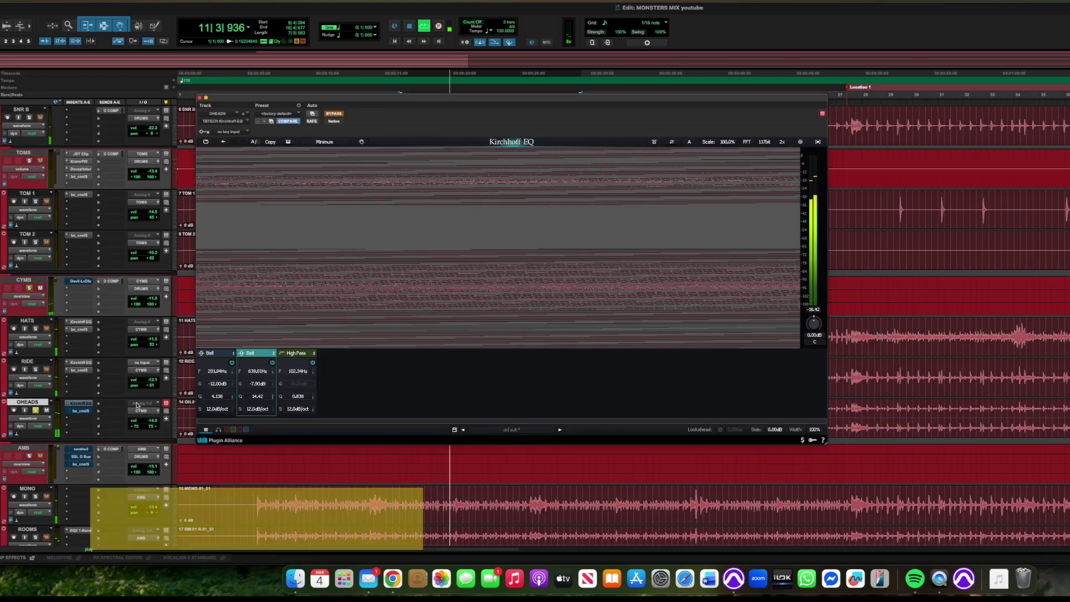
{"action": "key", "text": "space"}
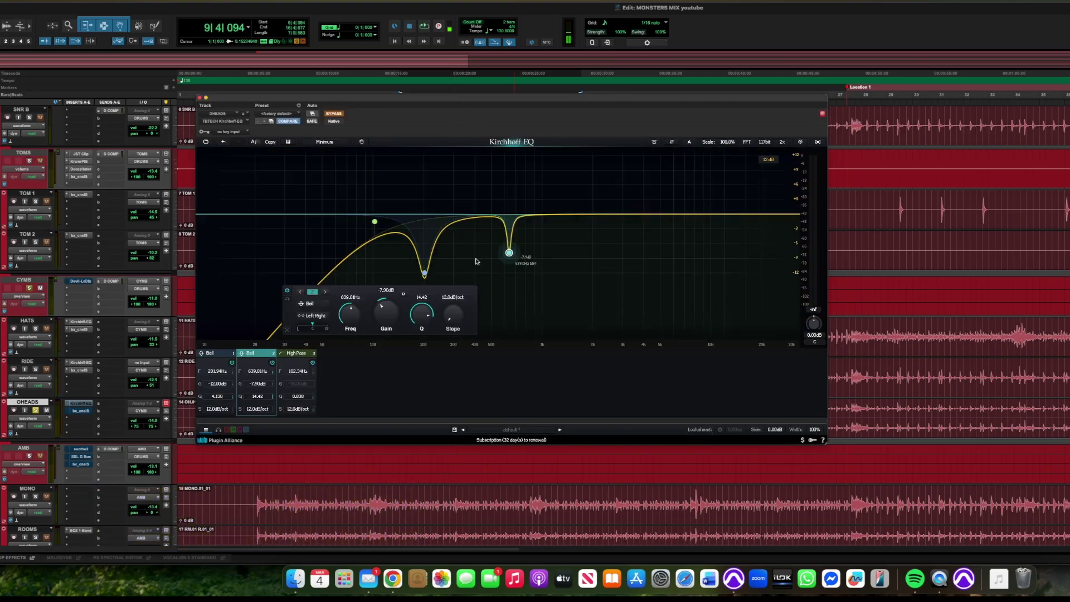
{"action": "left_click", "coordinate": [333, 114]}
{"action": "key", "text": "space"}
{"action": "left_click", "coordinate": [424, 258]}
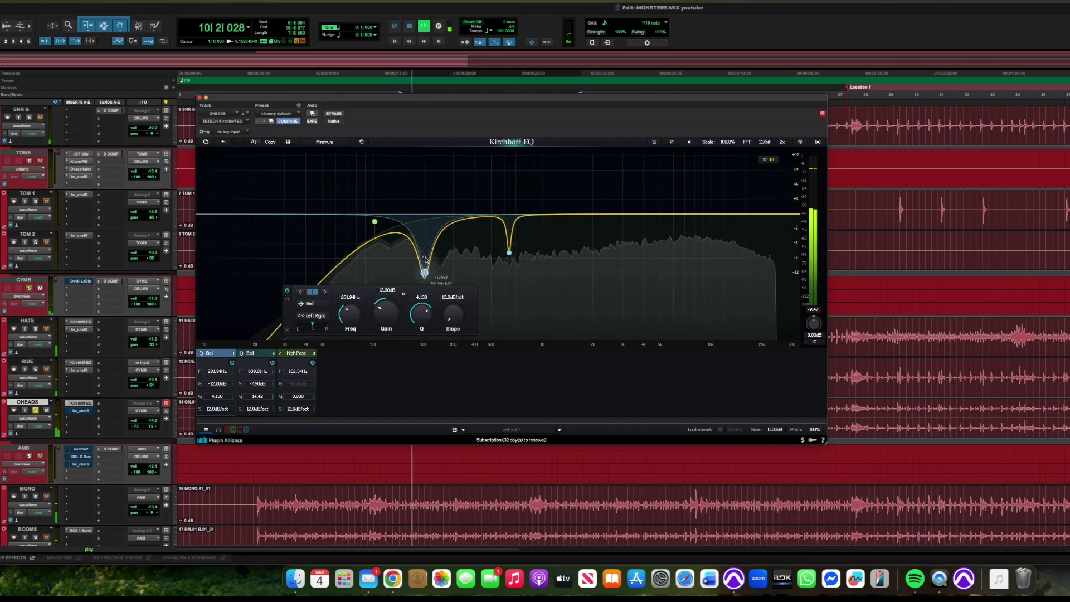
{"action": "mouse_move", "coordinate": [424, 257]}
{"action": "left_mouse_down"}
{"action": "mouse_move", "coordinate": [413, 120]}
{"action": "mouse_move", "coordinate": [427, 112]}
{"action": "mouse_move", "coordinate": [423, 248]}
{"action": "left_mouse_up"}
{"action": "key", "text": "space"}
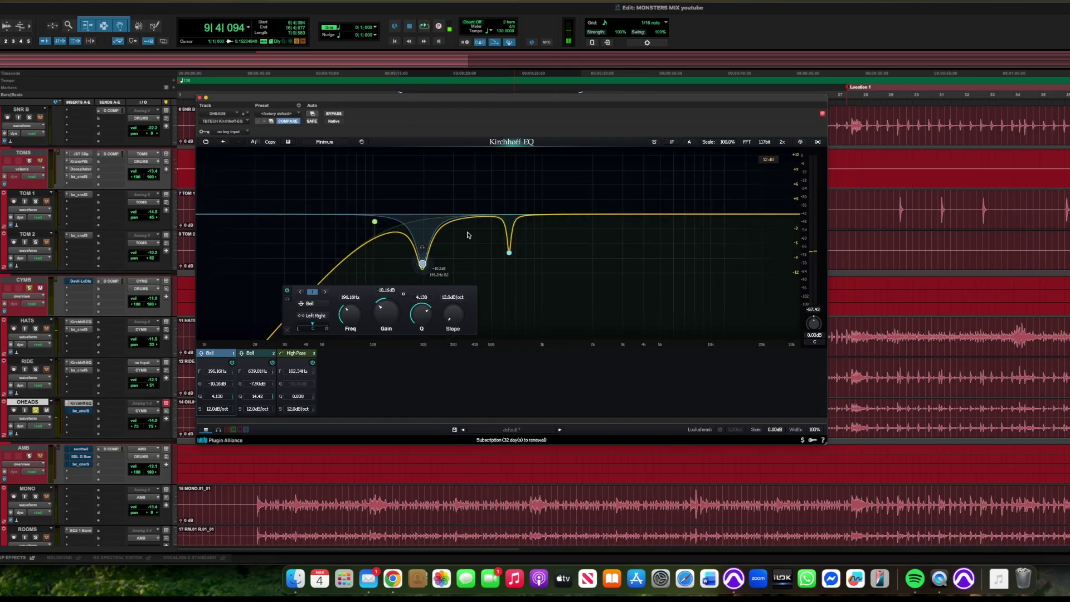
- Audition the narrow second bell cut on OHEADS during playback, move it to 632.64 Hz at -7.93 dB, stop and close Kirchhoff-EQ
{"action": "left_click", "coordinate": [509, 253]}
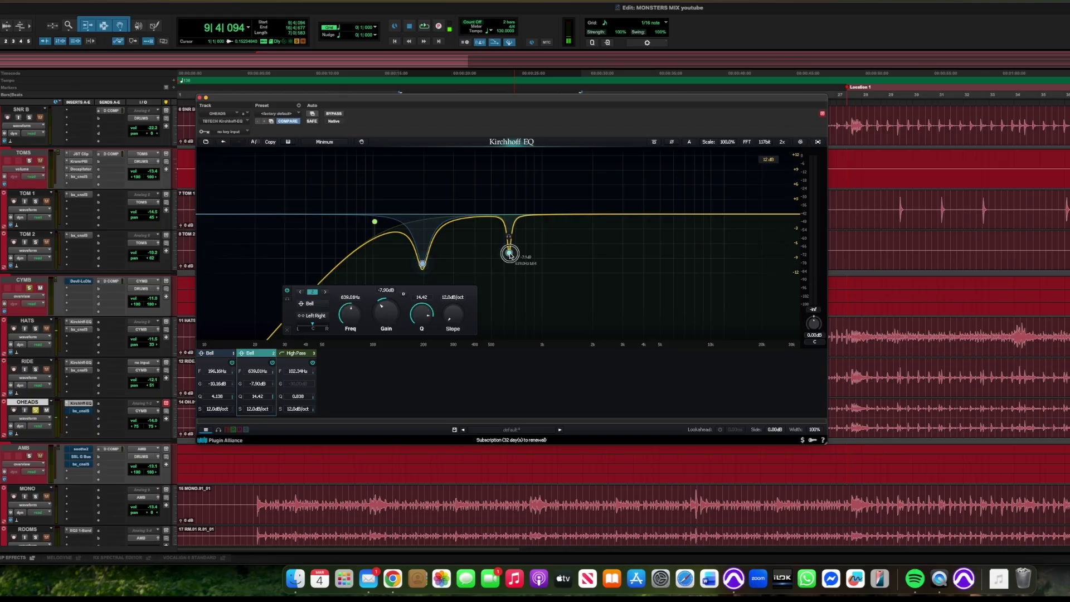
{"action": "key", "text": "space"}
{"action": "mouse_move", "coordinate": [510, 238]}
{"action": "left_mouse_down"}
{"action": "mouse_move", "coordinate": [509, 146]}
{"action": "mouse_move", "coordinate": [510, 237]}
{"action": "left_mouse_up"}
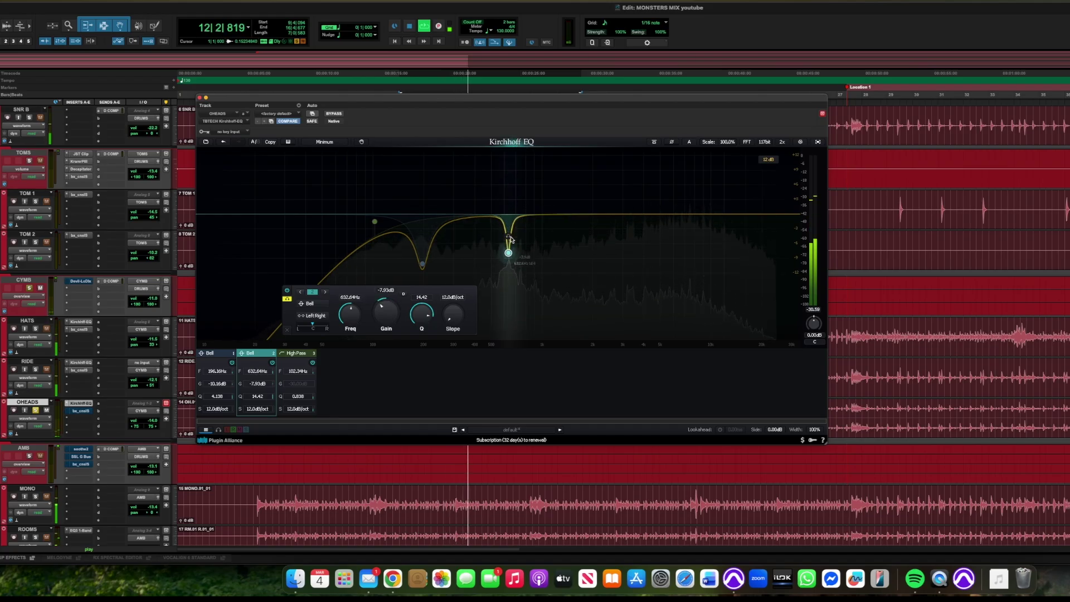
{"action": "key", "text": "space"}
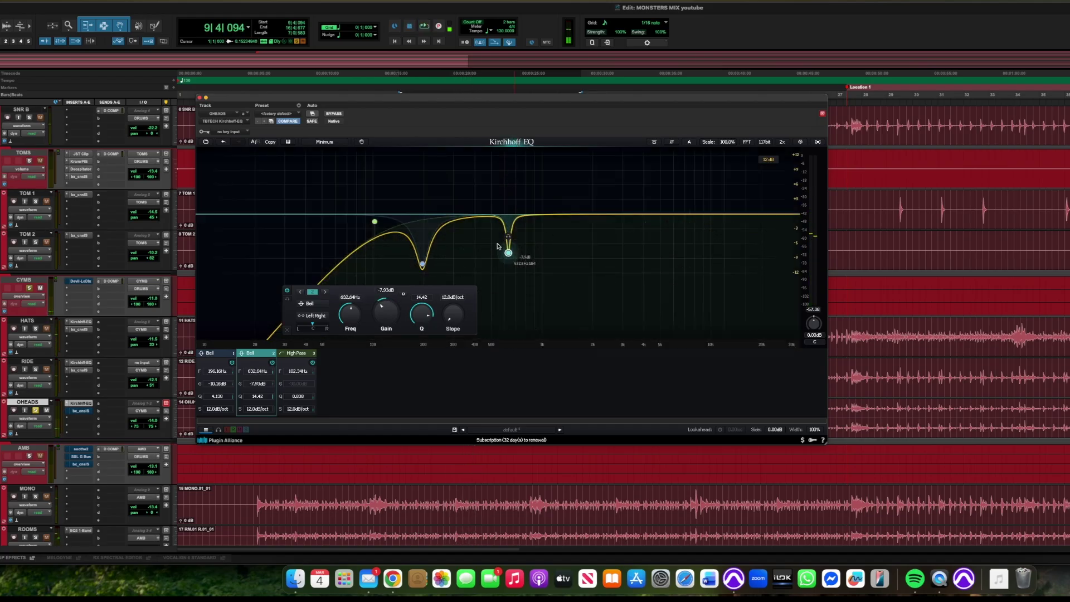
{"action": "left_click", "coordinate": [198, 98]}
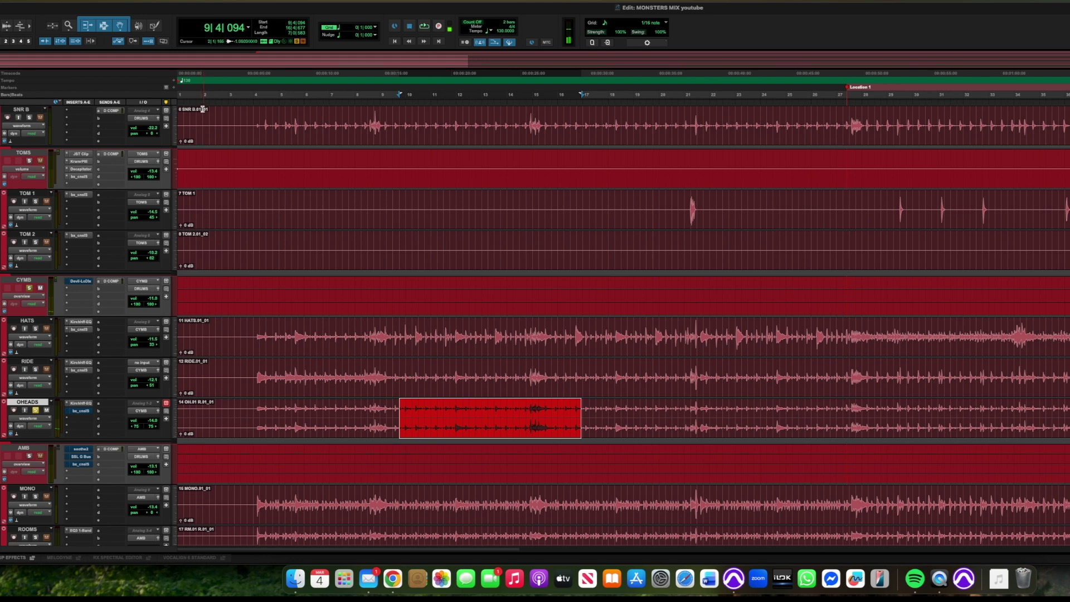
- Open bx_console SSL 4000 E on OHEADS, compare it active and bypassed during playback, leave it active, close it and unsolo the track
{"action": "left_click", "coordinate": [81, 411]}
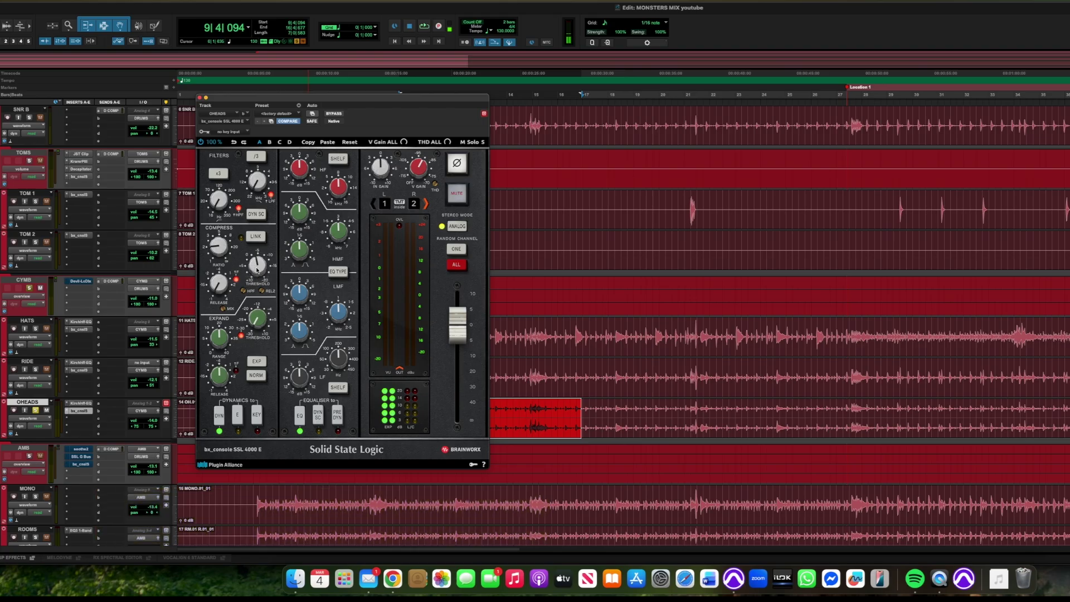
{"action": "key", "text": "space"}
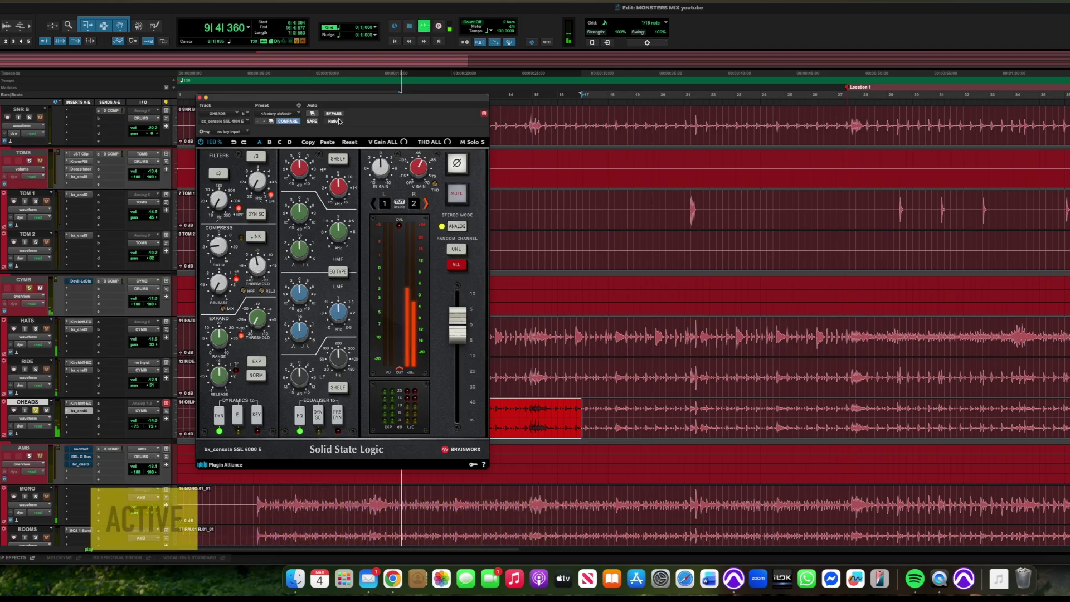
{"action": "left_click", "coordinate": [335, 113]}
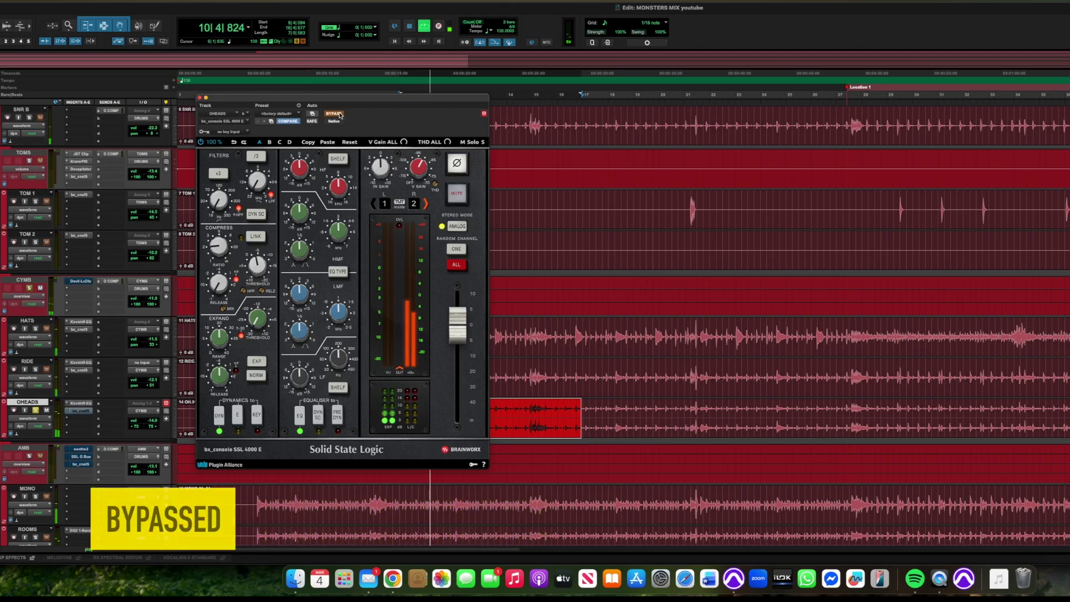
{"action": "left_click", "coordinate": [339, 115]}
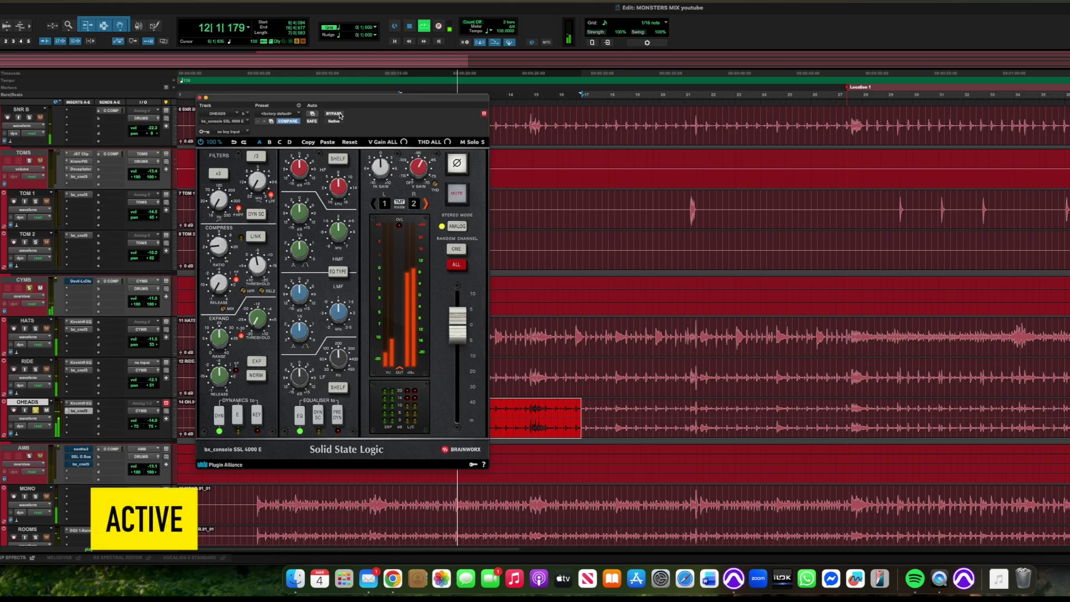
{"action": "key", "text": "space"}
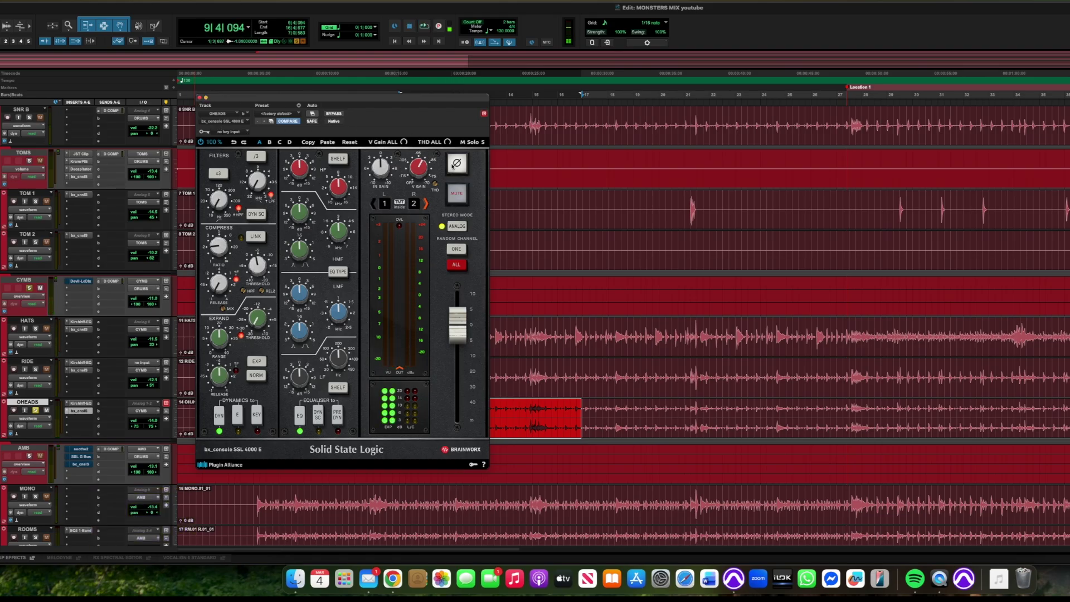
{"action": "left_click", "coordinate": [201, 98]}
{"action": "left_click", "coordinate": [35, 411]}
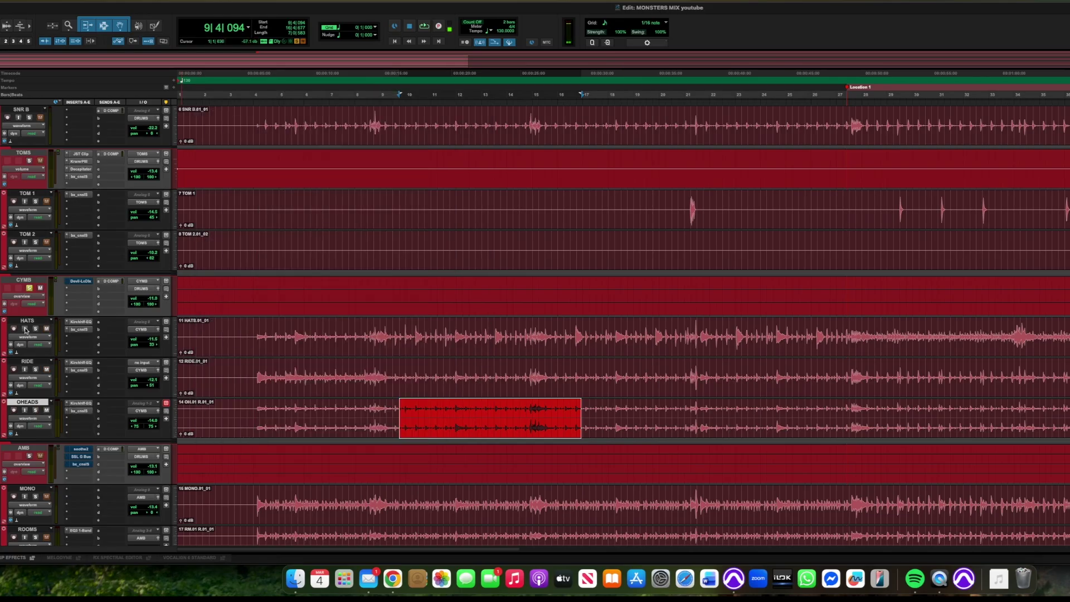
- Play the soloed CYMS bus, open Devil-Loc on it and compare it active and bypassed during playback
{"action": "key", "text": "space"}
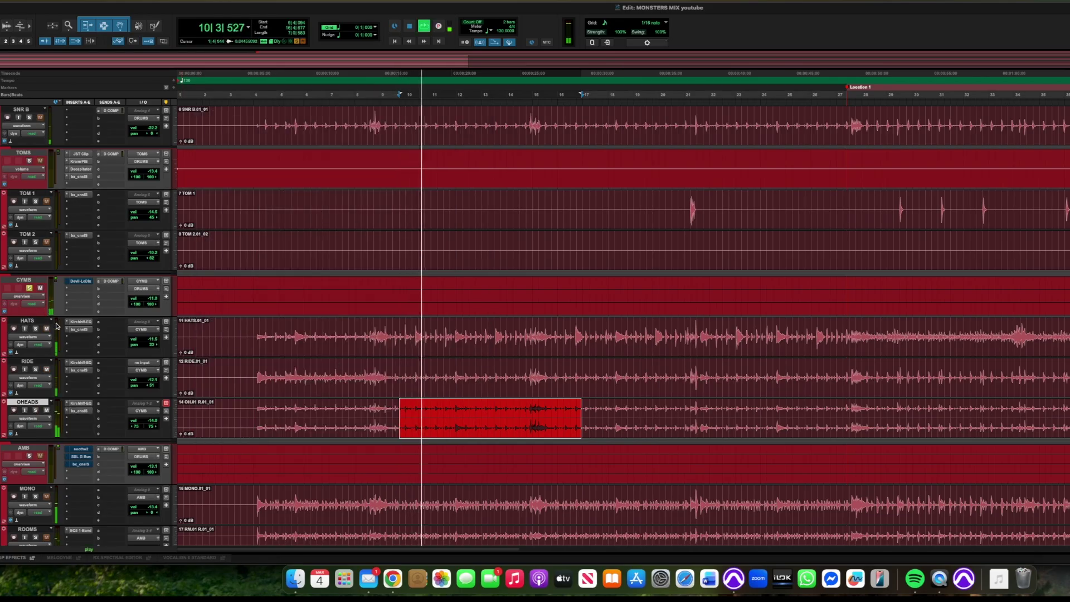
{"action": "key", "text": "space"}
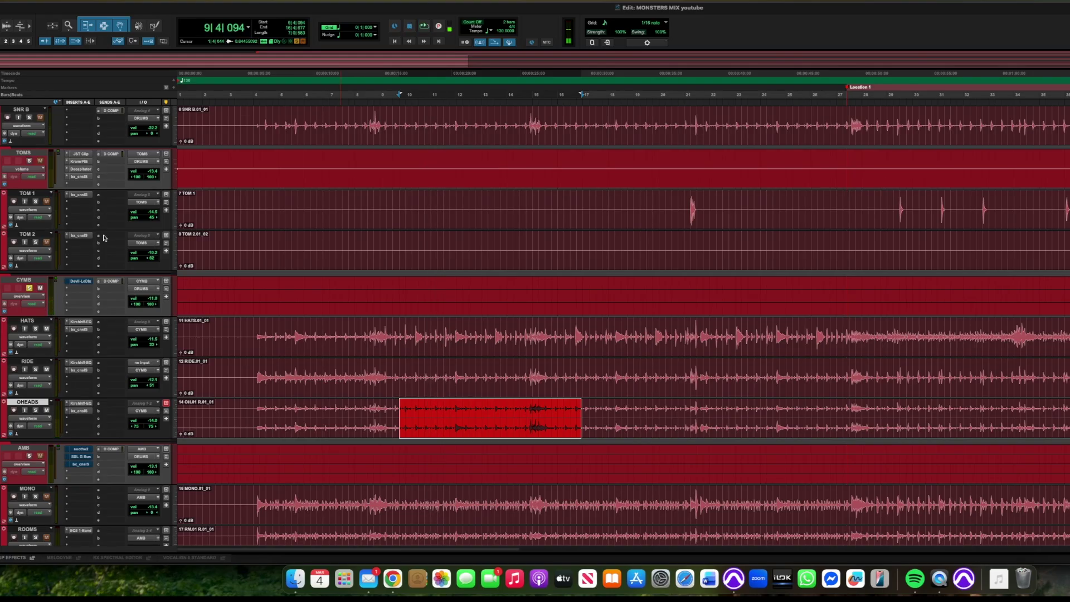
{"action": "left_click", "coordinate": [81, 281]}
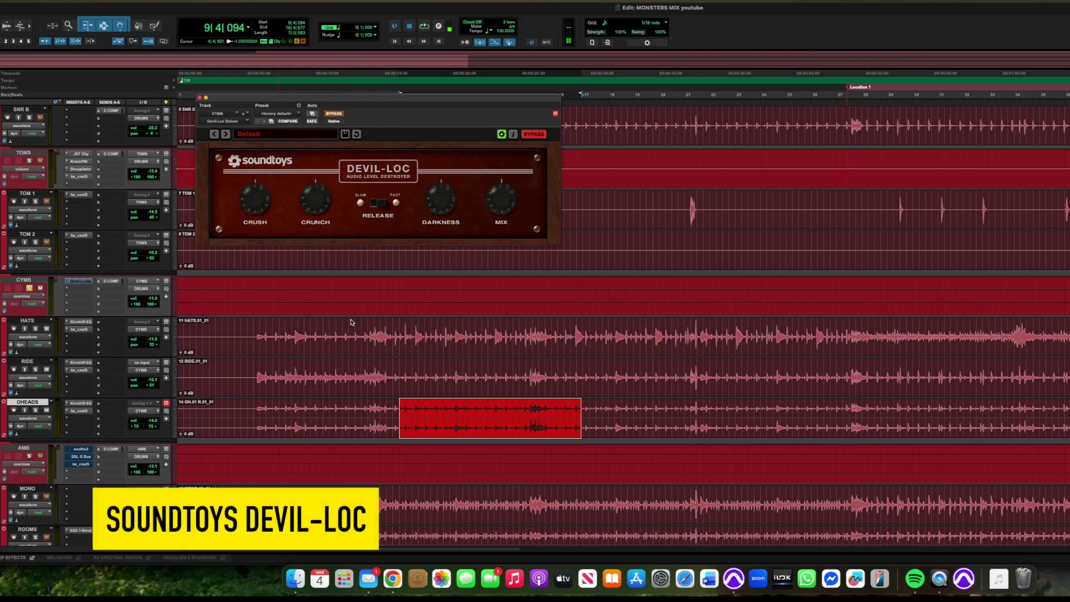
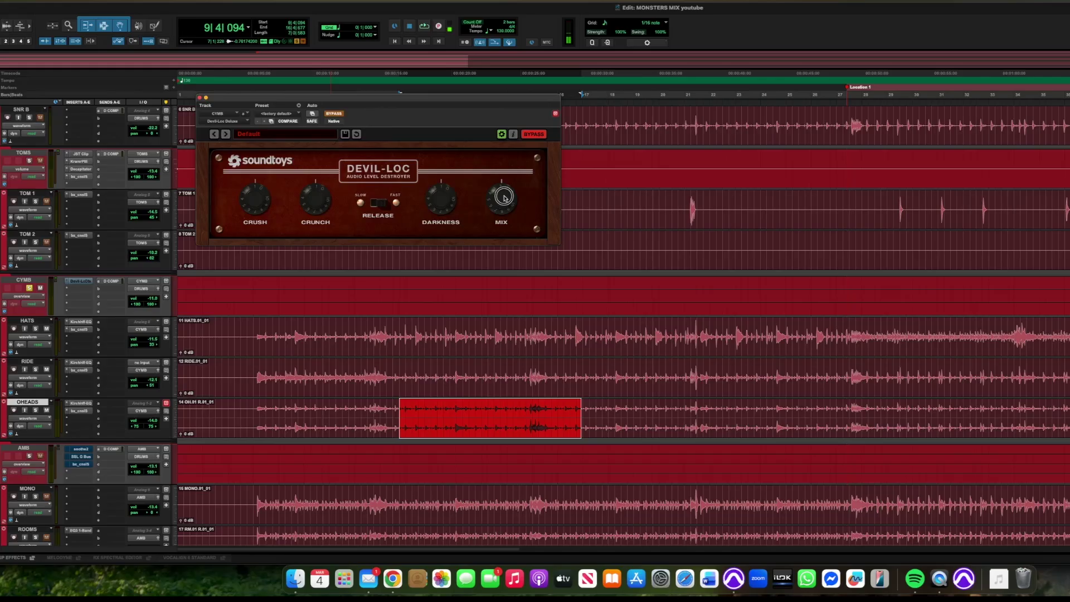
{"action": "key", "text": "space"}
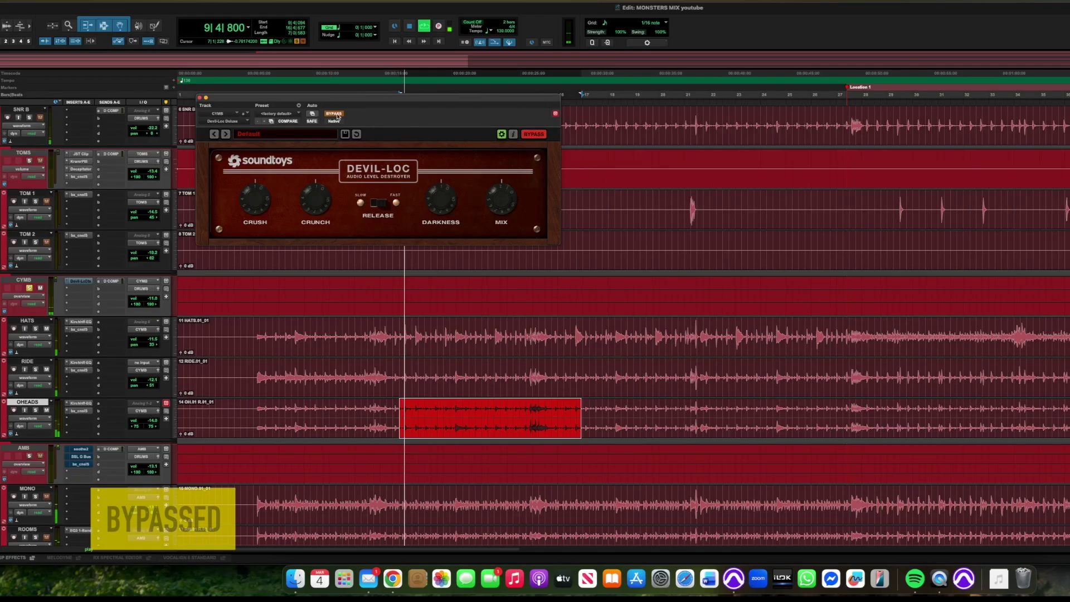
{"action": "left_click", "coordinate": [334, 114]}
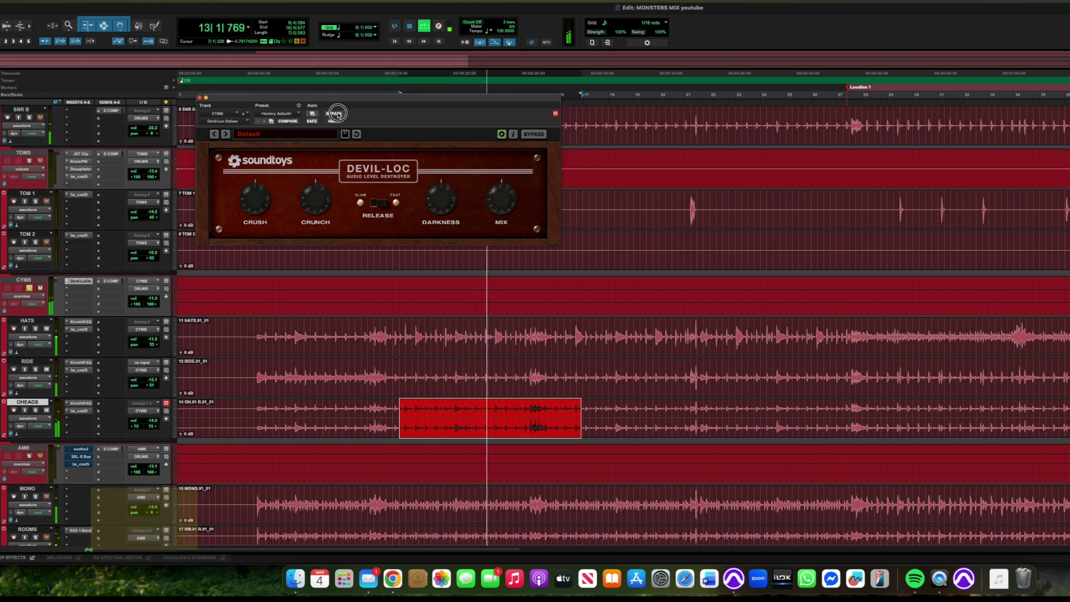
{"action": "left_click", "coordinate": [334, 114]}
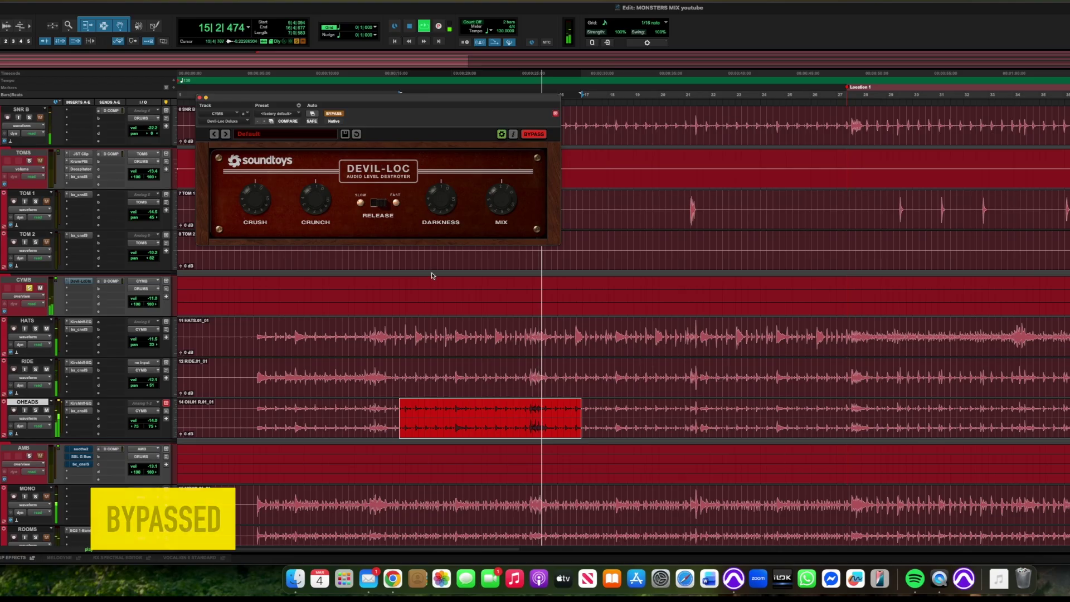
- Select a short overheads passage from about bar 11 beat 3 through bar 12, activate Devil-Loc on CYMS during playback, stop and close it
{"action": "left_click_drag", "start_coordinate": [450, 417], "coordinate": [482, 418]}
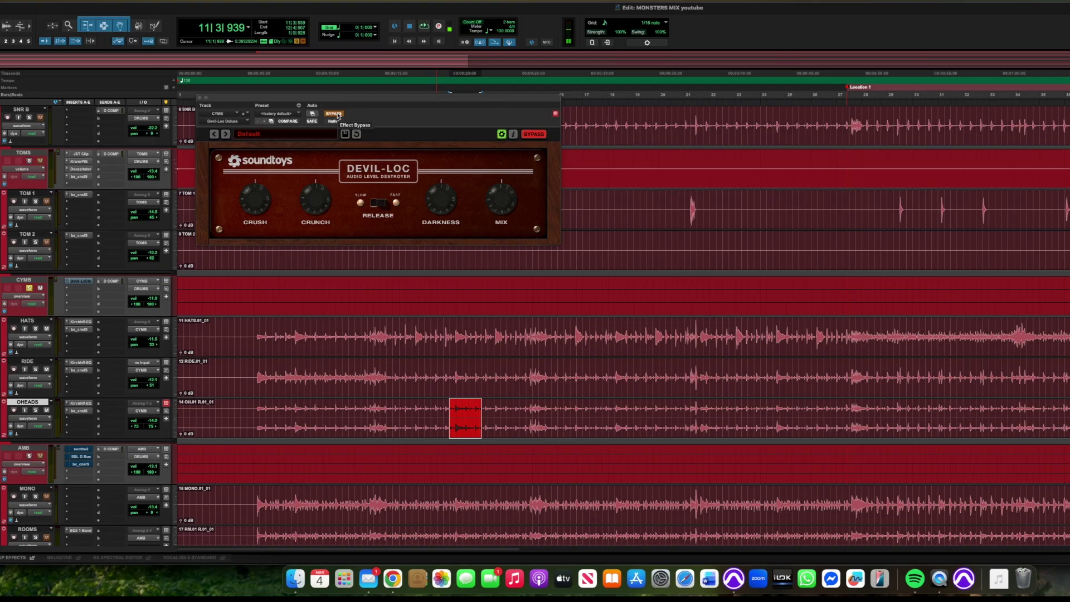
{"action": "key", "text": "space"}
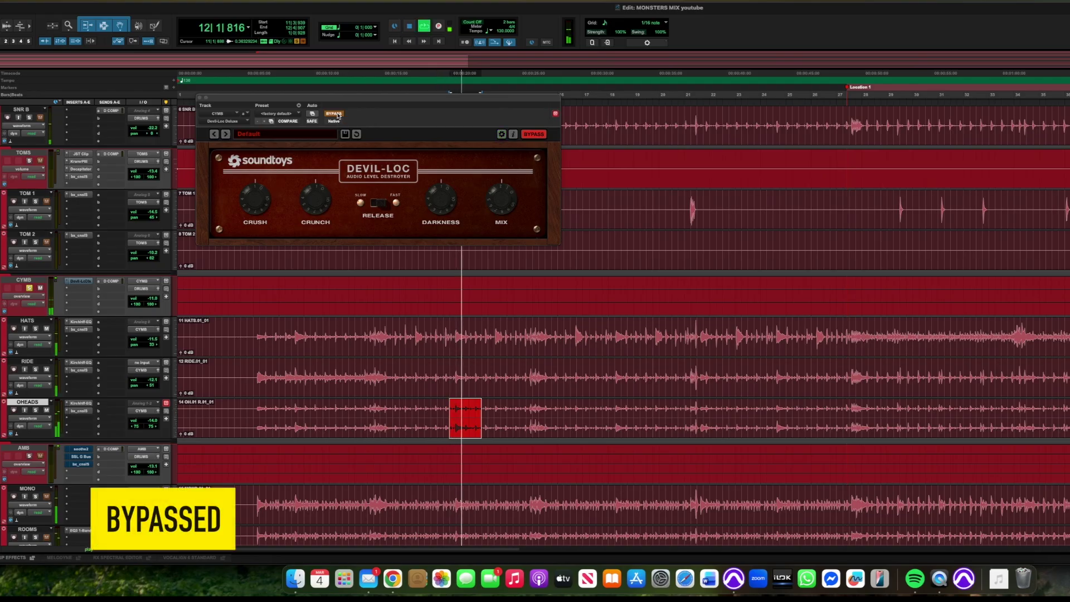
{"action": "left_click", "coordinate": [336, 114]}
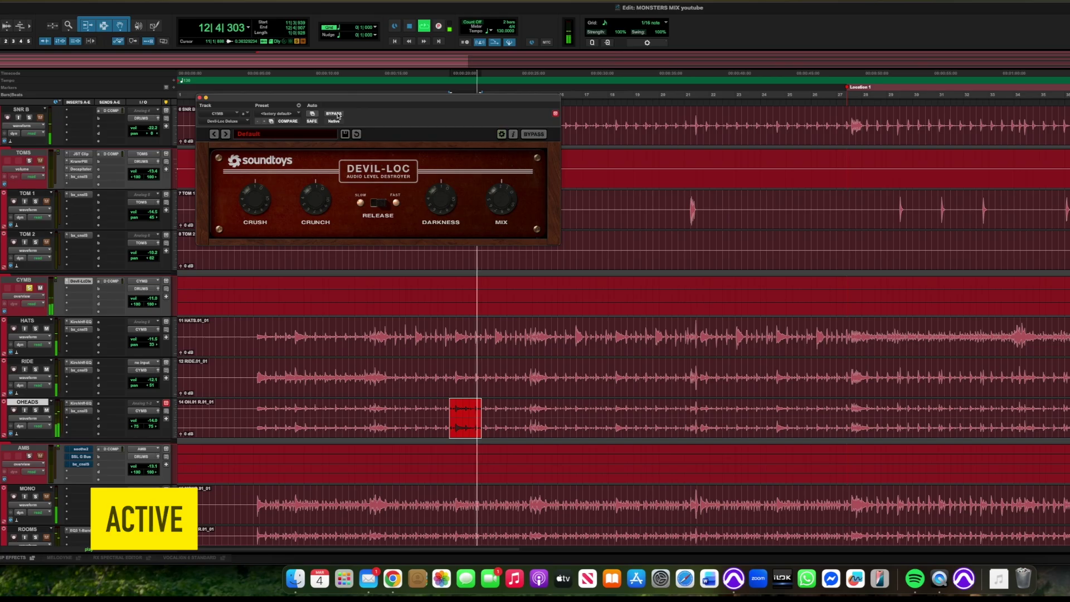
{"action": "key", "text": "space"}
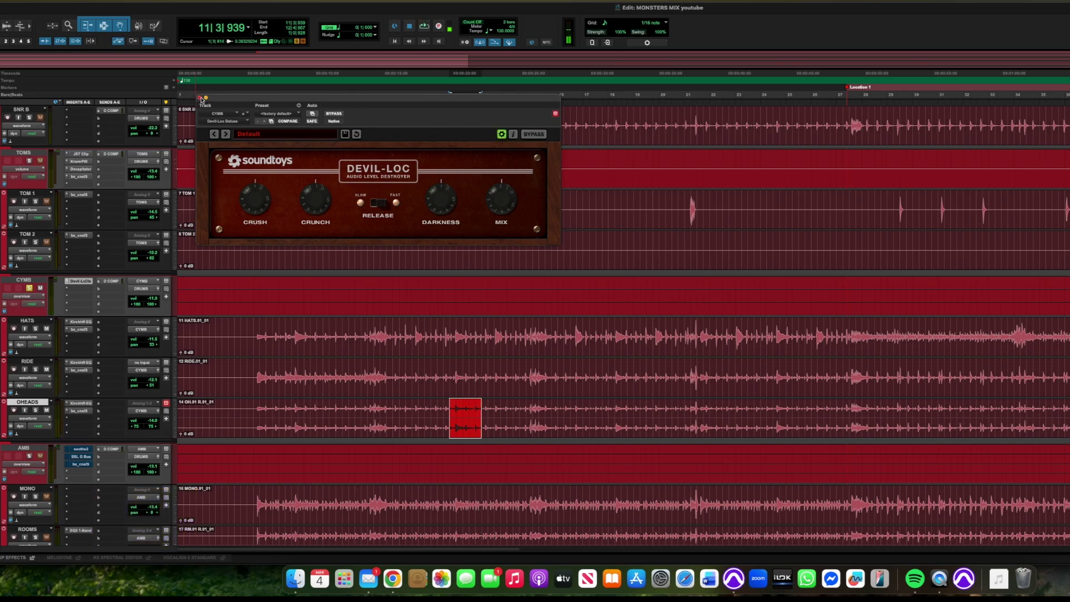
{"action": "left_click", "coordinate": [200, 98]}
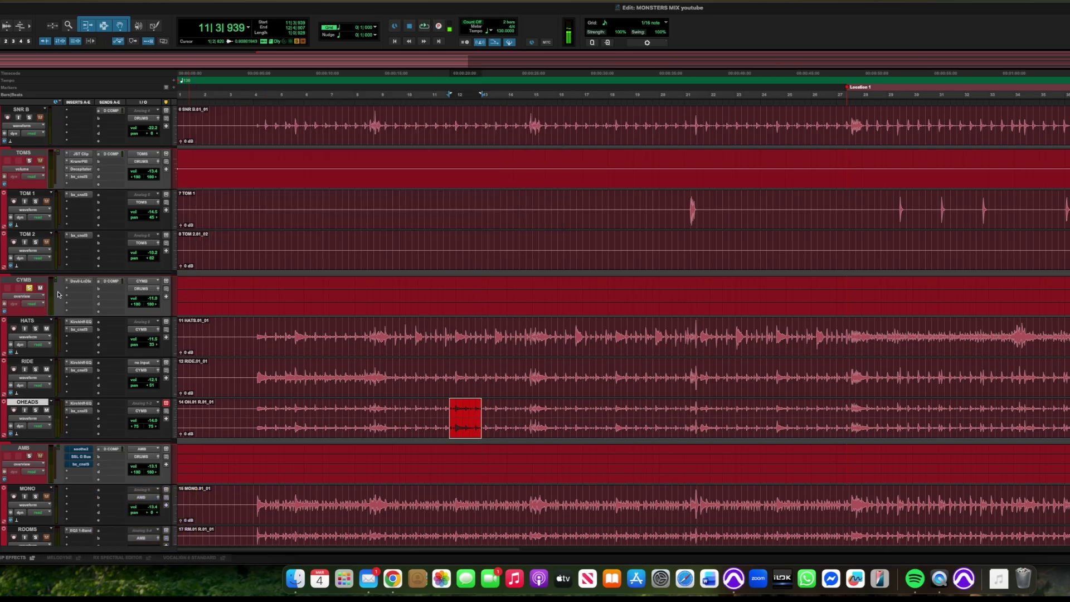
{"action": "left_click", "coordinate": [80, 281]}
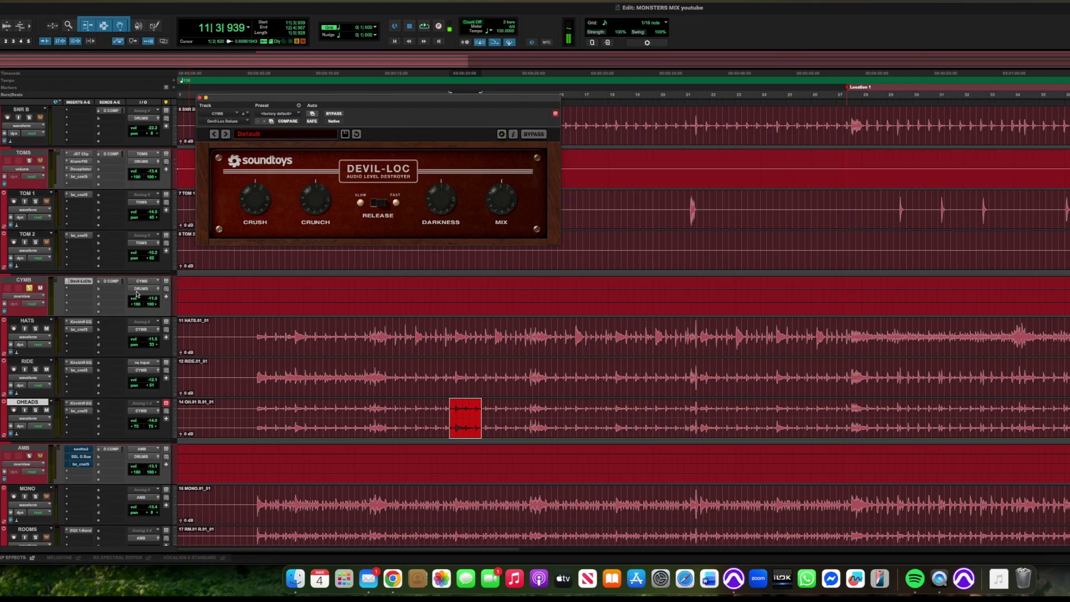
{"action": "left_click", "coordinate": [200, 98]}
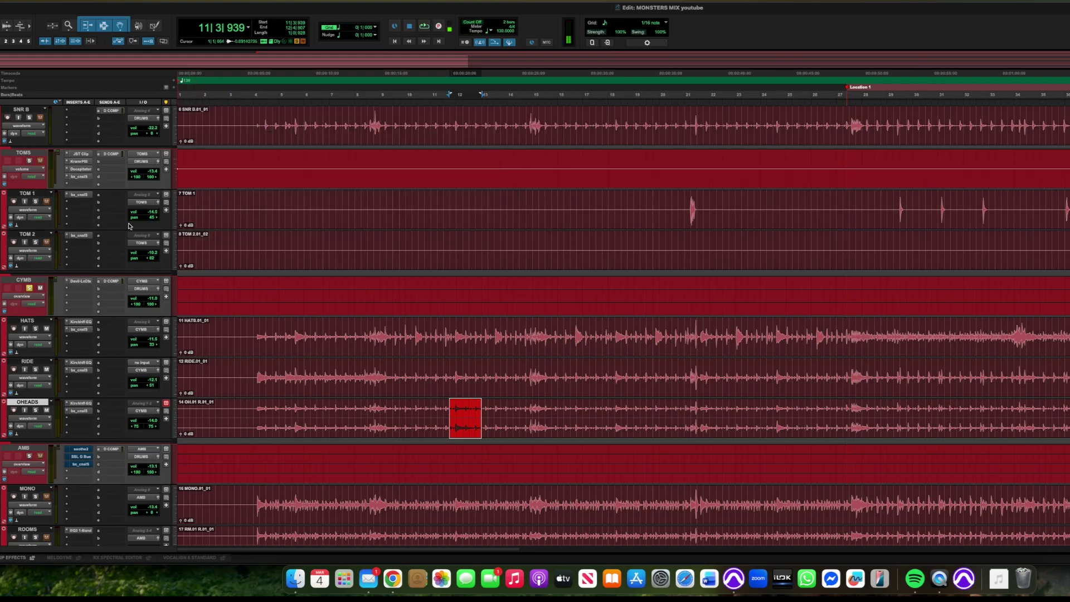
- Solo MONO in the ambience group, select its audio from about bar 5 to bar 9, play it, stop and unsolo it
{"action": "scroll", "coordinate": [279, 360], "scroll_direction": "down", "scroll_amount": 3}
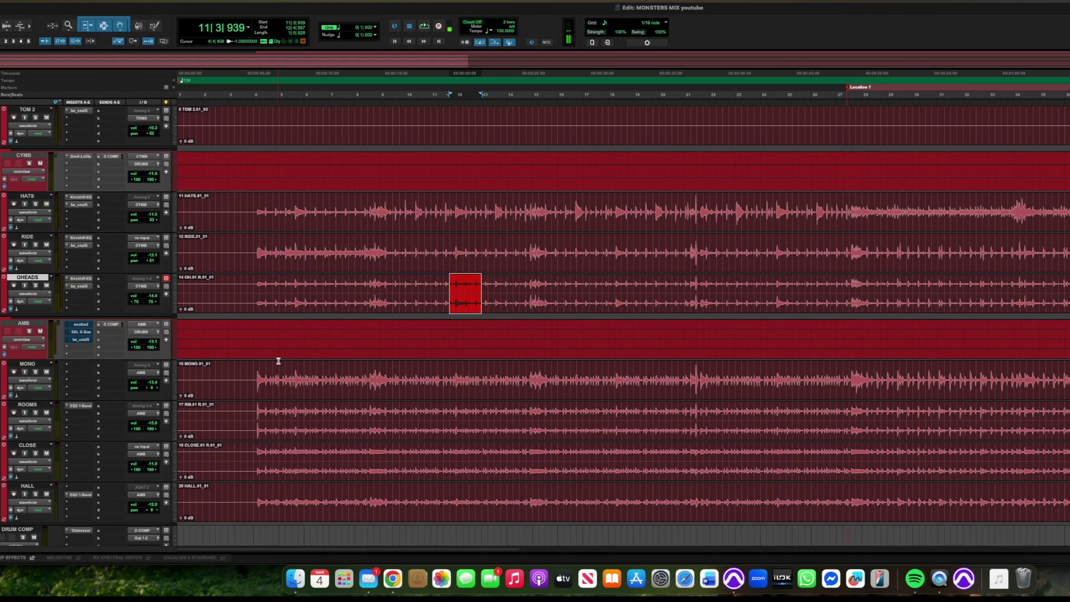
{"action": "scroll", "coordinate": [285, 359], "scroll_direction": "down", "scroll_amount": 2}
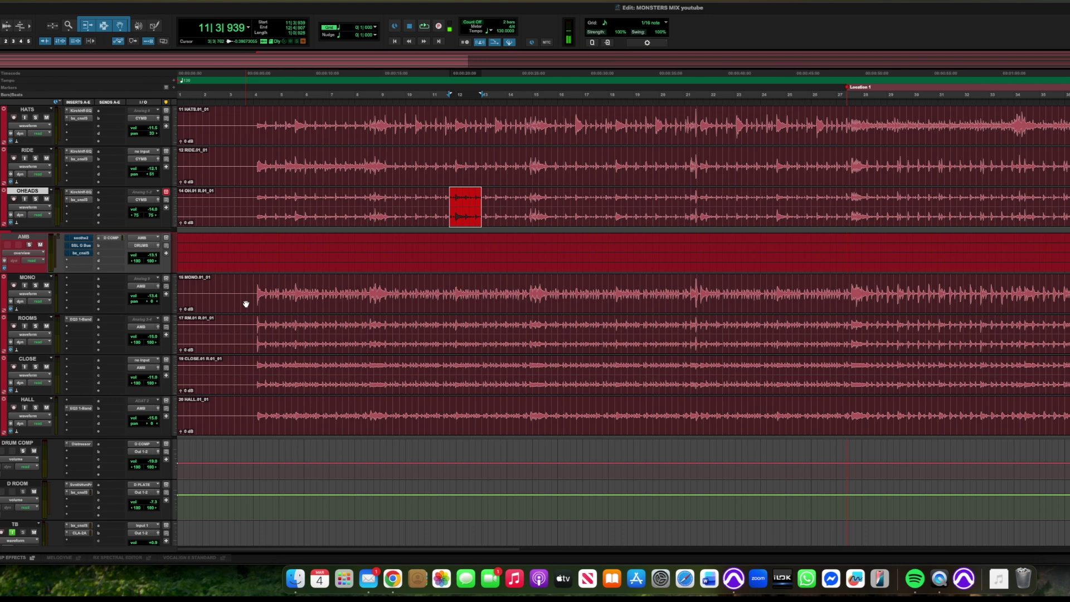
{"action": "left_click", "coordinate": [35, 286]}
{"action": "key", "text": "space"}
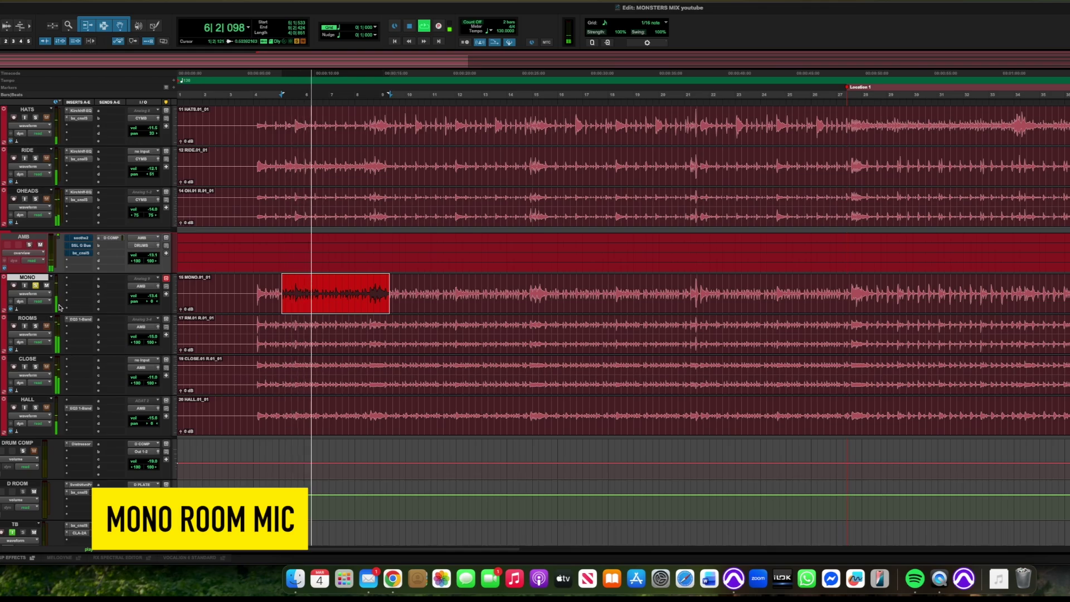
{"action": "key", "text": "space"}
{"action": "left_click", "coordinate": [36, 286]}
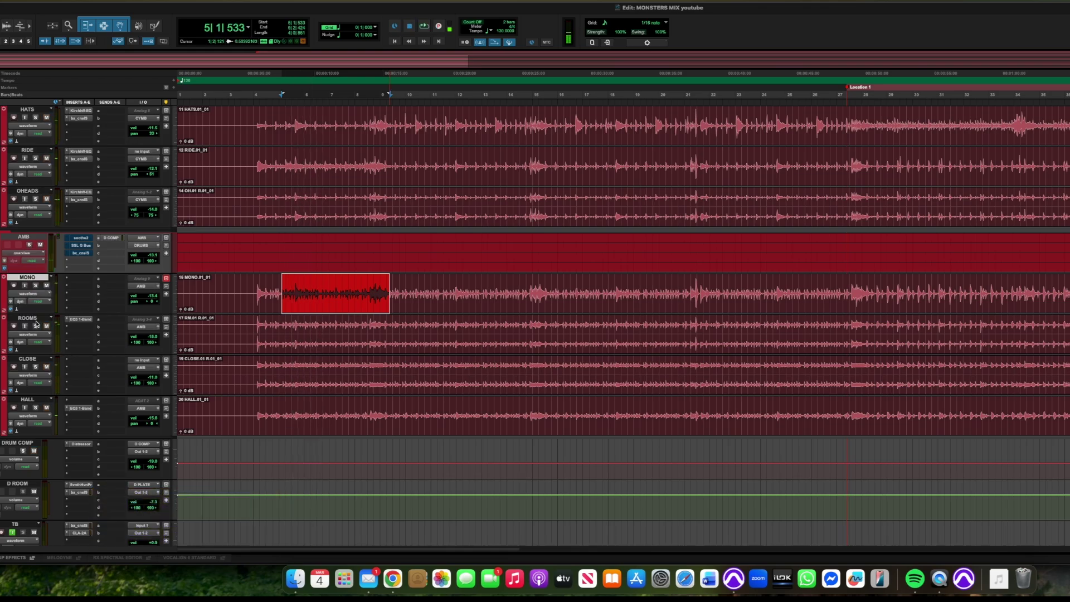
- Solo ROOMS, select its audio from about bar 5 to bar 10 and play the stereo room mics
{"action": "left_click", "coordinate": [35, 326]}
{"action": "left_click_drag", "start_coordinate": [289, 323], "coordinate": [424, 321]}
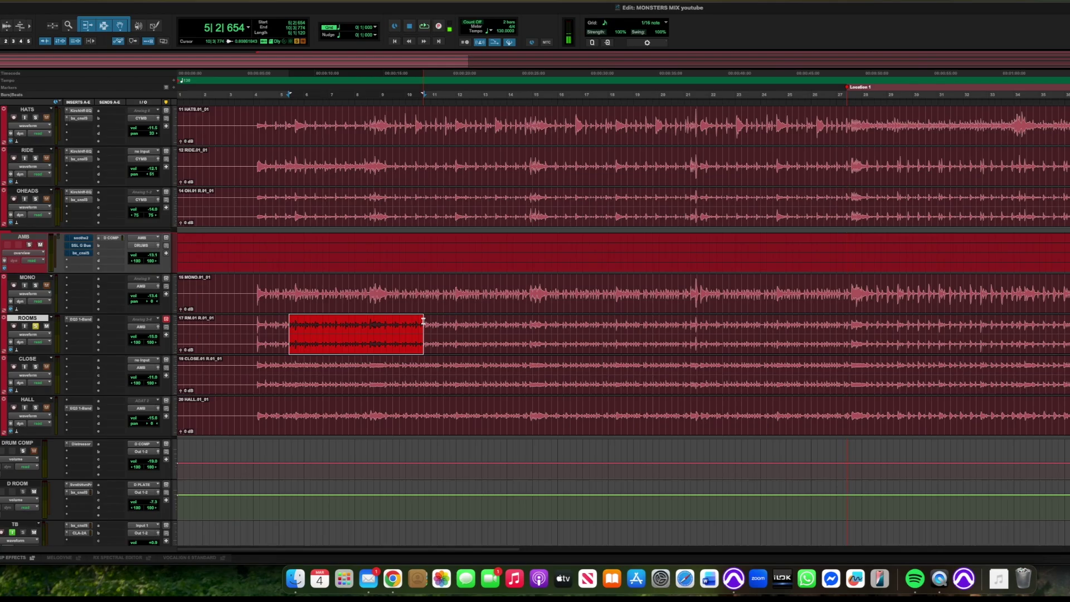
{"action": "key", "text": "space"}
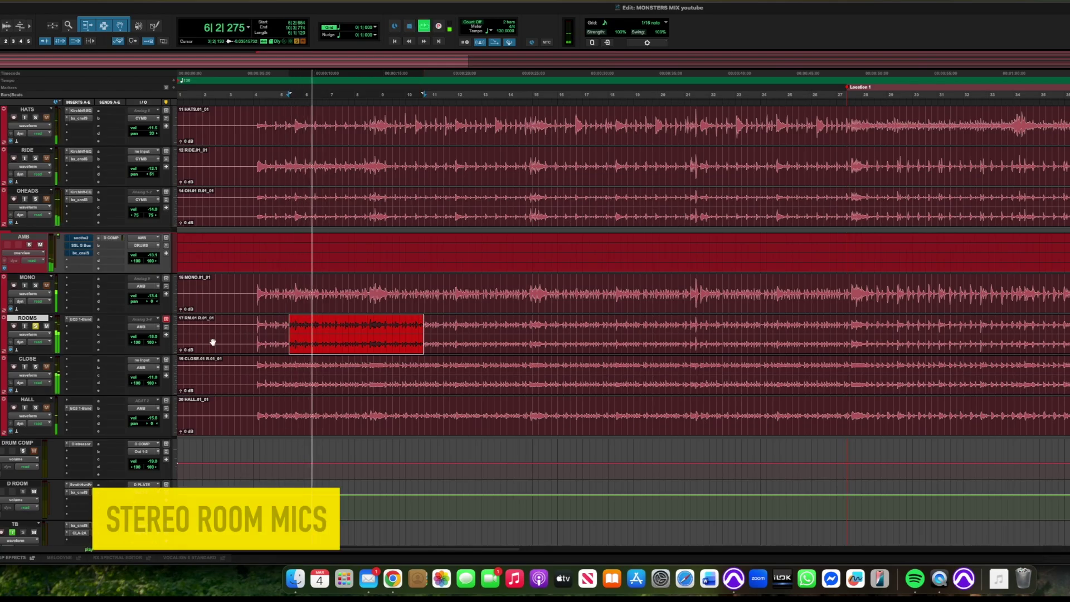
{"action": "key", "text": "space"}
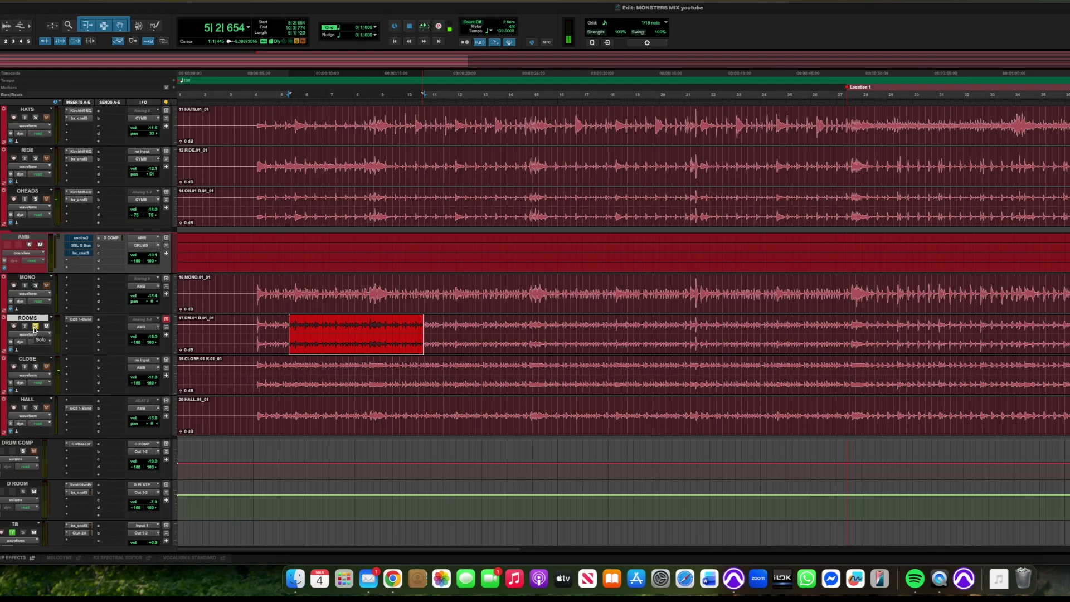
- Audition the CLOSE and HALL room mic tracks one after the other, each soloed over the same selection
{"action": "left_click", "coordinate": [35, 367], "text": "super"}
{"action": "key", "text": "space"}
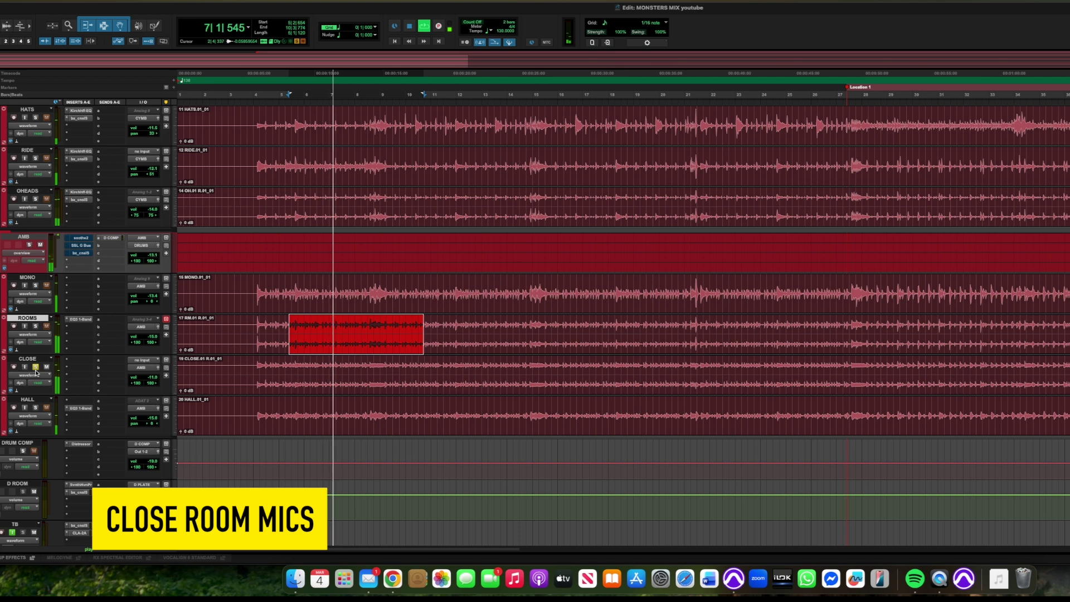
{"action": "key", "text": "space"}
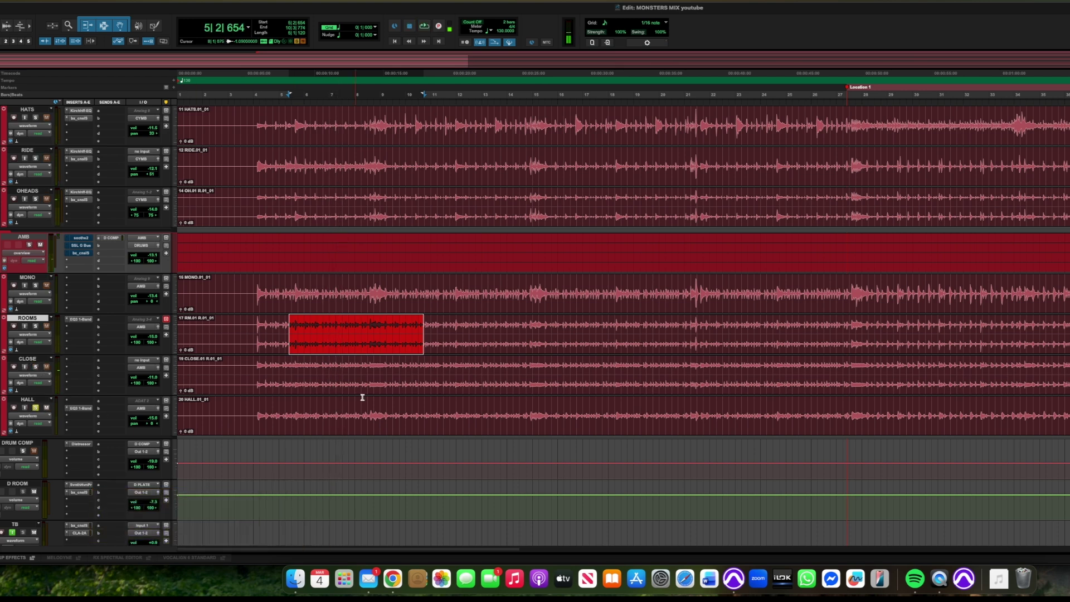
{"action": "key", "text": "space"}
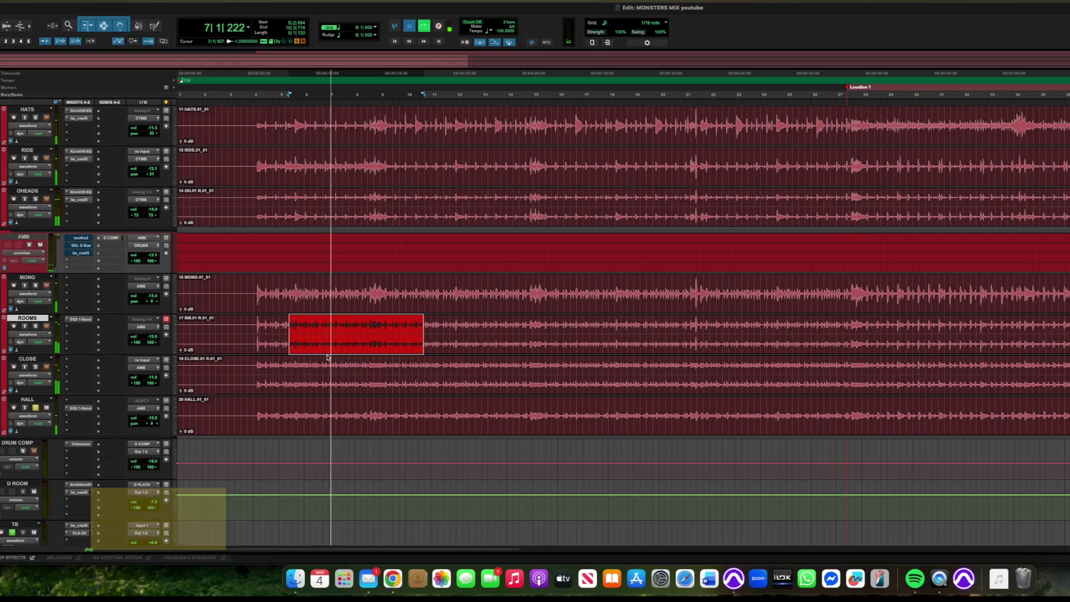
{"action": "key", "text": "space"}
- Check the EQ3 1-Band on ROOMS, switch the solo from HALL to the AMB bus and play the unprocessed room mics
{"action": "left_click", "coordinate": [81, 320]}
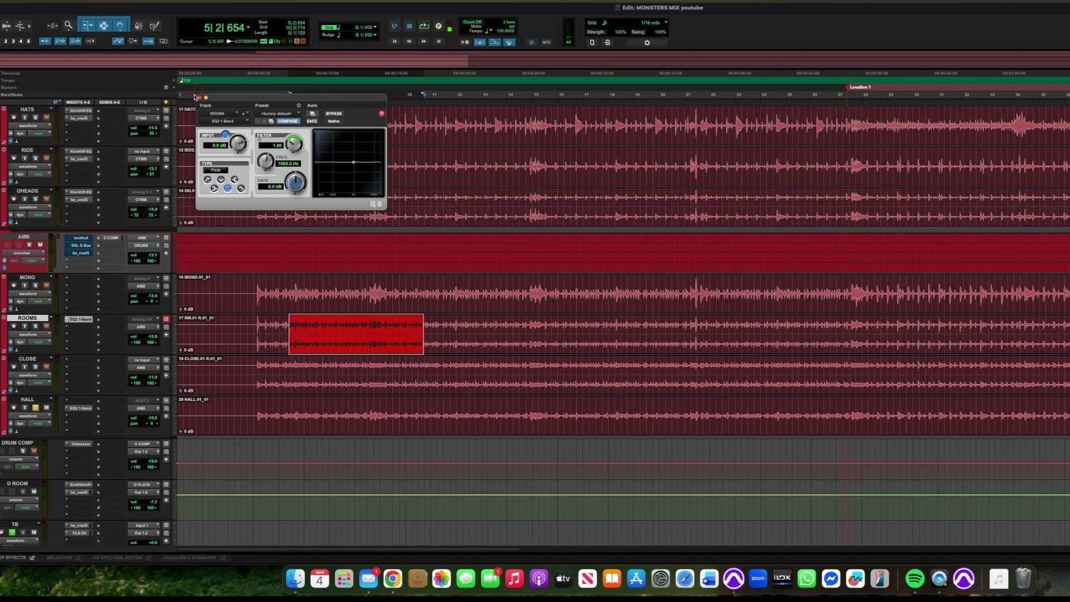
{"action": "left_click", "coordinate": [199, 97]}
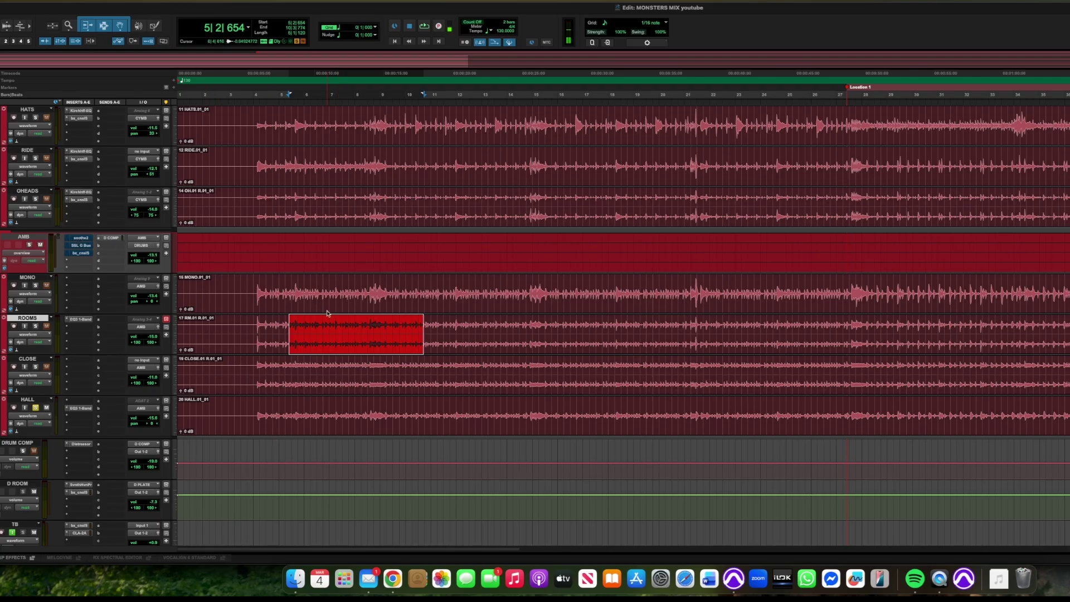
{"action": "left_click", "coordinate": [35, 408]}
{"action": "left_click", "coordinate": [29, 245]}
{"action": "key", "text": "space"}
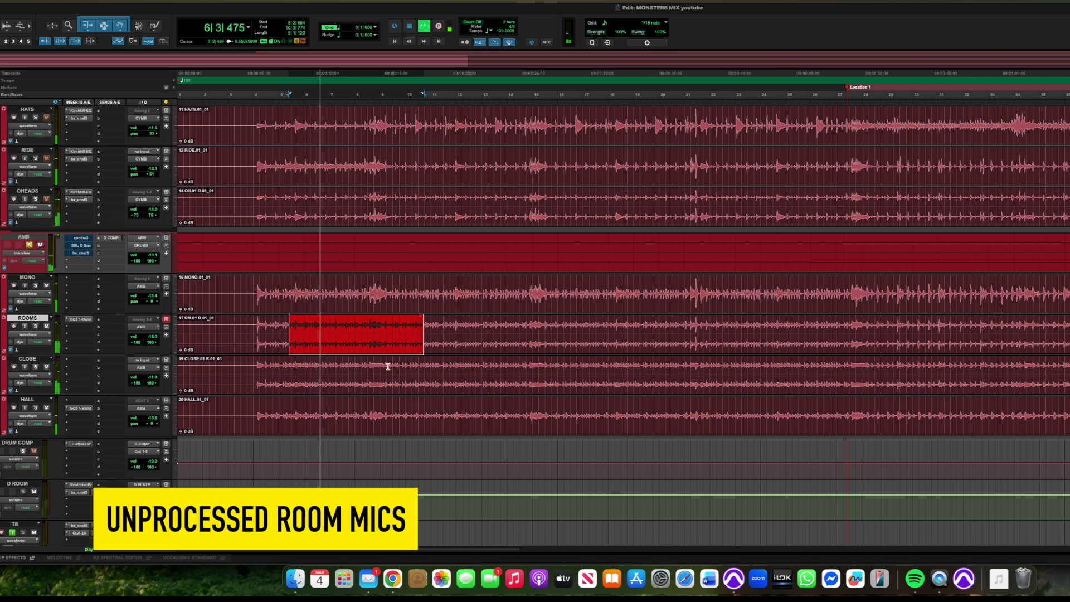
{"action": "key", "text": "space"}
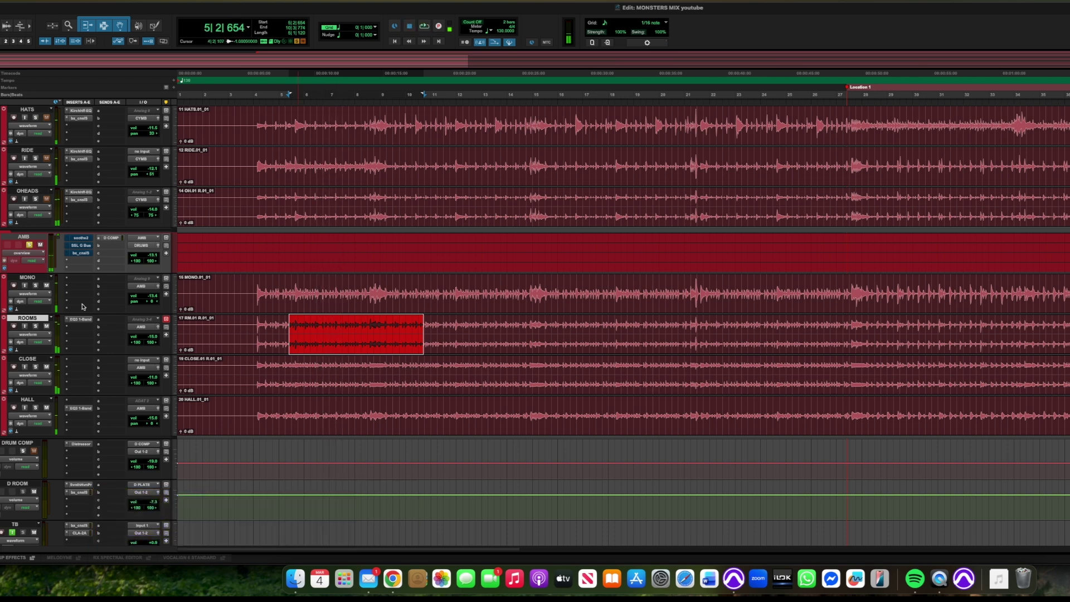
- Open soothe2 on AMB, compare it active and bypassed during playback, leave it active, stop and close it
{"action": "left_click", "coordinate": [84, 238]}
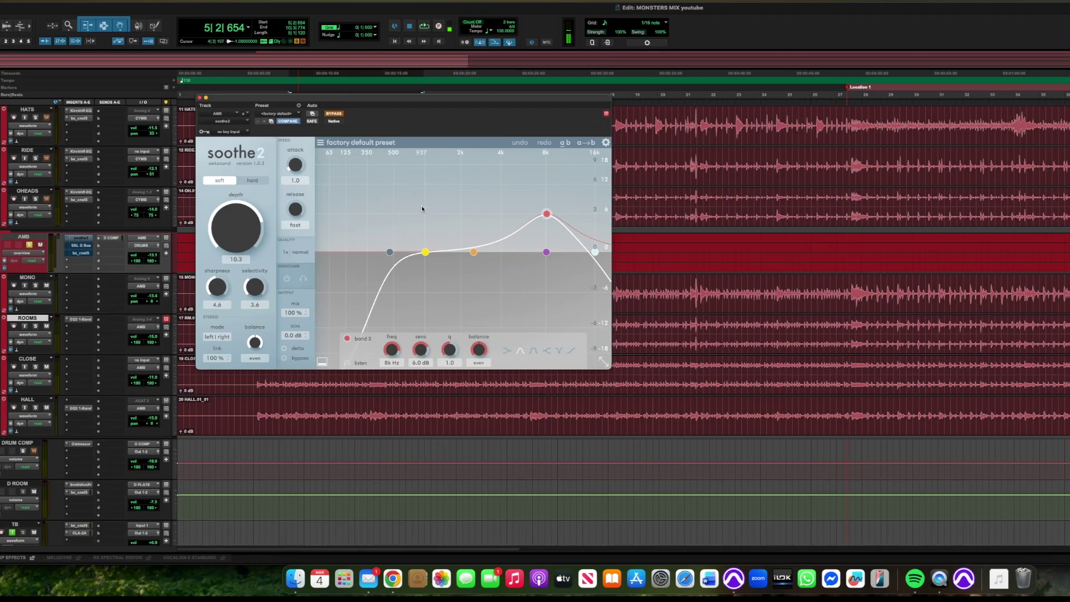
{"action": "key", "text": "space"}
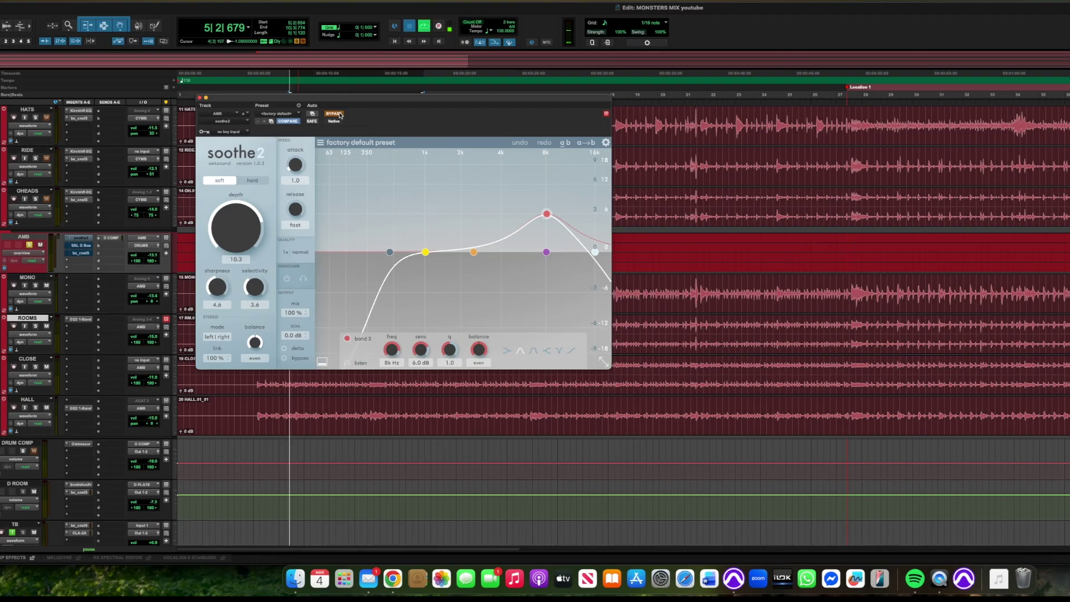
{"action": "left_click", "coordinate": [334, 113]}
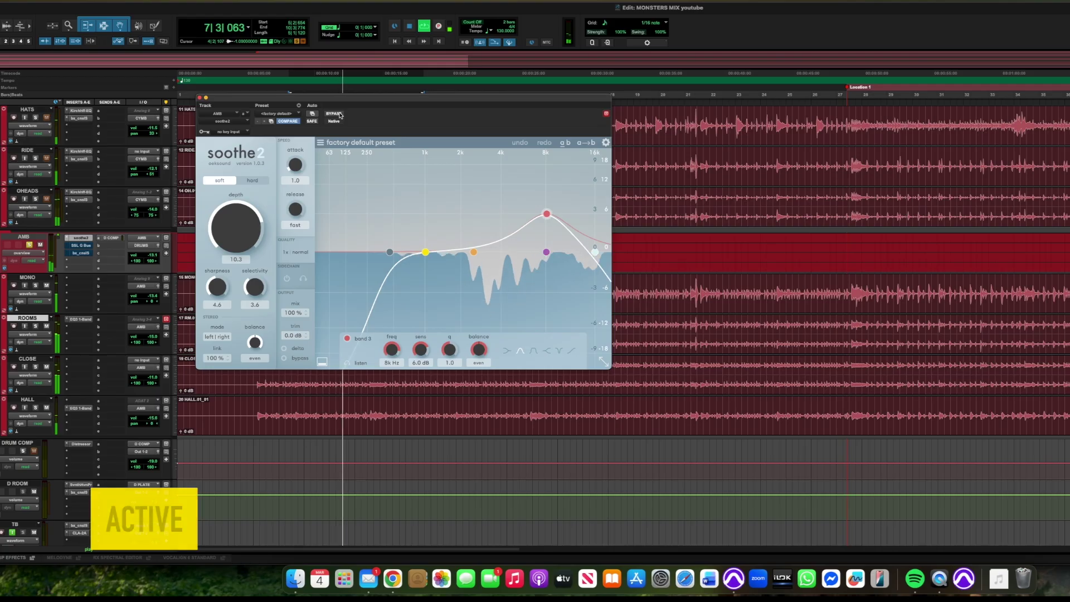
{"action": "left_click", "coordinate": [334, 114]}
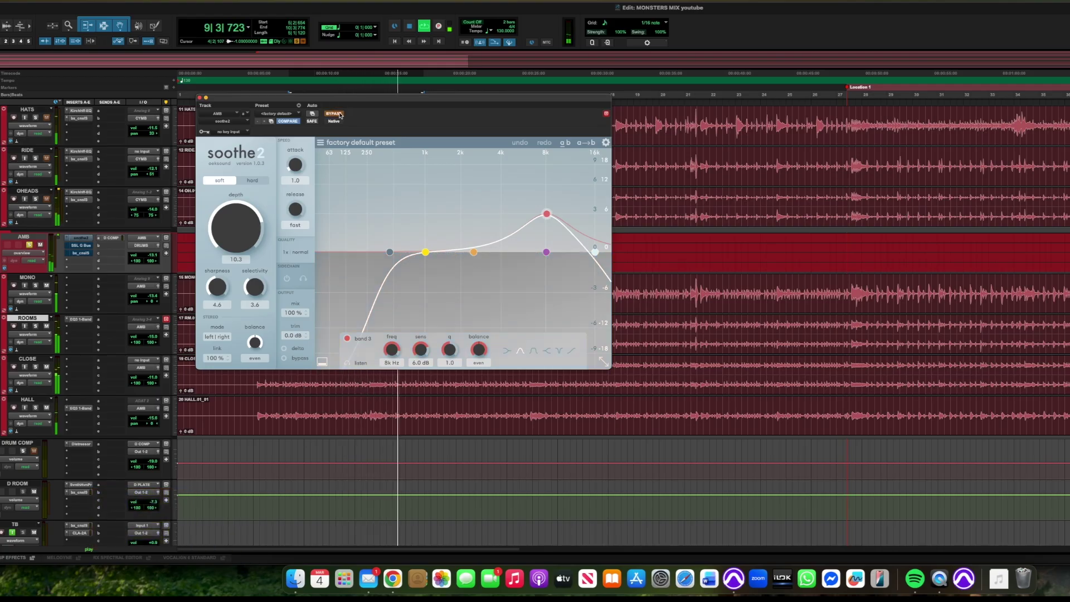
{"action": "left_click", "coordinate": [339, 115]}
{"action": "key", "text": "space"}
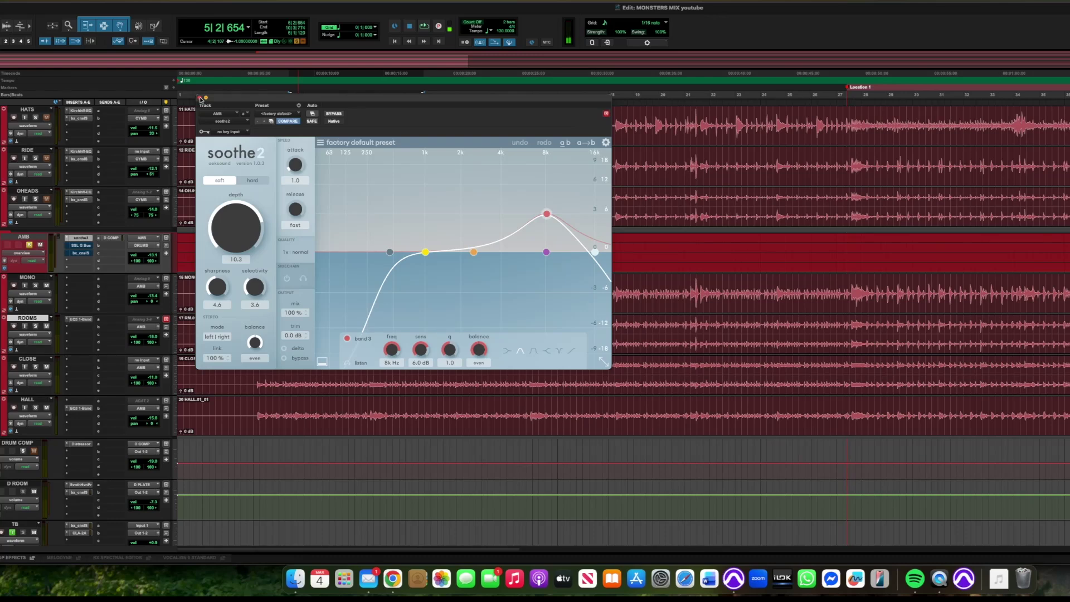
{"action": "left_click", "coordinate": [200, 97]}
- Open the SSL G Bus Compressor on AMB, compare it bypassed and active during playback, leave it active, replay the selection and close it
{"action": "left_click", "coordinate": [80, 246]}
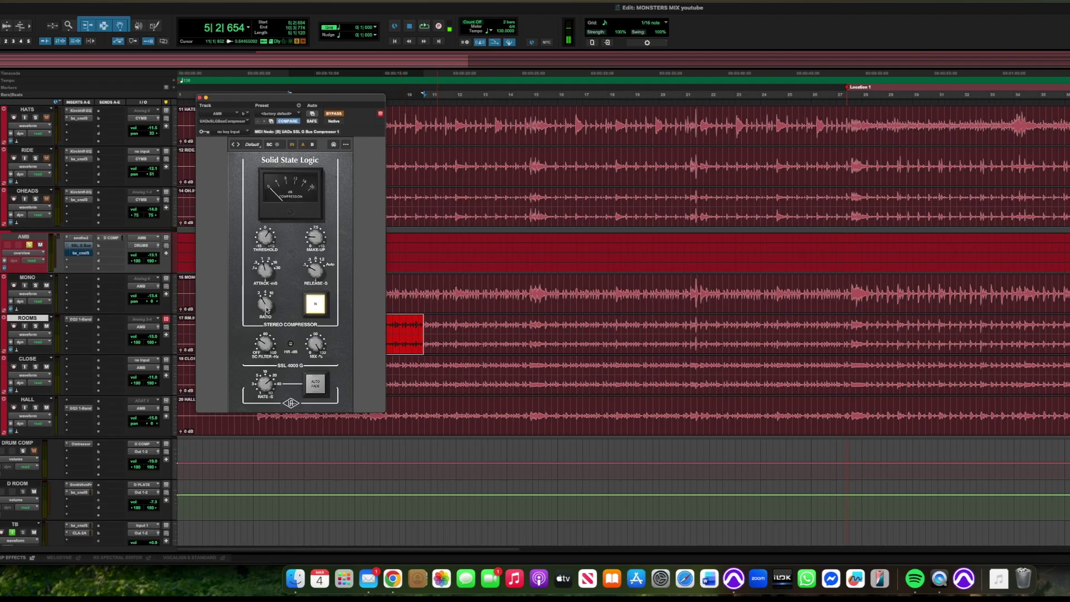
{"action": "key", "text": "space"}
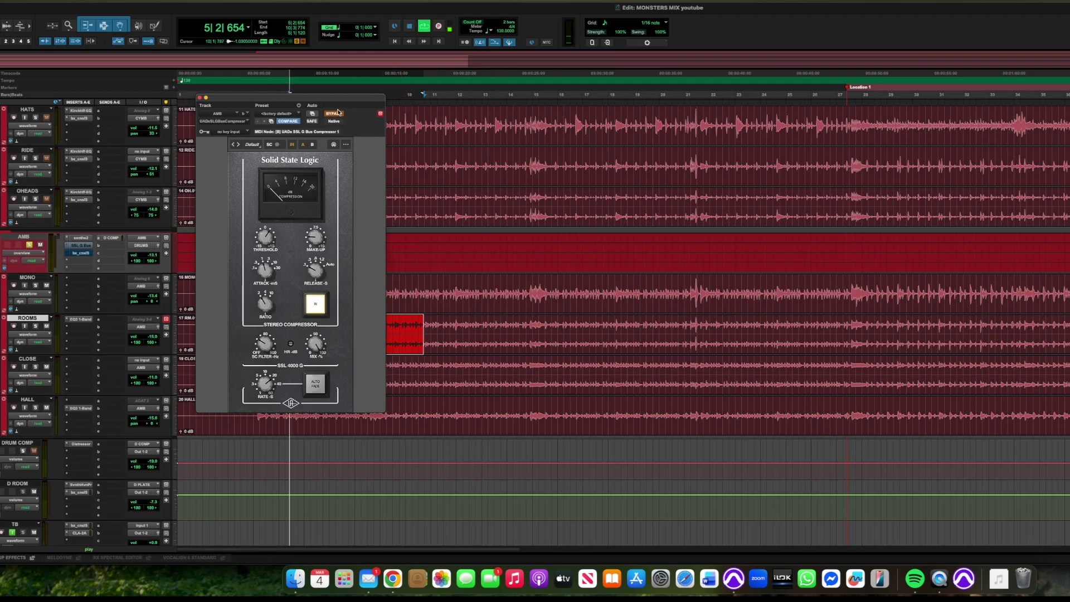
{"action": "left_click", "coordinate": [336, 113]}
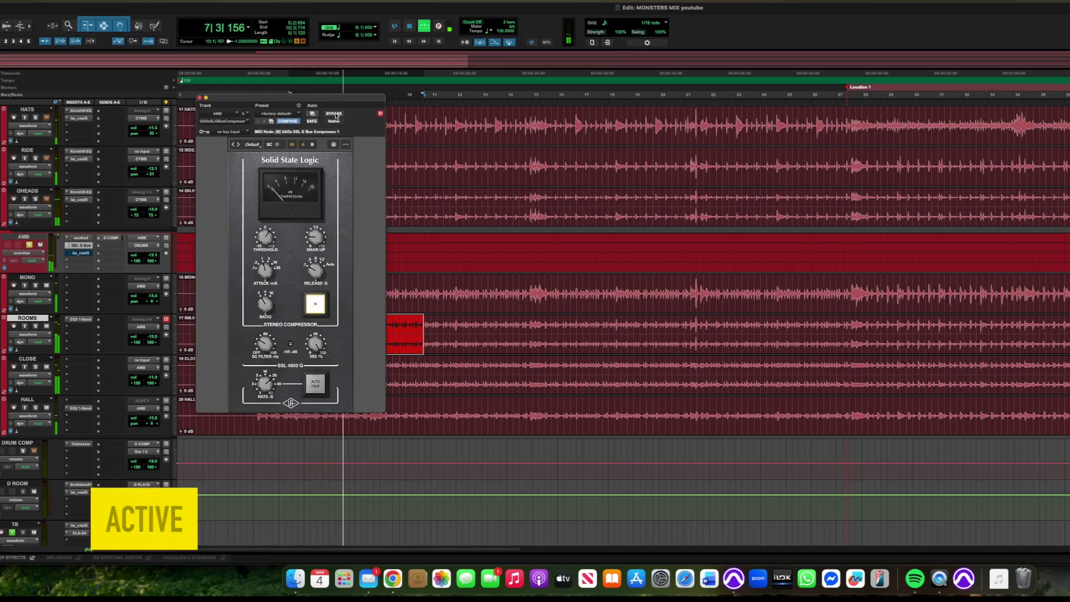
{"action": "left_click", "coordinate": [334, 114]}
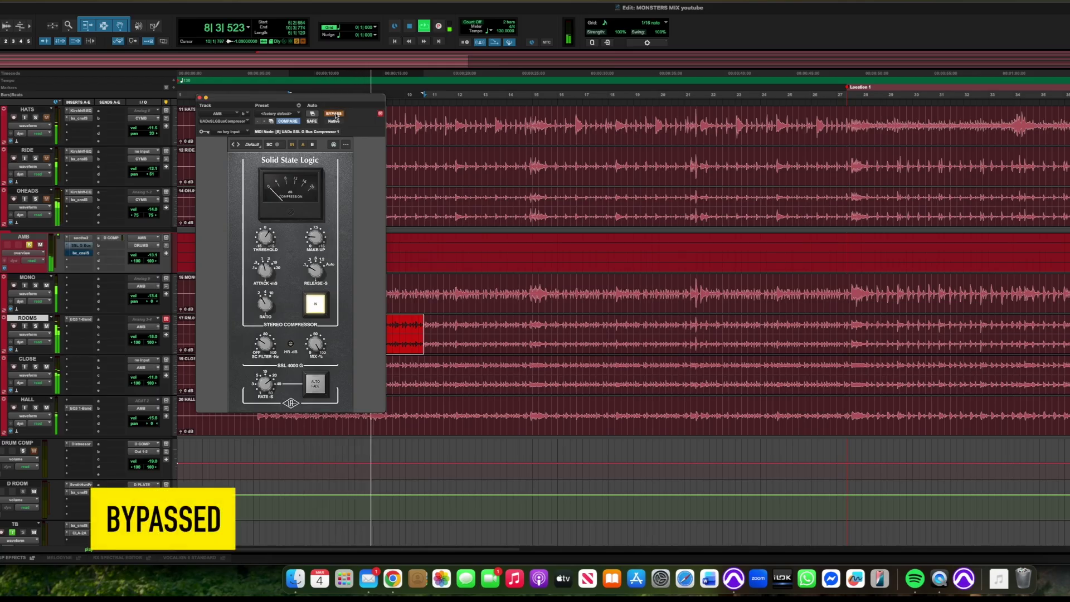
{"action": "left_click", "coordinate": [334, 114]}
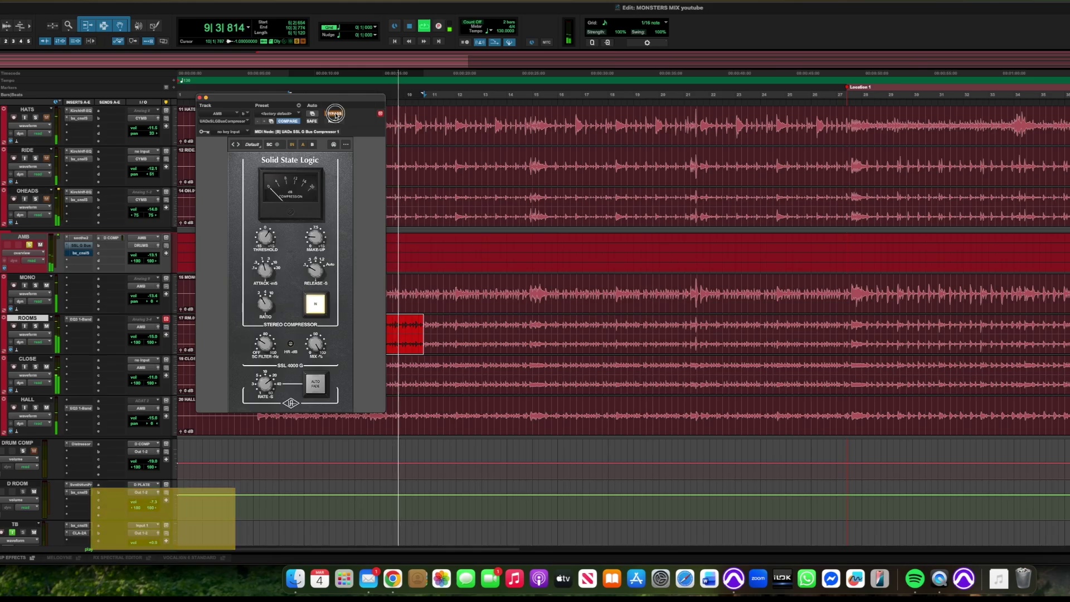
{"action": "key", "text": "space"}
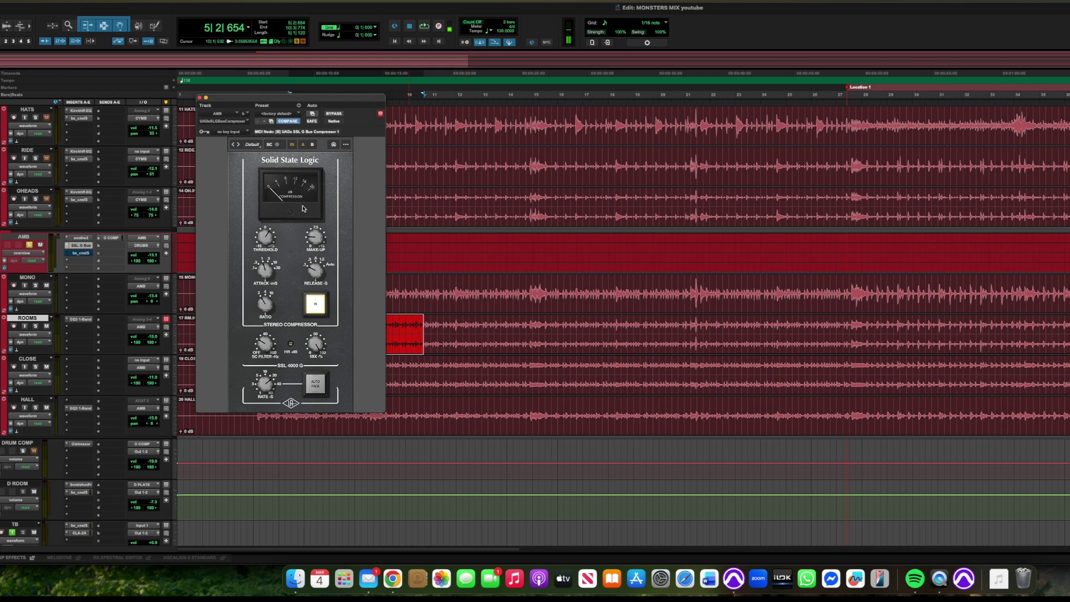
{"action": "key", "text": "space"}
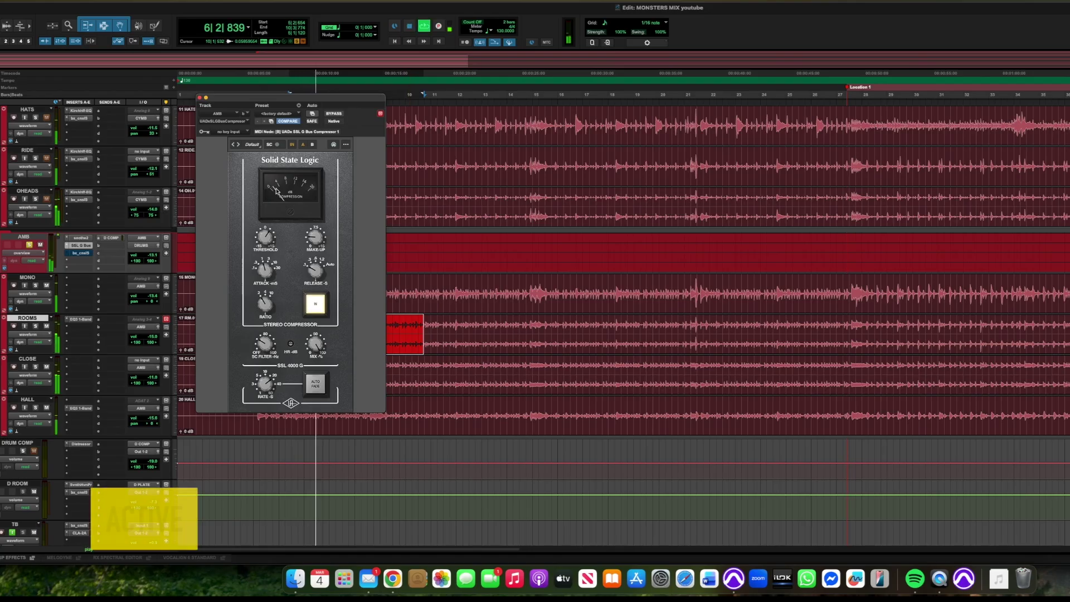
{"action": "key", "text": "space"}
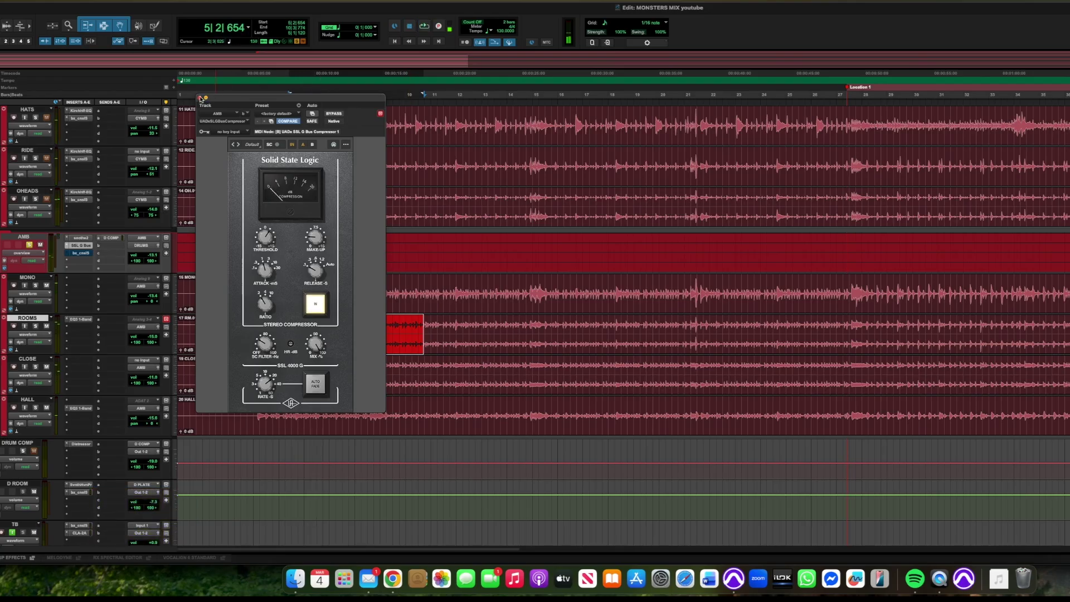
{"action": "left_click", "coordinate": [201, 98]}
- Open the bx_console SSL 4000 E on AMB, play the room mics with it bypassed, activate it and stop playback
{"action": "left_click", "coordinate": [81, 253]}
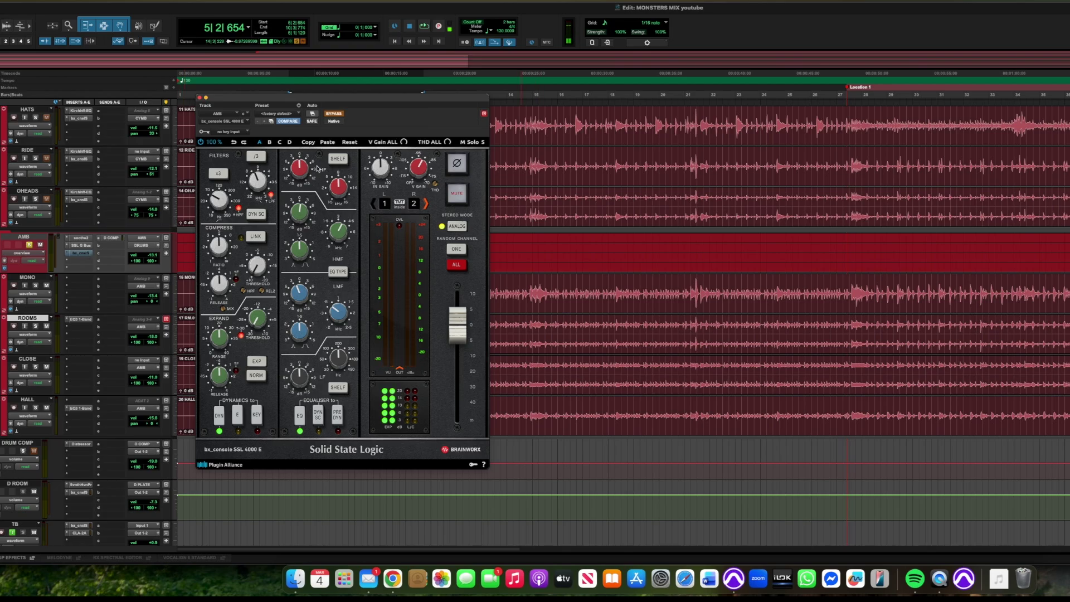
{"action": "mouse_move", "coordinate": [214, 202]}
{"action": "mouse_move", "coordinate": [342, 316]}
{"action": "key", "text": "space"}
{"action": "left_click", "coordinate": [333, 113]}
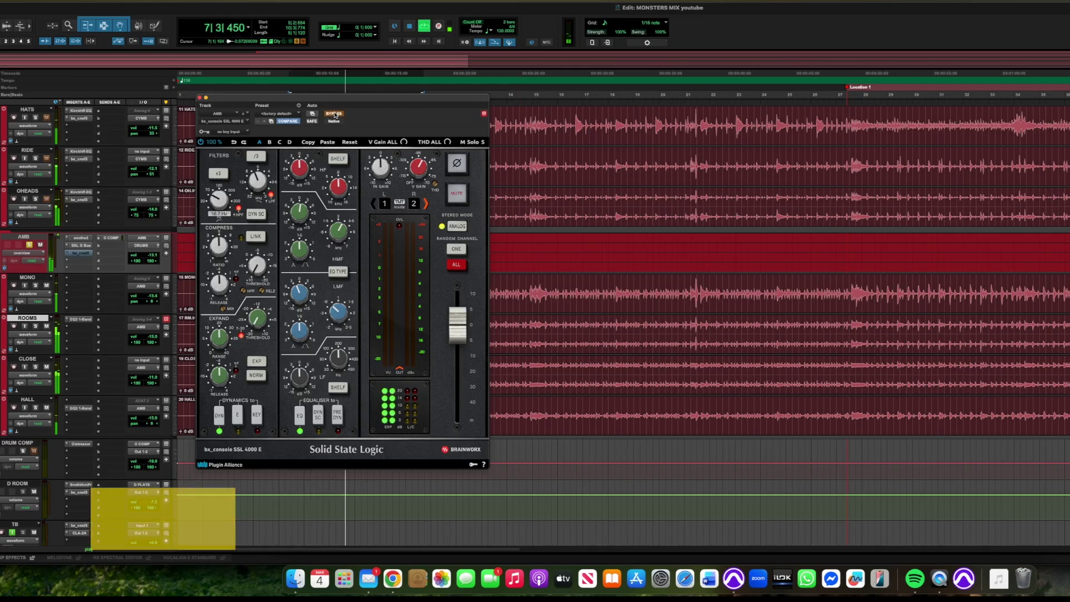
{"action": "left_click", "coordinate": [334, 113]}
{"action": "key", "text": "space"}
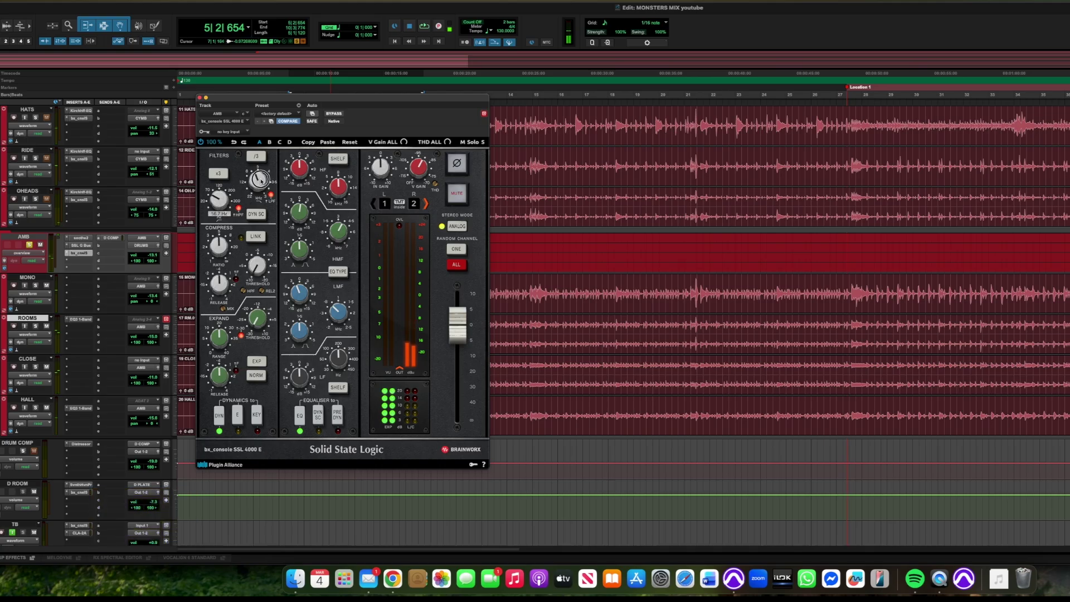
- Replay the room mics, comparing the bx_console SSL 4000 E active and bypassed, leave it active and close its window
{"action": "mouse_move", "coordinate": [261, 182]}
{"action": "key", "text": "space"}
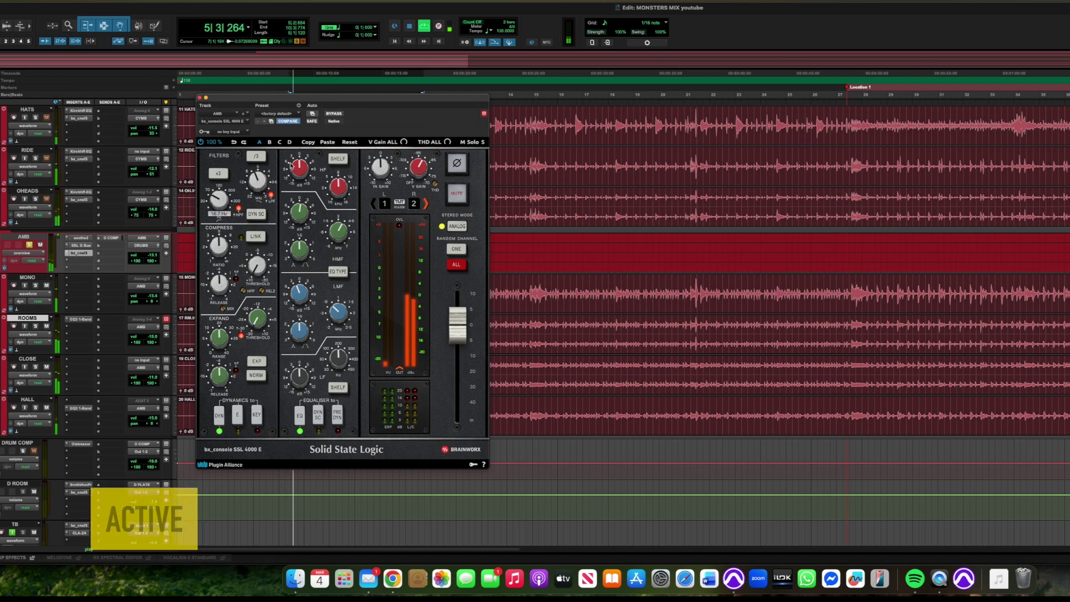
{"action": "left_click", "coordinate": [341, 115]}
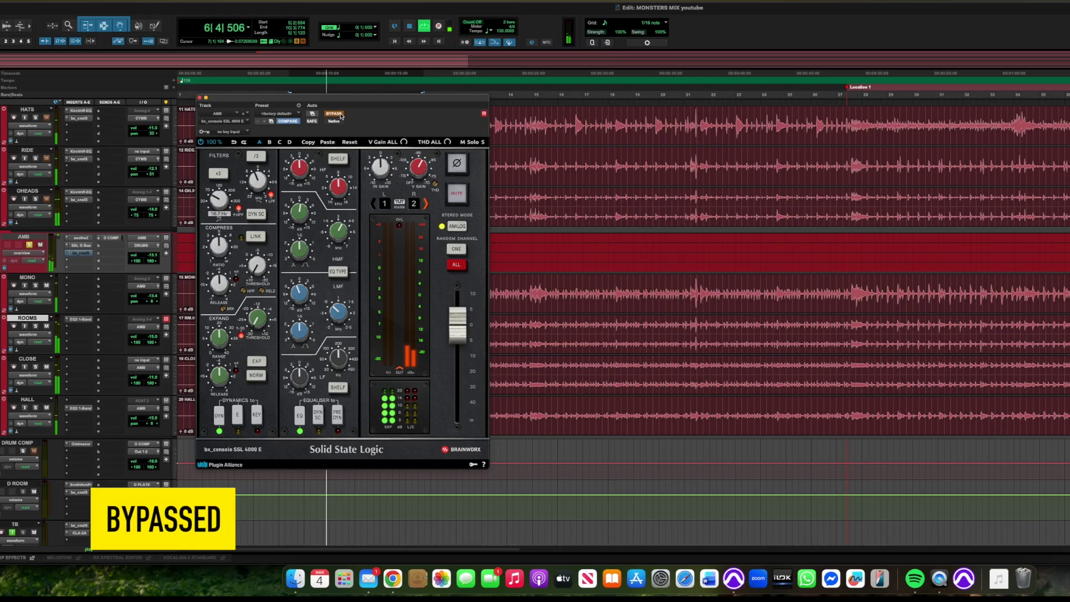
{"action": "left_click", "coordinate": [340, 115]}
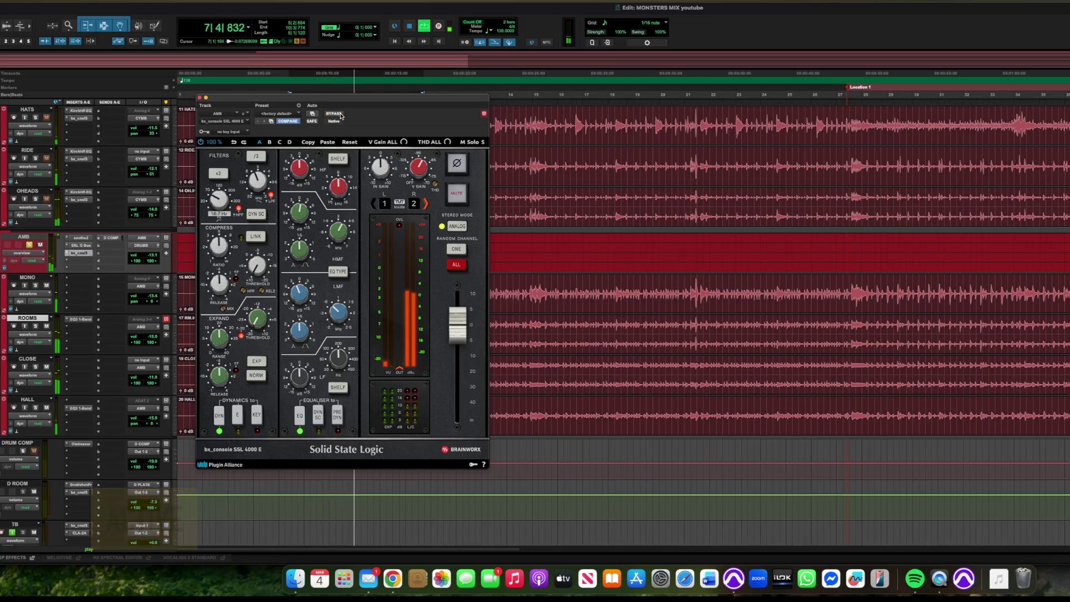
{"action": "left_click", "coordinate": [199, 97]}
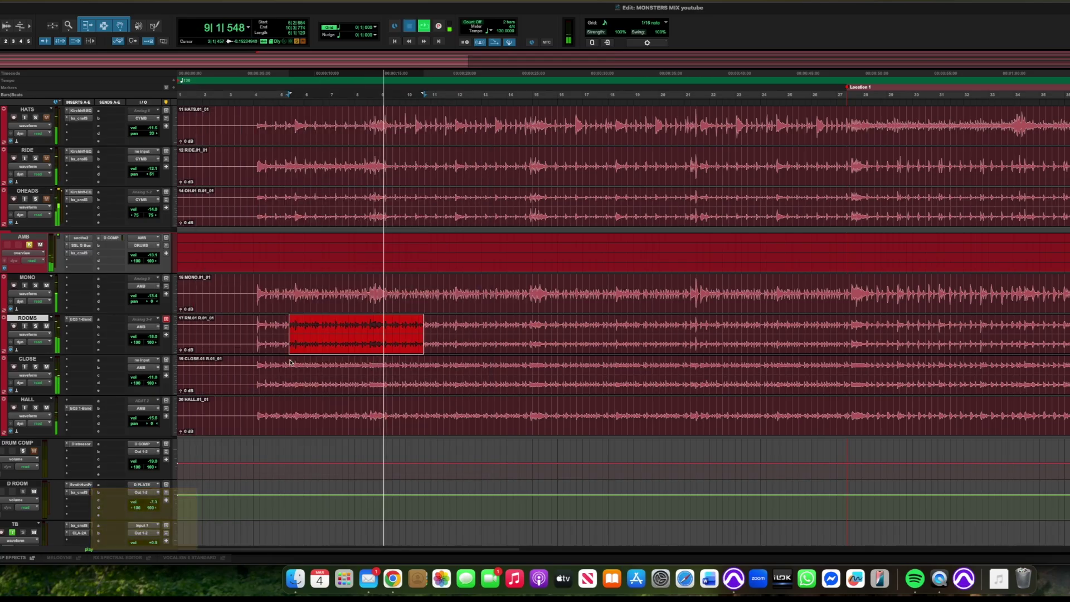
- Shorten the playback selection on ROOMS to about bar 8 through bar 9, auditioning it and reselecting the range
{"action": "left_click_drag", "start_coordinate": [357, 325], "coordinate": [396, 325]}
{"action": "key", "text": "space"}
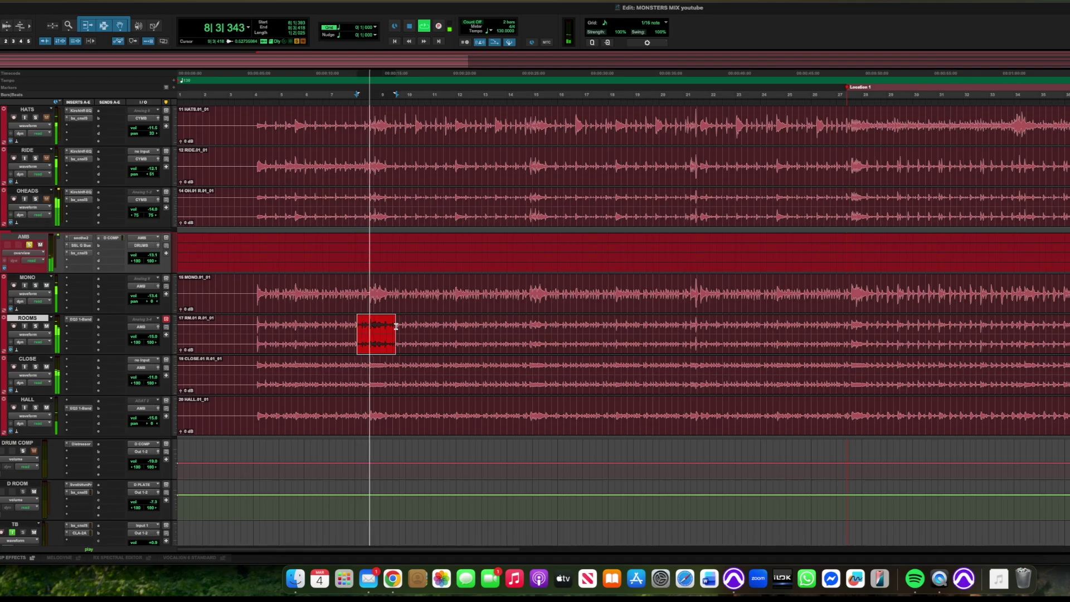
{"action": "key", "text": "space"}
{"action": "left_click_drag", "start_coordinate": [360, 325], "coordinate": [399, 322]}
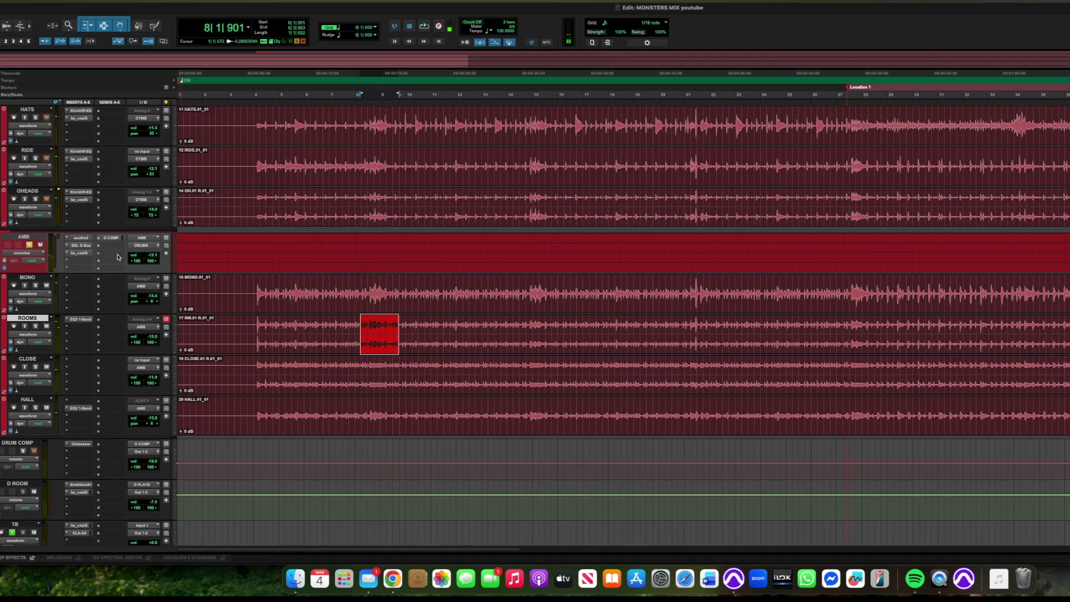
- Compare the soloed room mics over the short selection with all three AMB inserts bypassed, and with them active again
{"action": "left_click_drag", "start_coordinate": [85, 241], "coordinate": [102, 262]}
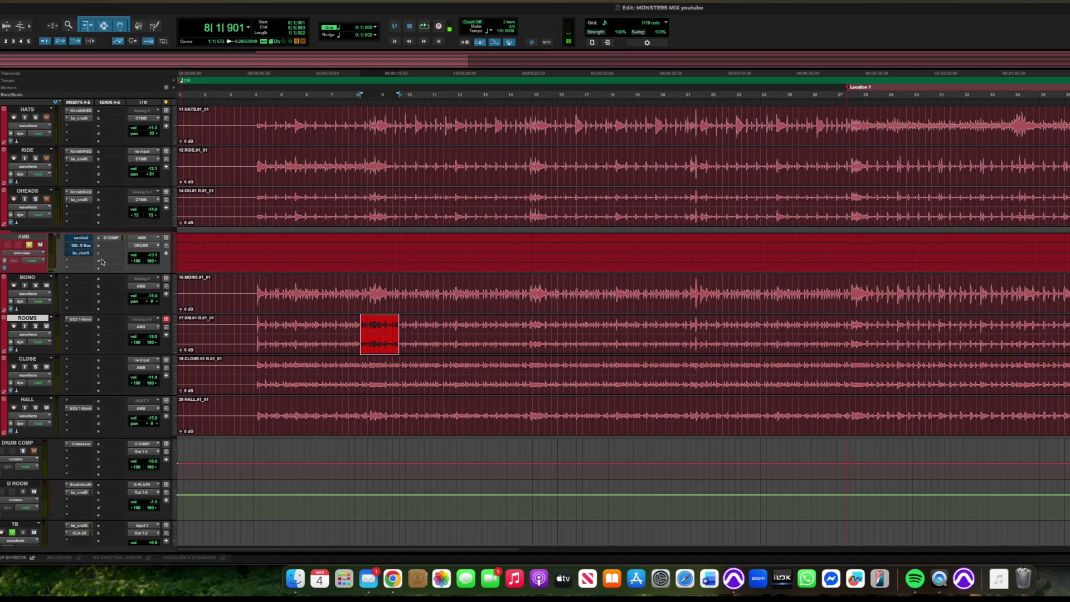
{"action": "key", "text": "space"}
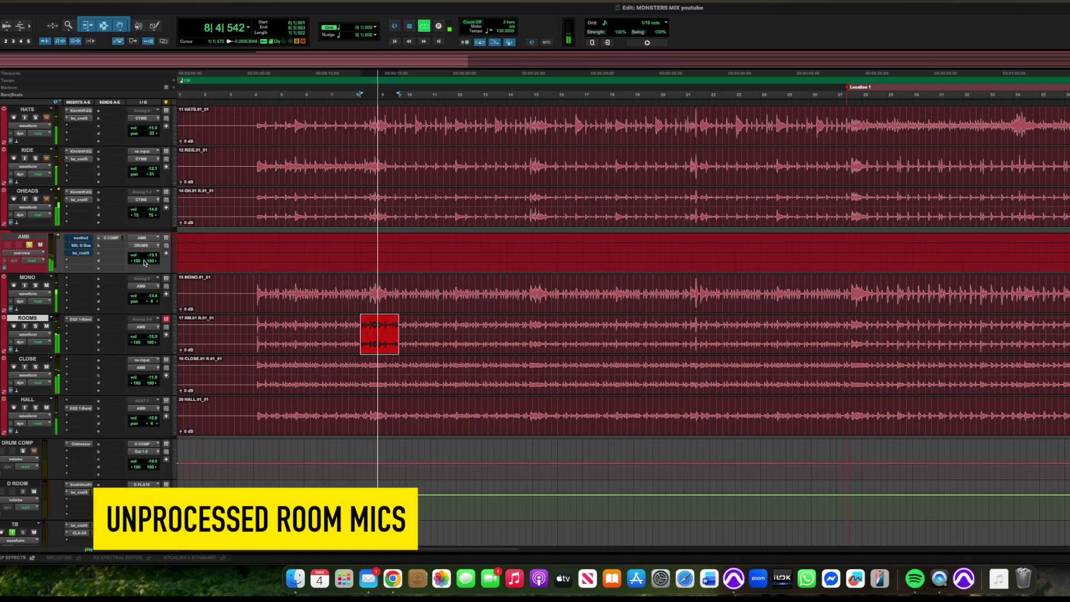
{"action": "key", "text": "space"}
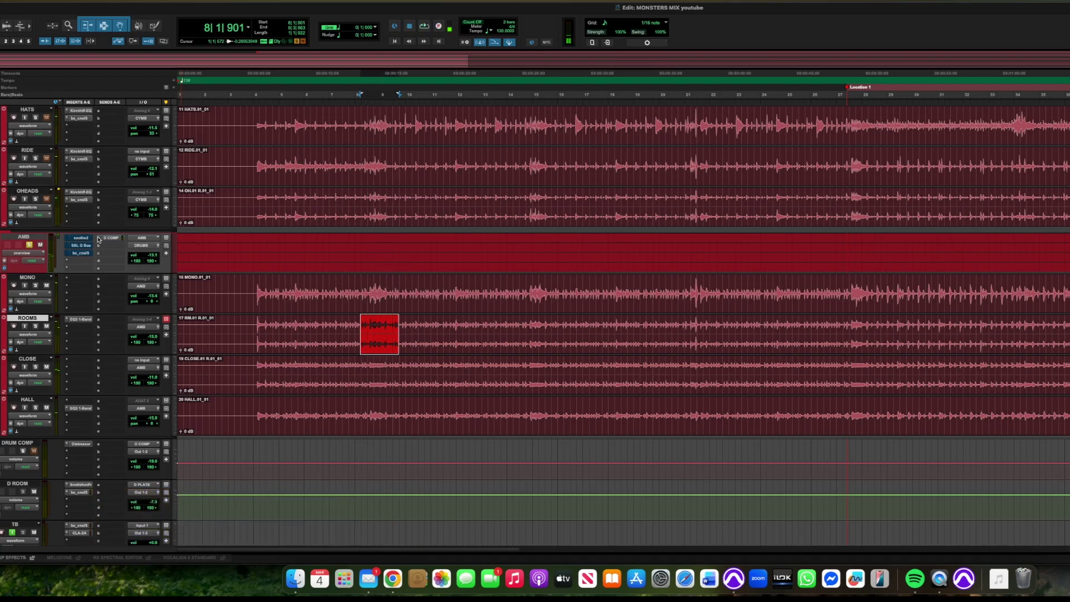
{"action": "left_click_drag", "start_coordinate": [90, 238], "coordinate": [91, 254]}
{"action": "key", "text": "space"}
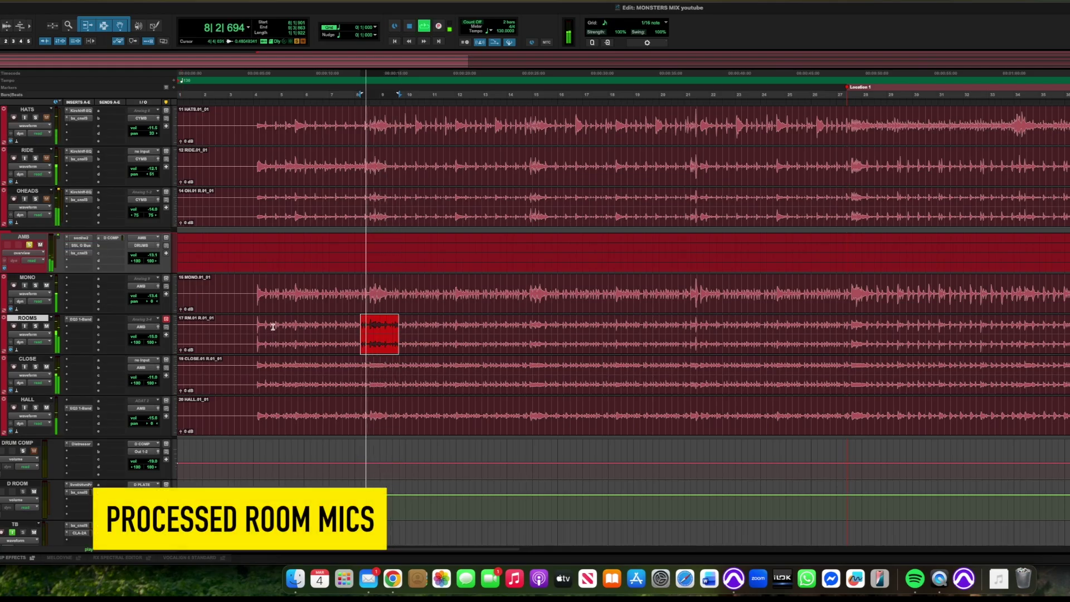
{"action": "key", "text": "space"}
- Turn off the AMB solo and play the finished drum mix from bar 4 while looking through the tracks, then stop
{"action": "scroll", "coordinate": [291, 368], "scroll_direction": "up", "scroll_amount": 5}
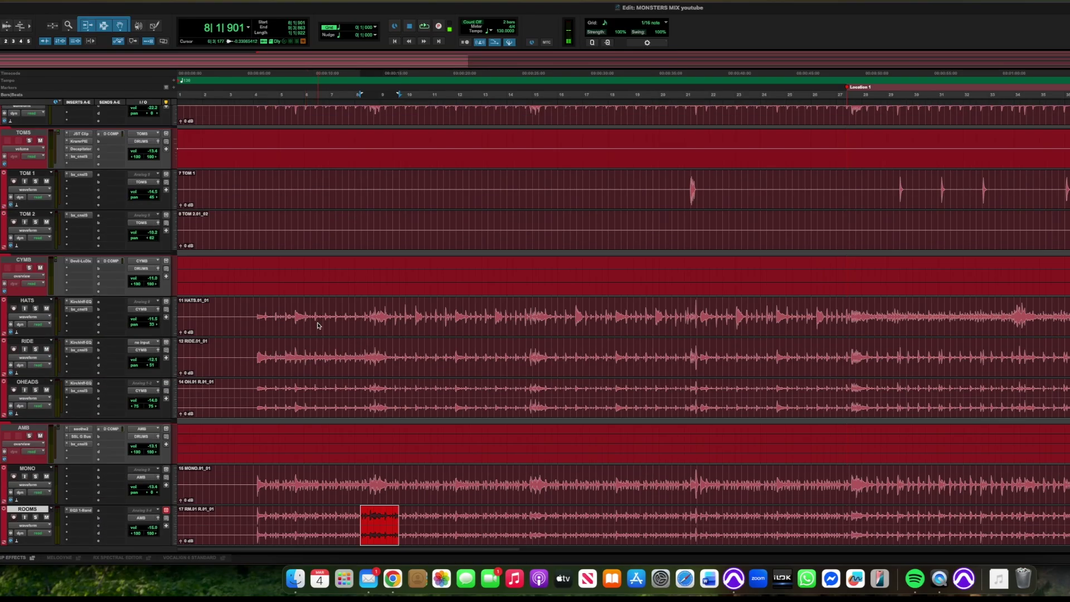
{"action": "left_click", "coordinate": [258, 191]}
{"action": "key", "text": "space"}
{"action": "scroll", "coordinate": [266, 262], "scroll_direction": "down", "scroll_amount": 1}
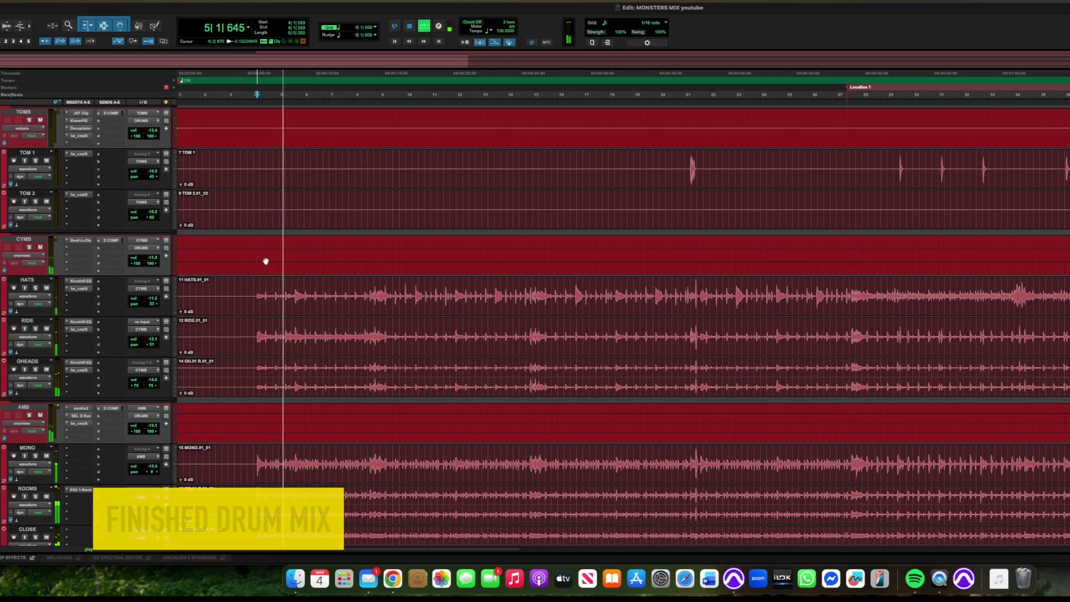
{"action": "scroll", "coordinate": [265, 262], "scroll_direction": "down", "scroll_amount": 6}
{"action": "scroll", "coordinate": [268, 260], "scroll_direction": "up", "scroll_amount": 3}
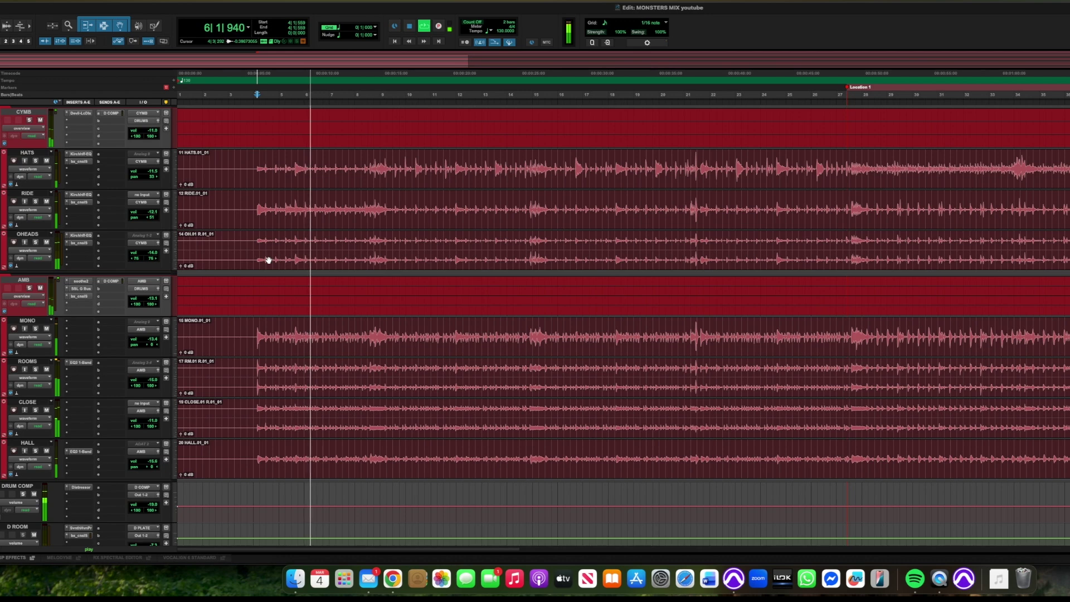
{"action": "scroll", "coordinate": [268, 260], "scroll_direction": "up", "scroll_amount": 12}
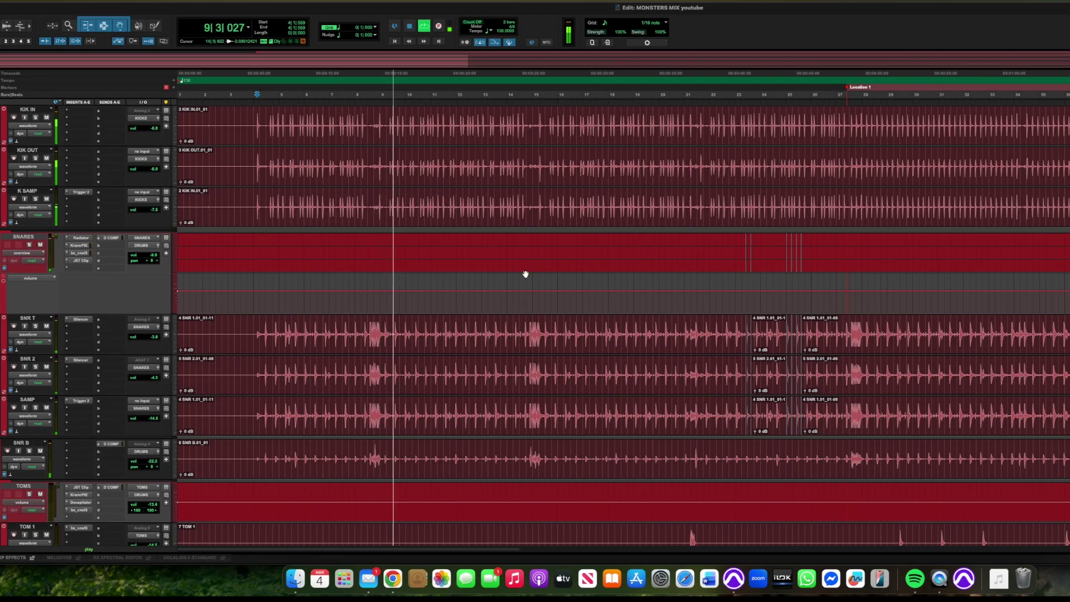
{"action": "key", "text": "space"}
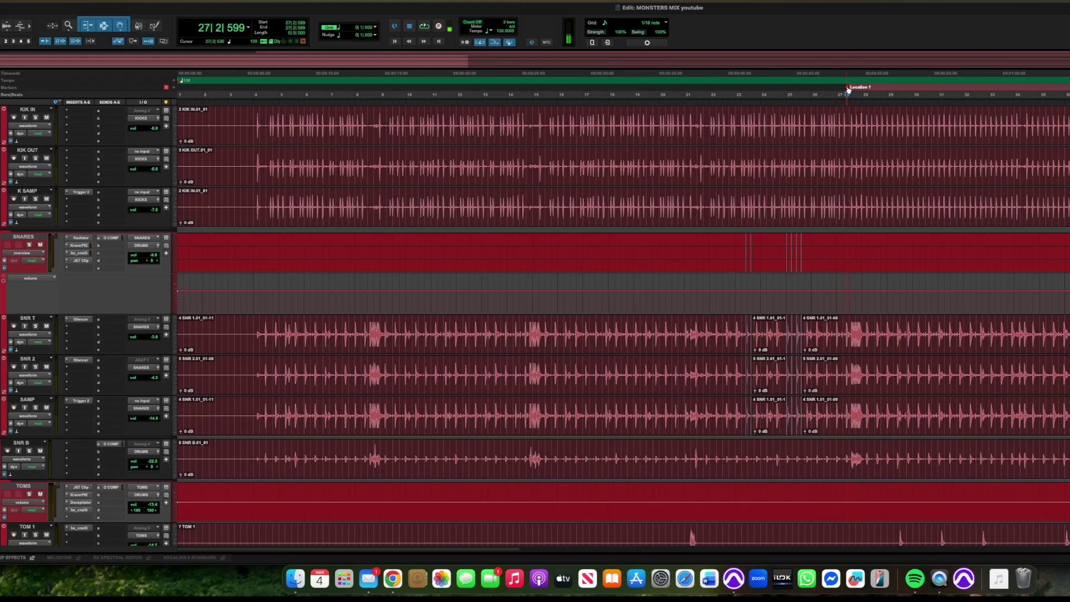
- Play the full drum mix from the Location 1 marker, stop and put the cursor back at that marker
{"action": "key", "text": "space"}
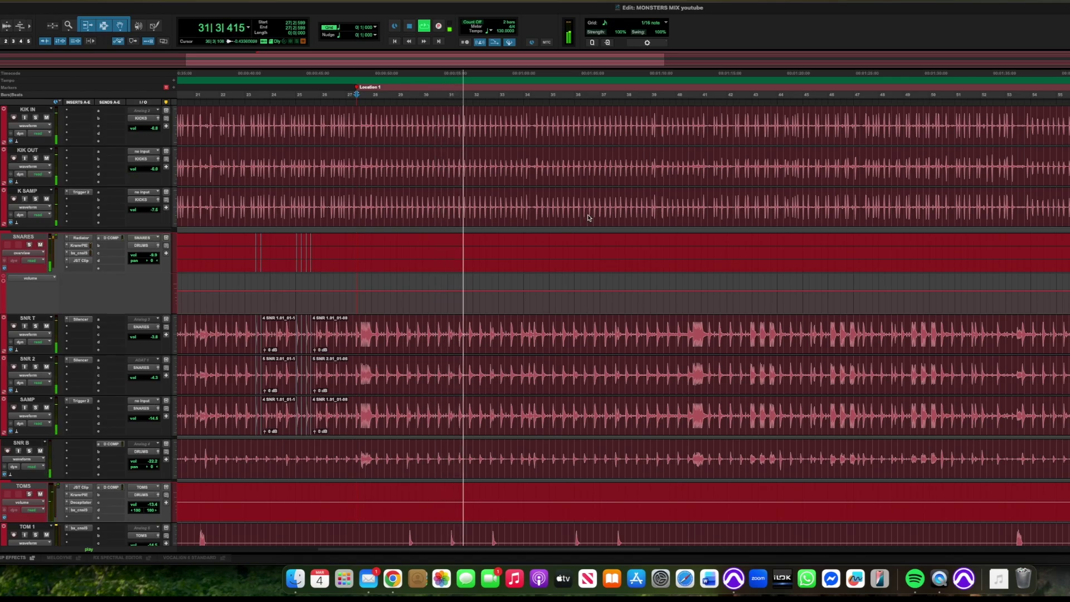
{"action": "key", "text": "space"}
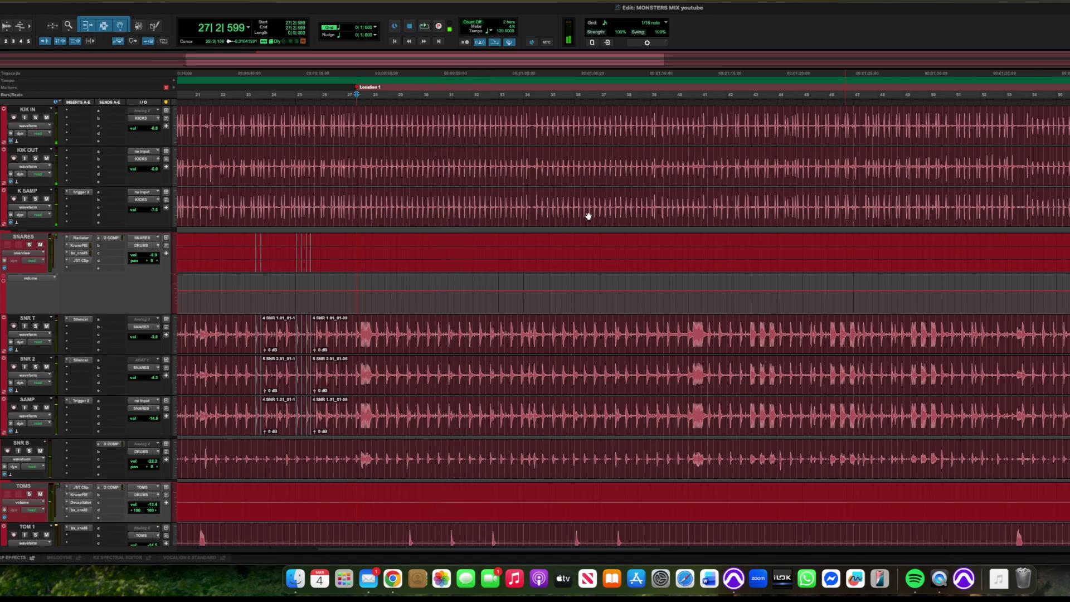
{"action": "left_click", "coordinate": [639, 196]}
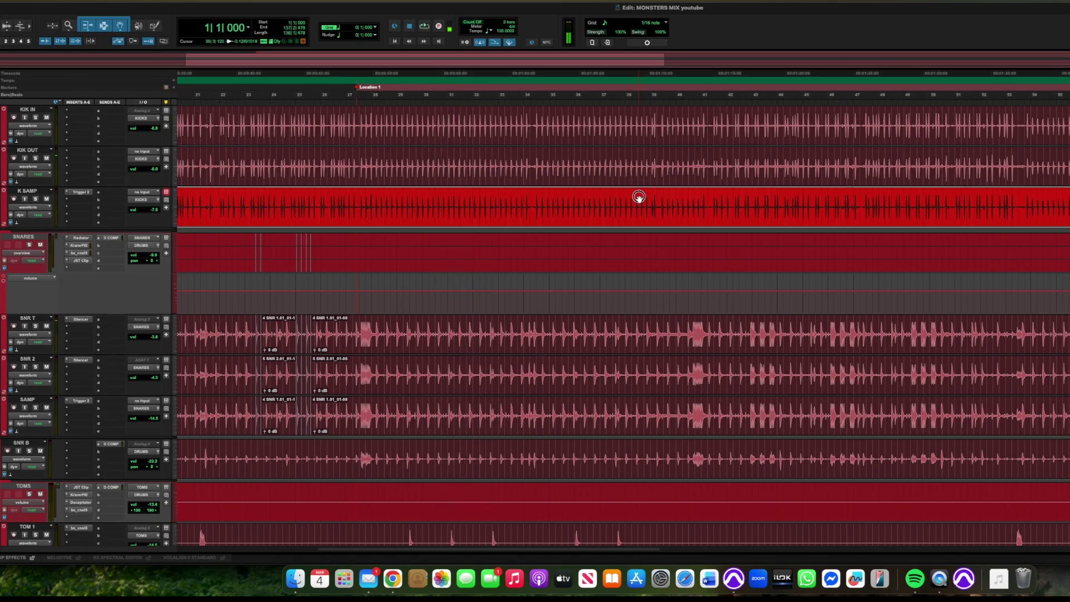
{"action": "left_click", "coordinate": [359, 89]}
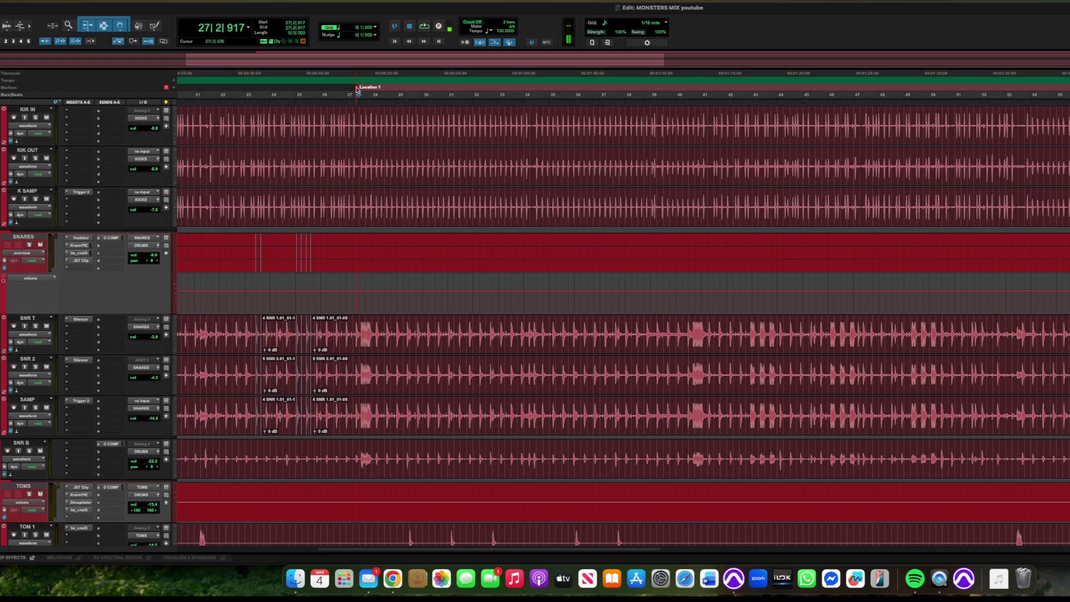
- Compare the finished drum mix from the Location 1 marker with the AMB room group active and with it muted
{"action": "scroll", "coordinate": [490, 297], "scroll_direction": "down", "scroll_amount": 3}
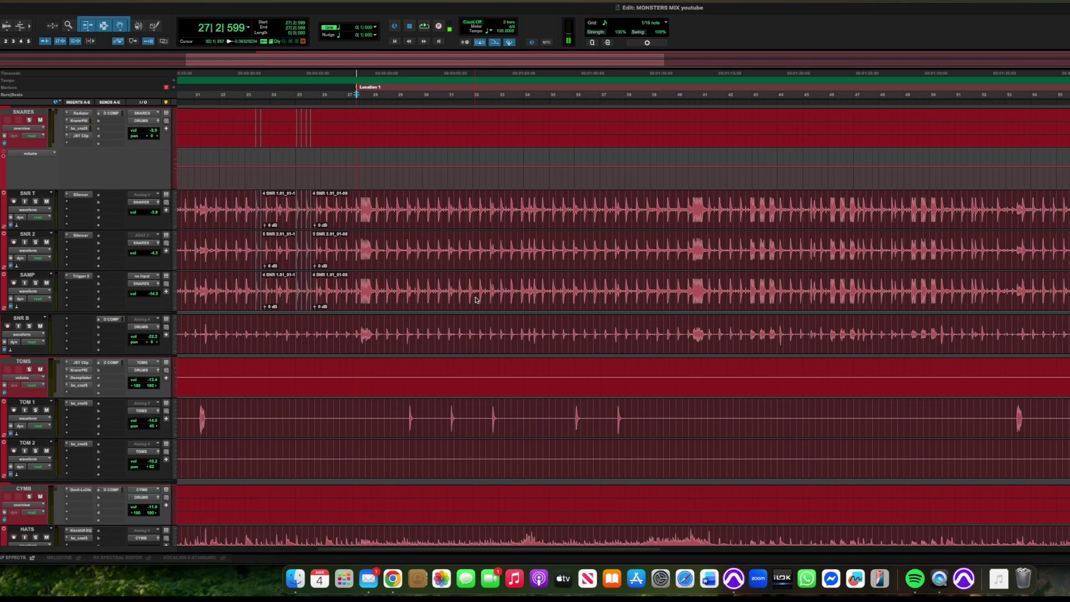
{"action": "scroll", "coordinate": [478, 299], "scroll_direction": "down", "scroll_amount": 3}
{"action": "scroll", "coordinate": [481, 299], "scroll_direction": "down", "scroll_amount": 8}
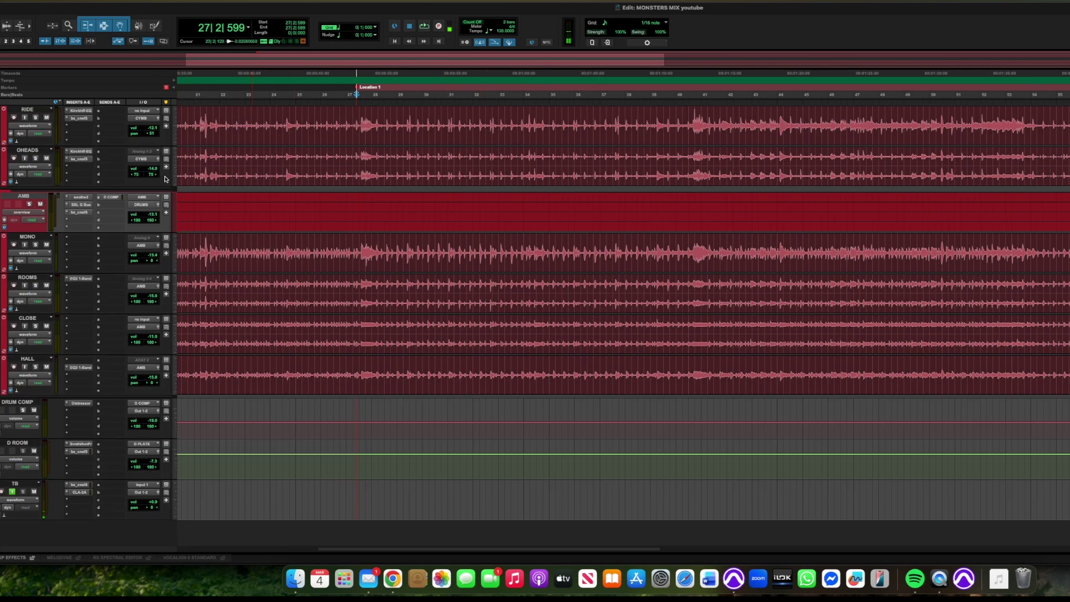
{"action": "key", "text": "space"}
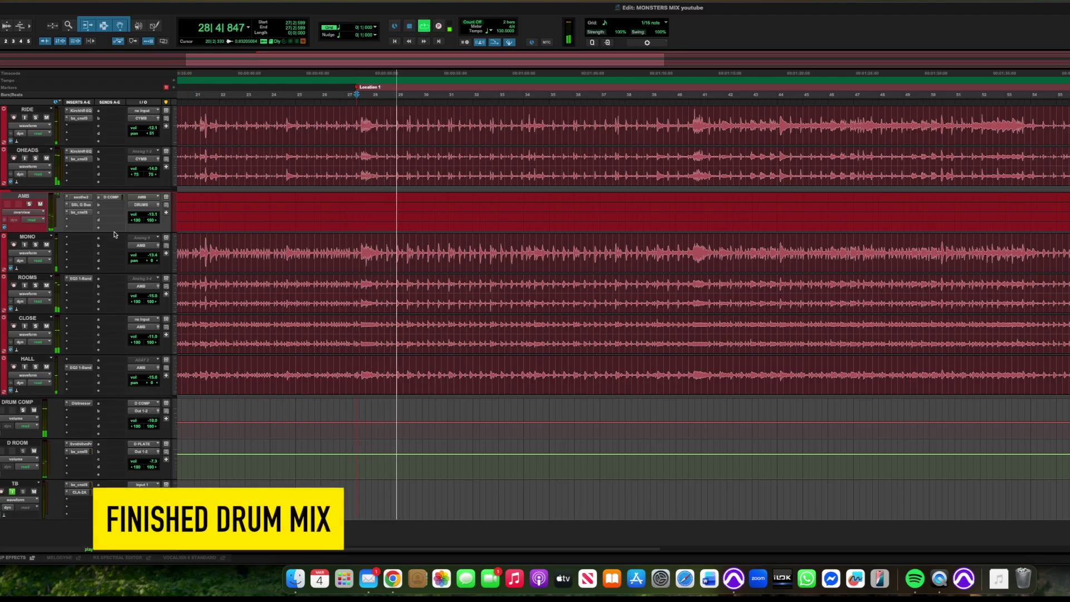
{"action": "key", "text": "space"}
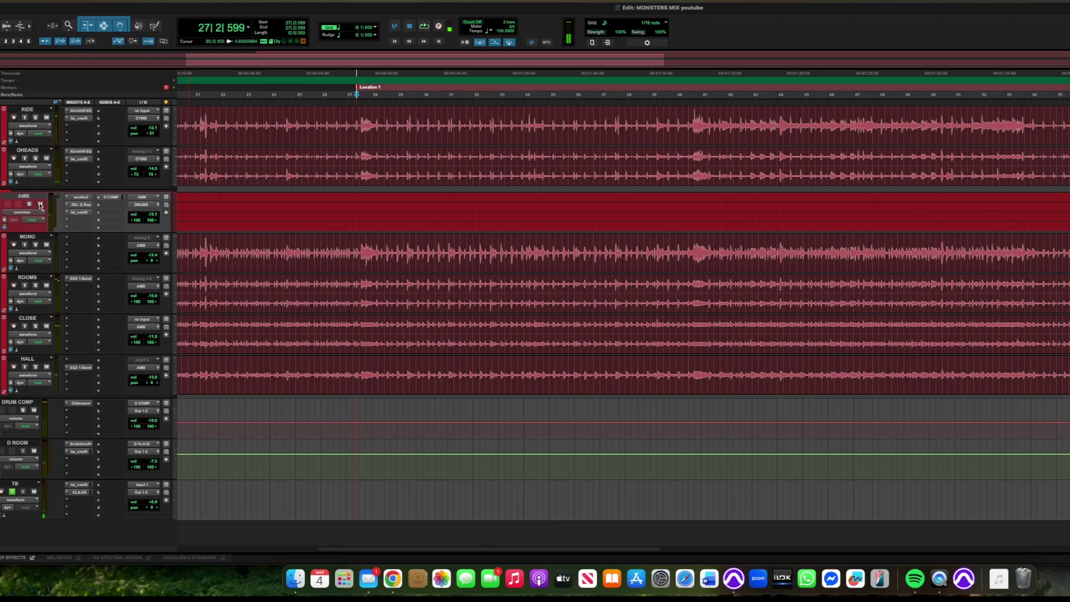
{"action": "key", "text": "space"}
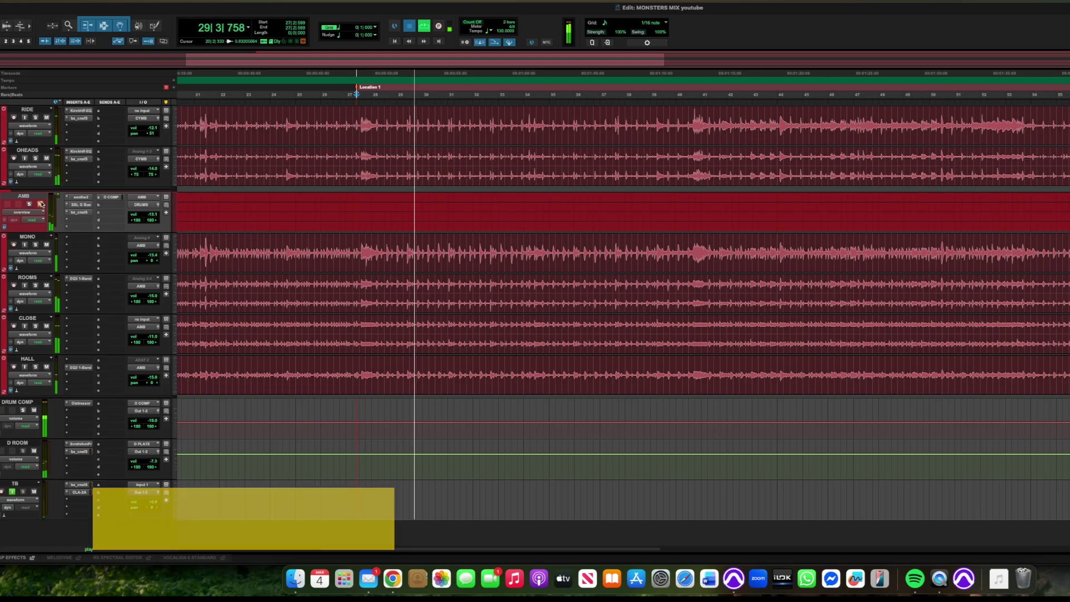
- Play the drum mix from Location 1, muting and unmuting the DRUM COMP track to compare parallel compression, and stop
{"action": "key", "text": "space"}
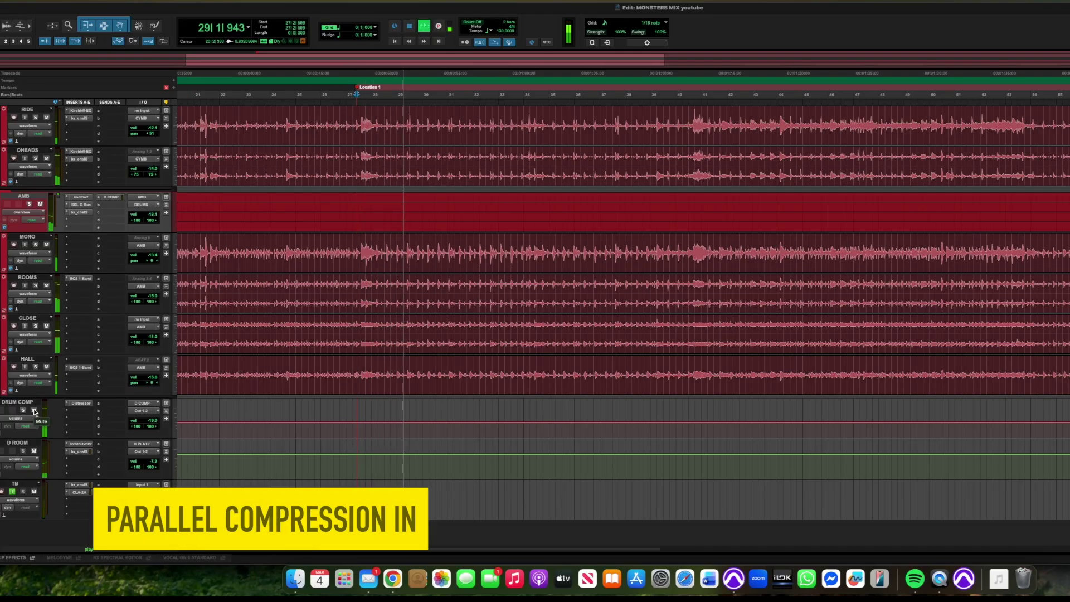
{"action": "left_click", "coordinate": [34, 410]}
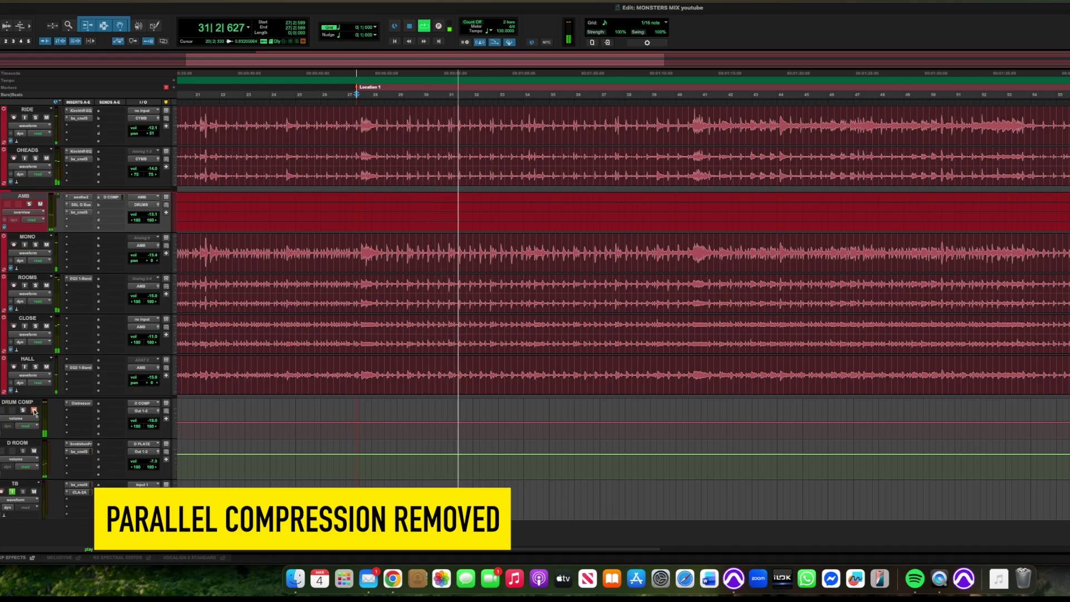
{"action": "left_click", "coordinate": [34, 411]}
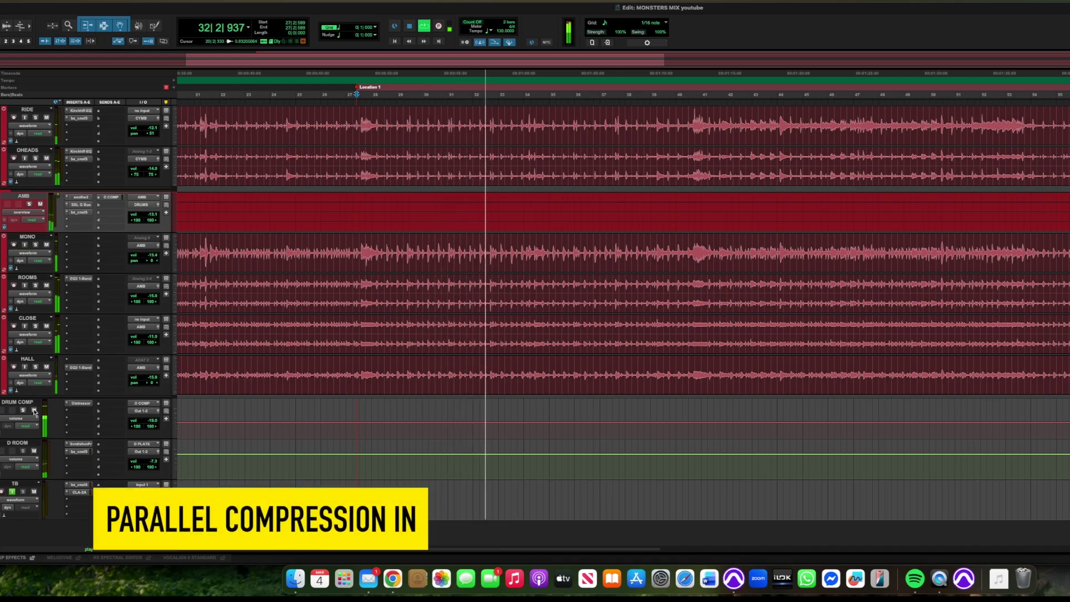
{"action": "left_click", "coordinate": [34, 410]}
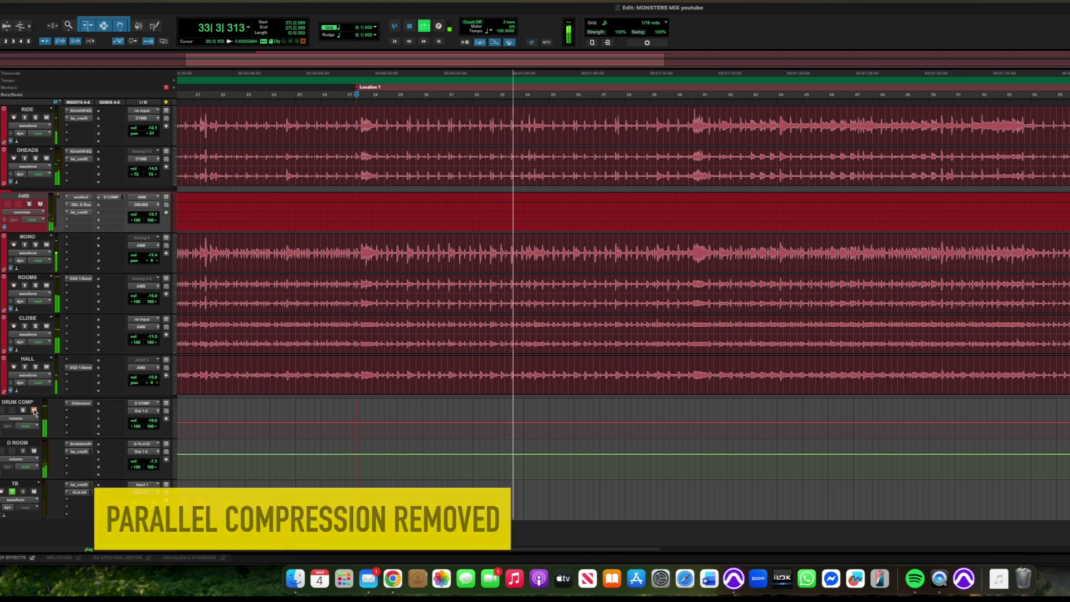
{"action": "left_click", "coordinate": [34, 411]}
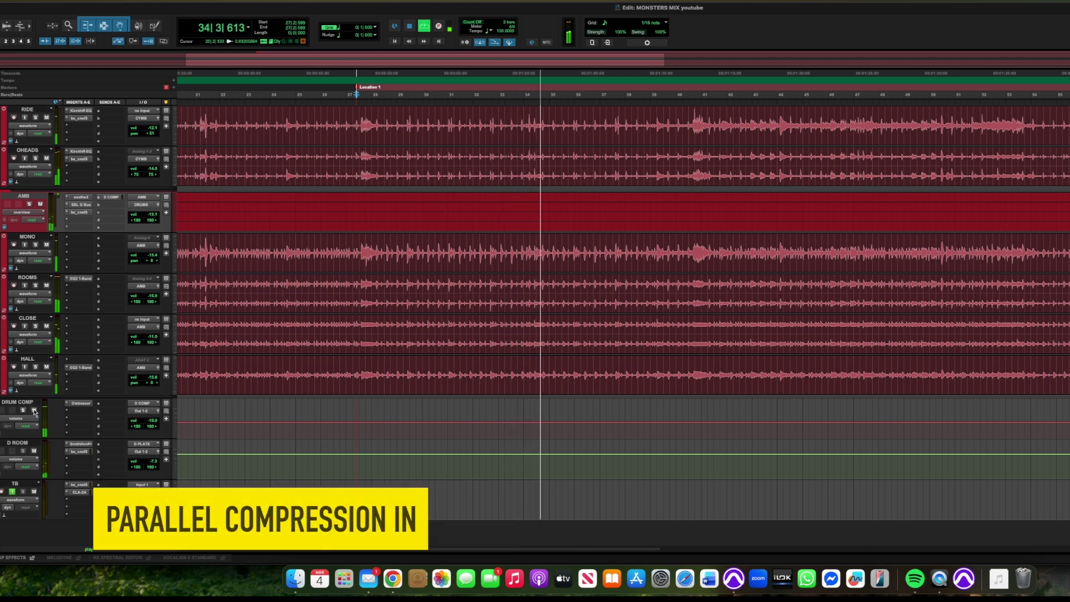
{"action": "key", "text": "space"}
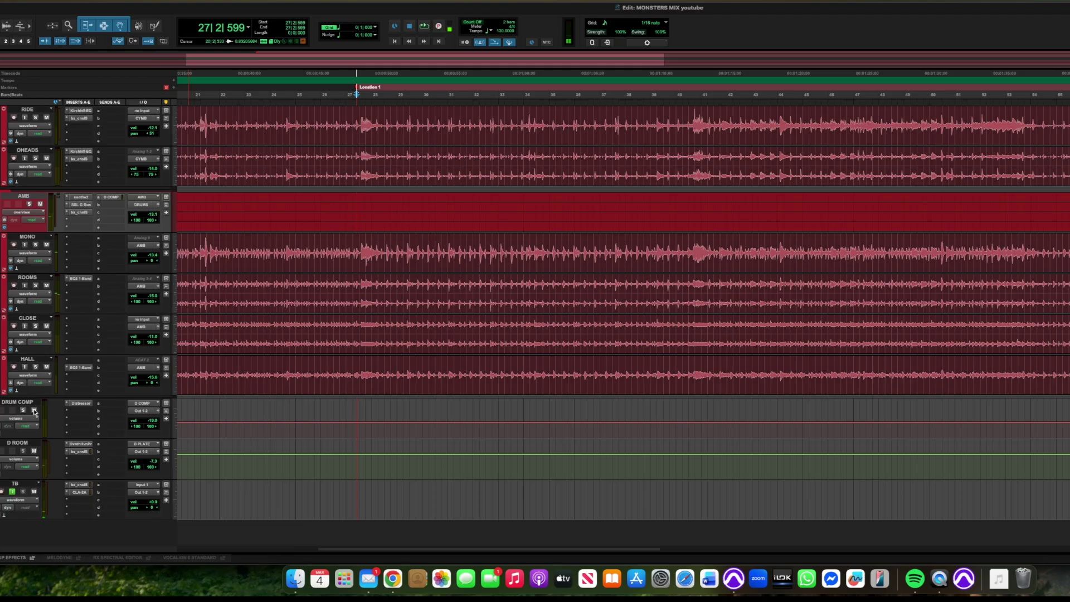
- Place the cursor just before bar 28 and compare the drum mix with the D ROOM reverb muted and unmuted, then stop
{"action": "left_click", "coordinate": [362, 252]}
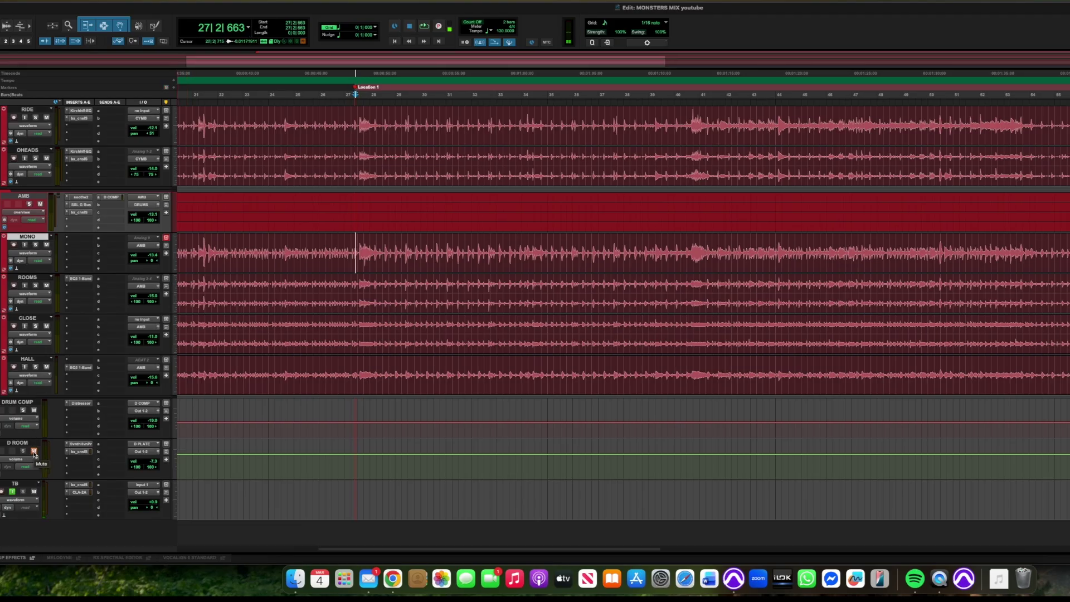
{"action": "key", "text": "space"}
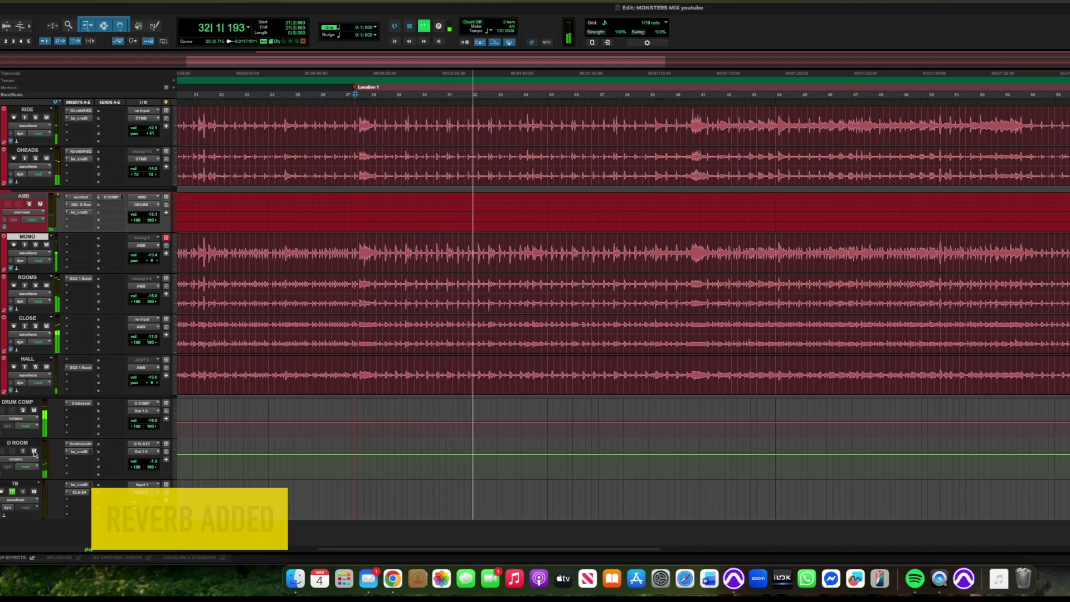
{"action": "left_click", "coordinate": [34, 451]}
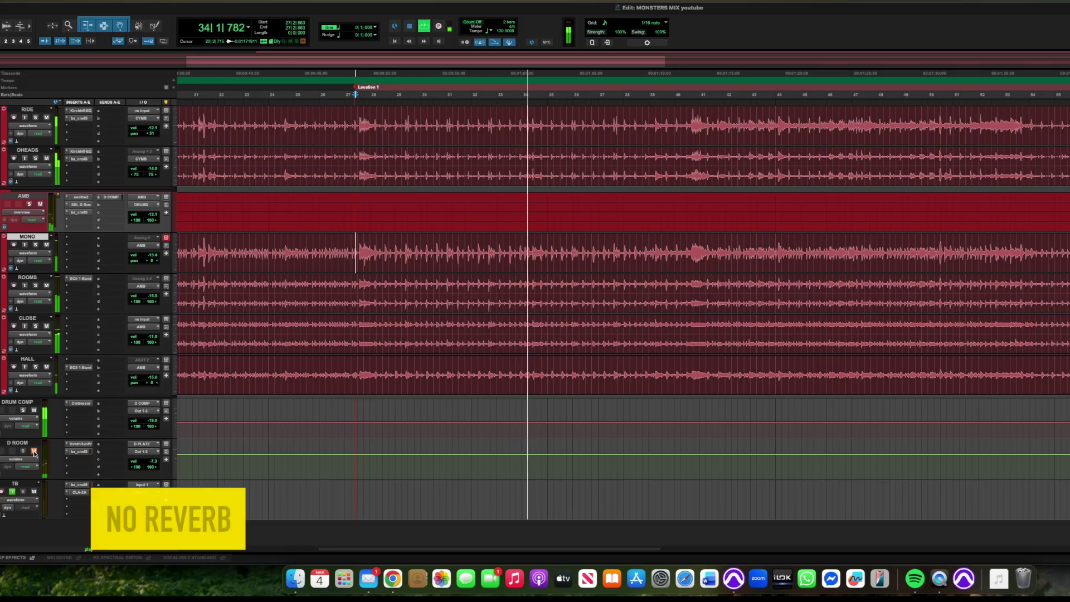
{"action": "left_click", "coordinate": [34, 451]}
{"action": "key", "text": "space"}
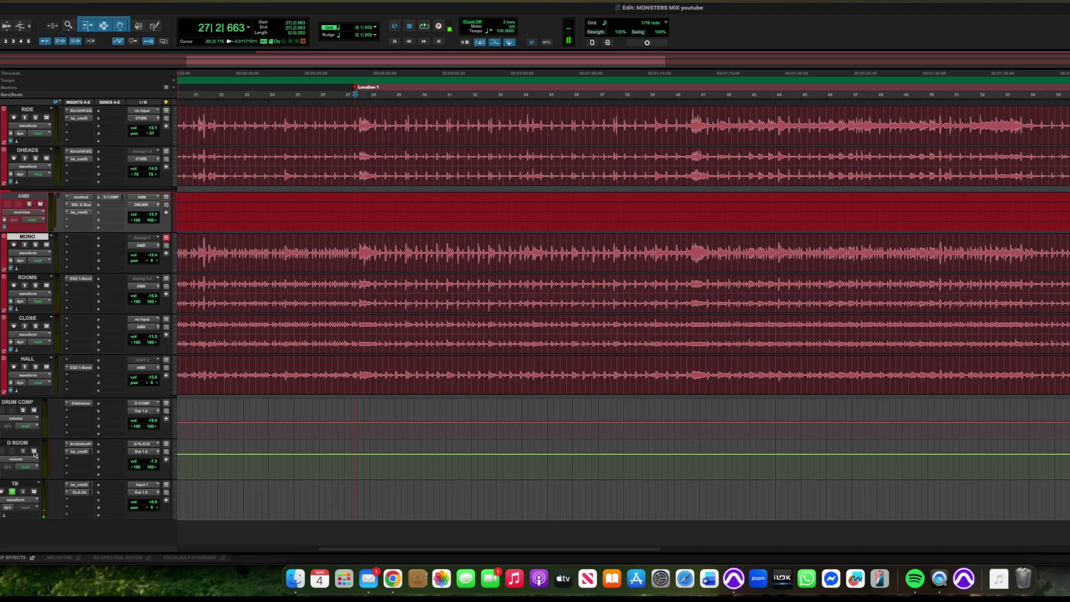
- Audition the tom section from about bar 93 and add a memory location marker at the start of bar 93
{"action": "scroll", "coordinate": [277, 432], "scroll_direction": "right", "scroll_amount": 15}
{"action": "scroll", "coordinate": [282, 432], "scroll_direction": "up", "scroll_amount": 5}
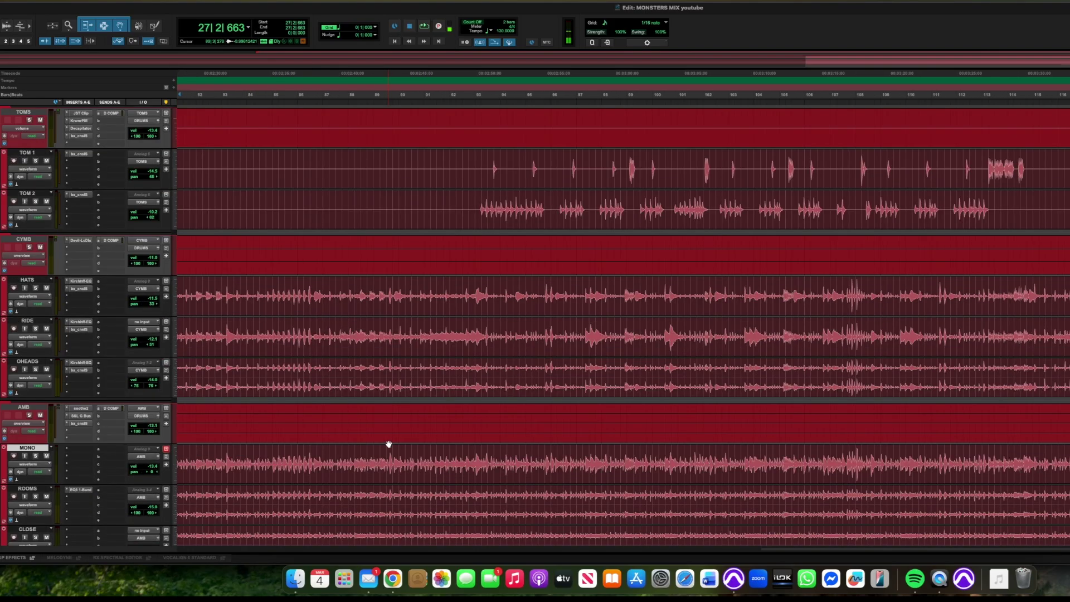
{"action": "key", "text": "space"}
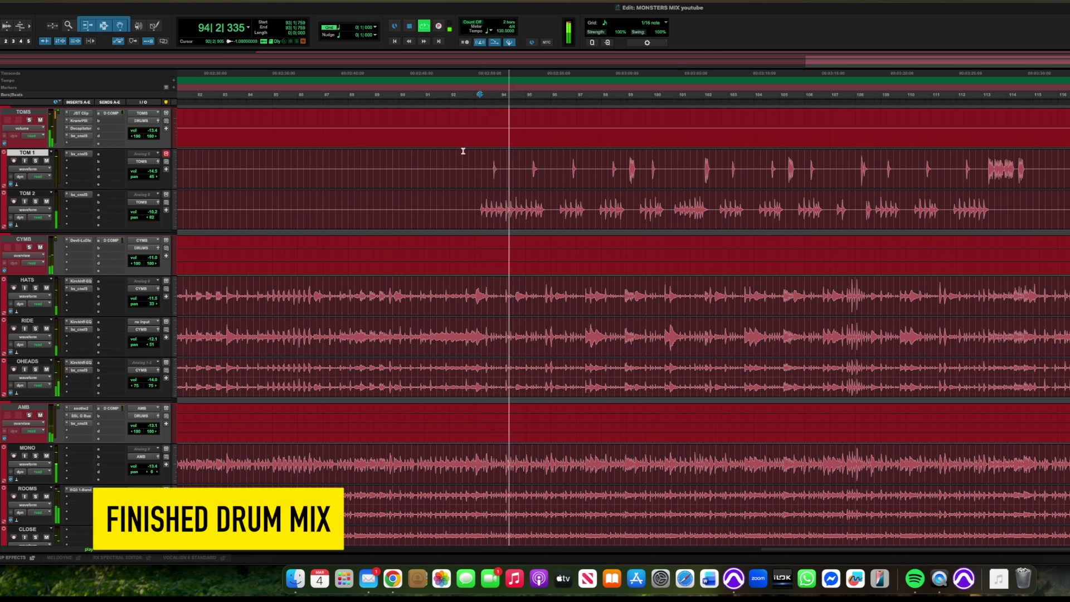
{"action": "key", "text": "space"}
{"action": "left_click", "coordinate": [477, 92]}
{"action": "key", "text": "KP_Enter"}
{"action": "key", "text": "Return"}
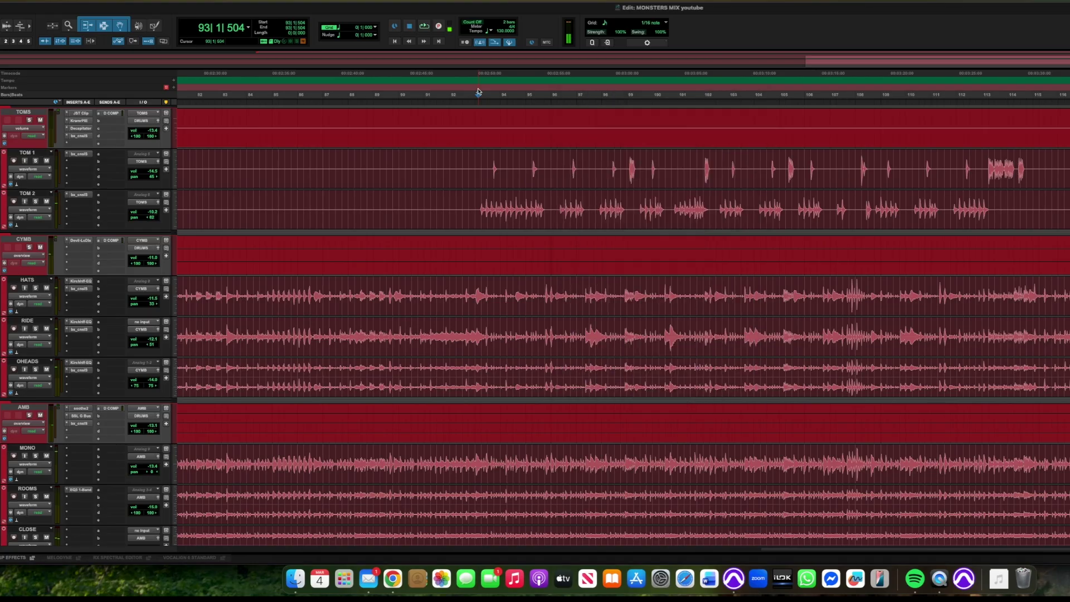
- Play the tom section from the bar 93 marker, muting and unmuting DRUM COMP repeatedly to compare parallel compression, and stop
{"action": "scroll", "coordinate": [468, 161], "scroll_direction": "down", "scroll_amount": 5}
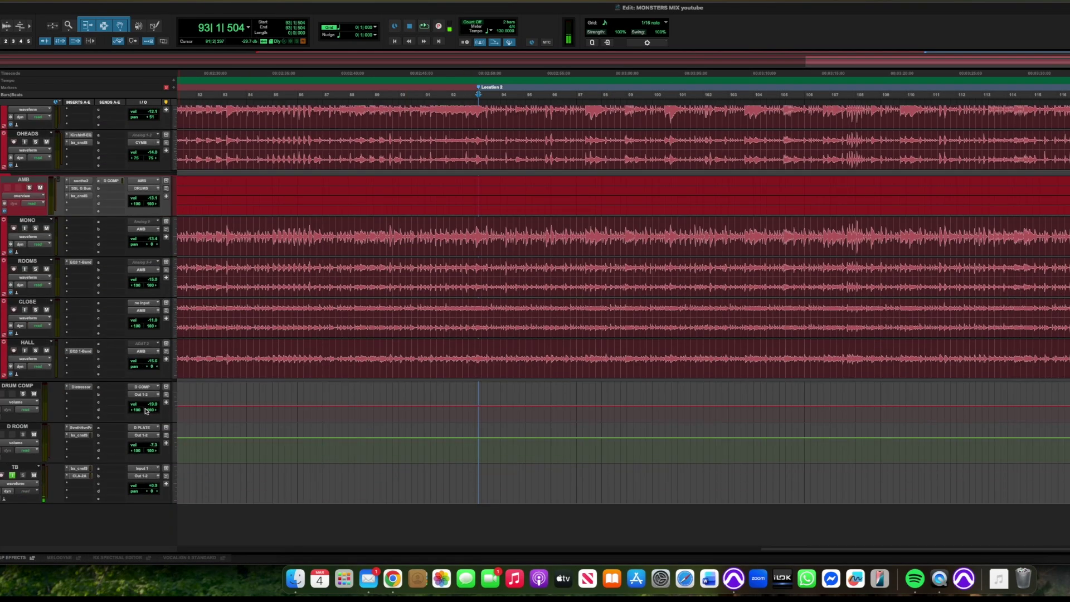
{"action": "left_click", "coordinate": [34, 394]}
{"action": "key", "text": "space"}
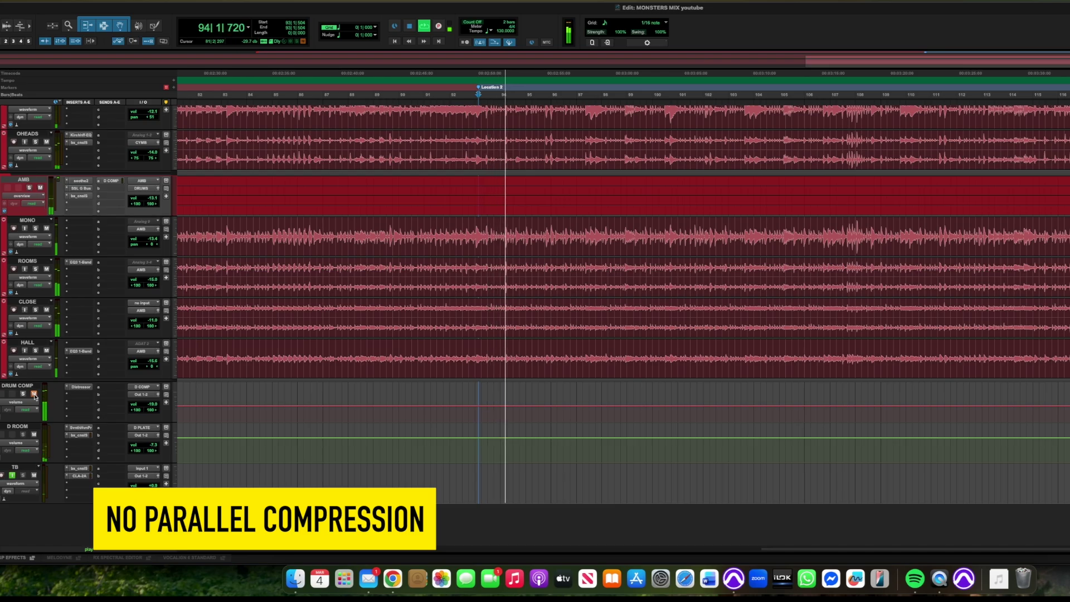
{"action": "left_click", "coordinate": [34, 394]}
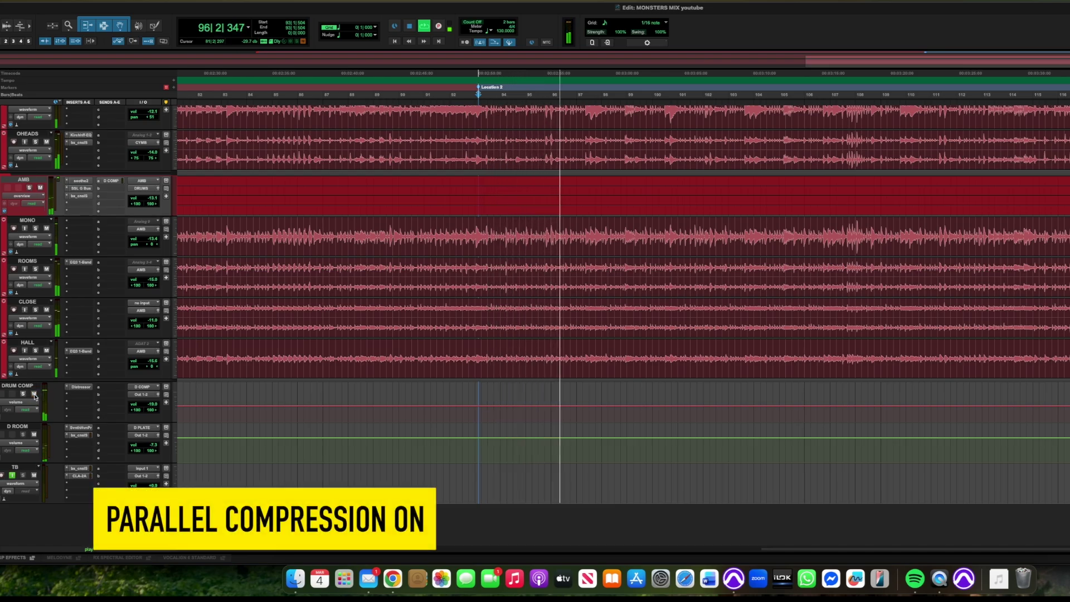
{"action": "left_click", "coordinate": [34, 394]}
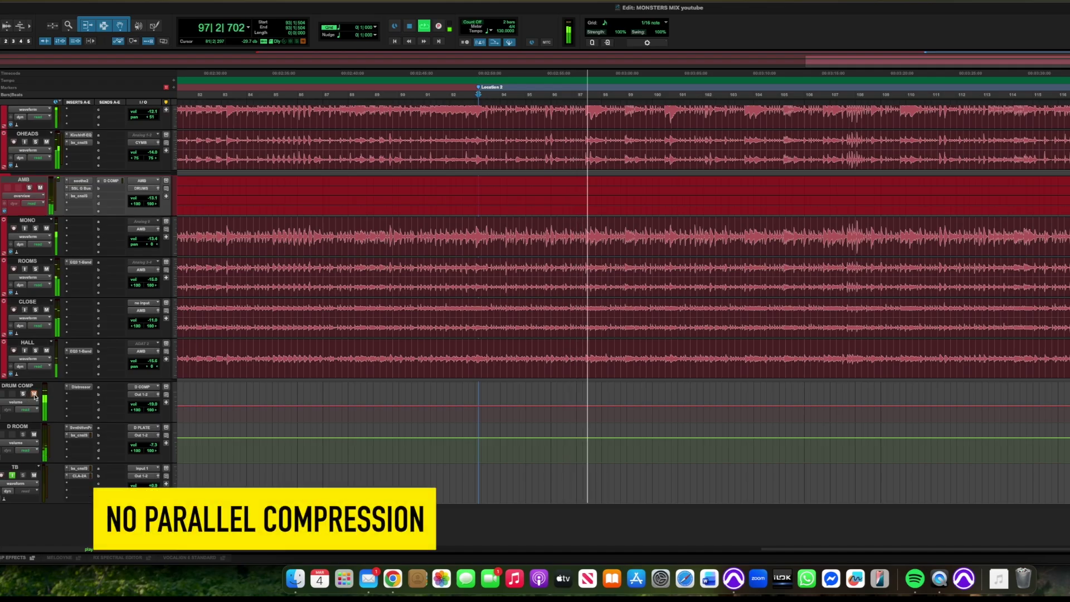
{"action": "left_click", "coordinate": [34, 394]}
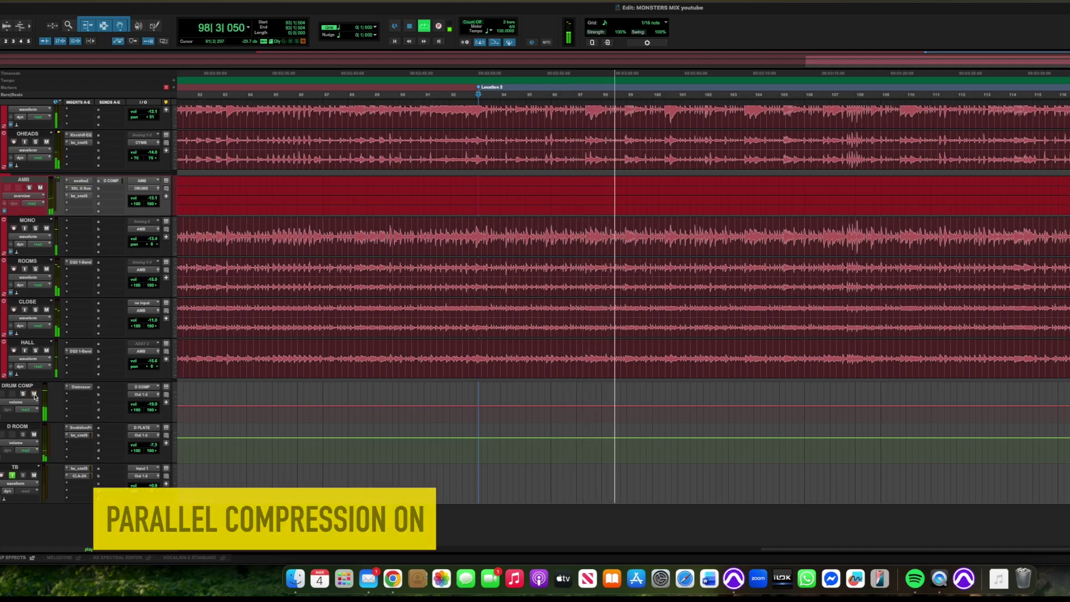
{"action": "key", "text": "space"}
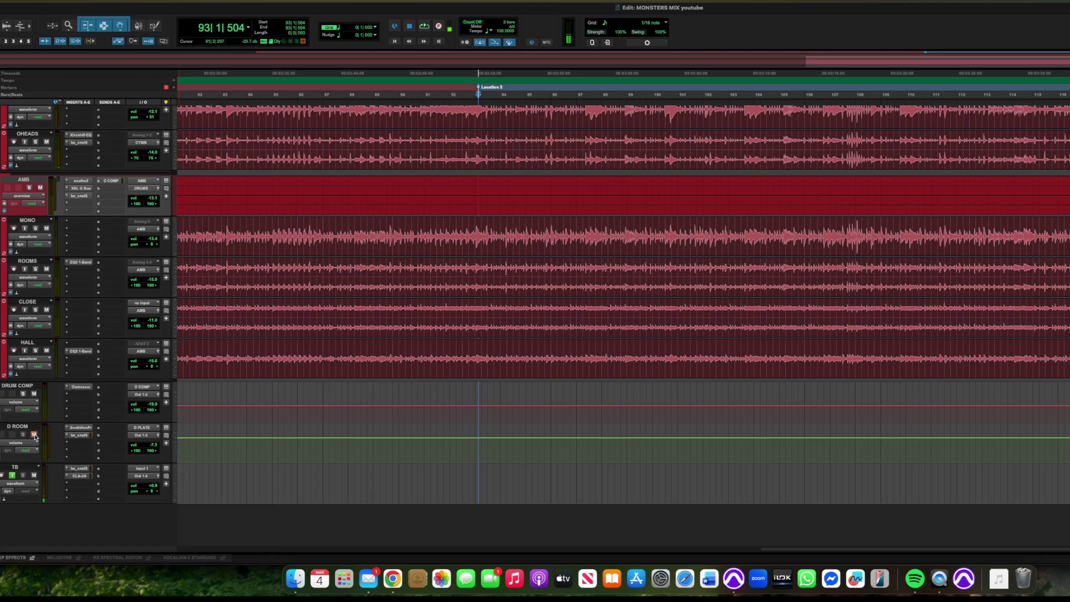
- Compare the tom section from the bar 93 marker with the D ROOM track muted and unmuted, ending with it active
{"action": "key", "text": "space"}
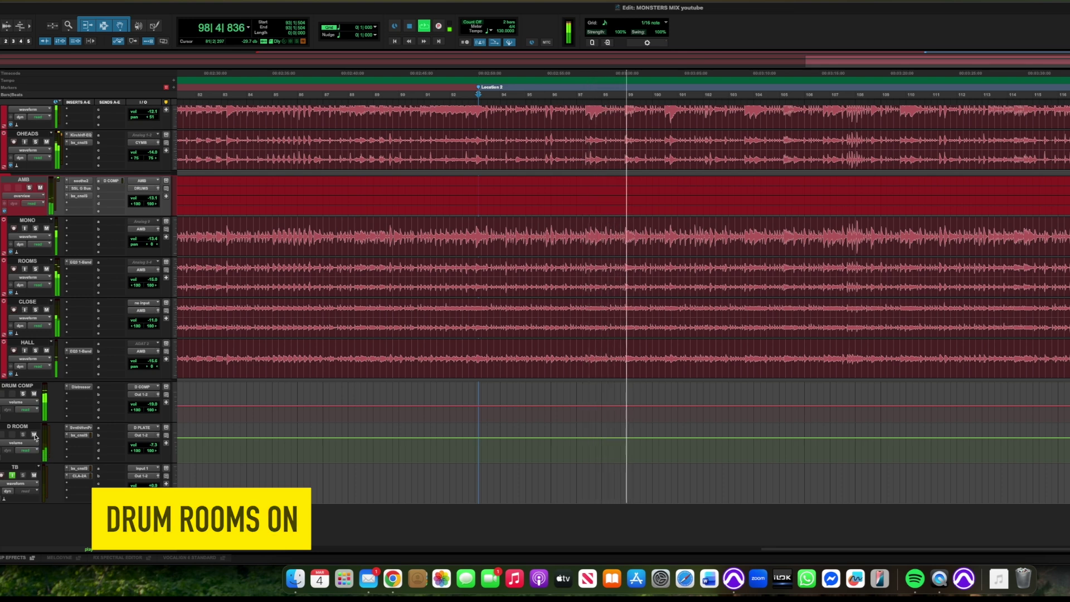
{"action": "left_click", "coordinate": [34, 434]}
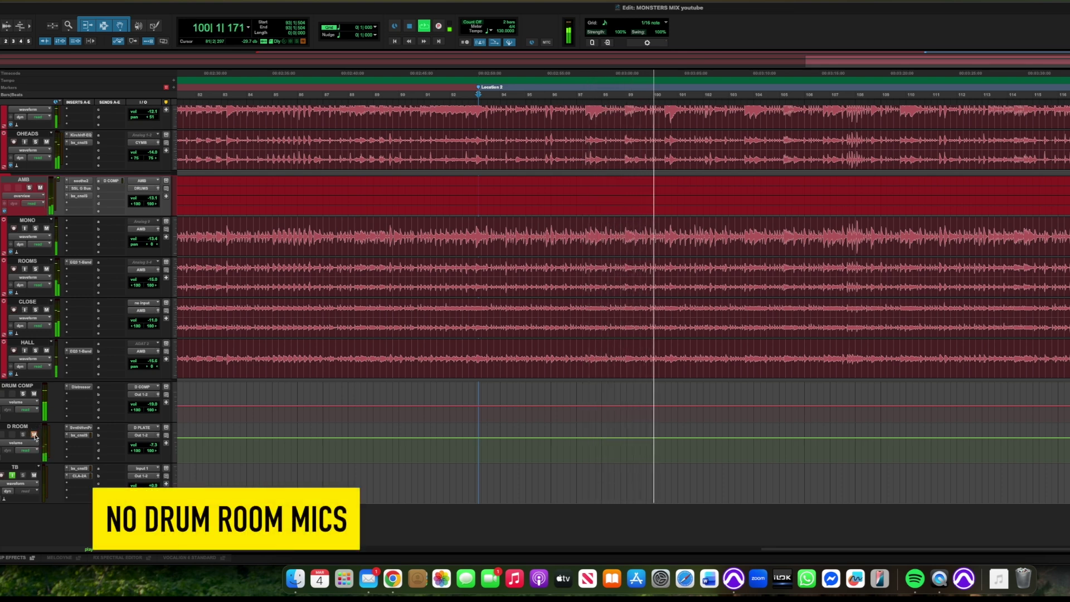
{"action": "left_click", "coordinate": [34, 434]}
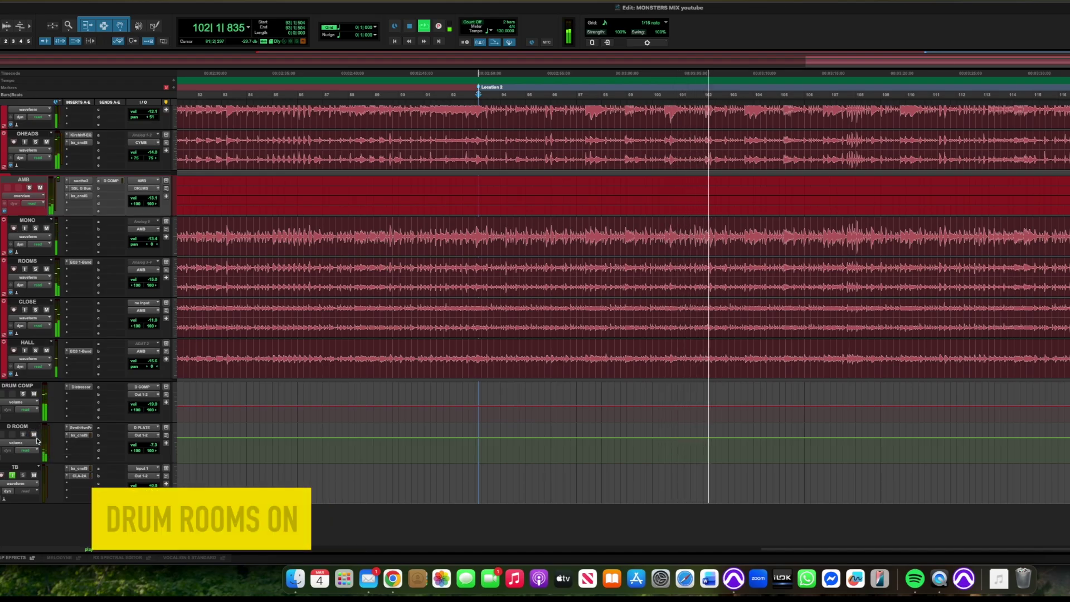
{"action": "key", "text": "space"}
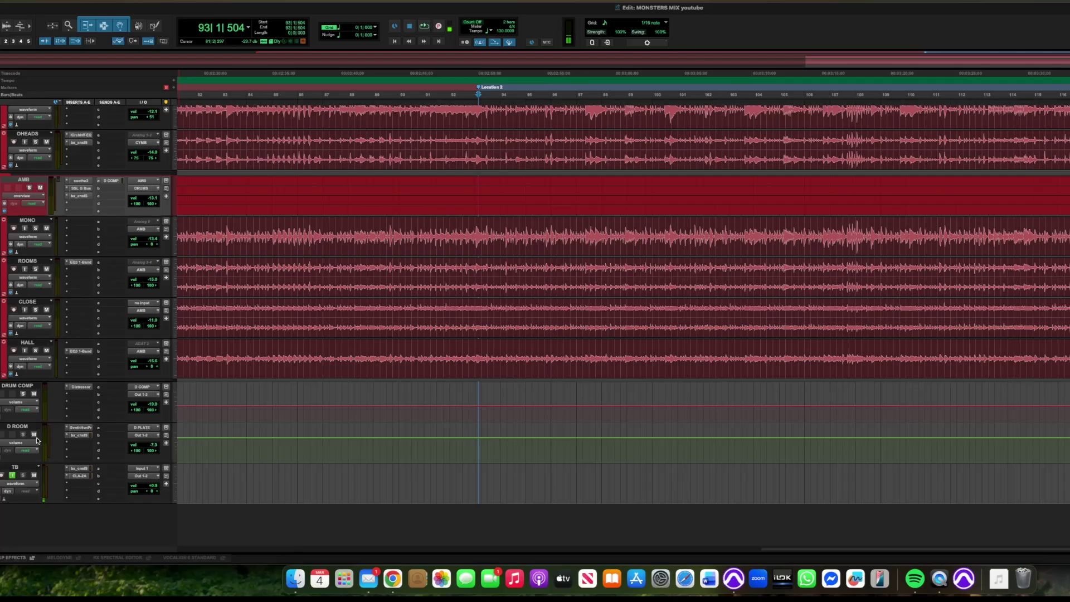
- Show the Mix window and nudge the D ROOM fader while the drum mix plays
{"action": "key", "text": "super+equal"}
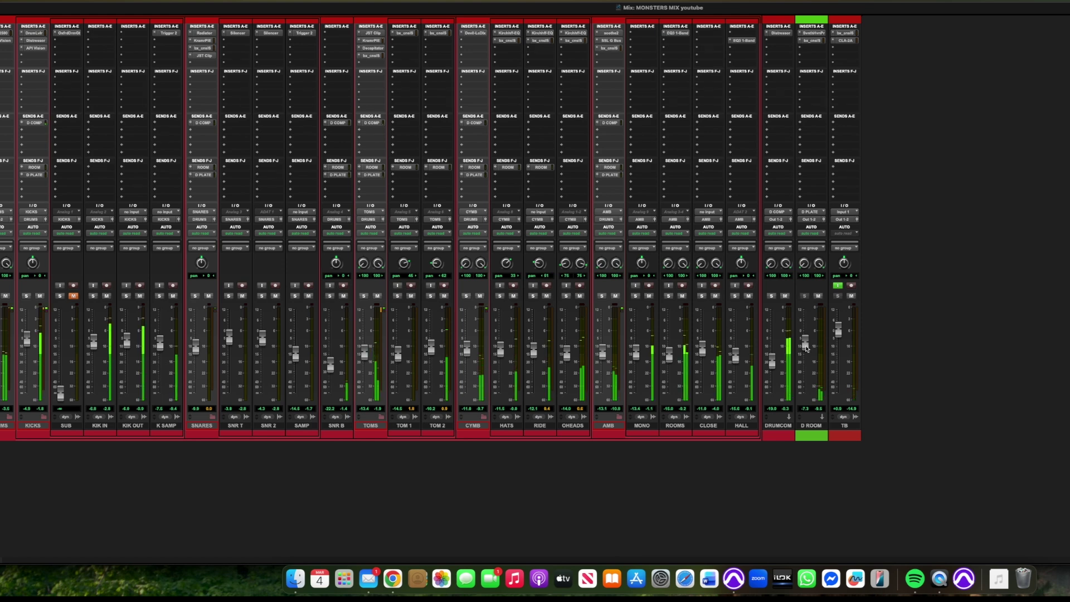
{"action": "mouse_move", "coordinate": [806, 348]}
{"action": "left_mouse_down"}
{"action": "mouse_move", "coordinate": [808, 334]}
{"action": "mouse_move", "coordinate": [808, 347]}
{"action": "left_mouse_up"}
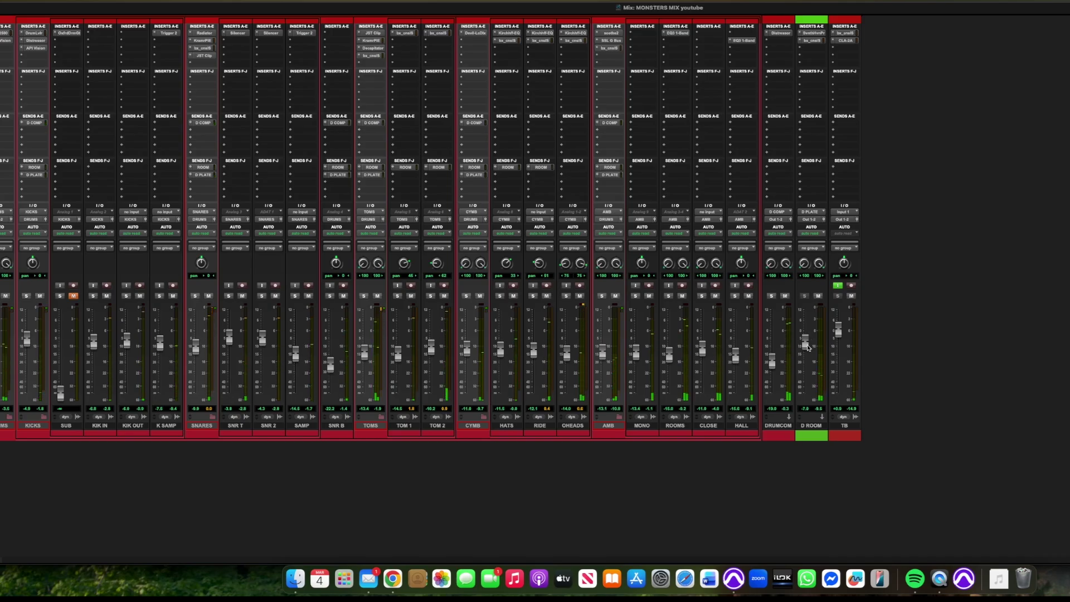